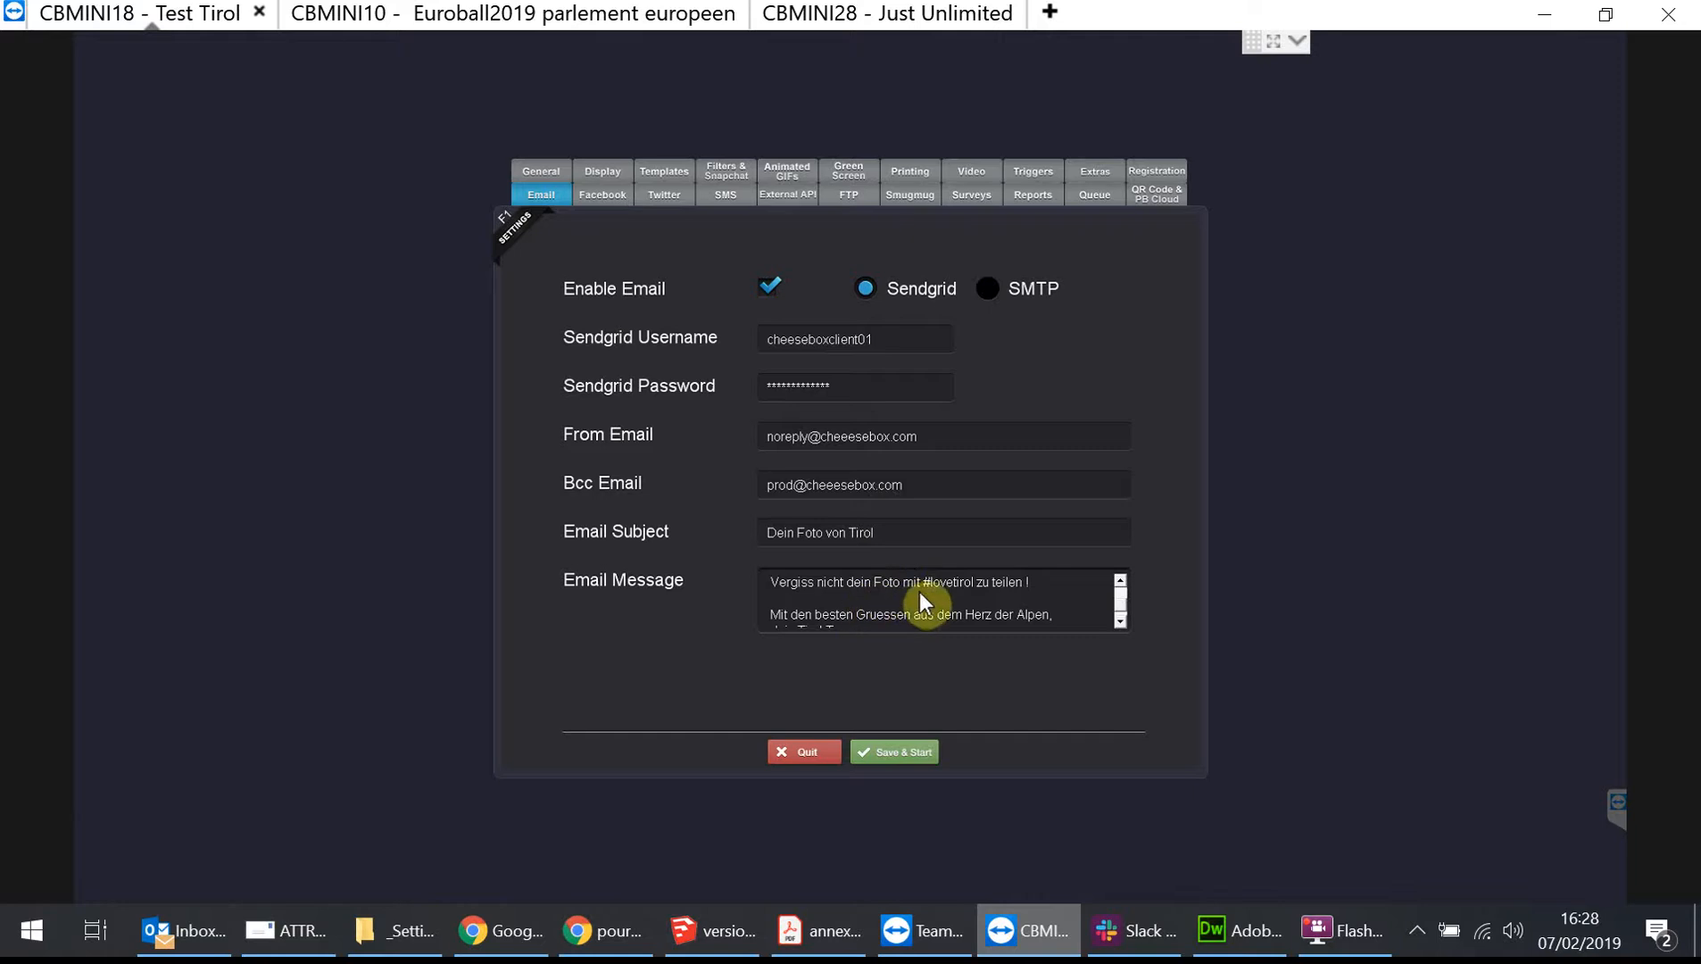
# Review the QR code and PB Cloud settings, then scroll through the email message text in the Email settings.
pyautogui.click(1158, 201)
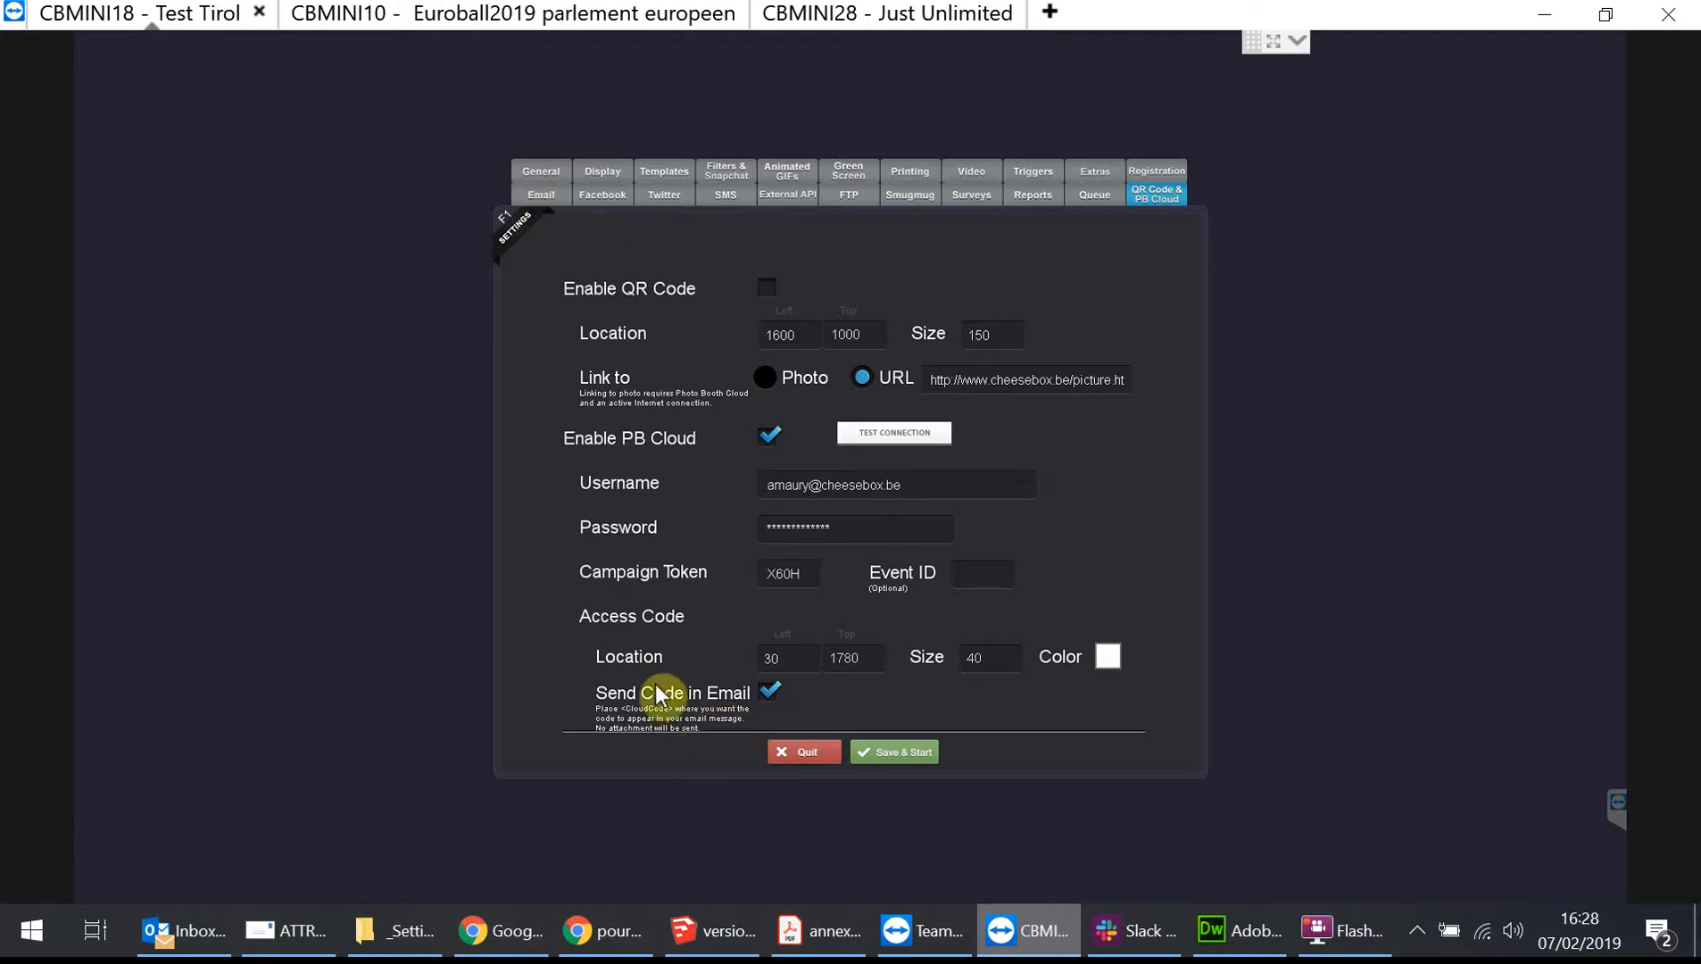
pyautogui.click(538, 192)
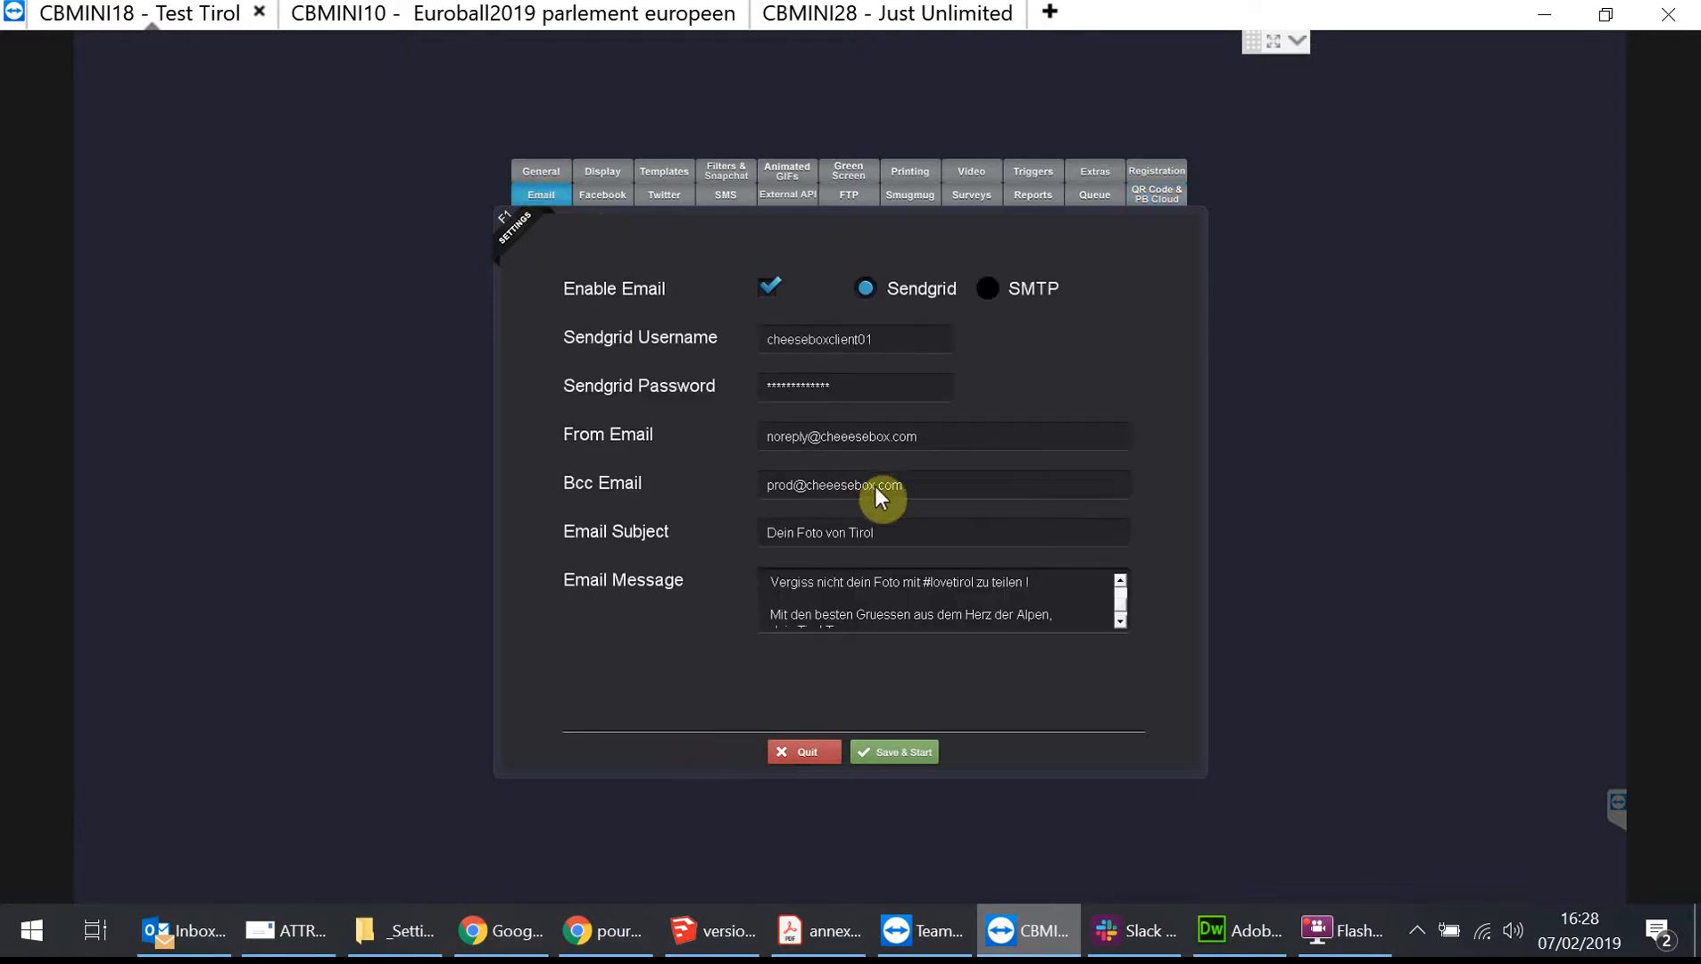
pyautogui.click(795, 595)
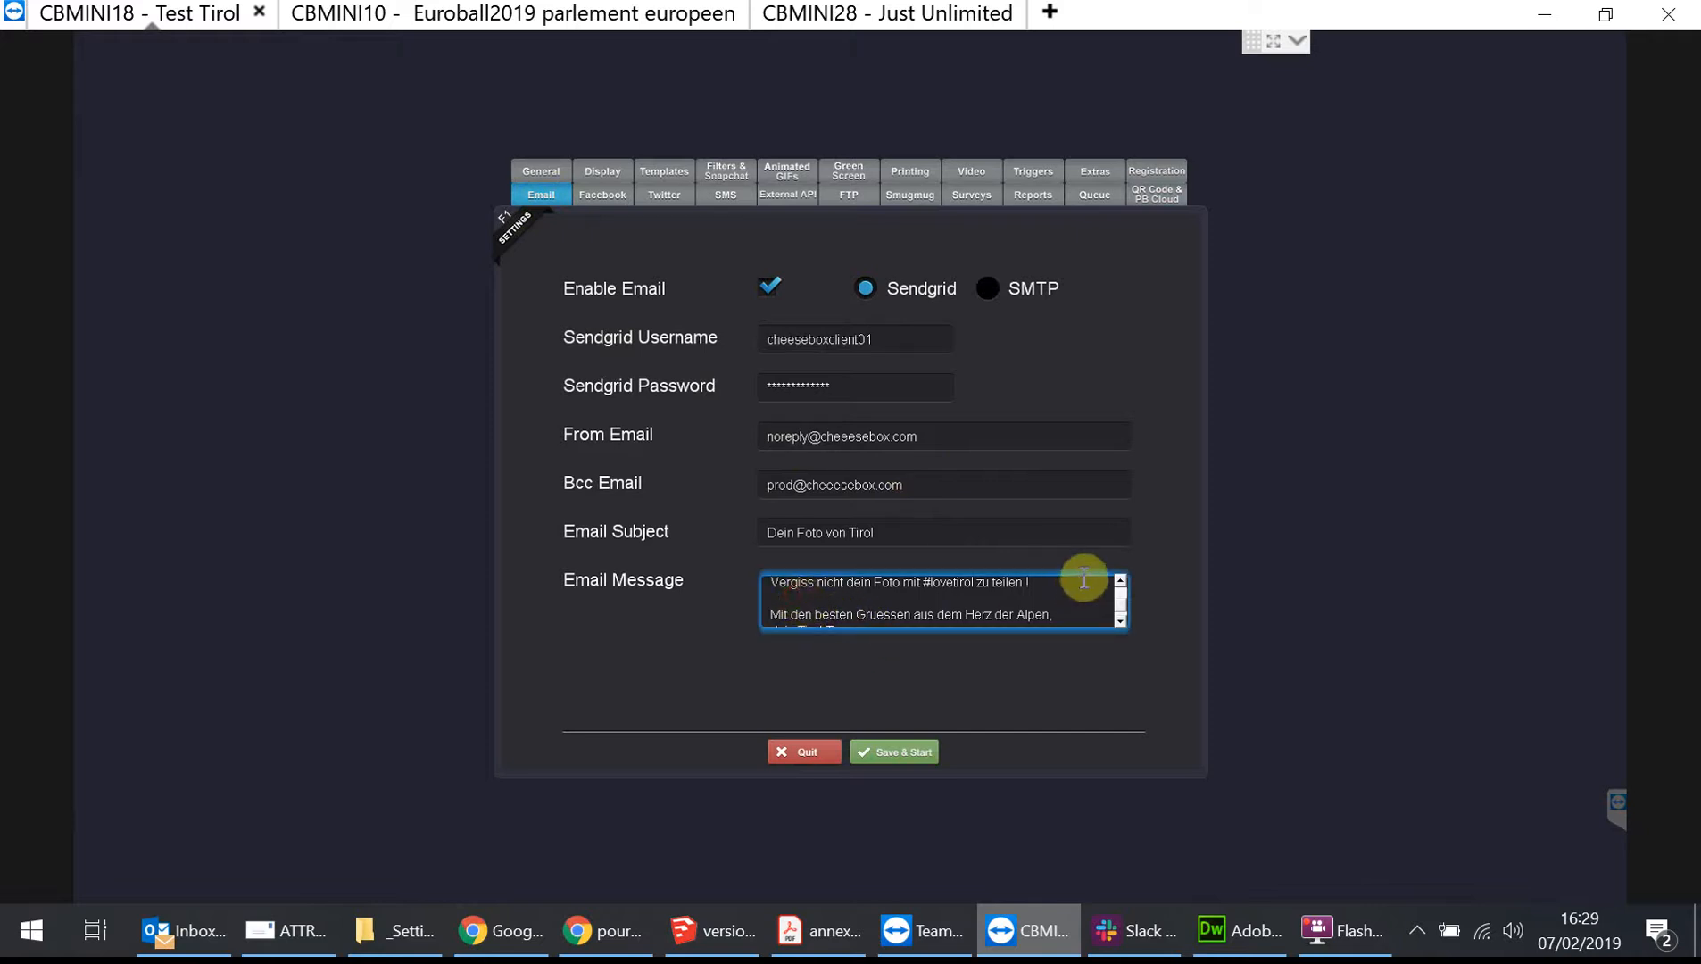
pyautogui.click(1122, 581)
pyautogui.click(1123, 582)
pyautogui.click(1123, 582)
pyautogui.click(1123, 582)
pyautogui.moveTo(954, 616); pyautogui.dragTo(864, 616)
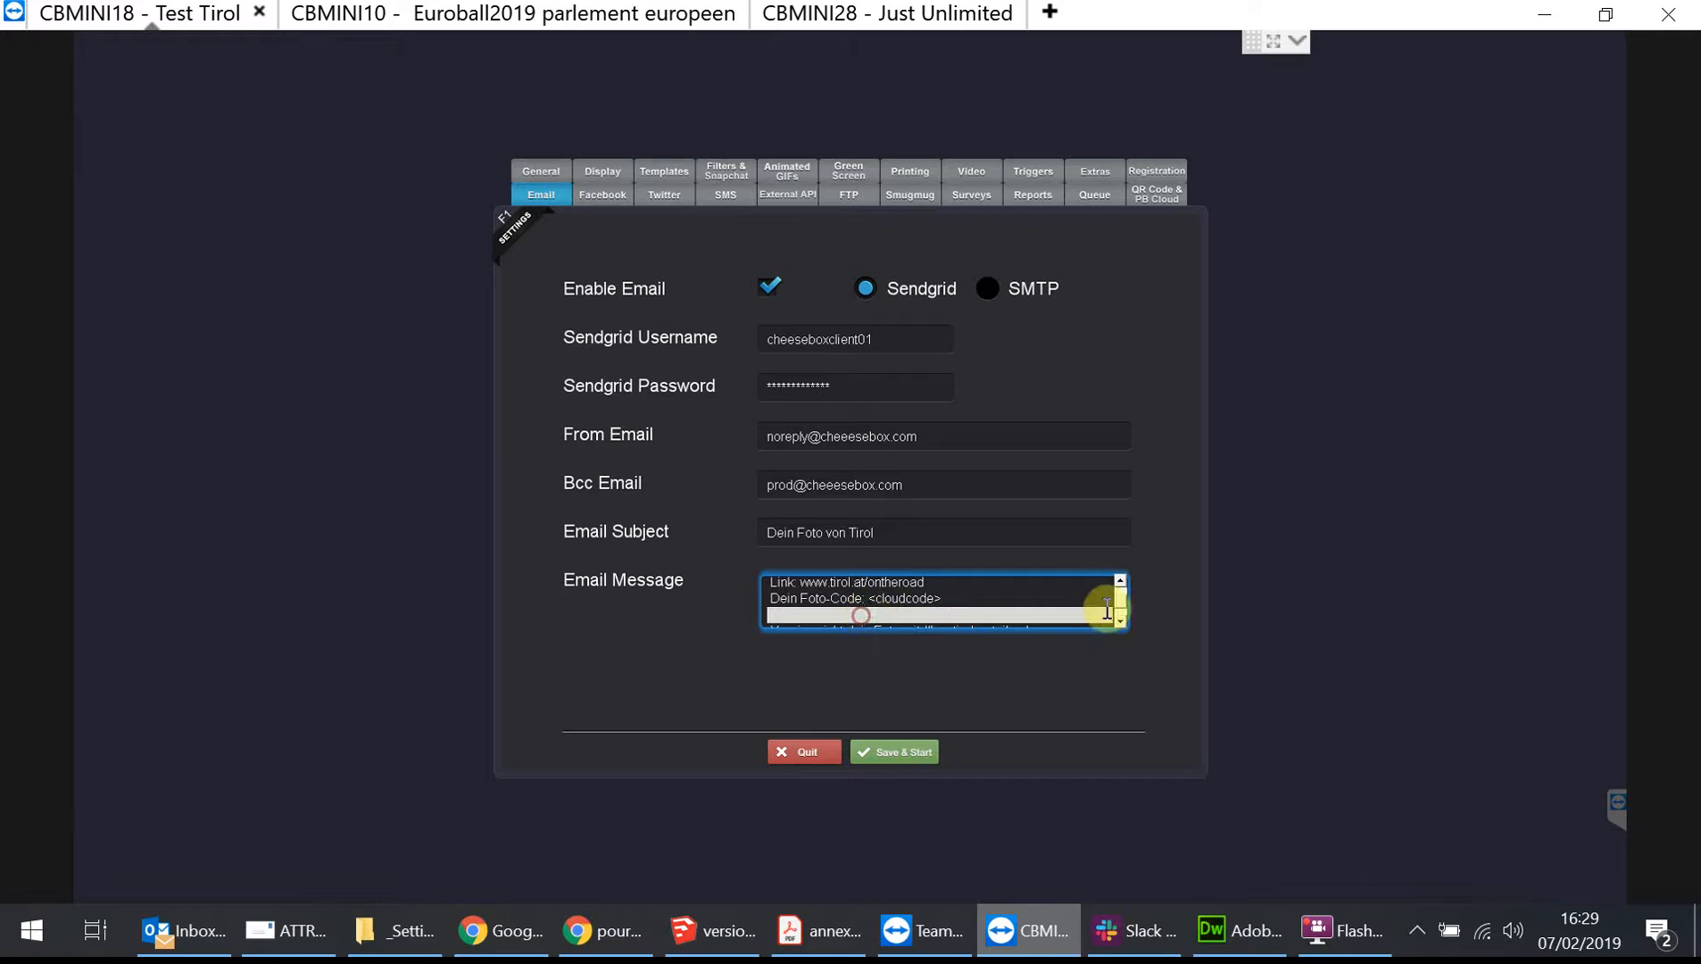
pyautogui.click(1119, 580)
pyautogui.click(1119, 580)
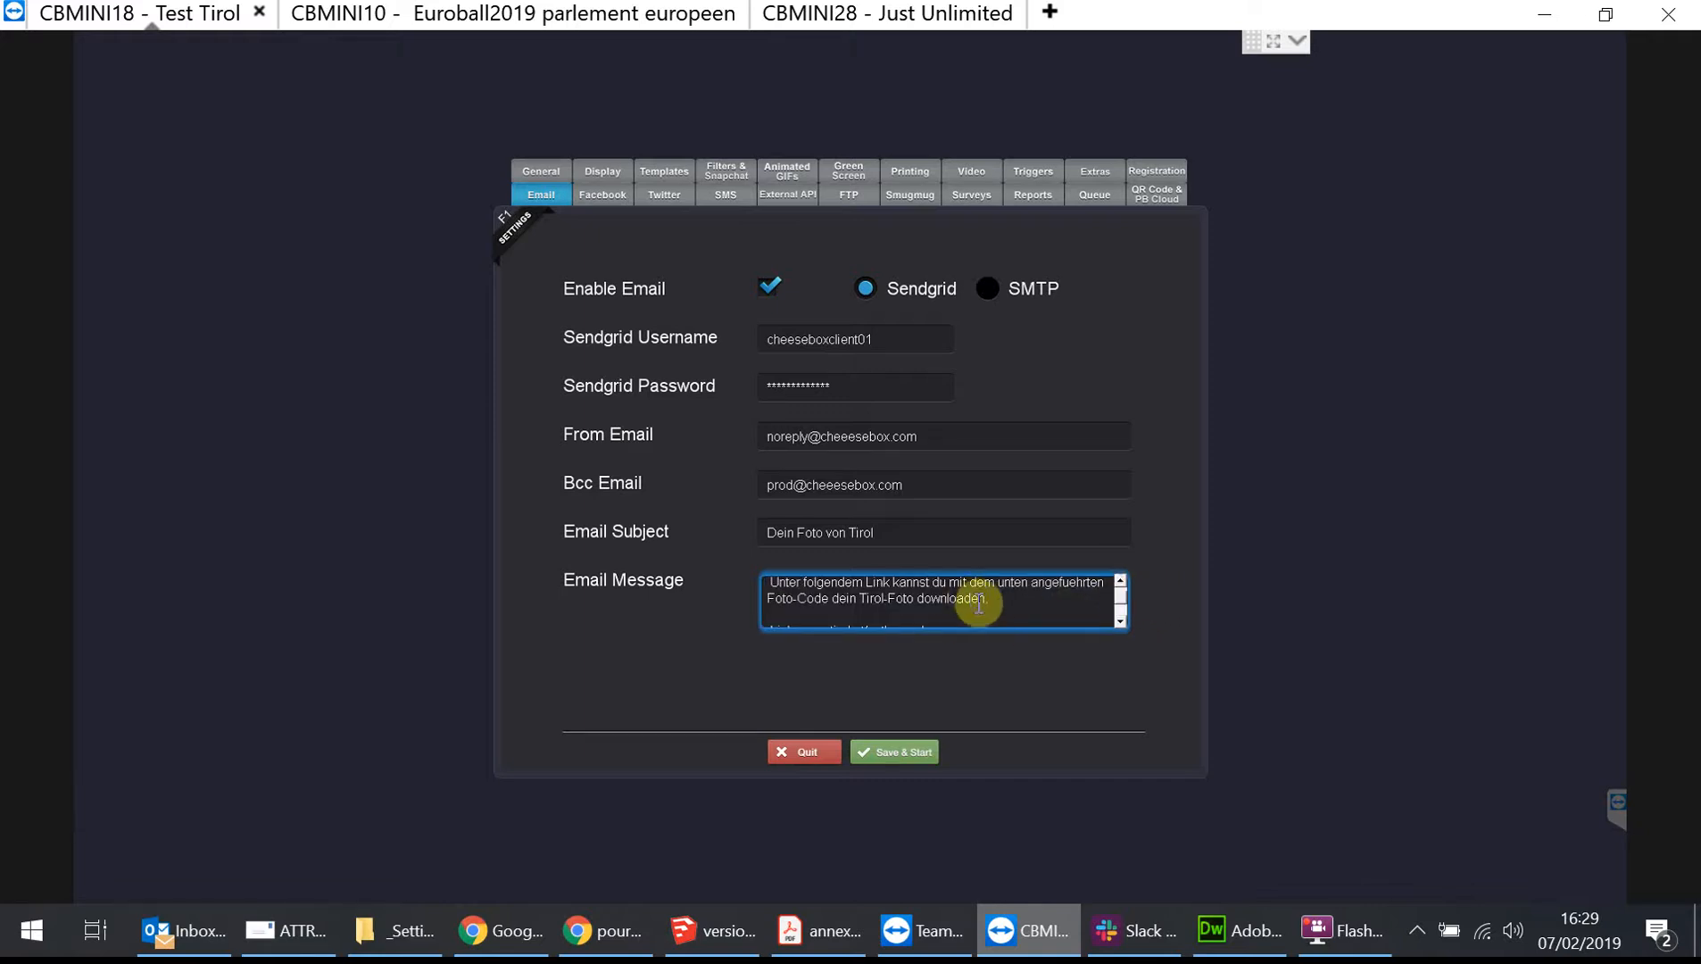
pyautogui.click(1121, 581)
pyautogui.click(1122, 581)
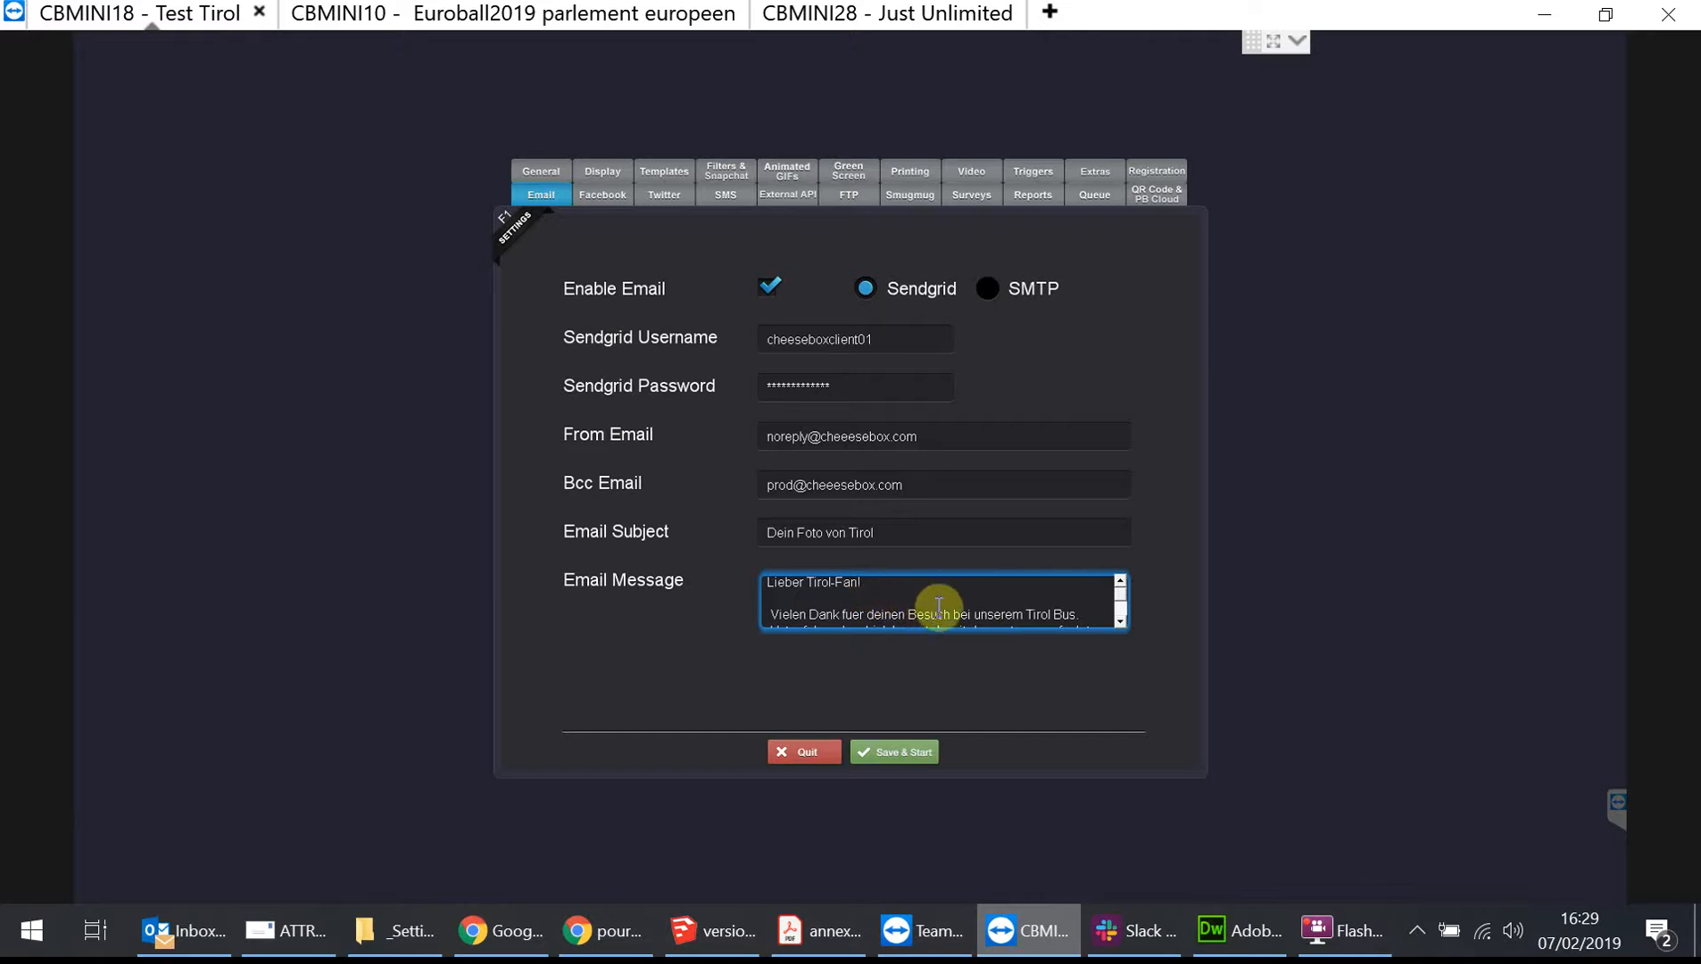
# Try to save and start the booth from the General settings, dismissing the template warning and closing the coordinates panel.
pyautogui.click(544, 173)
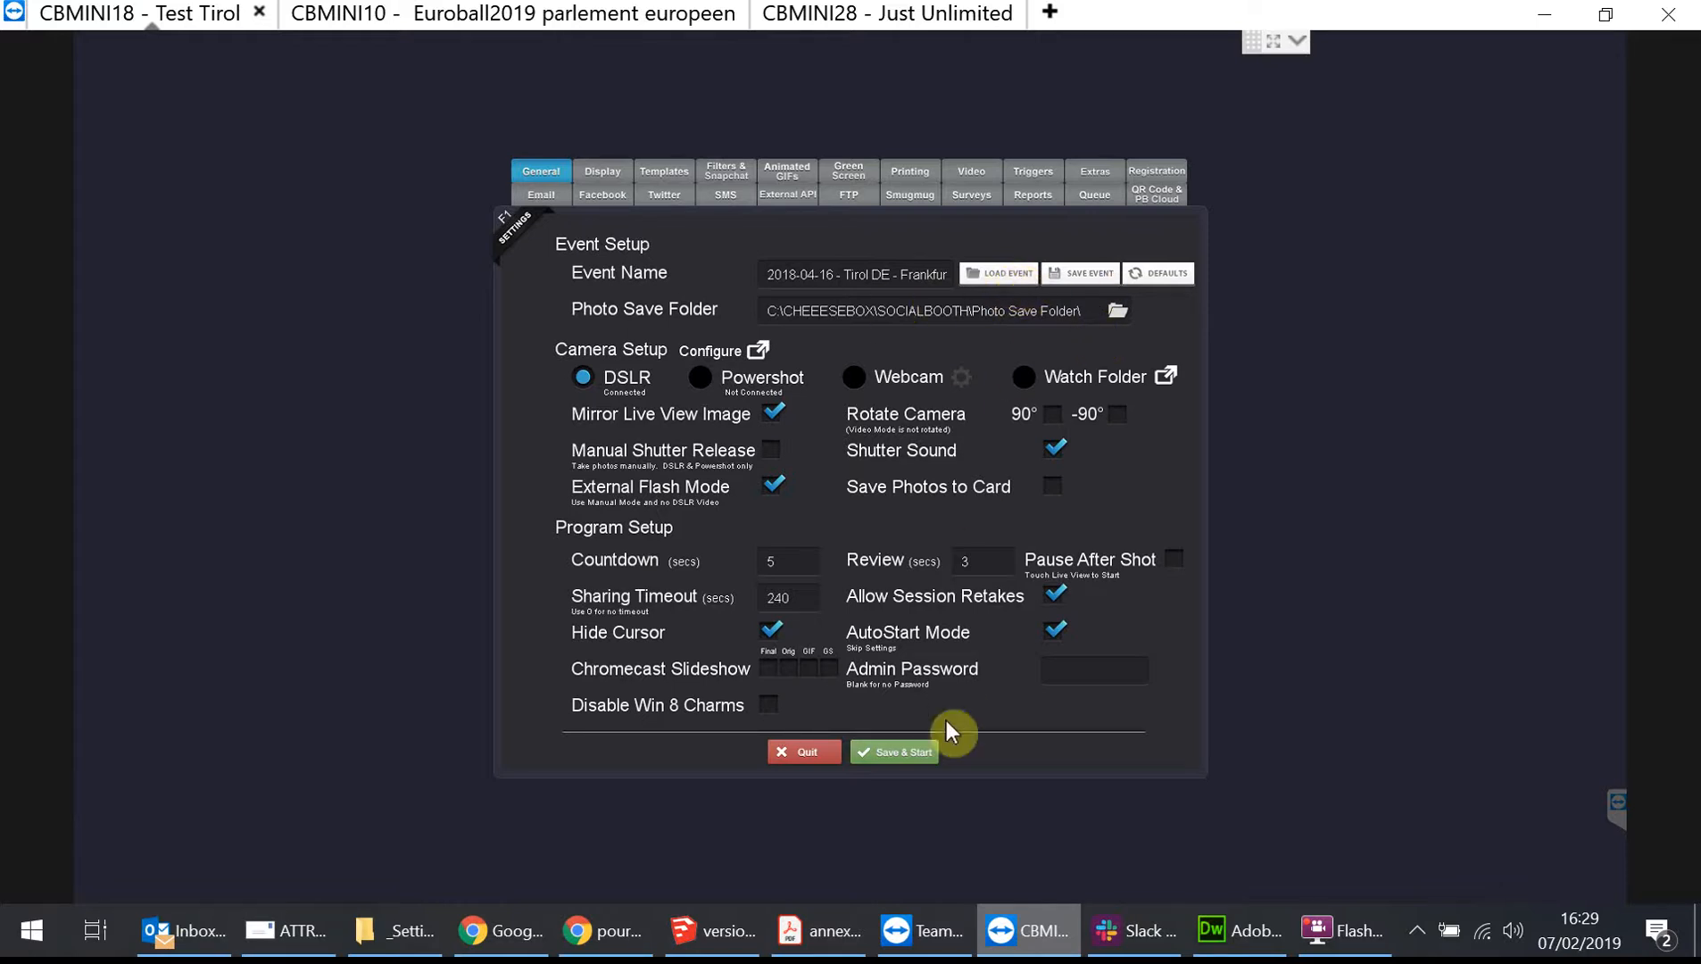
pyautogui.click(904, 751)
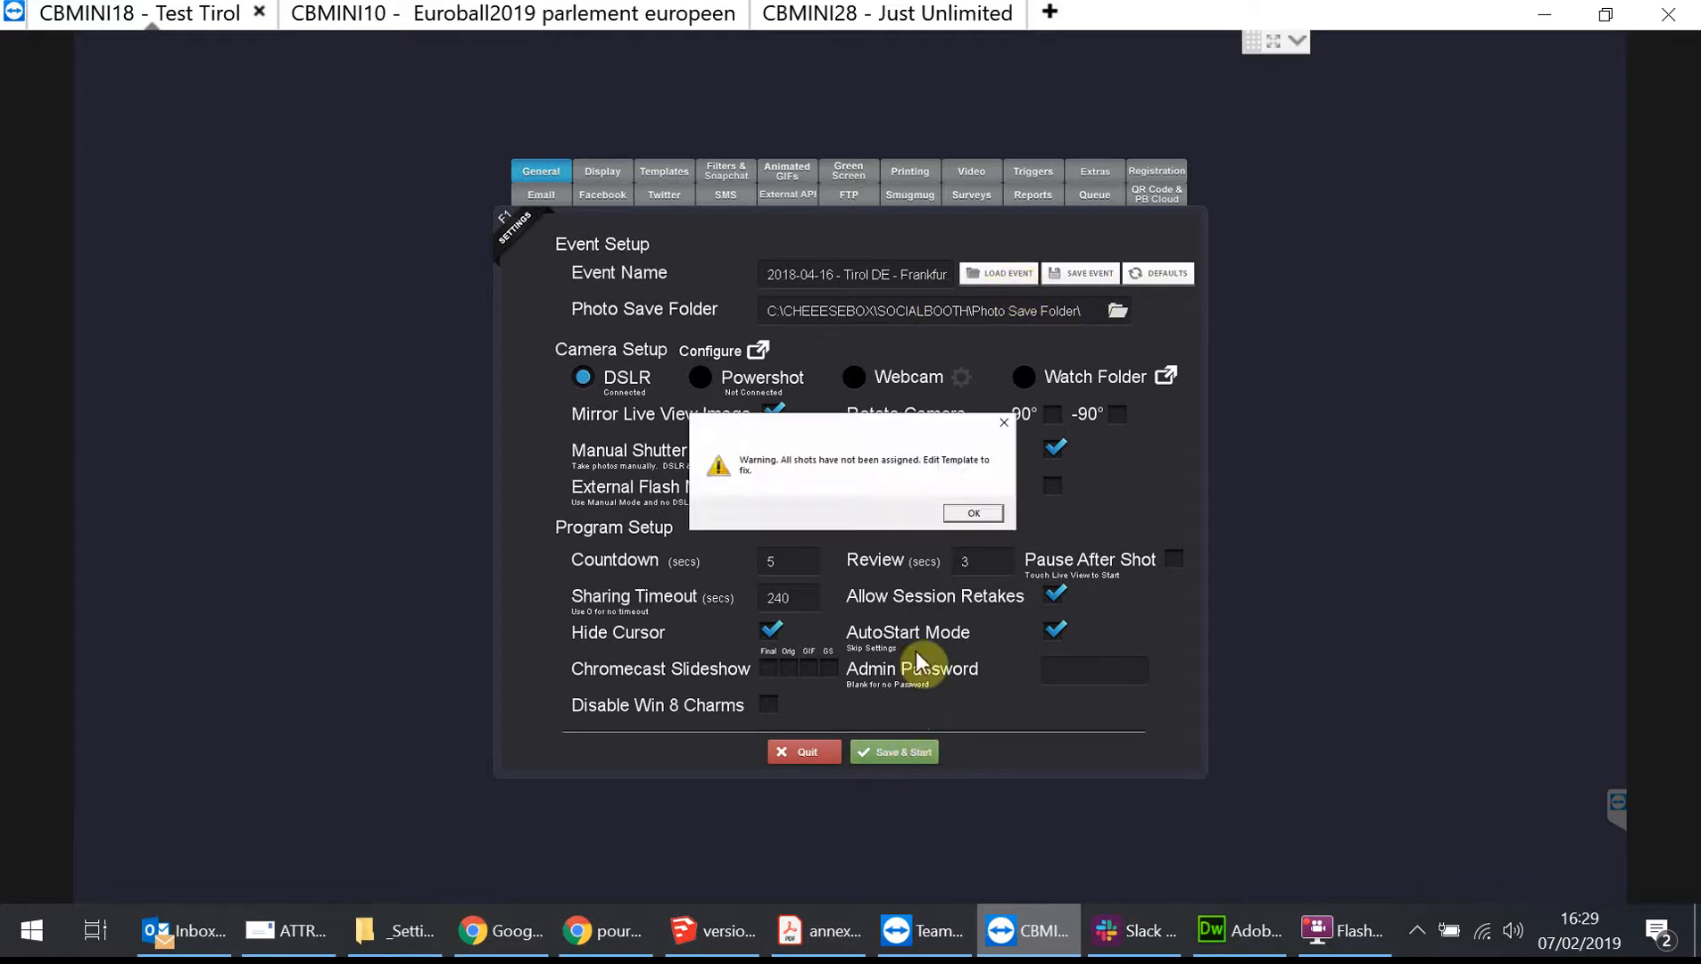
pyautogui.click(975, 513)
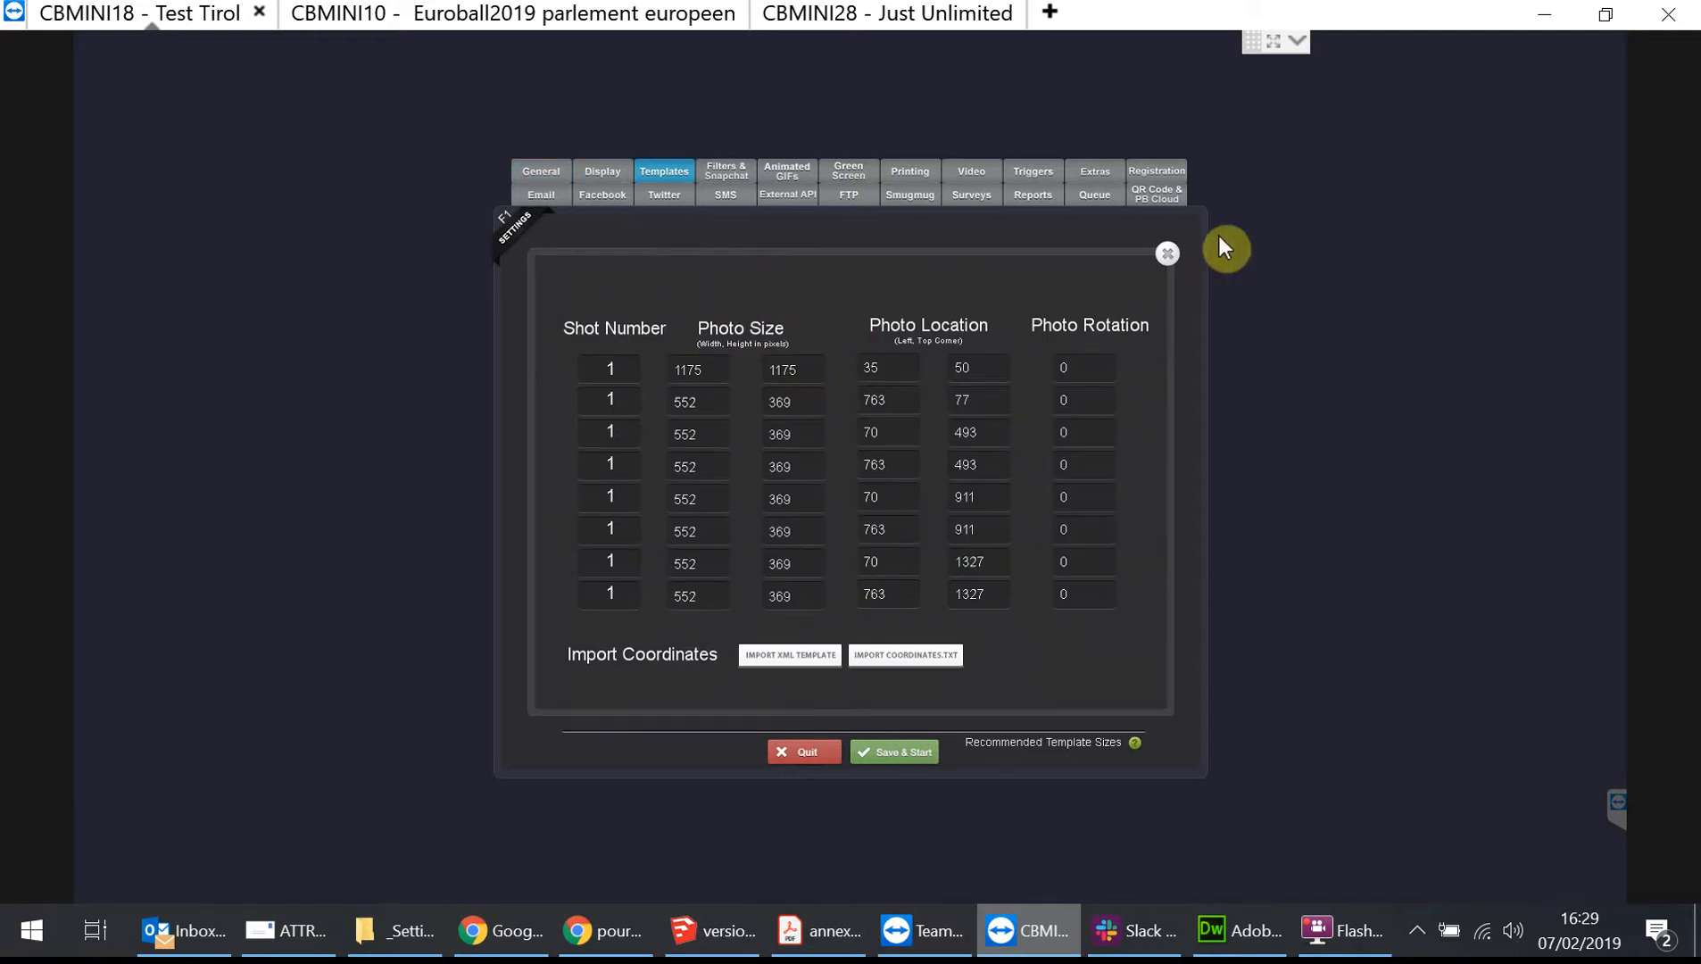
pyautogui.click(1157, 261)
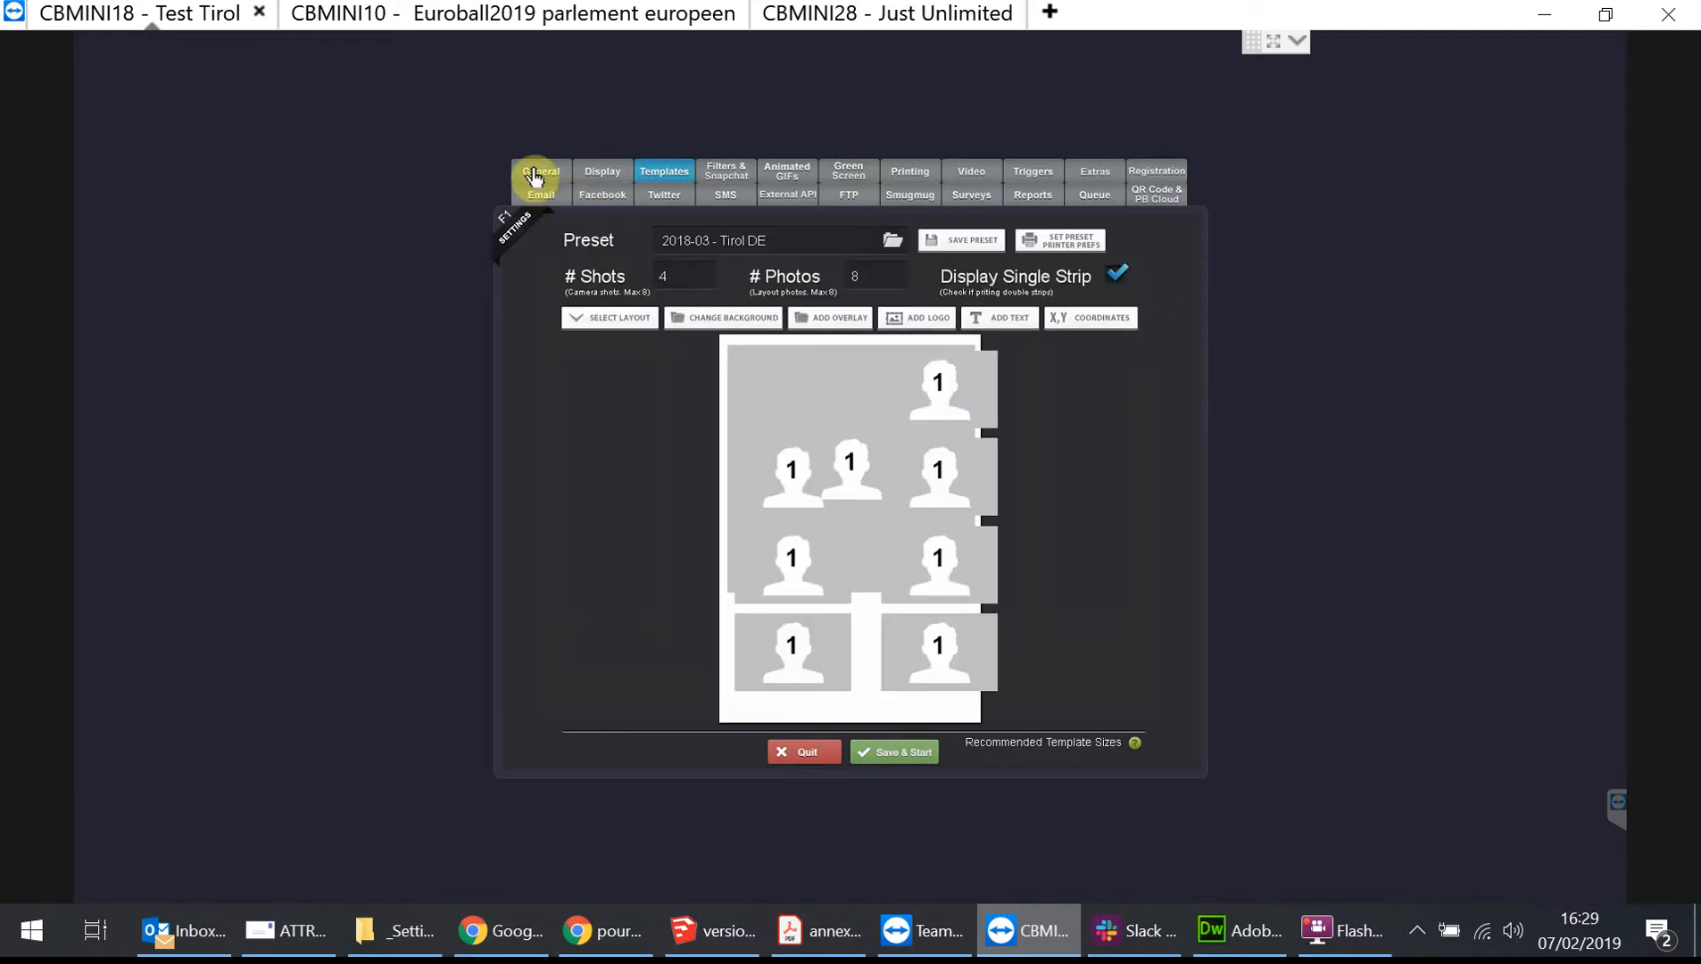
# Load the event preset file 2019-04_05 - Combi Tirol NL test amoz.setting from the _Settings folder.
pyautogui.click(533, 175)
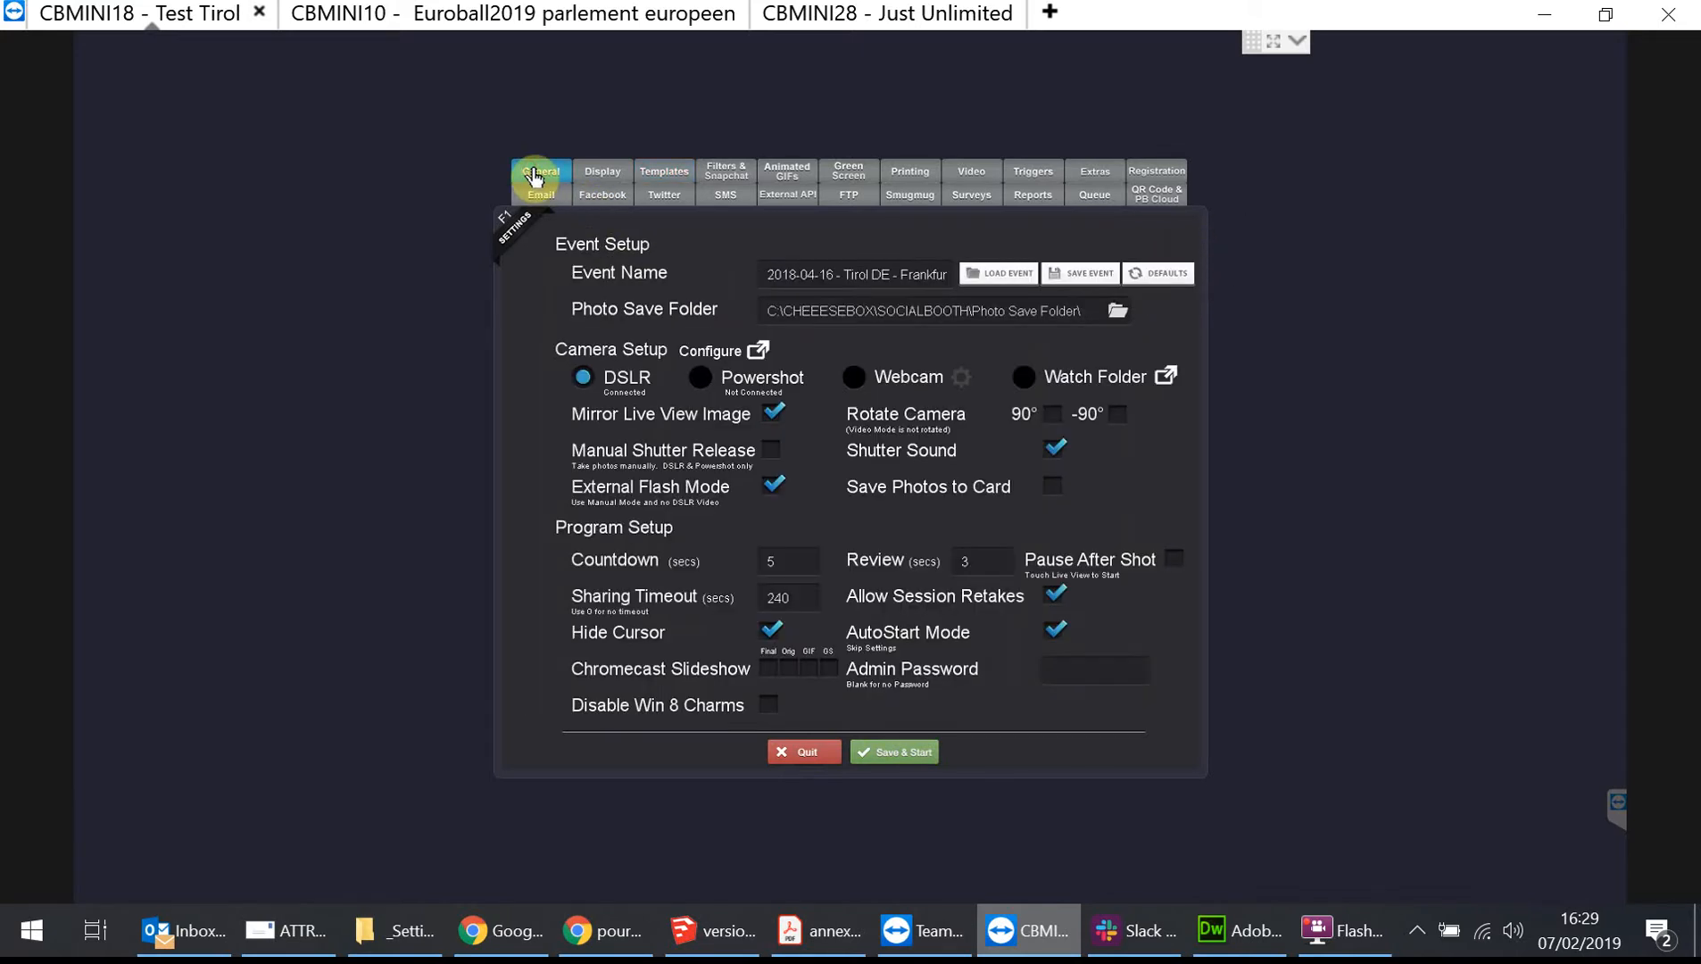
pyautogui.click(1003, 276)
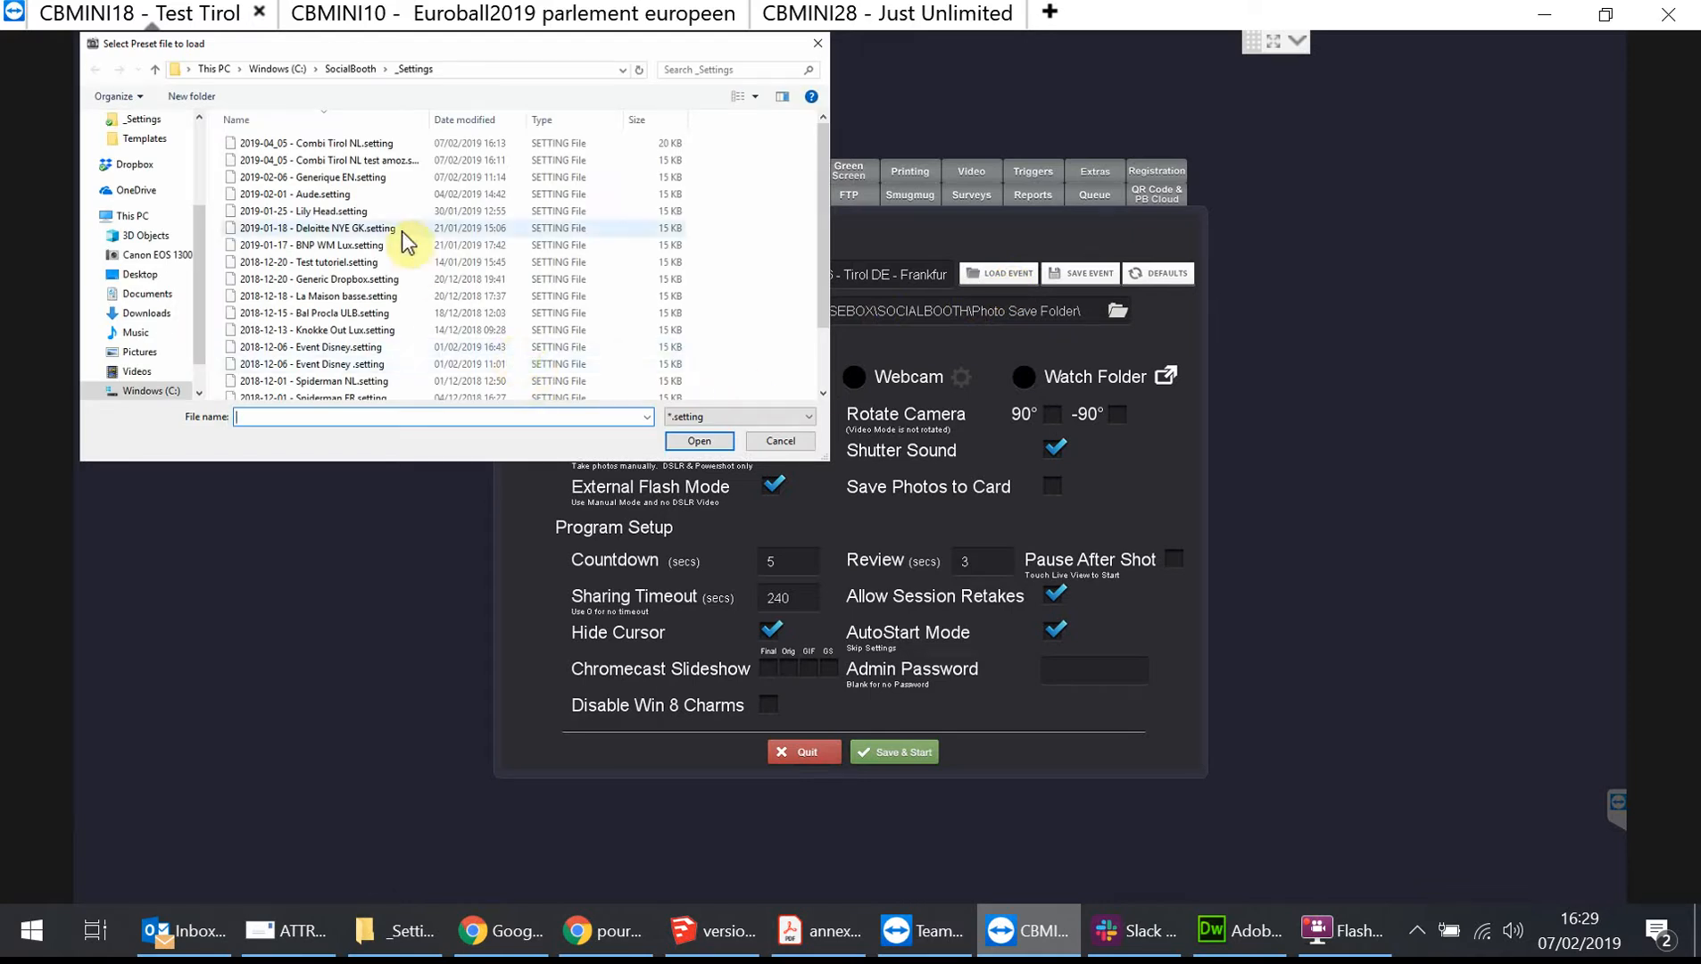
pyautogui.click(397, 161)
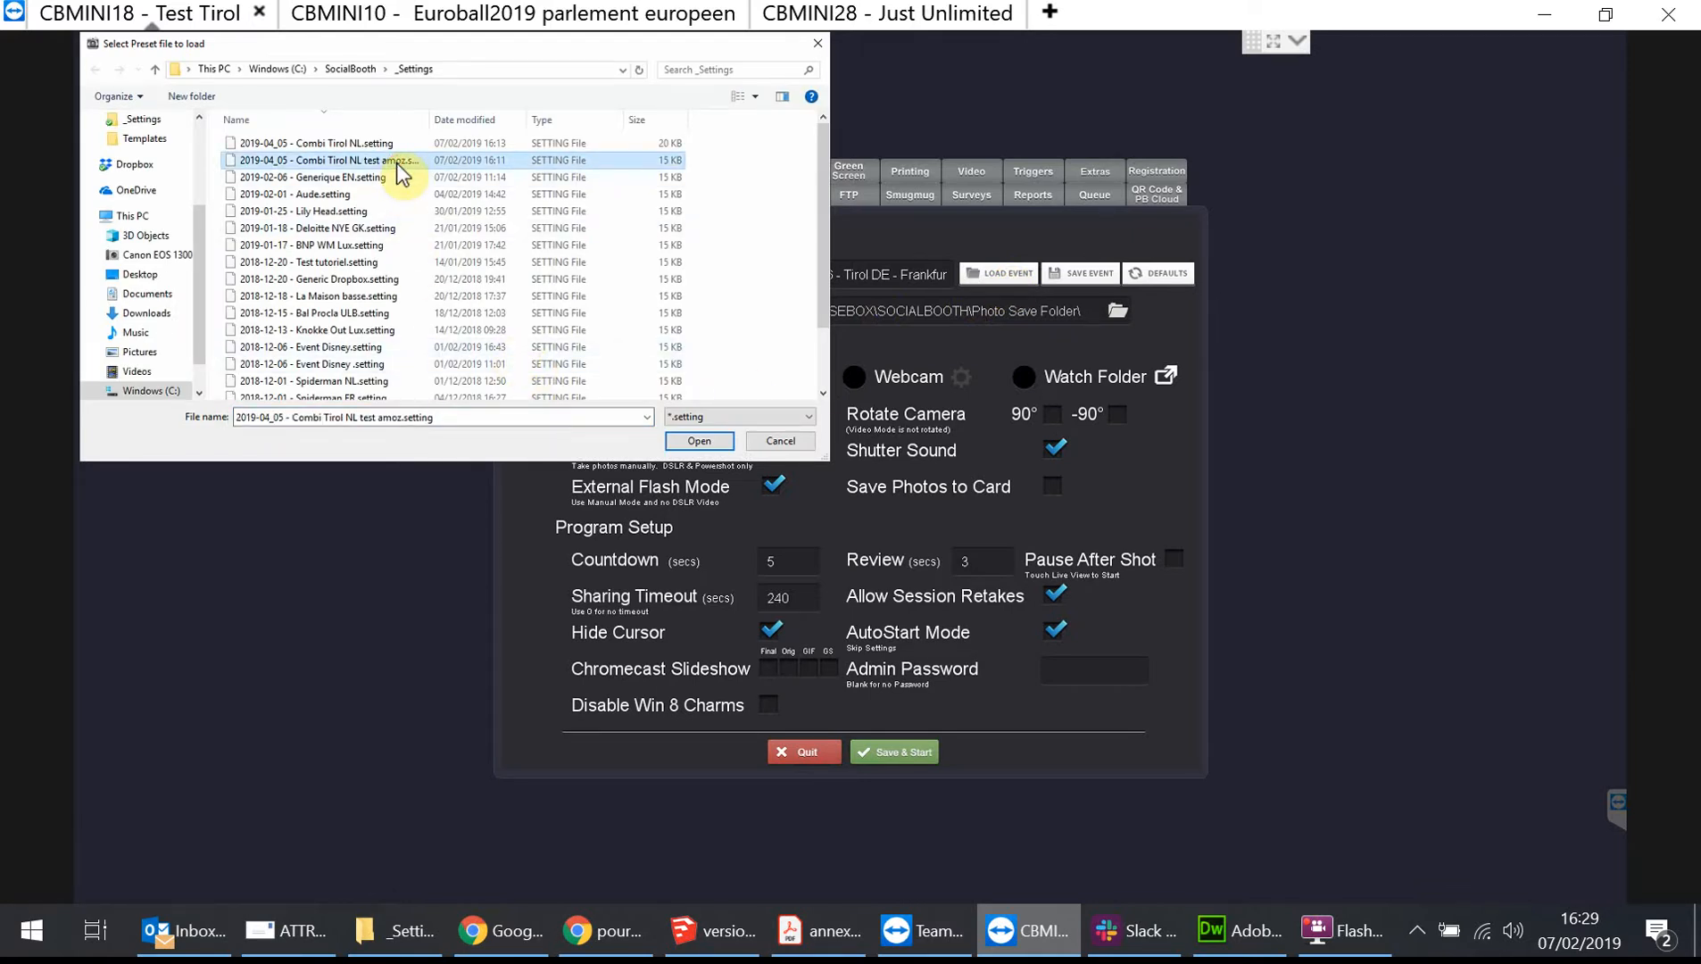
pyautogui.doubleClick(397, 165)
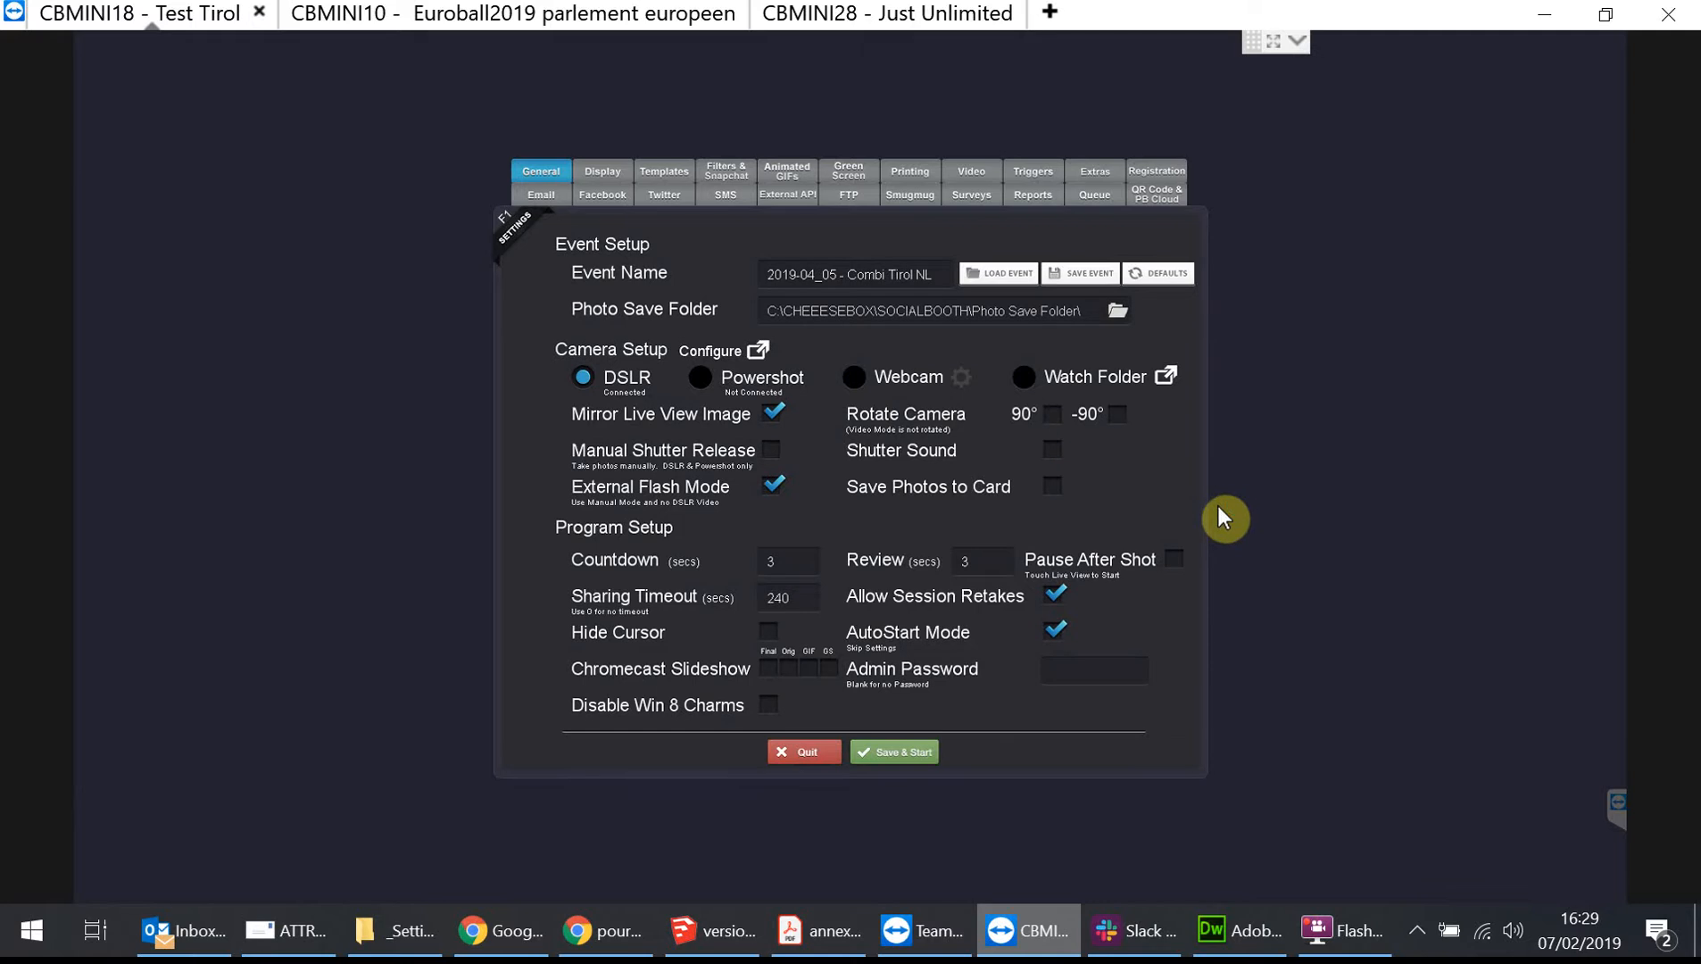
# Scroll through the loaded preset's email message text in the Email settings.
pyautogui.click(543, 194)
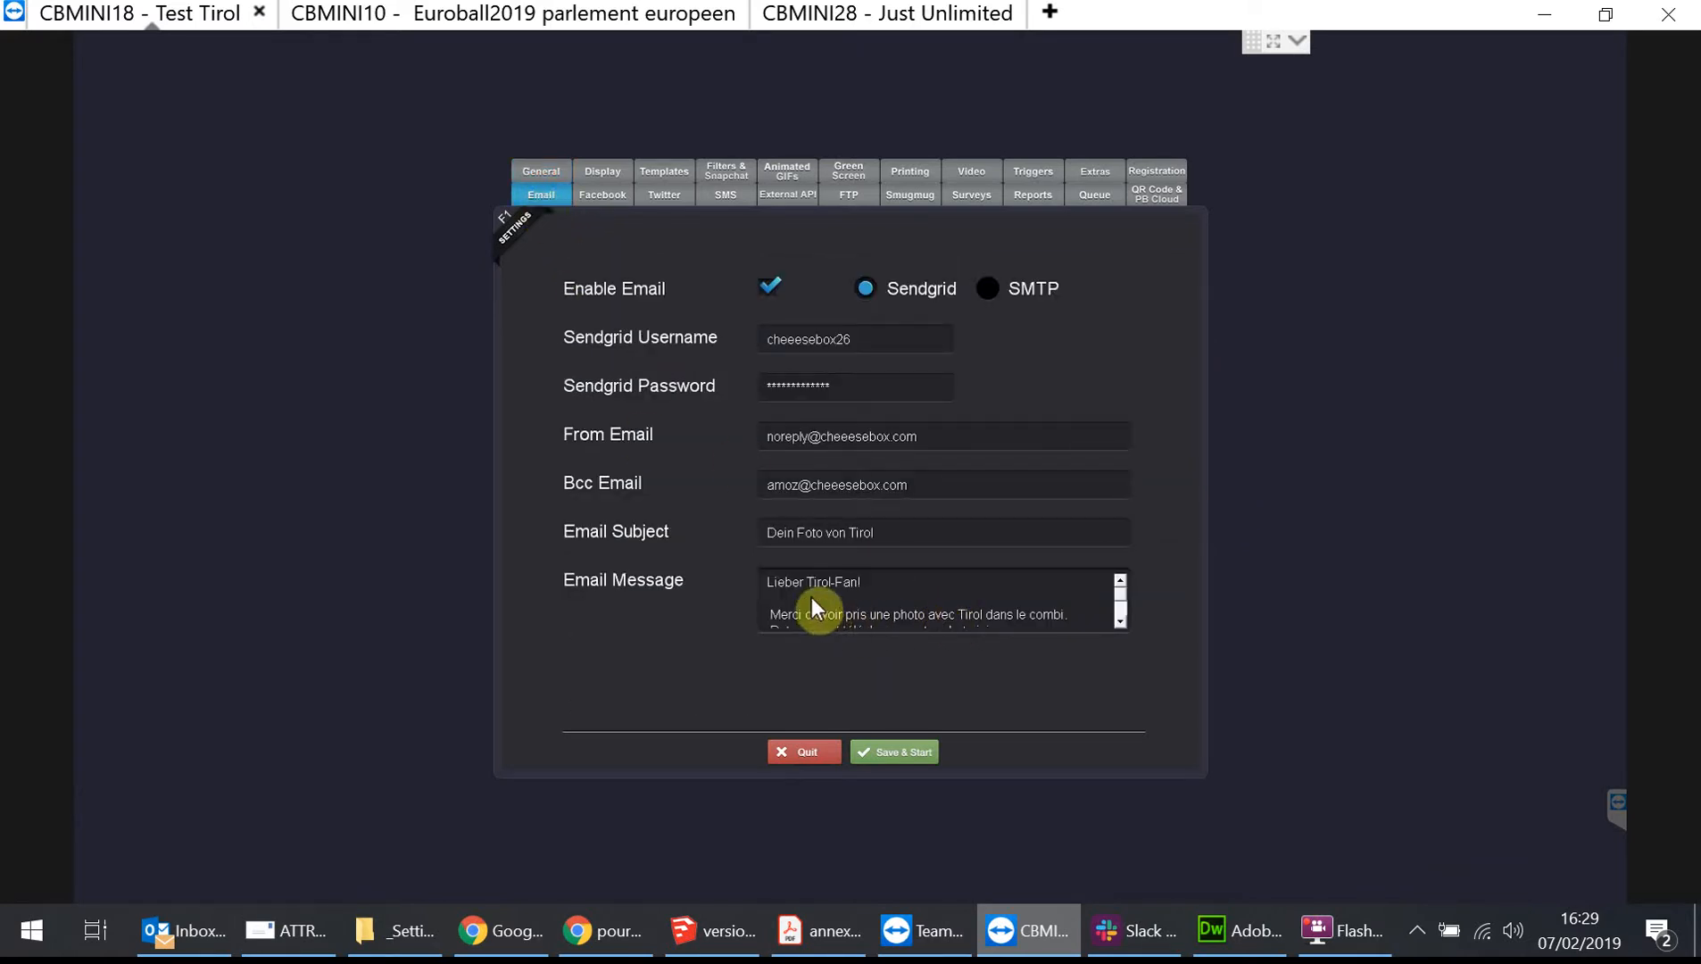
pyautogui.click(1119, 620)
pyautogui.click(1119, 620)
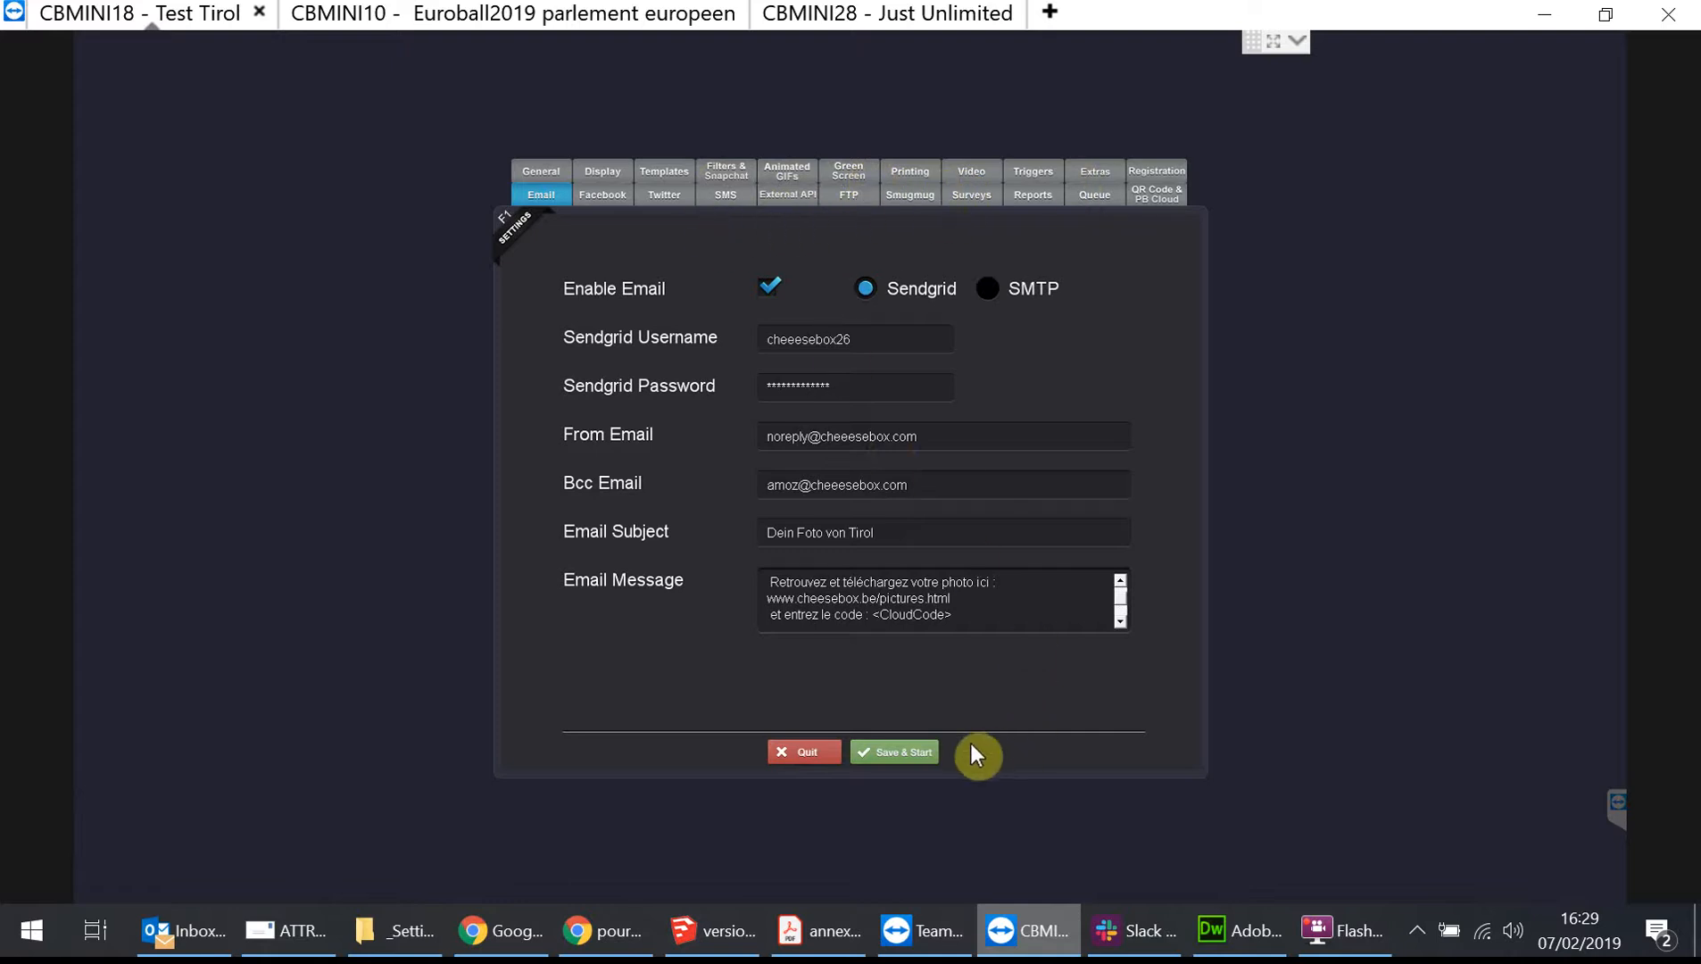
# Save and start the booth, then choose the first photo layout and the mountain valley background.
pyautogui.click(914, 754)
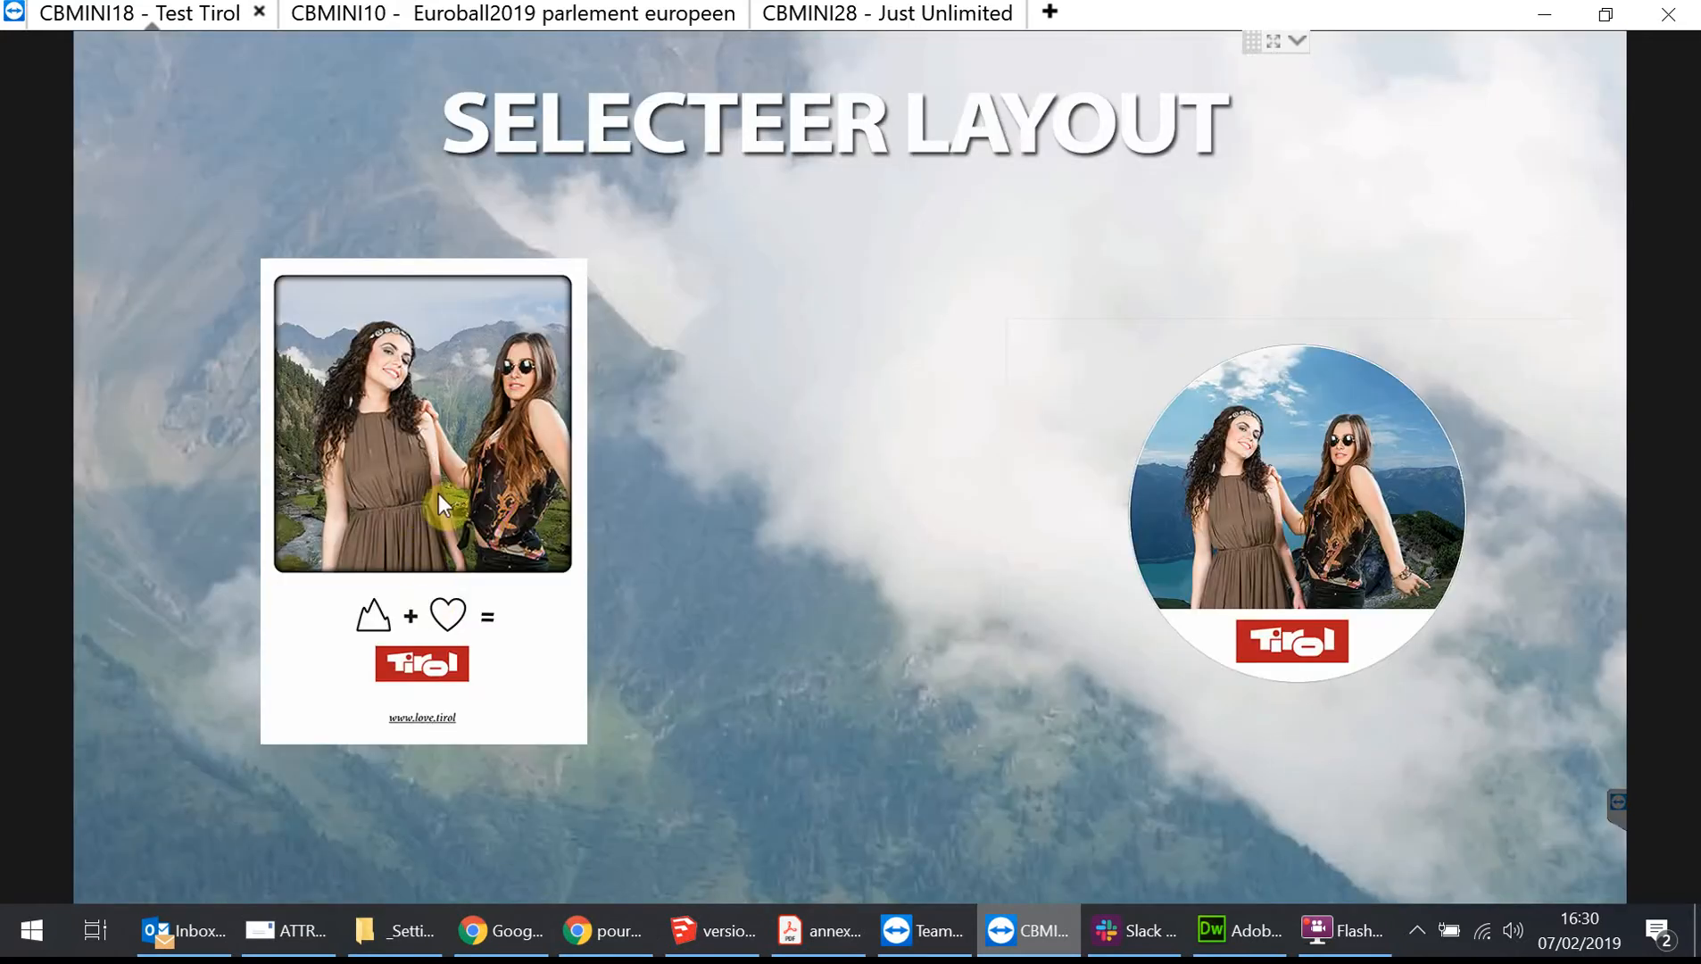
pyautogui.click(406, 430)
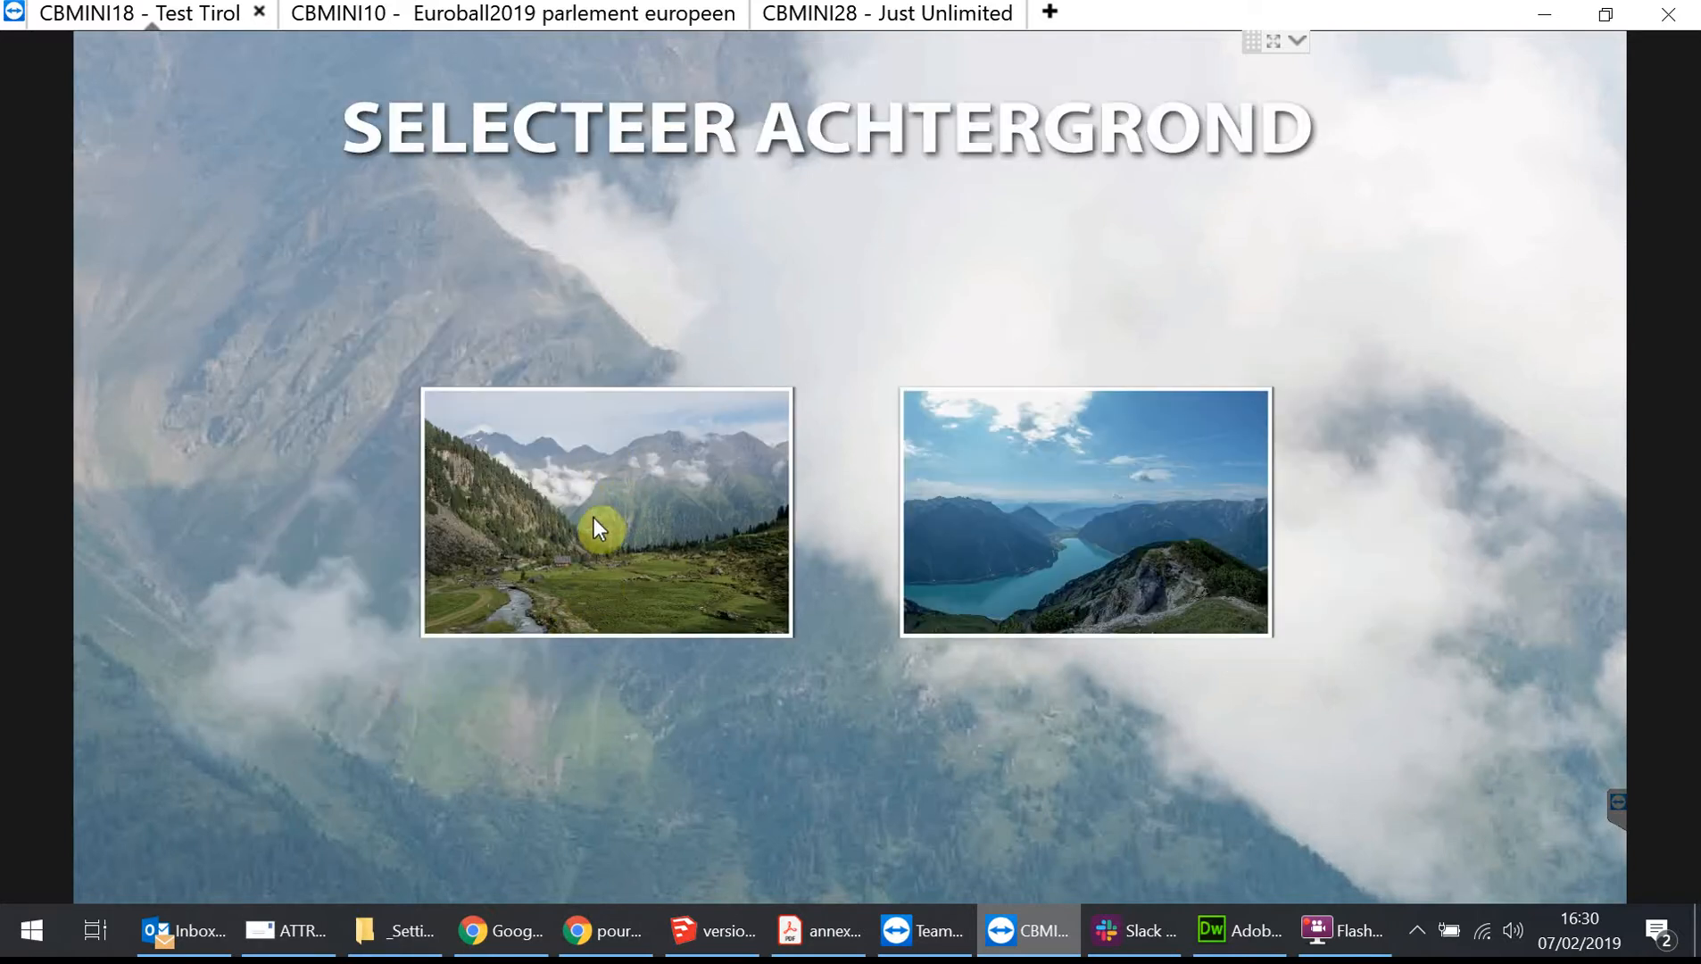
pyautogui.click(595, 518)
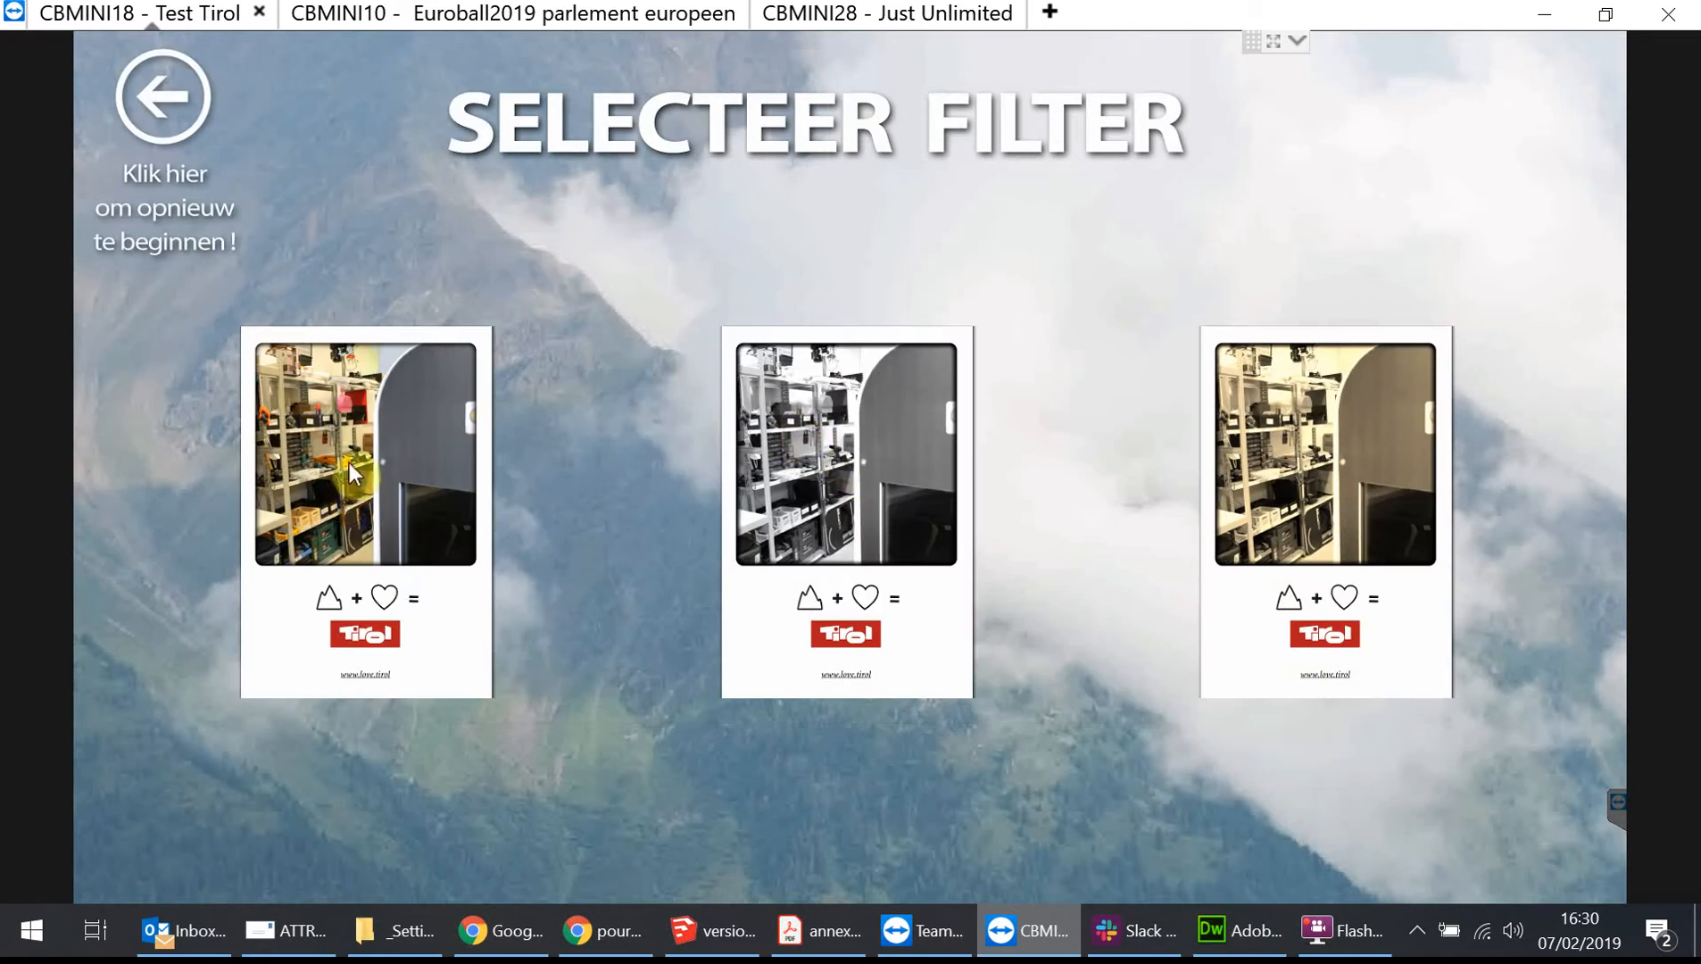
# Pick the colour filter, open email sharing, fill in the saved quick e-mail address and send the photo.
pyautogui.click(350, 462)
pyautogui.click(715, 872)
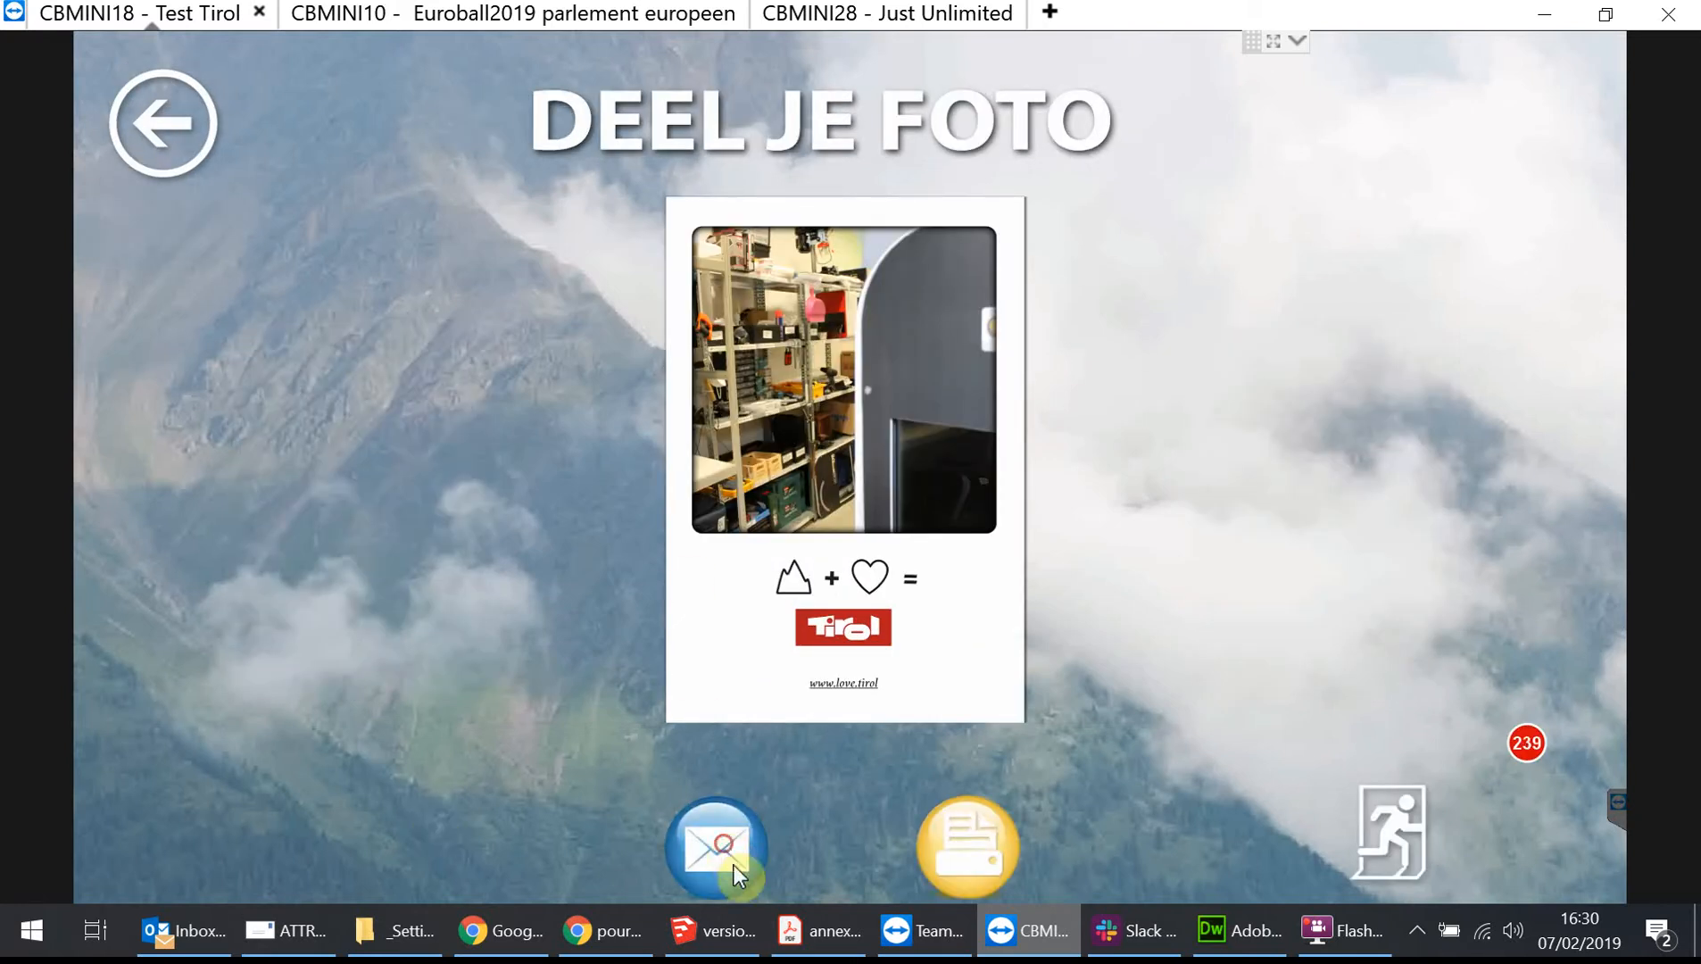
pyautogui.click(1072, 669)
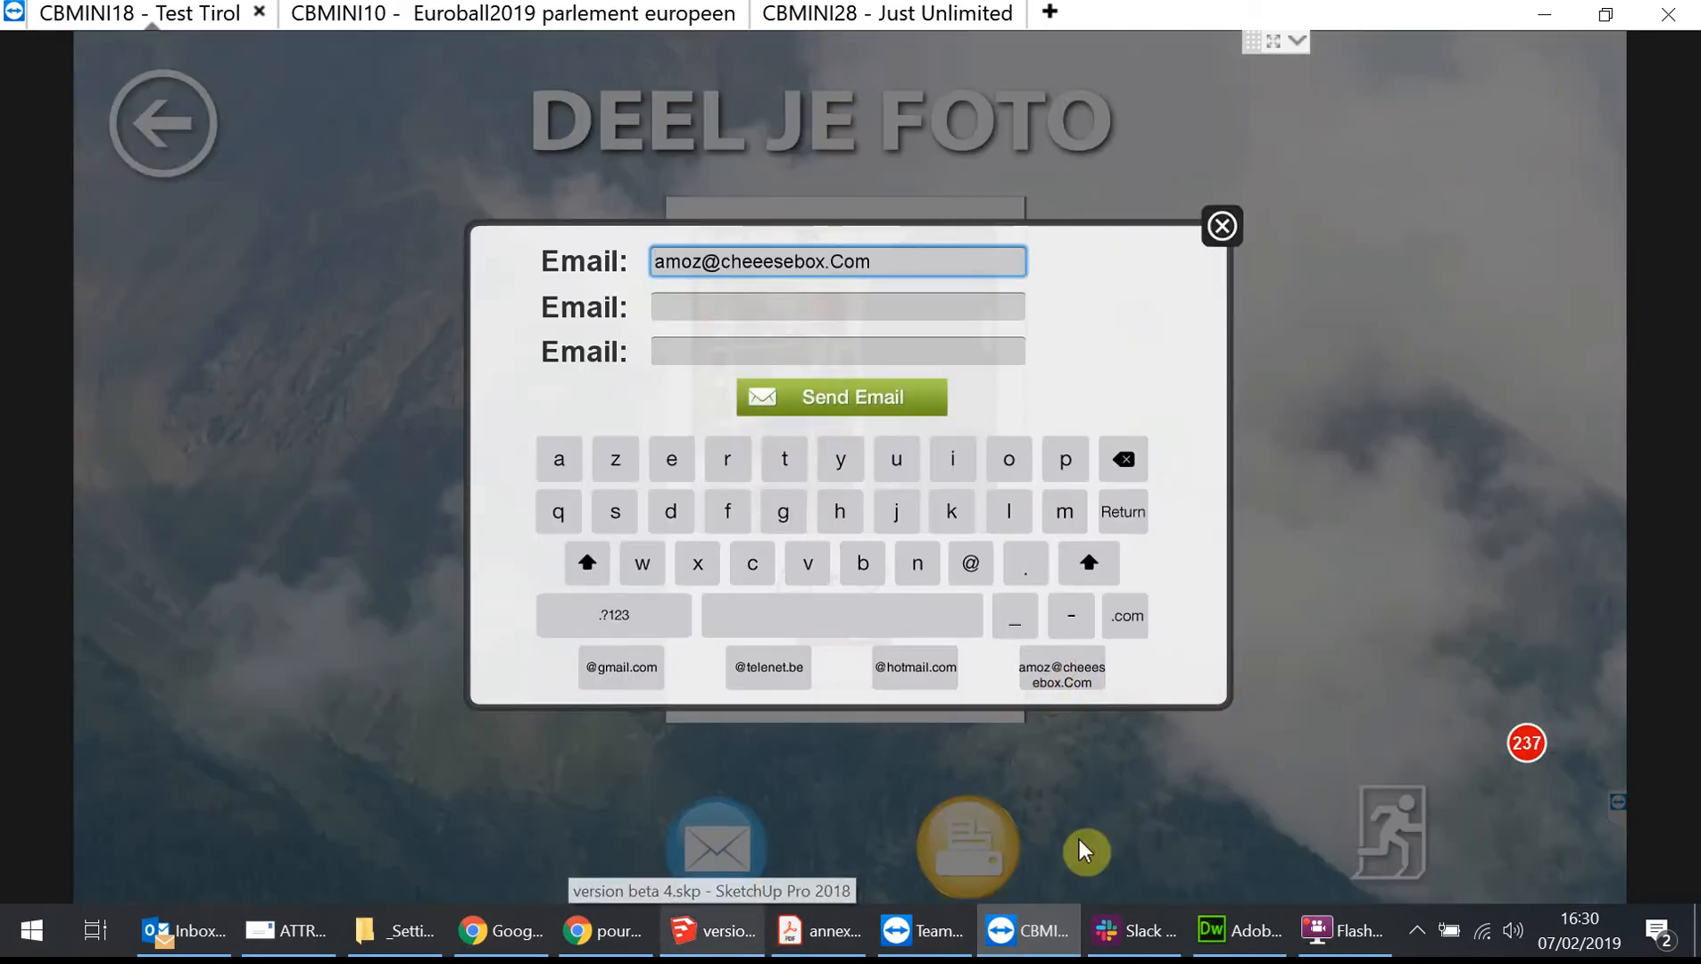
pyautogui.click(862, 393)
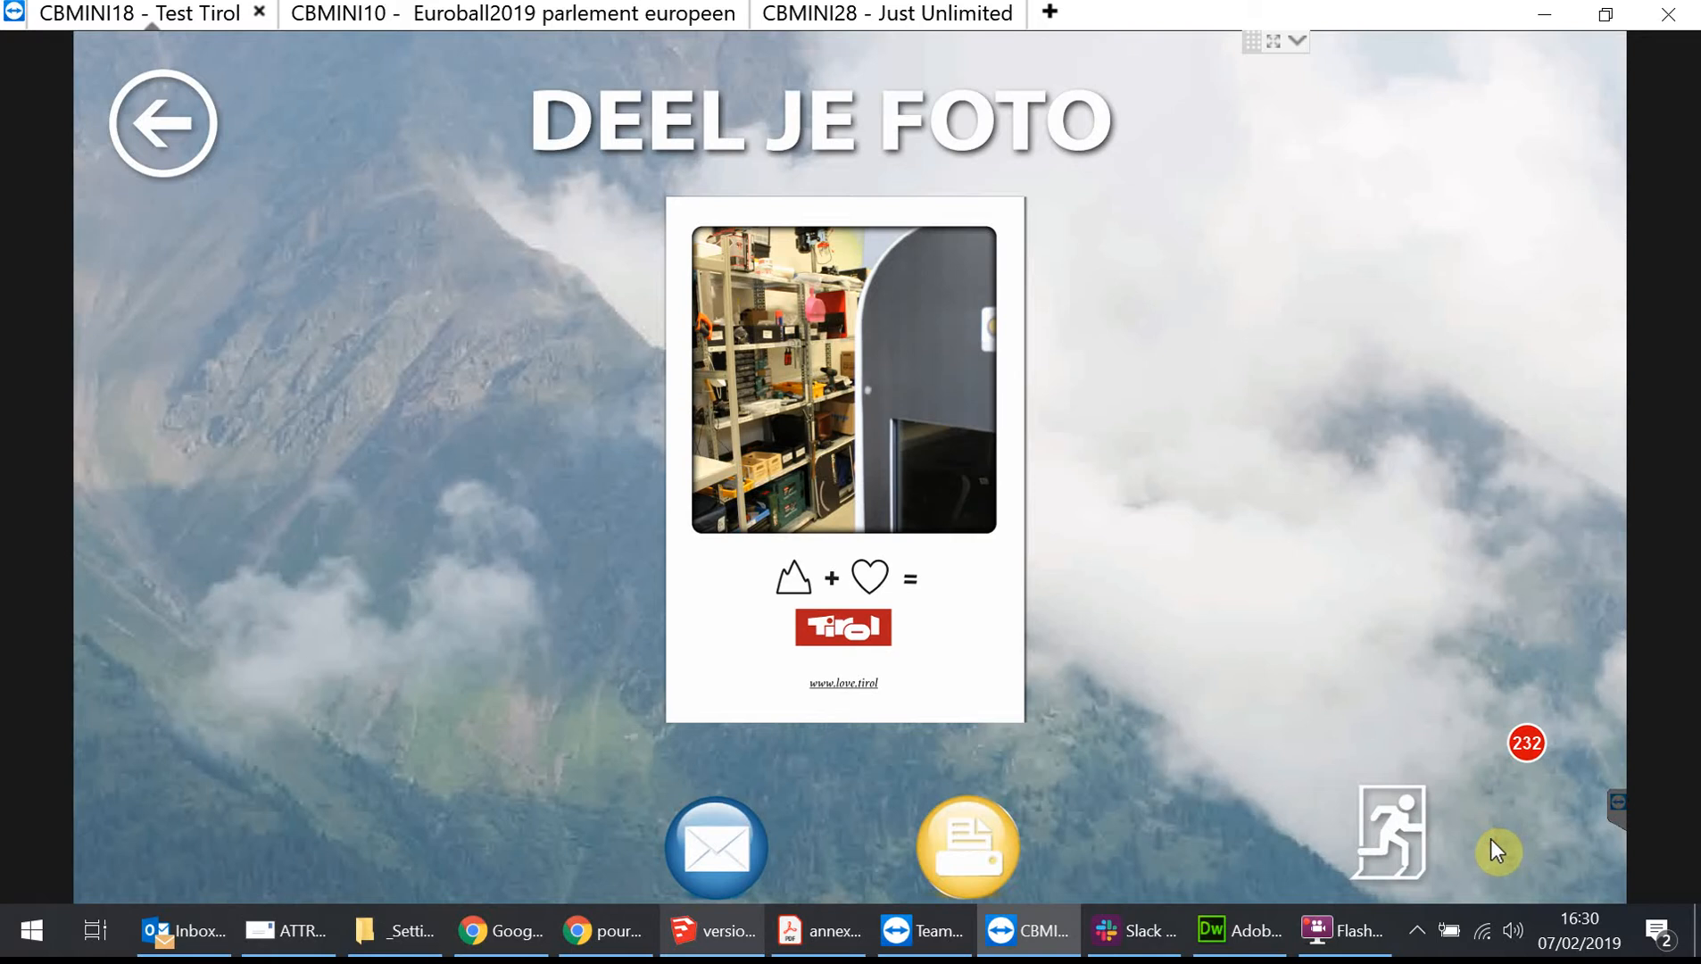
# Switch to Outlook and run Send/Receive All Folders to fetch new mail.
pyautogui.click(180, 939)
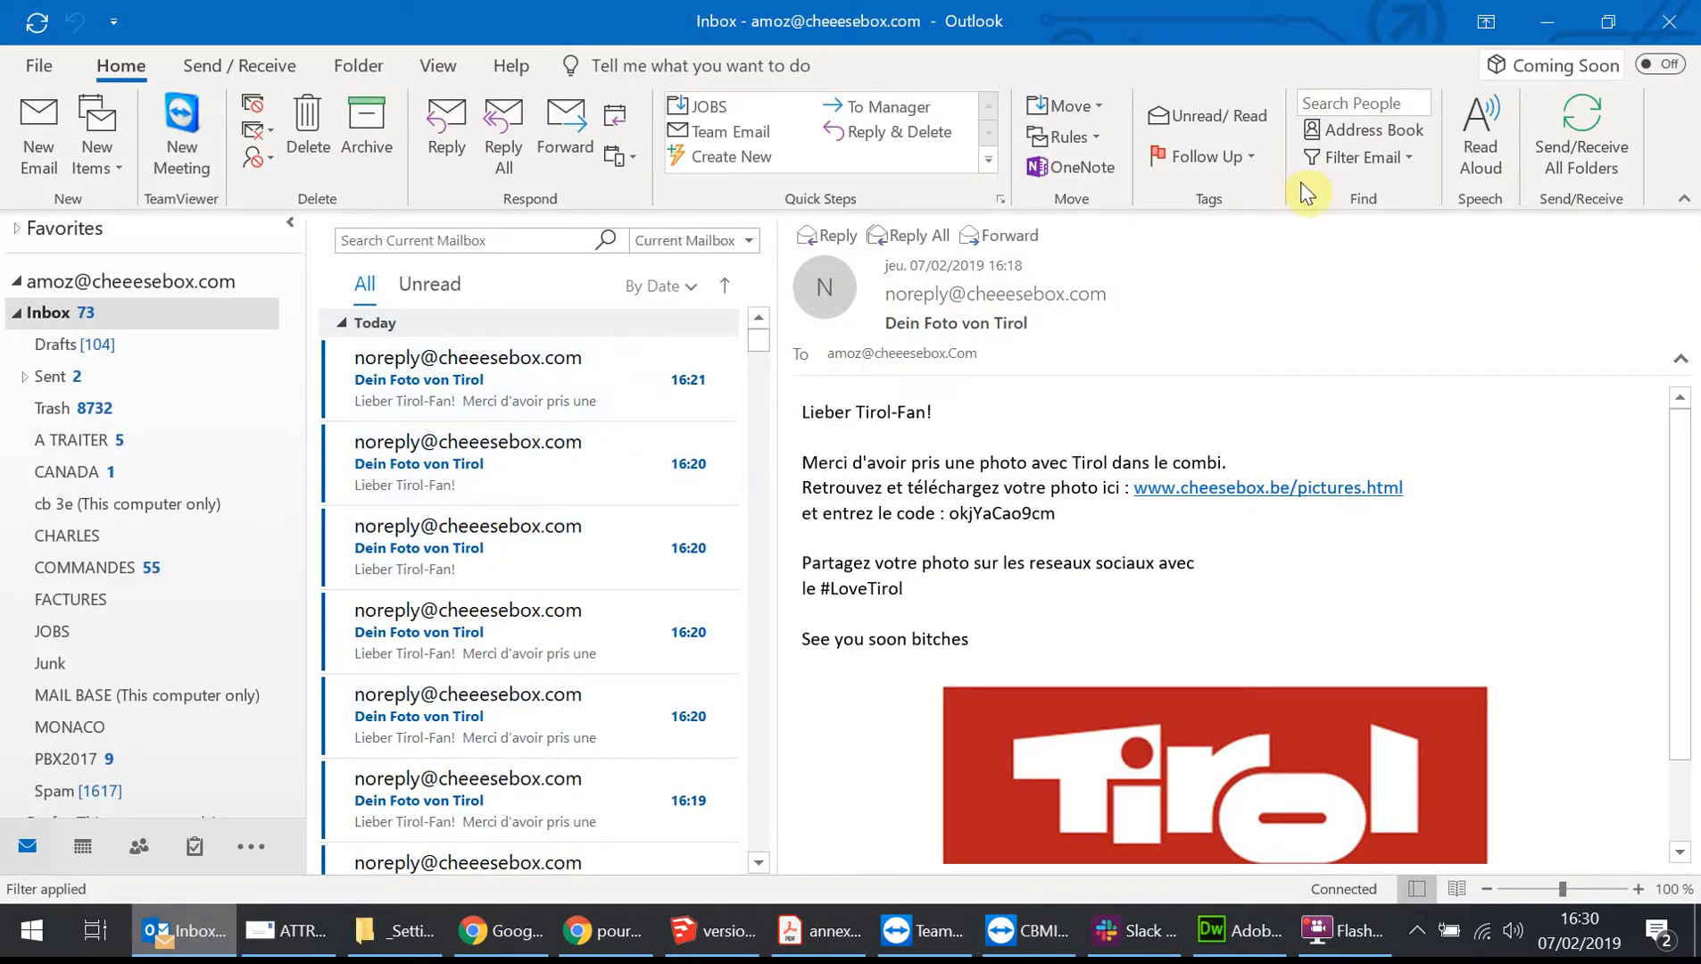
pyautogui.click(1599, 133)
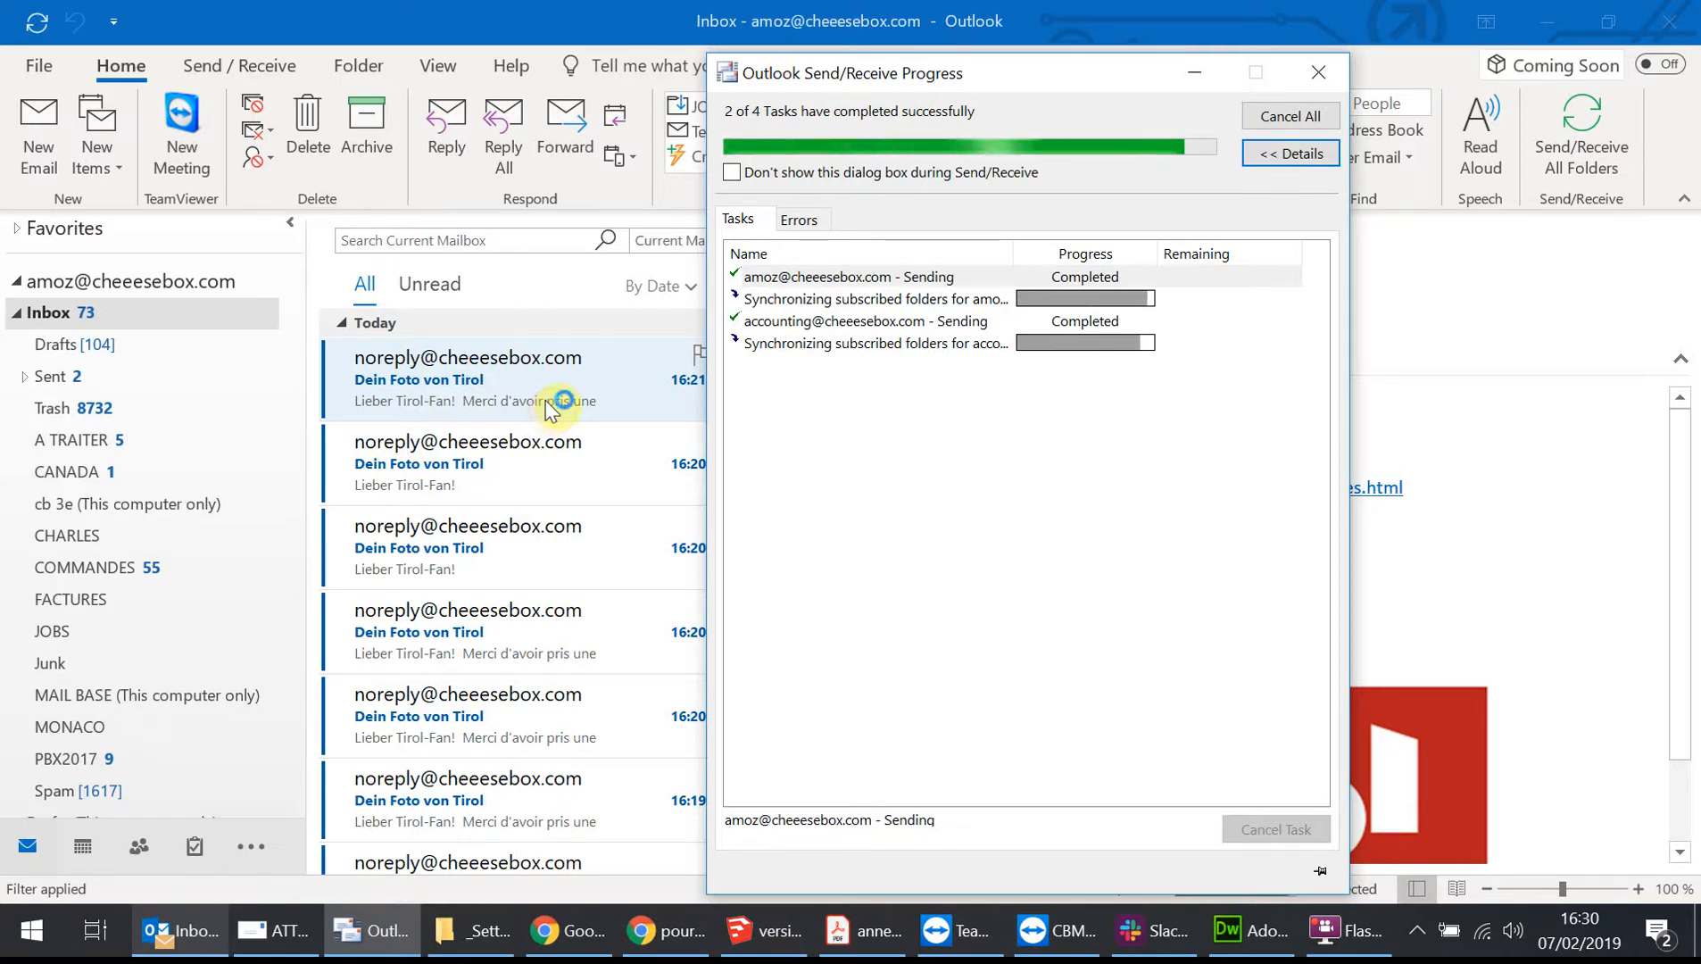
# Open the newest Dein Foto von Tirol email and select its download code and message text.
pyautogui.click(509, 384)
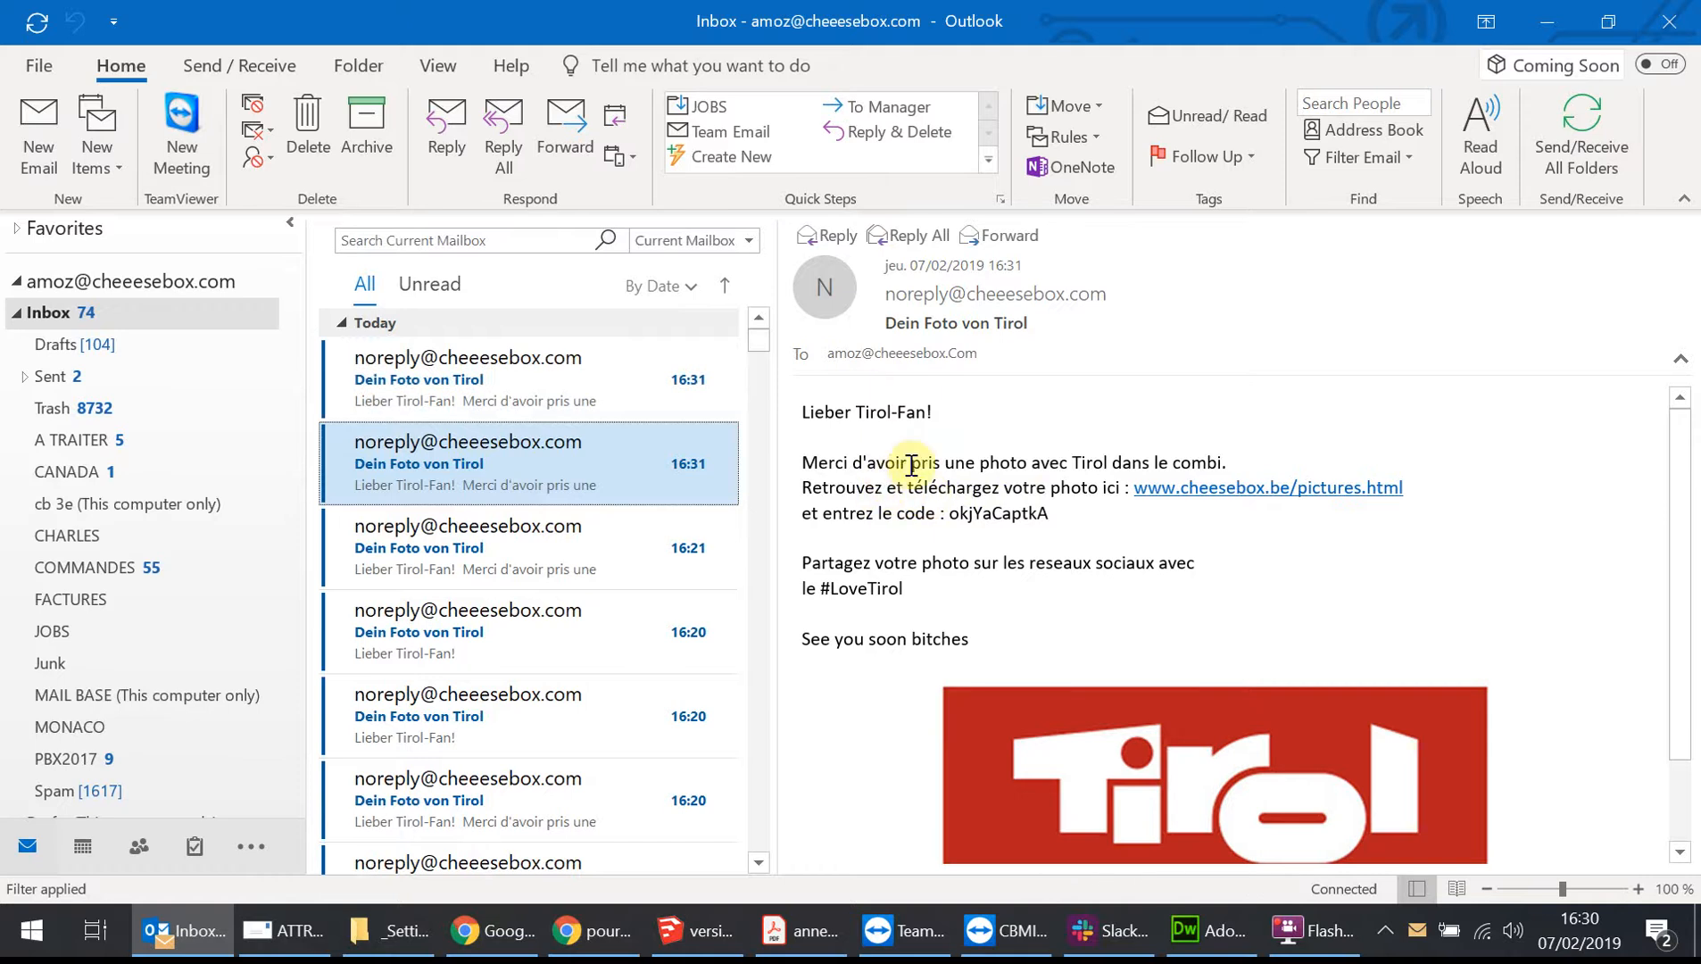
pyautogui.click(543, 391)
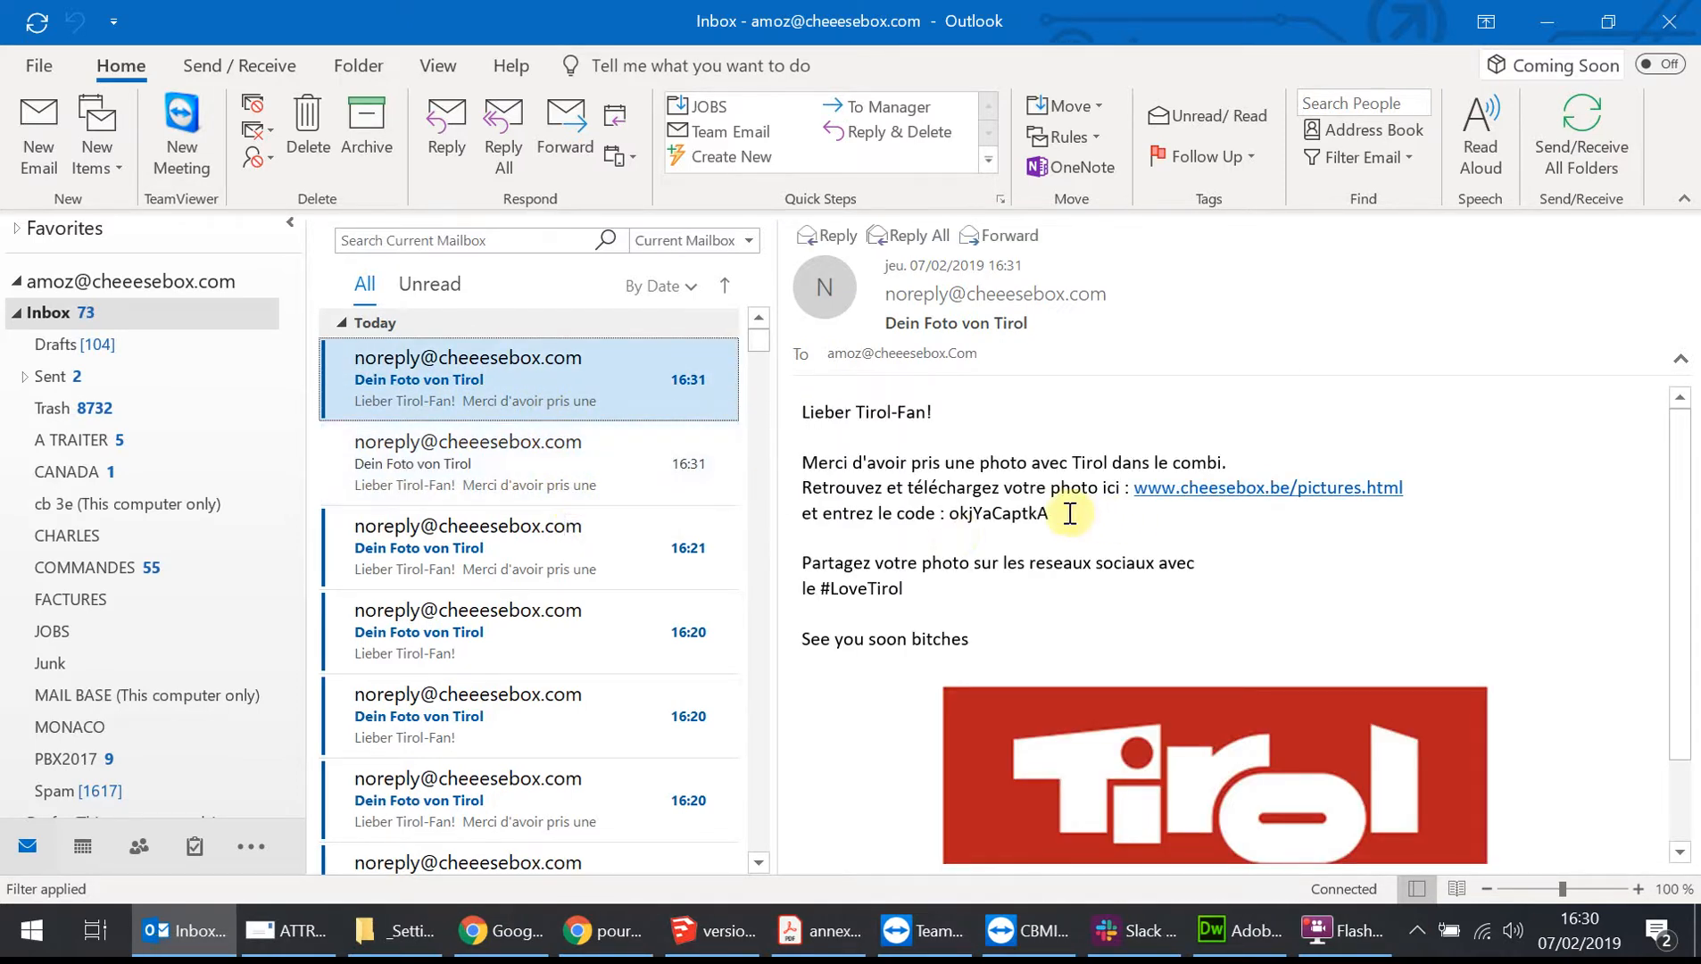
pyautogui.doubleClick(999, 518)
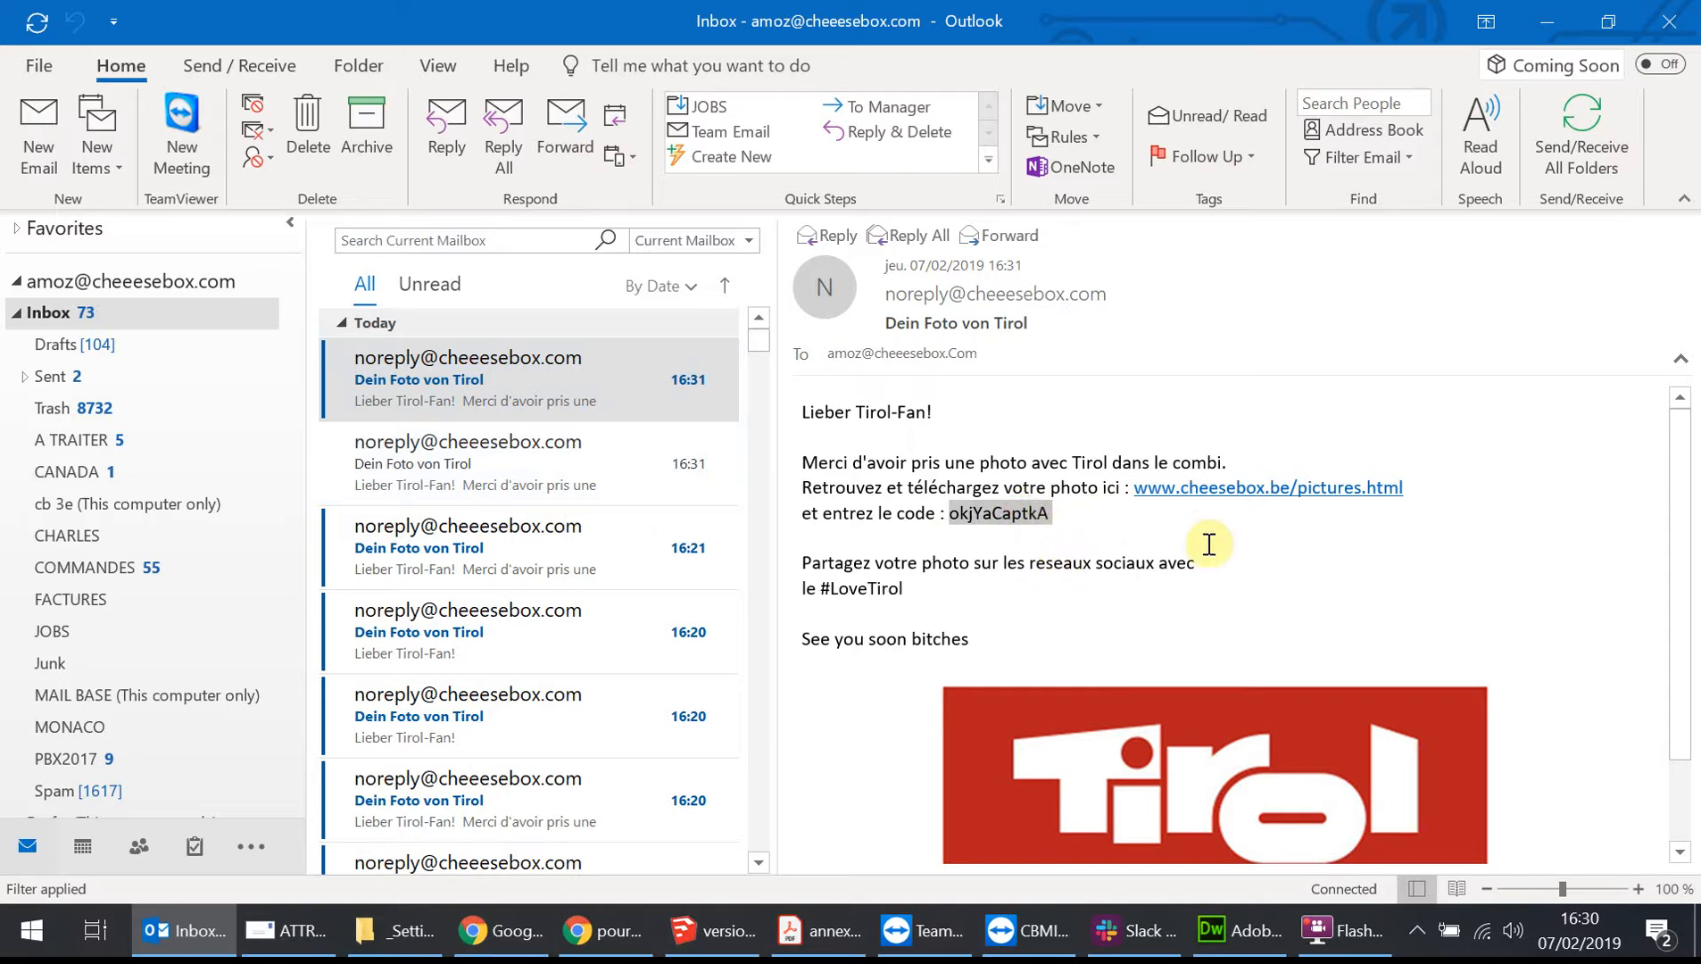
pyautogui.click(1312, 490)
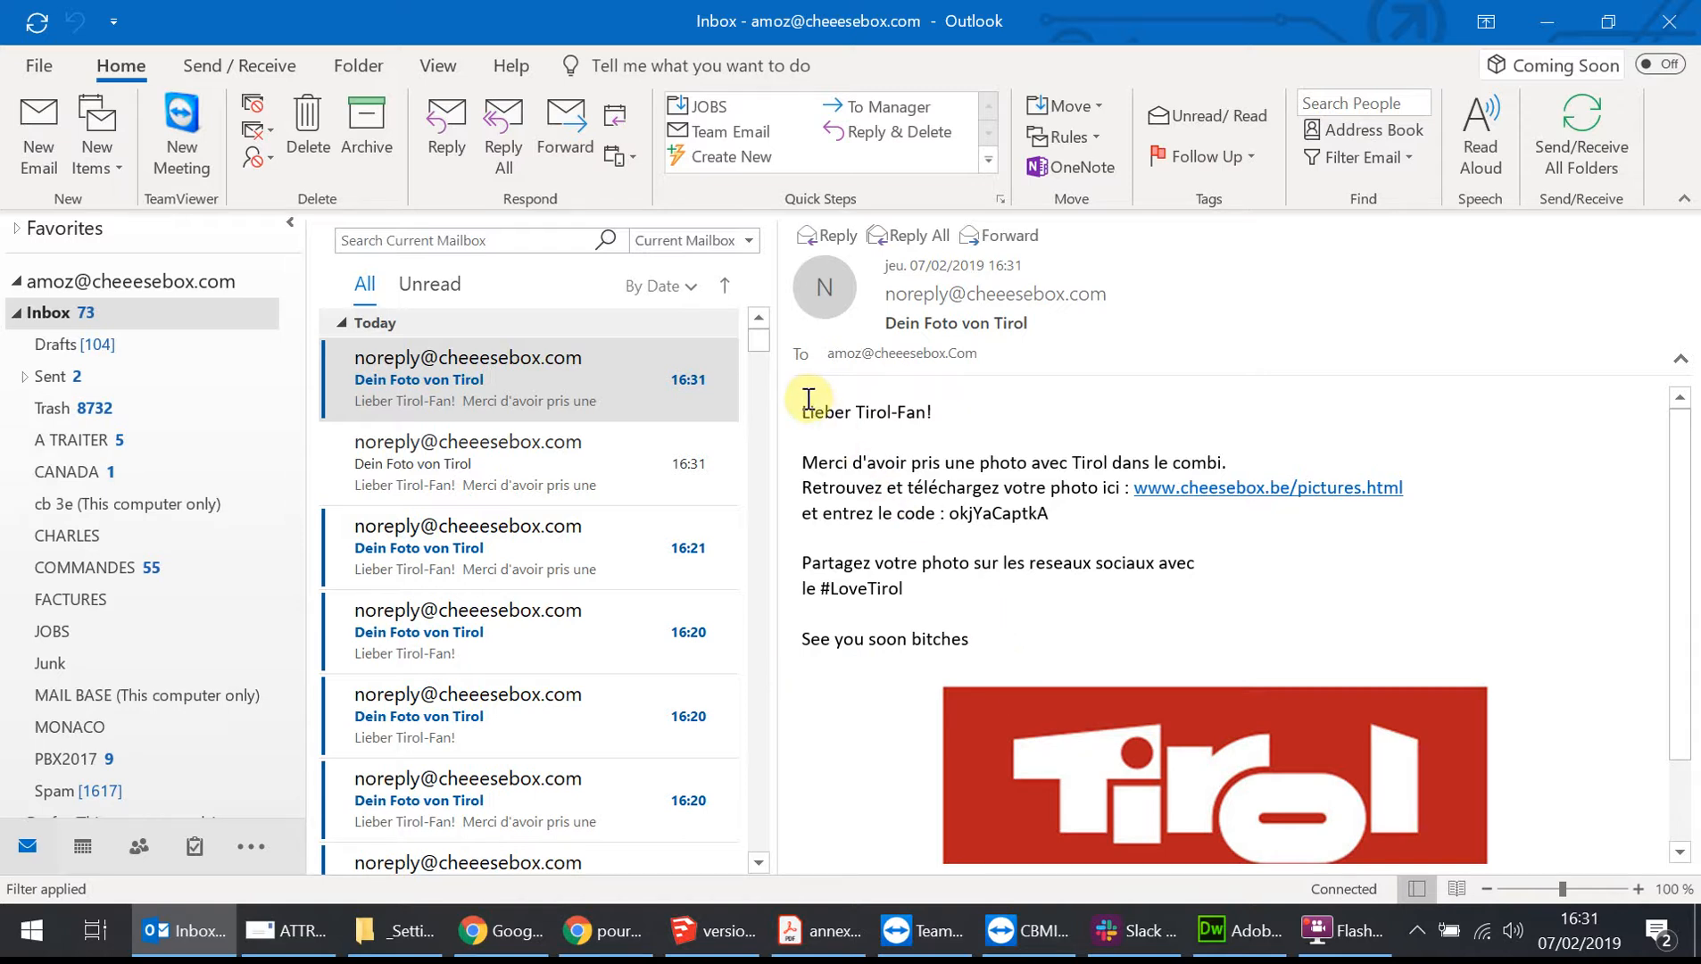
pyautogui.moveTo(804, 413); pyautogui.dragTo(1018, 652)
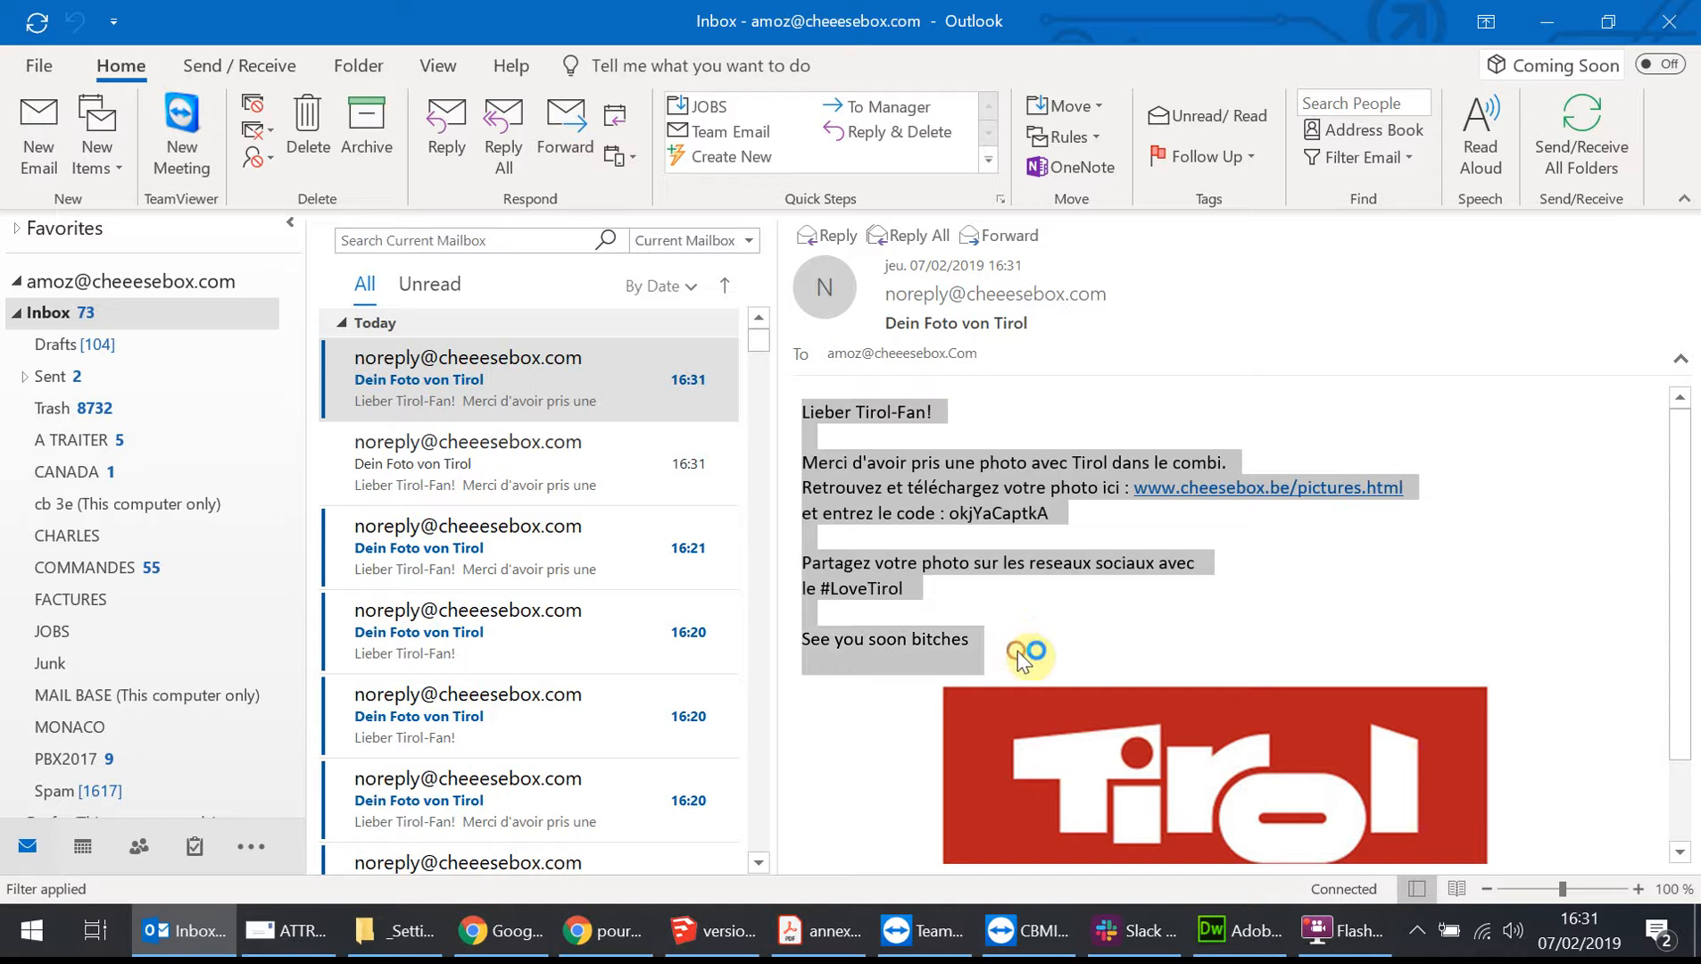
# Open the older Dein Foto von Tirol emails in the inbox, then return to the newest one.
pyautogui.click(513, 643)
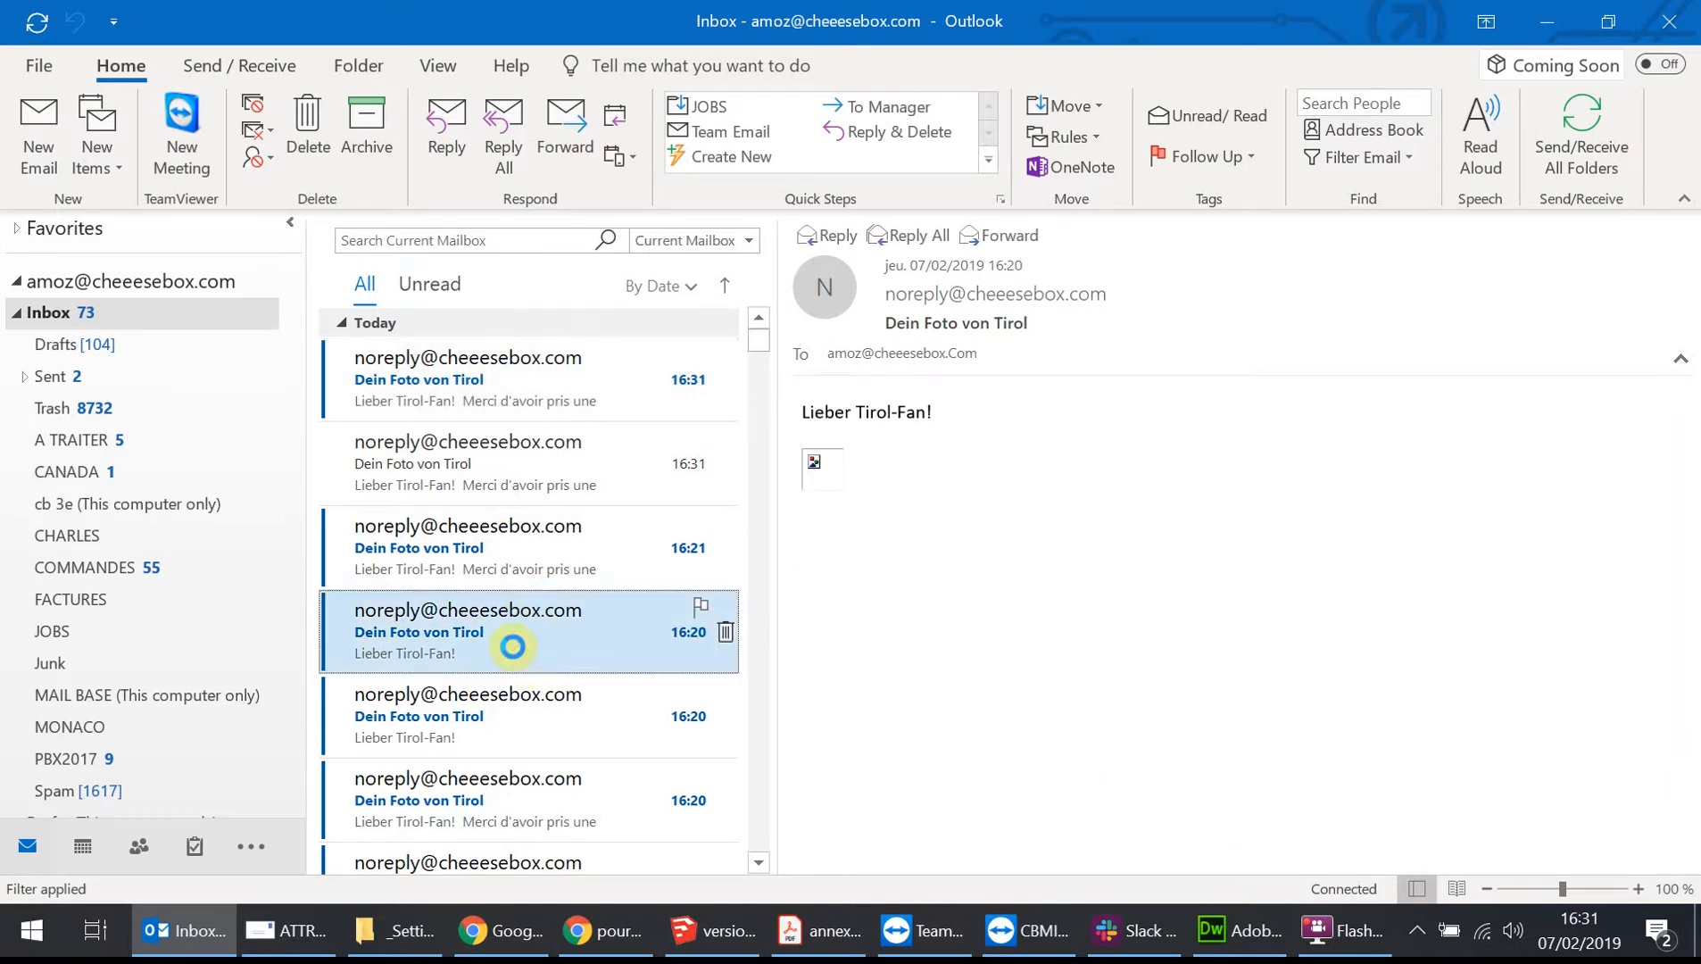
pyautogui.click(808, 410)
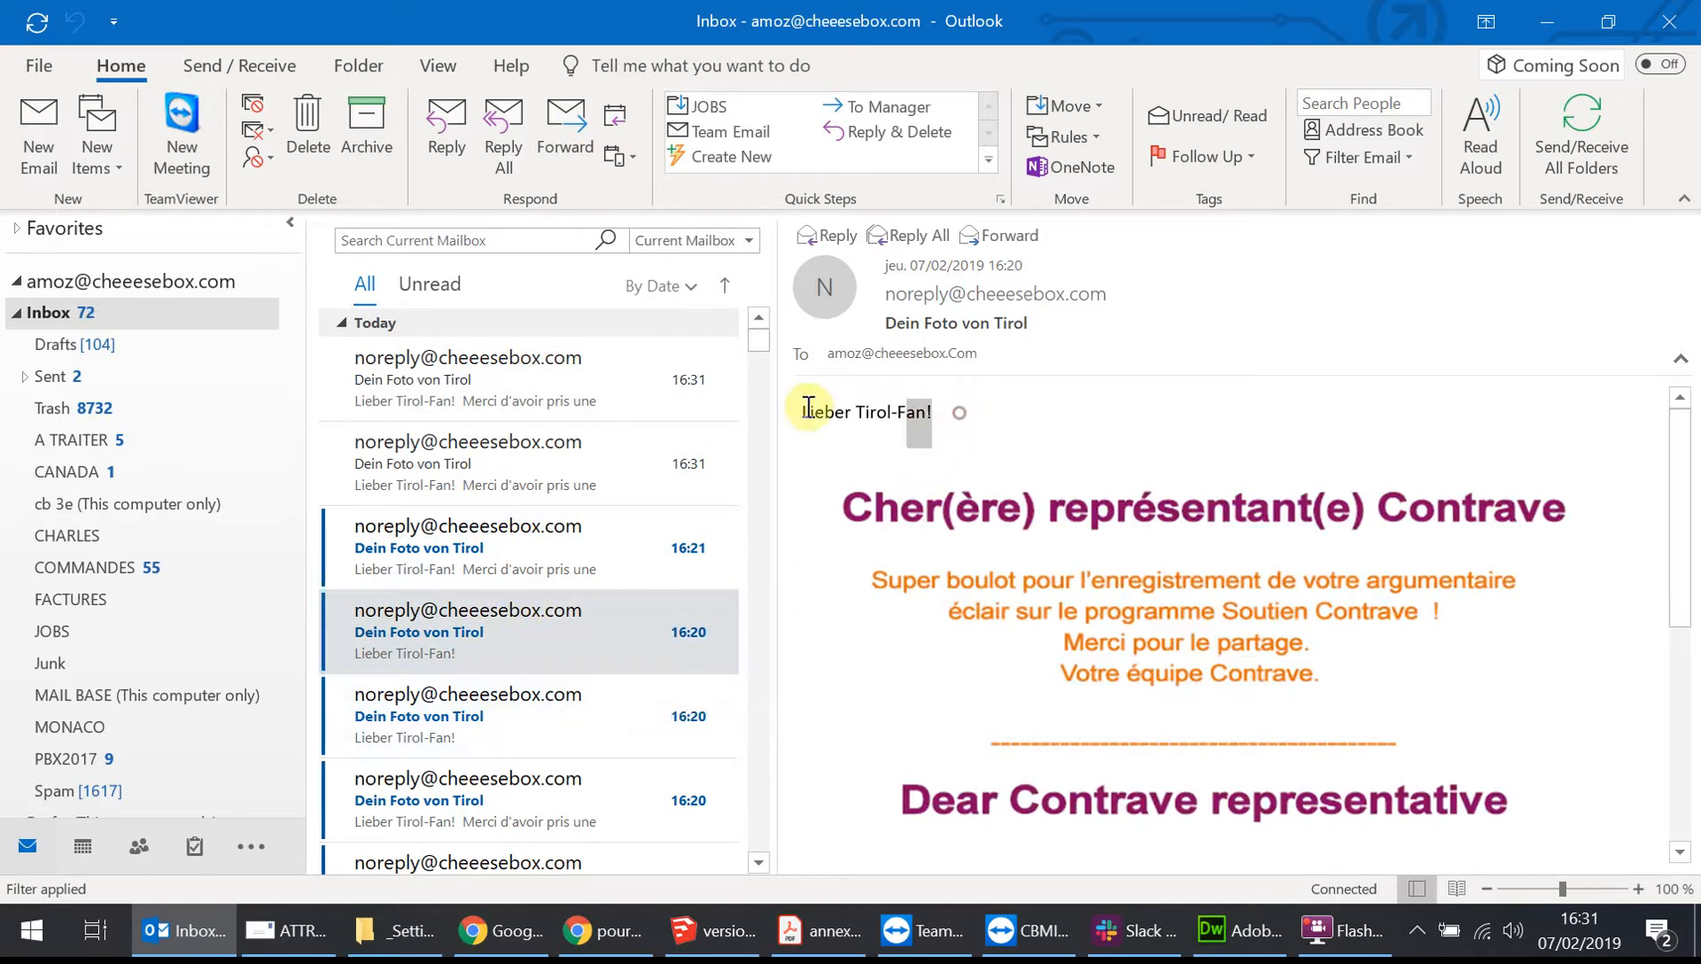
pyautogui.click(552, 568)
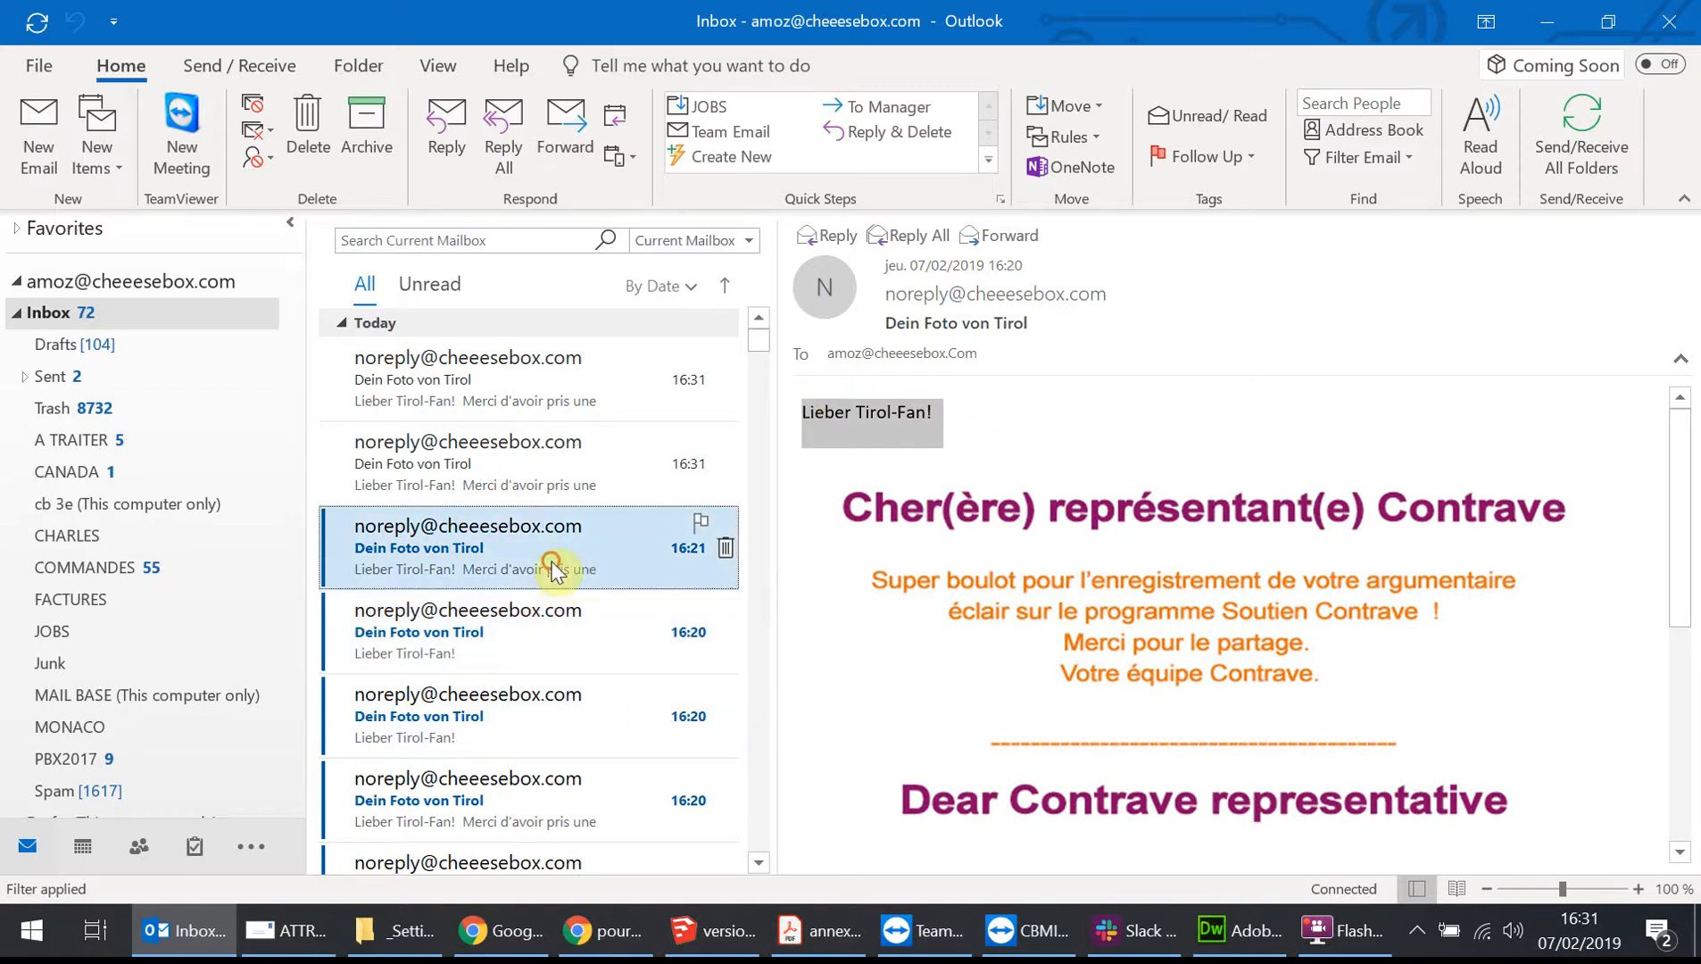
pyautogui.click(541, 477)
pyautogui.click(542, 397)
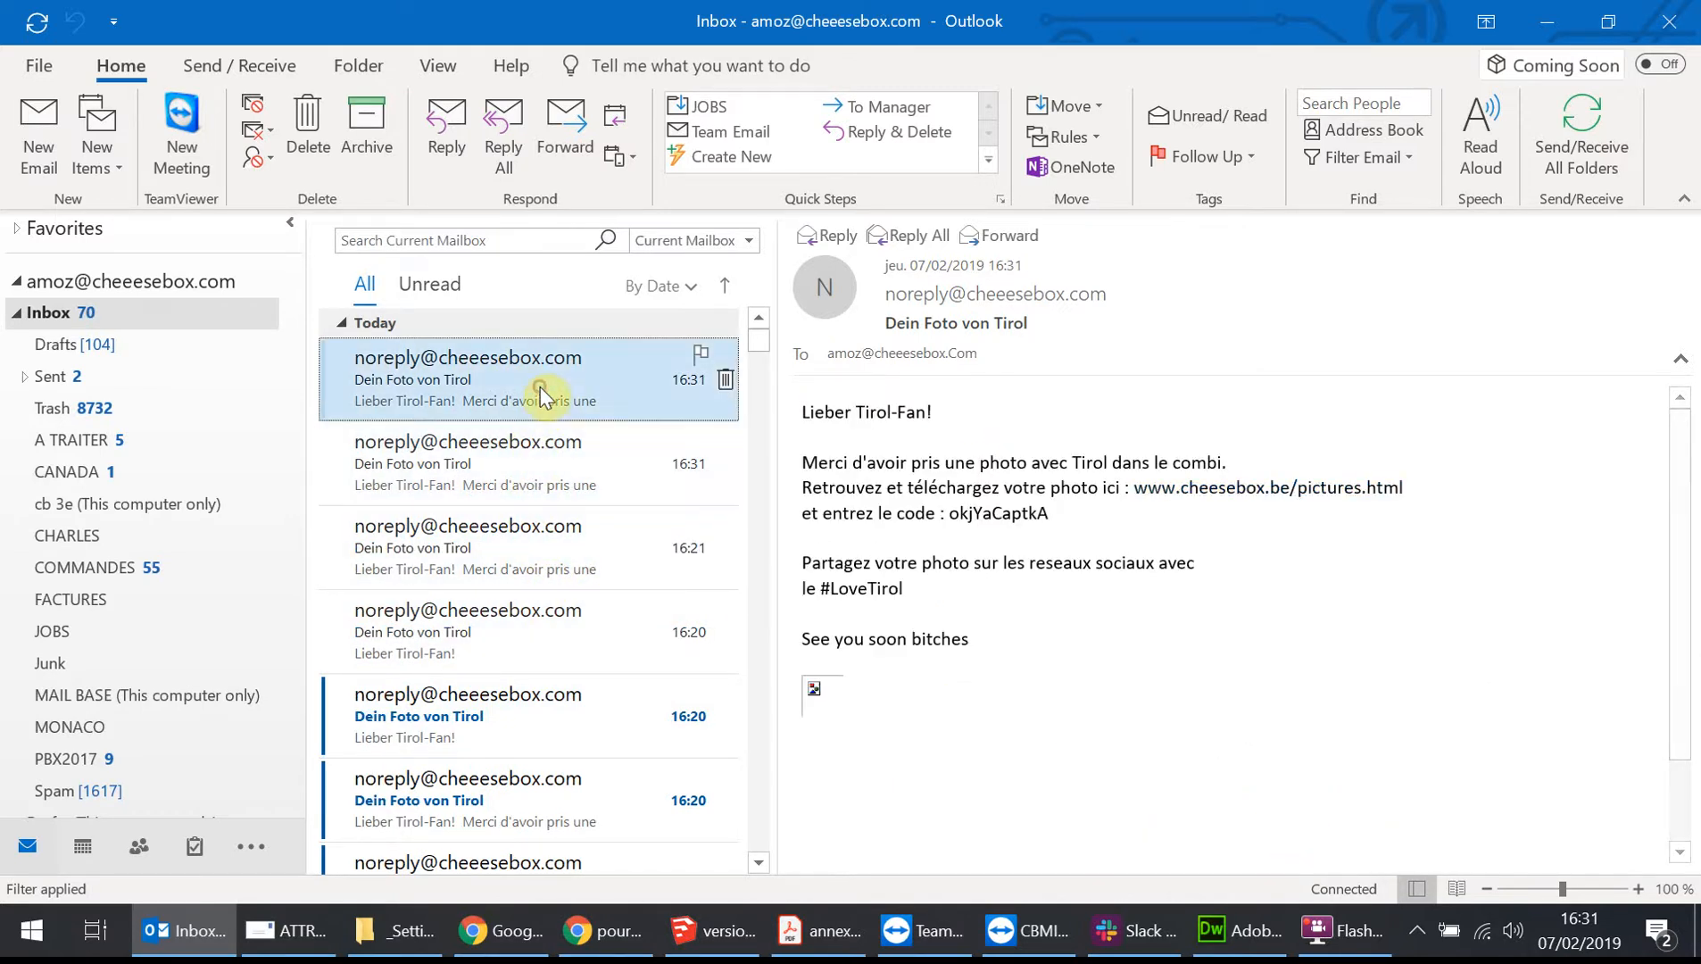
# Open the COMMANDES folder and view the Dein Foto von Tirol emails stored there.
pyautogui.click(100, 569)
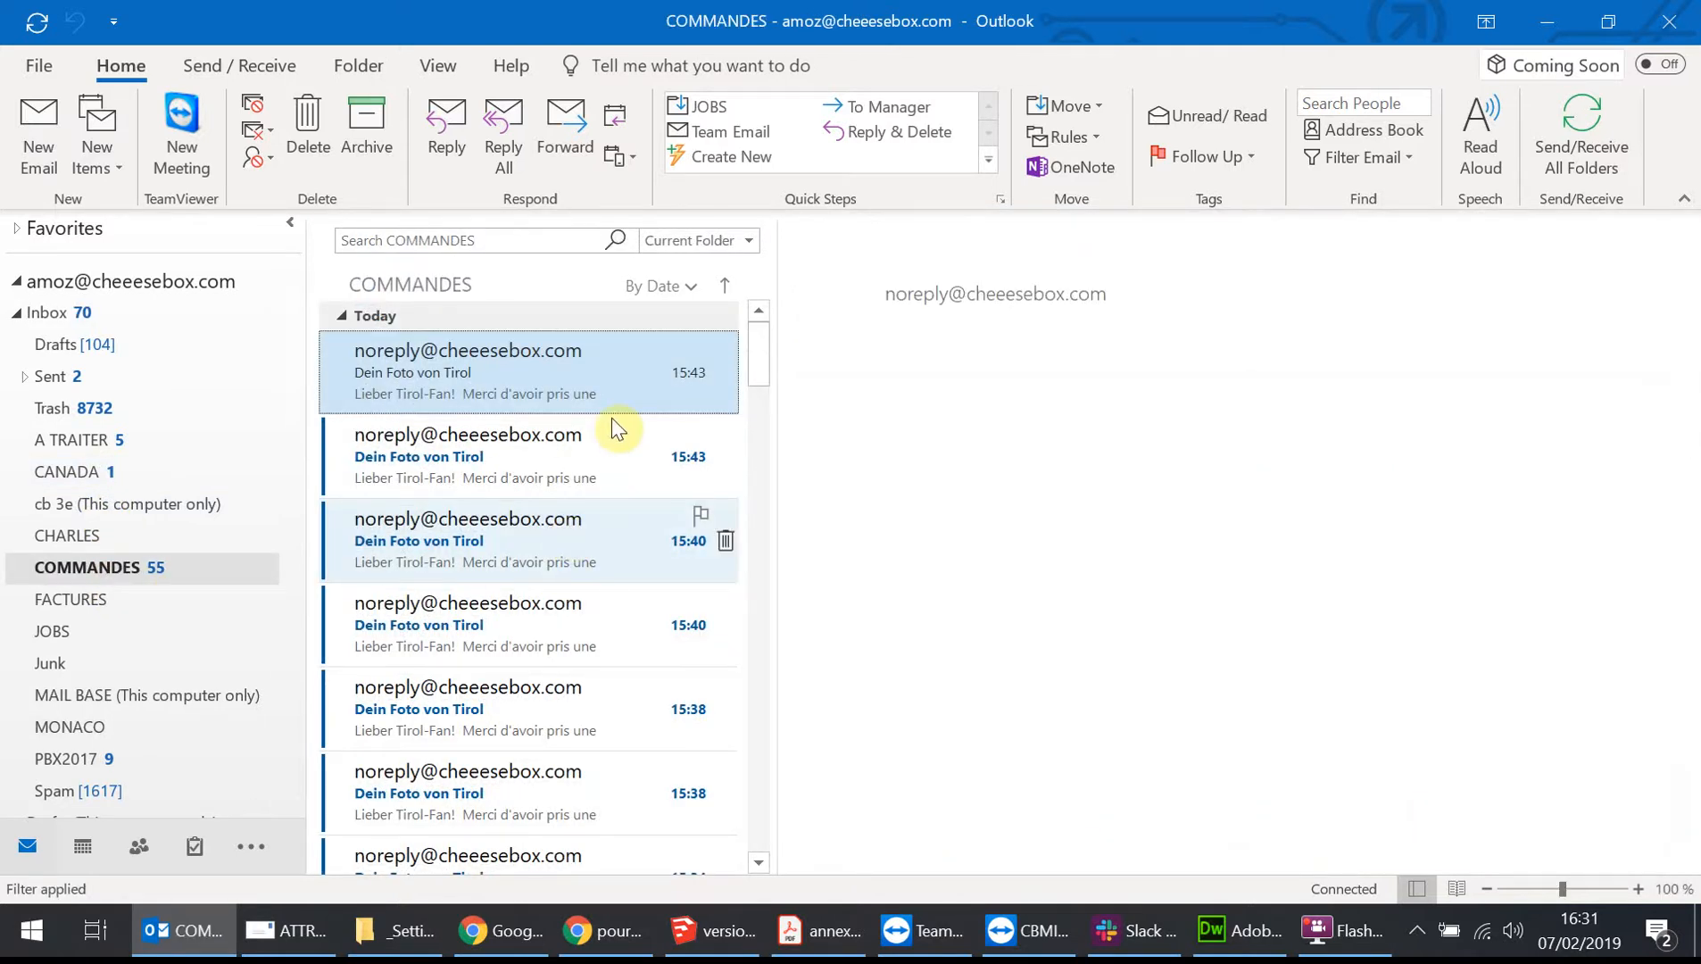
pyautogui.click(563, 453)
pyautogui.click(548, 553)
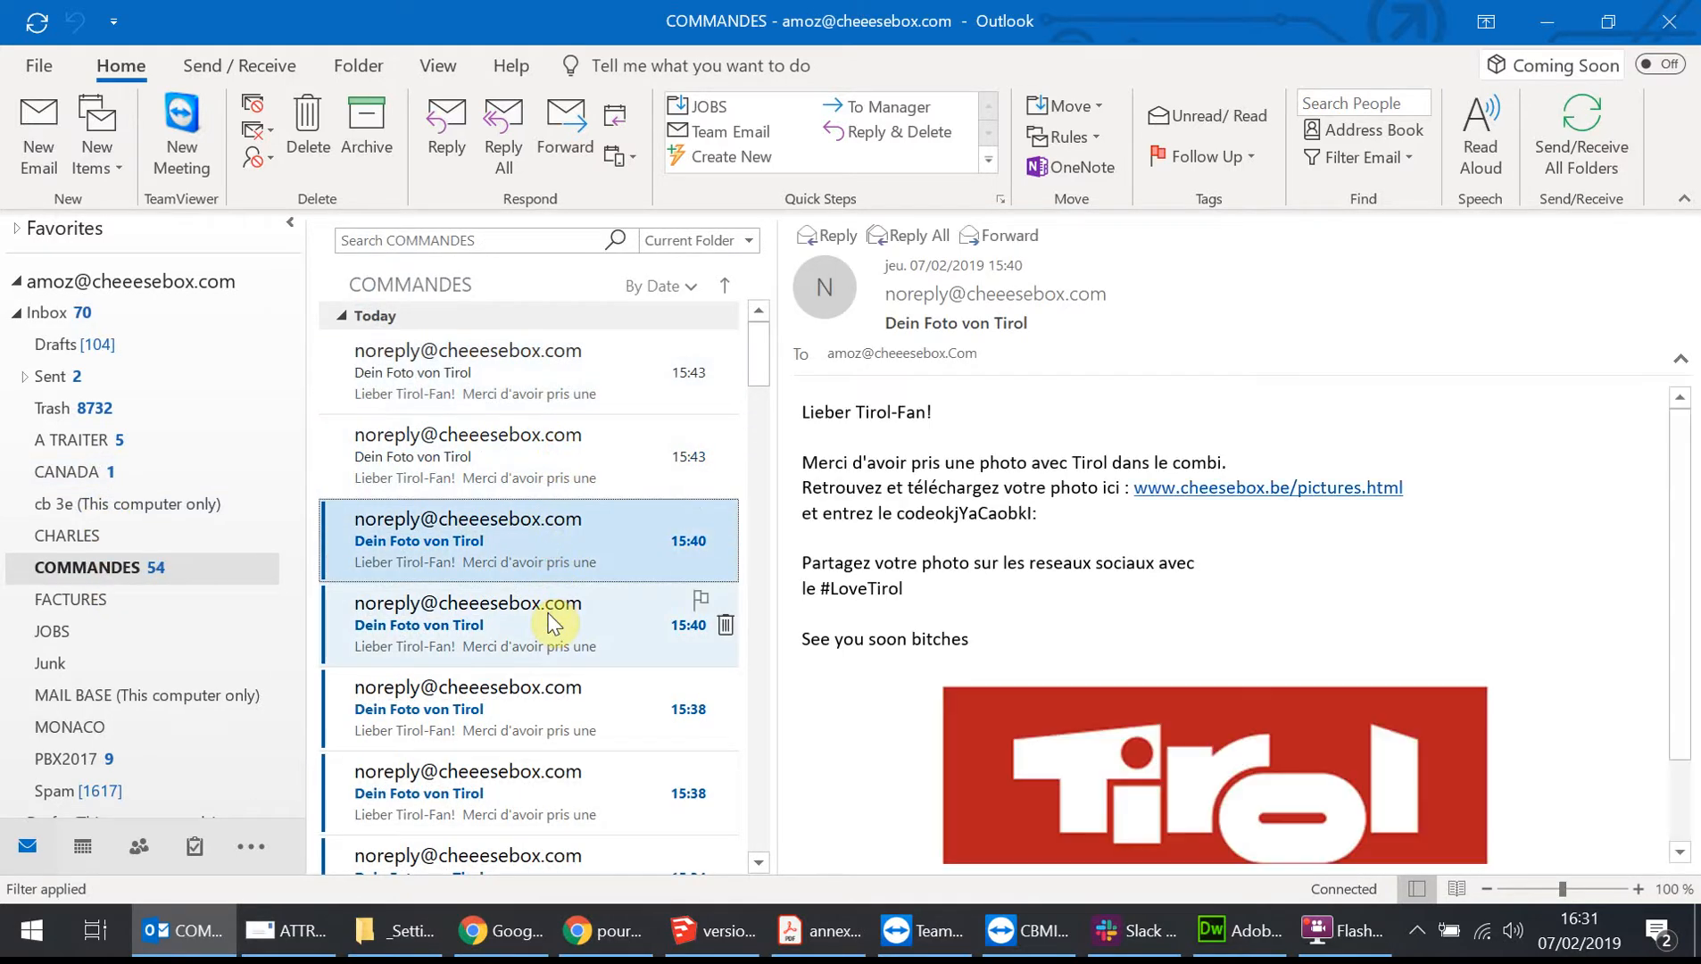
# Scroll through the Dein Foto von Tirol emails in the COMMANDES folder down to the oldest one.
pyautogui.scroll(-1, 553, 643)
pyautogui.click(562, 510)
pyautogui.click(562, 592)
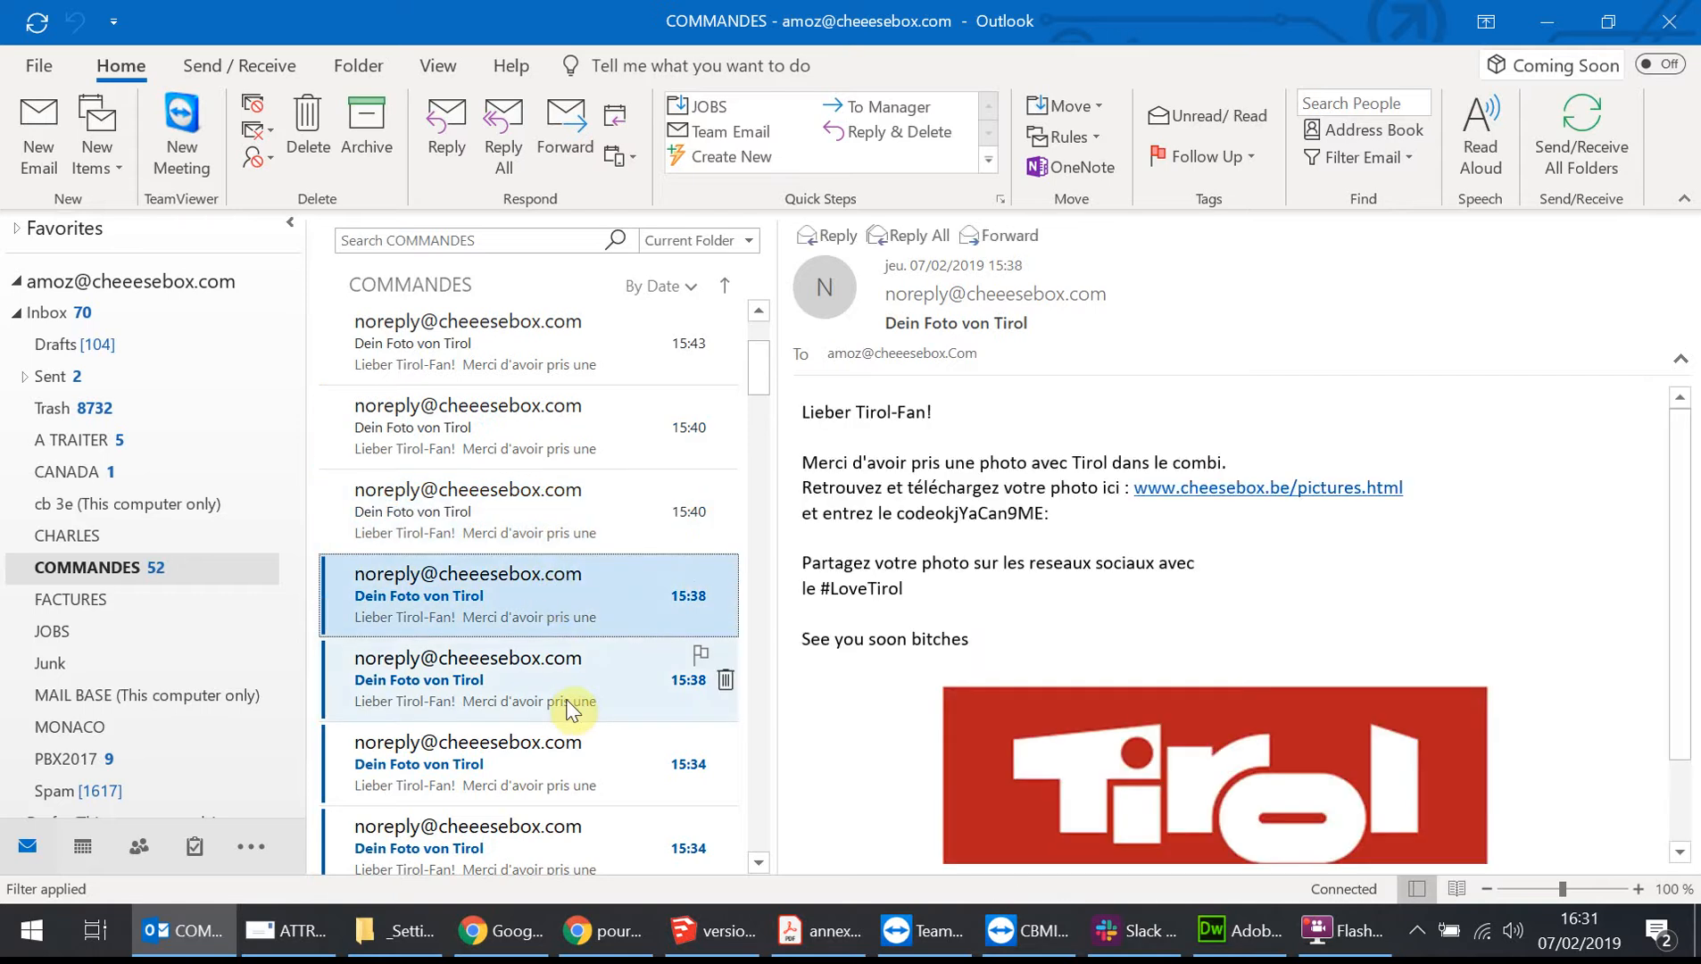
pyautogui.click(563, 694)
pyautogui.click(560, 759)
pyautogui.scroll(-3, 562, 701)
pyautogui.press('Down')
pyautogui.press('Down')
pyautogui.press('Down')
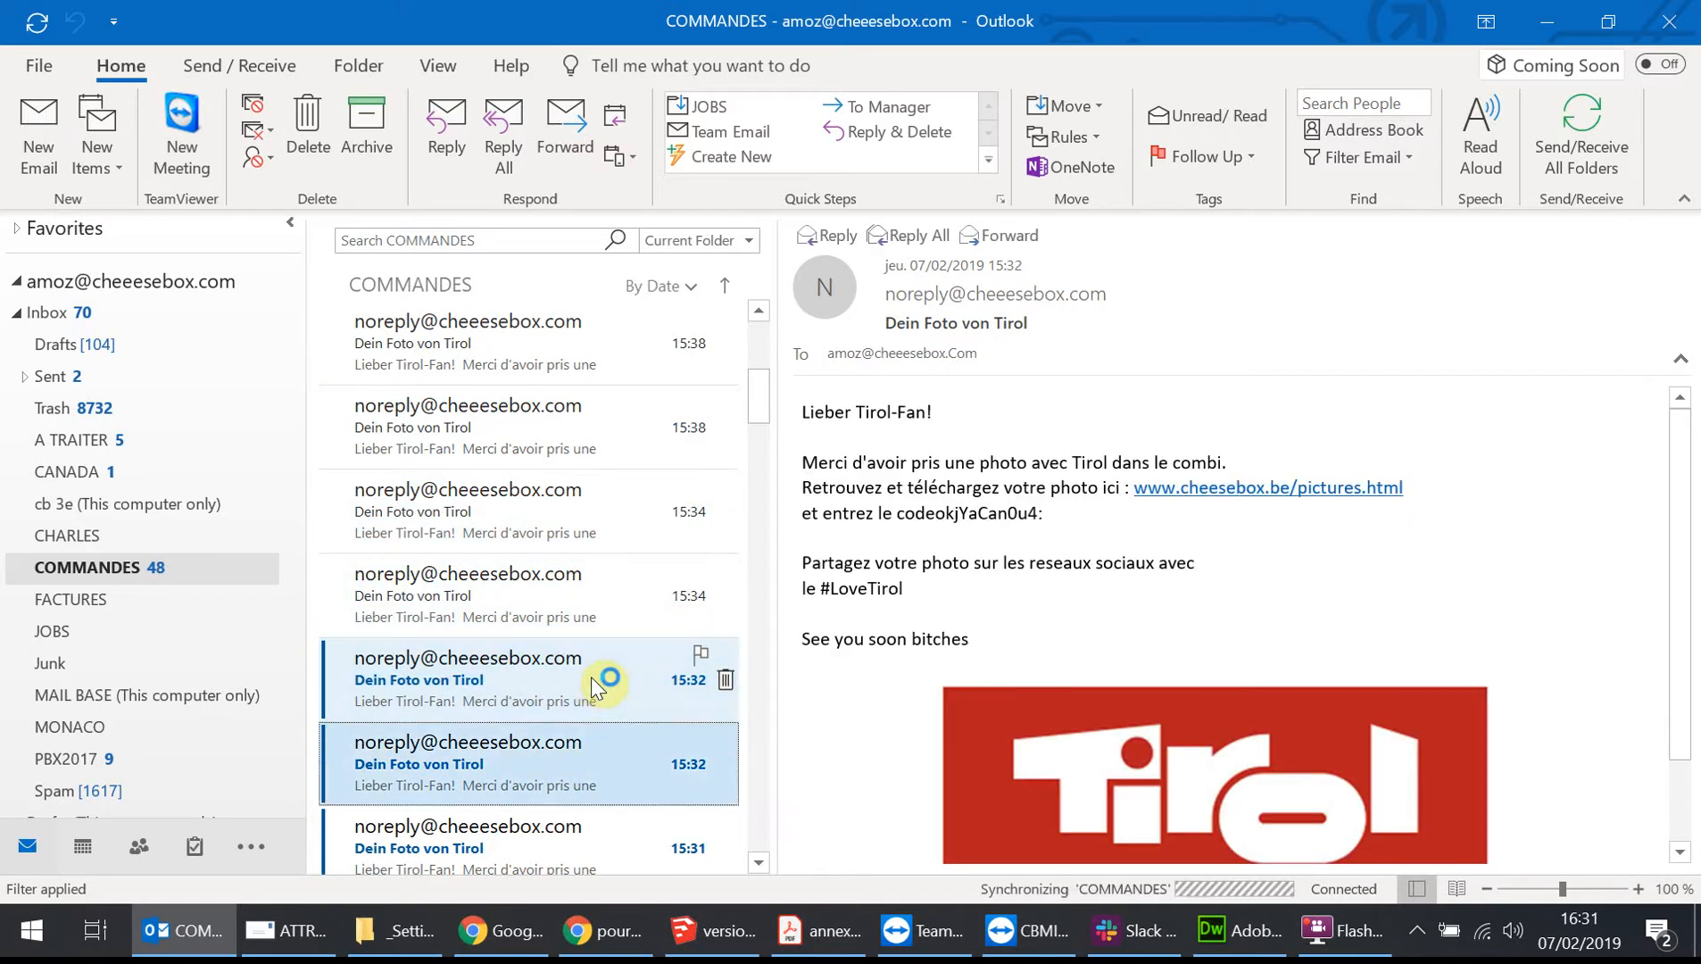
pyautogui.press('Down')
pyautogui.press('Down')
pyautogui.press('Down')
pyautogui.press('Down')
pyautogui.press('Down')
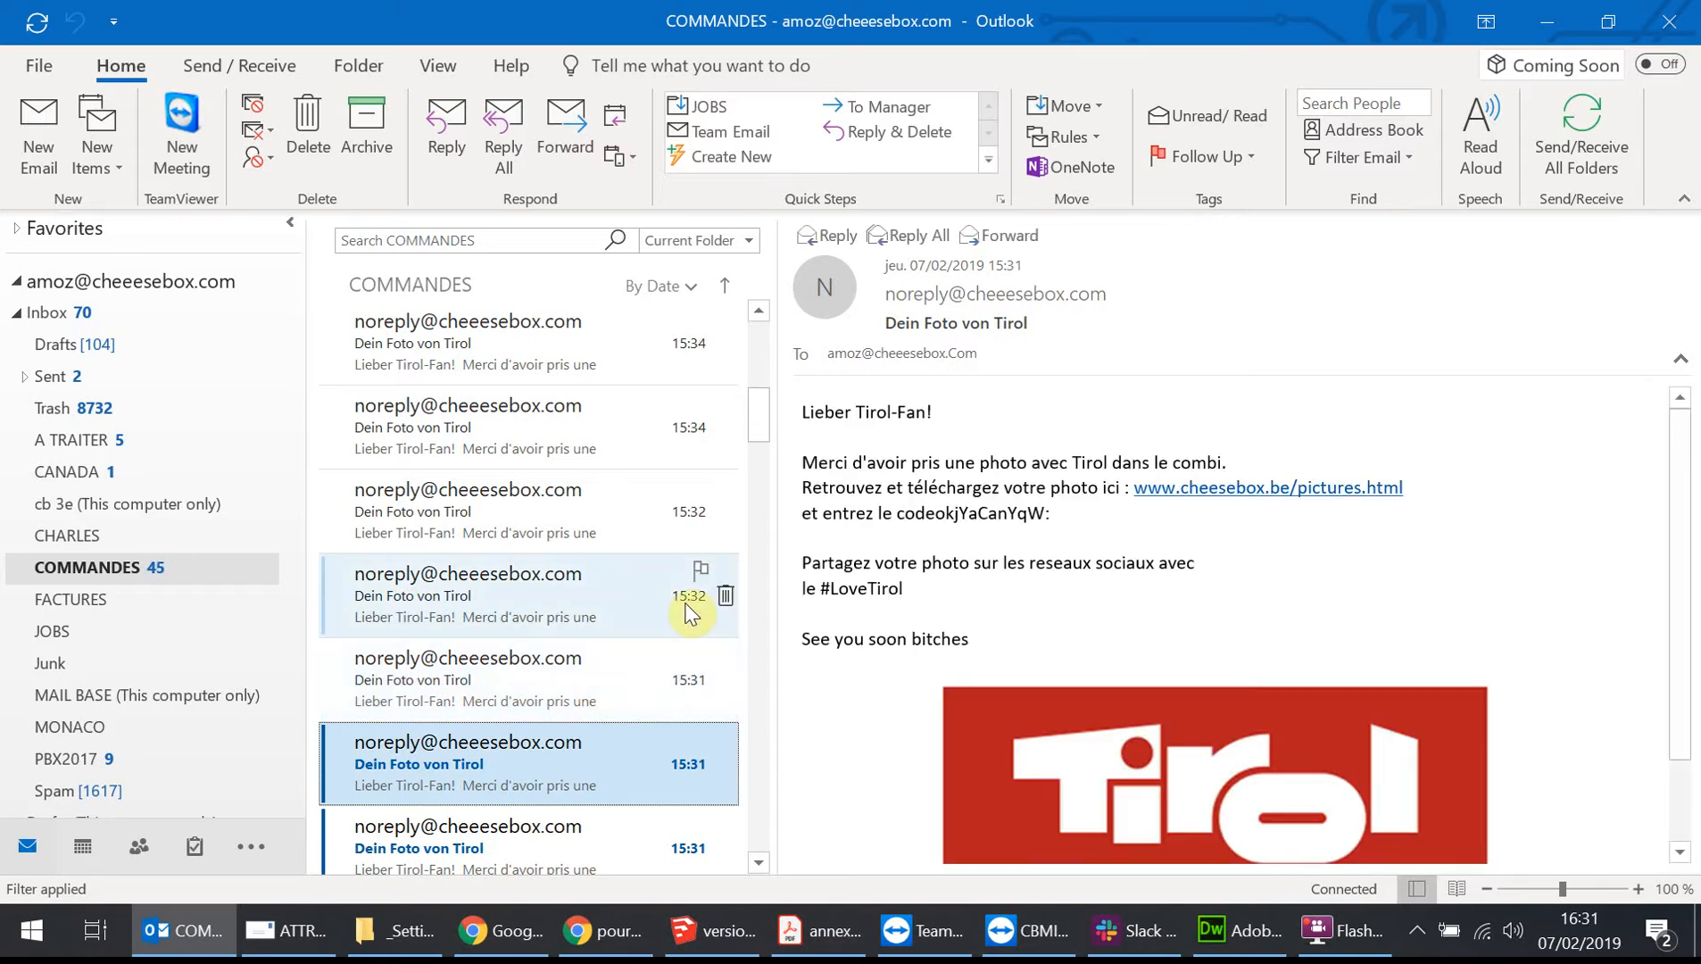
pyautogui.press('Down')
pyautogui.press('Down')
pyautogui.press('Down')
pyautogui.press('Down')
pyautogui.press('Down')
pyautogui.press('Down')
pyautogui.press('Down')
pyautogui.press('Down')
pyautogui.press('Down')
pyautogui.press('Down')
pyautogui.press('Down')
pyautogui.press('Down')
pyautogui.press('Down')
pyautogui.press('Down')
pyautogui.press('Down')
pyautogui.press('Down')
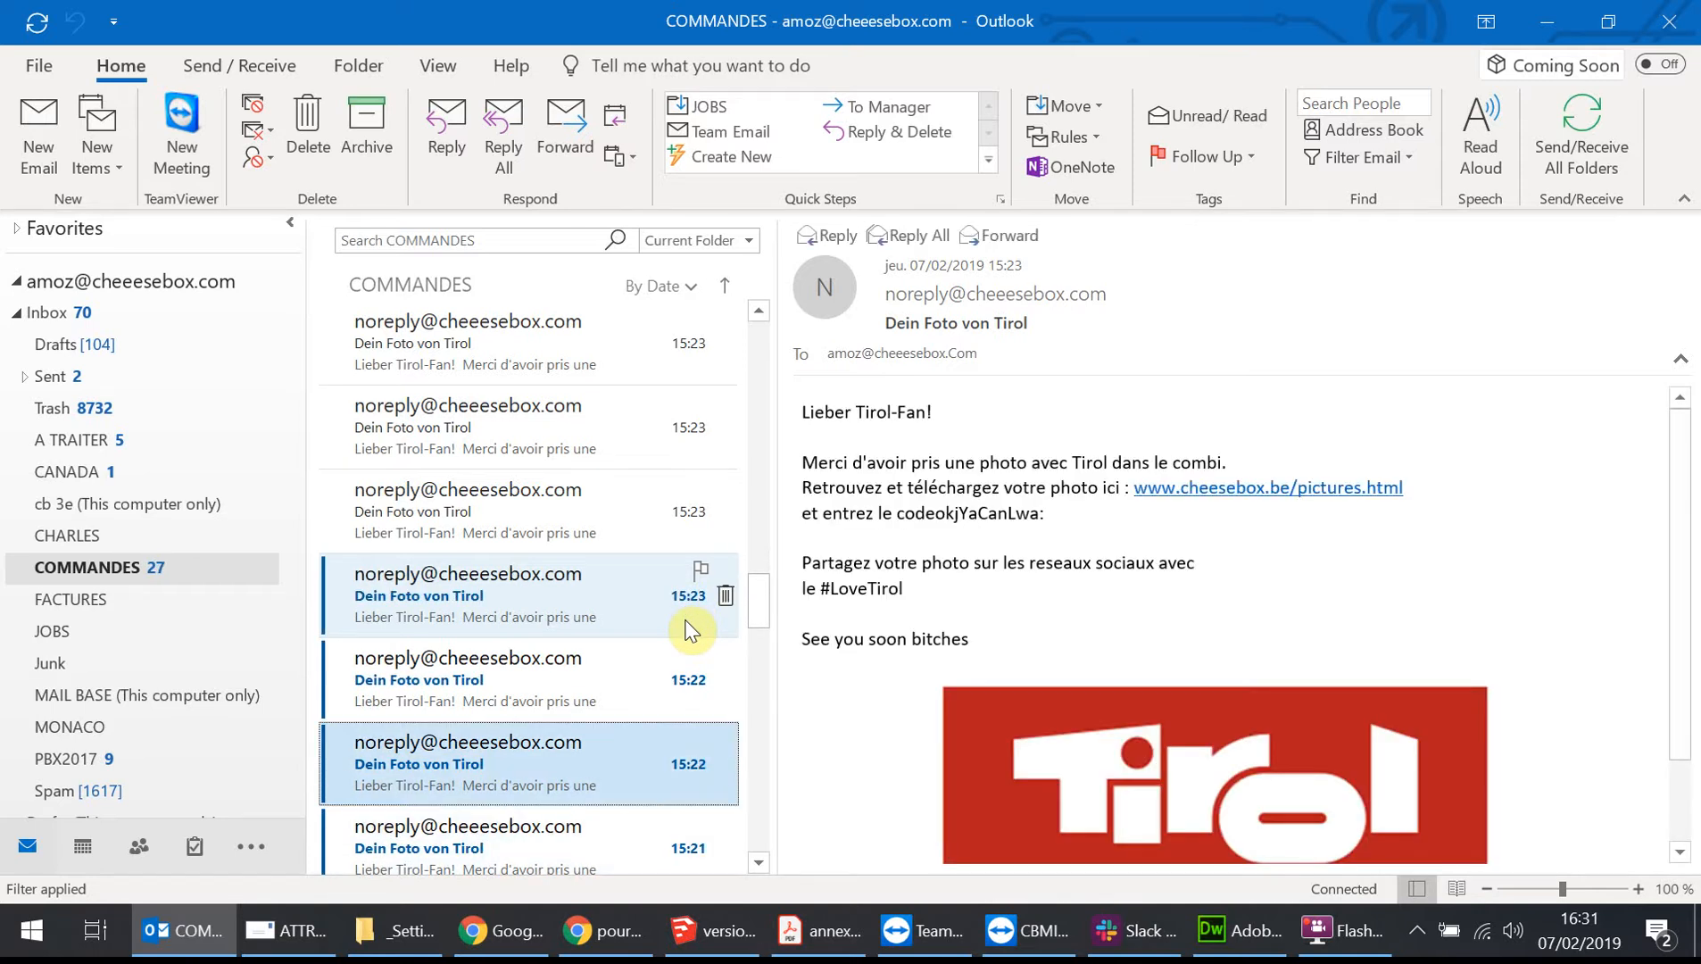
pyautogui.moveTo(772, 749); pyautogui.dragTo(746, 858)
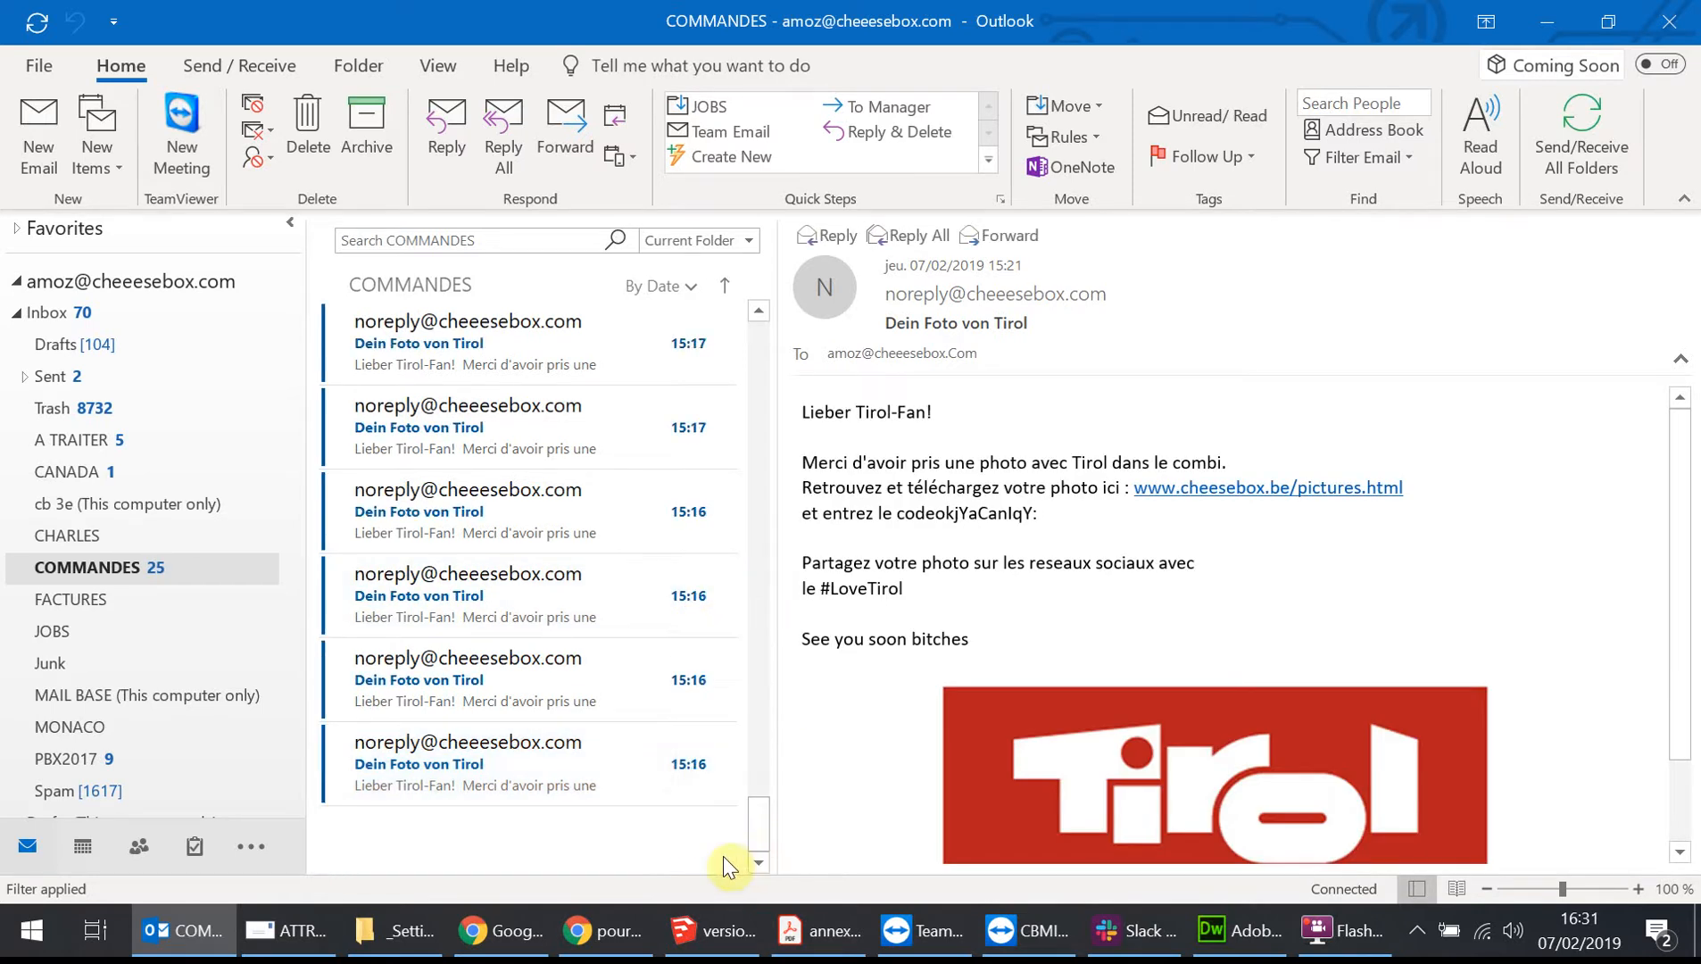
pyautogui.click(555, 769)
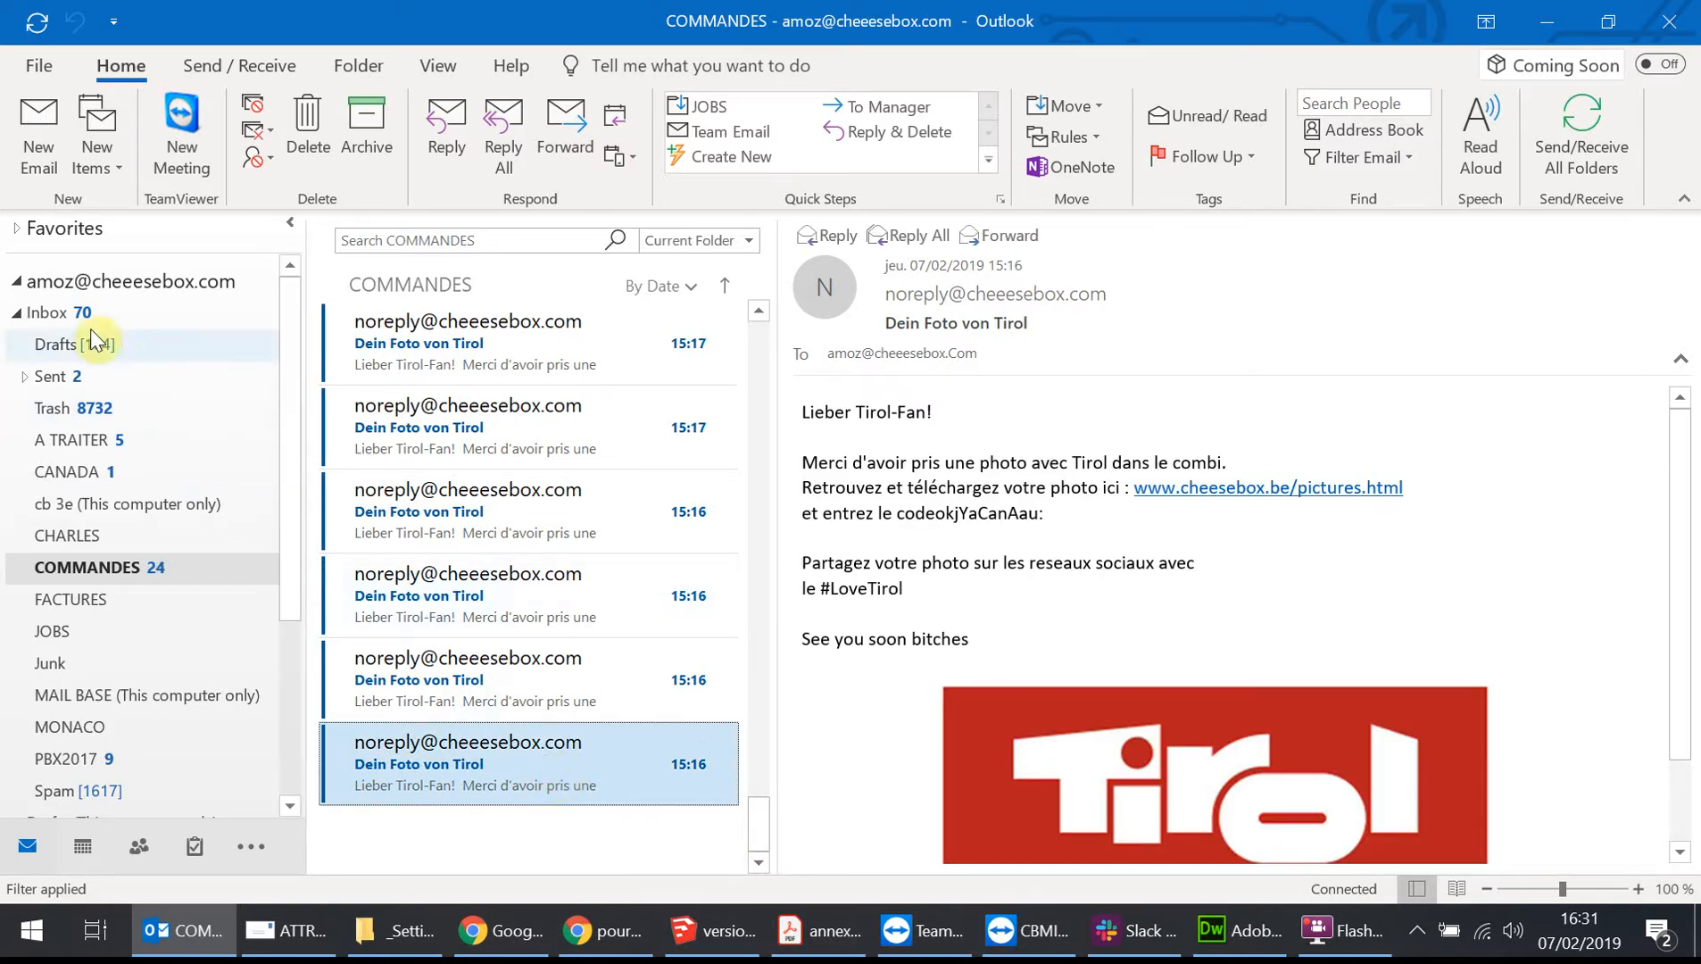
# Open the pictures link from the newest Inbox email and submit the email's download code on the web page.
pyautogui.click(109, 315)
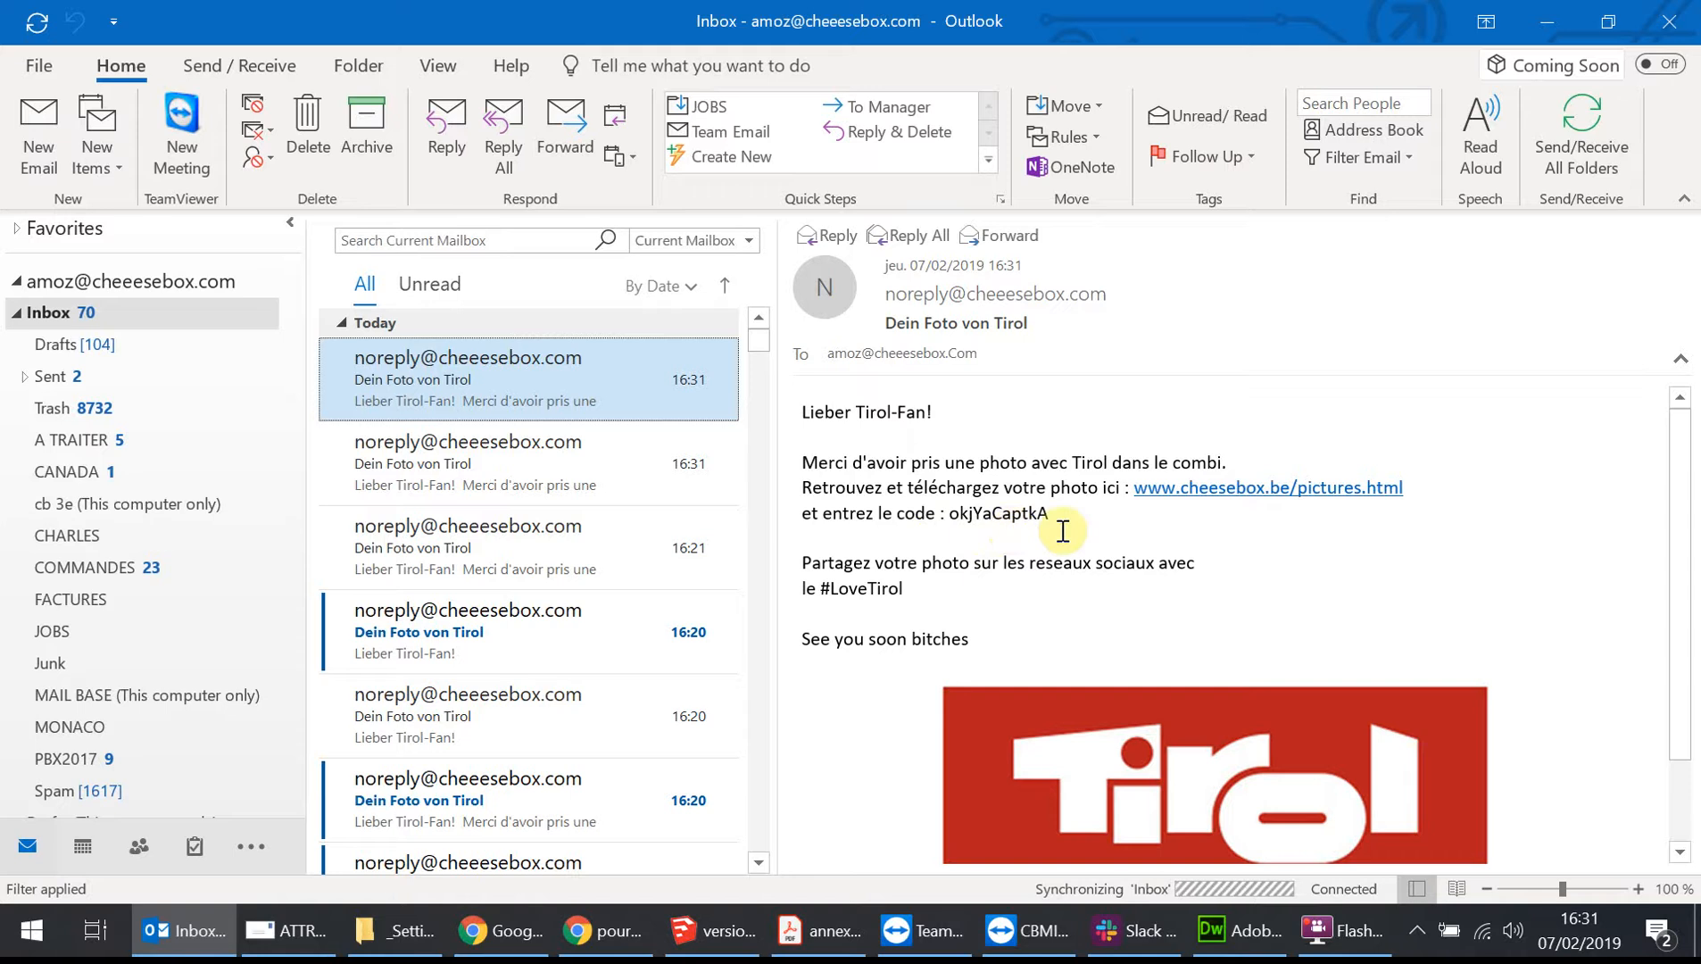
pyautogui.click(1252, 486)
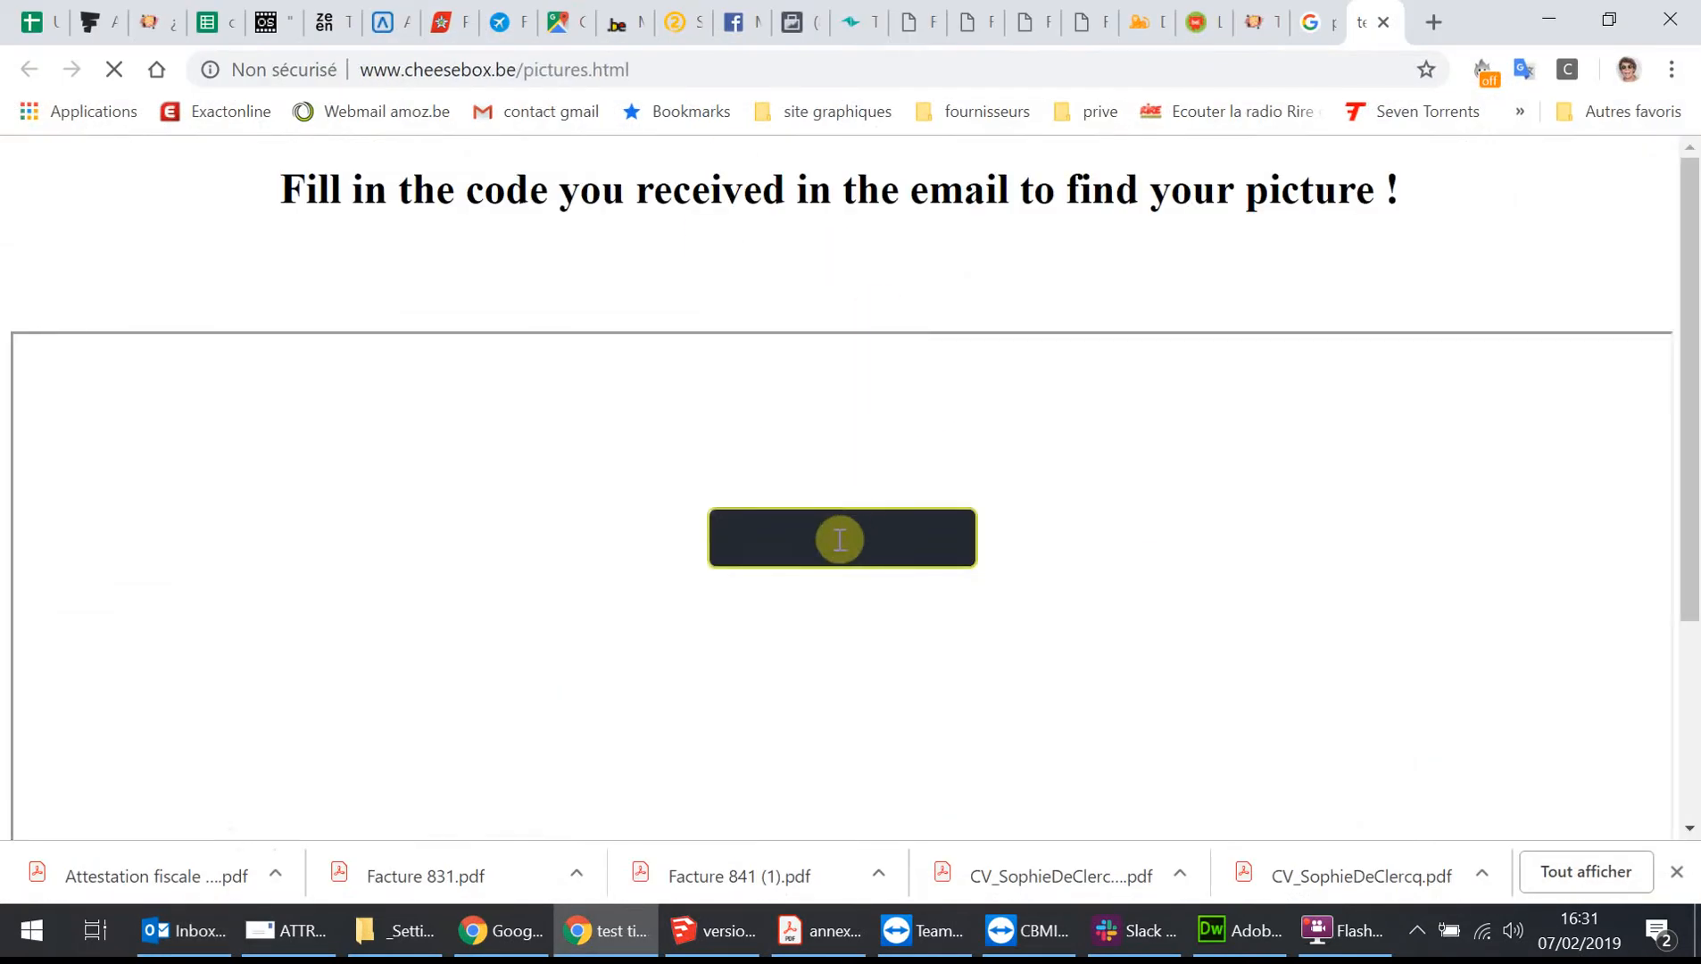
pyautogui.click(808, 541)
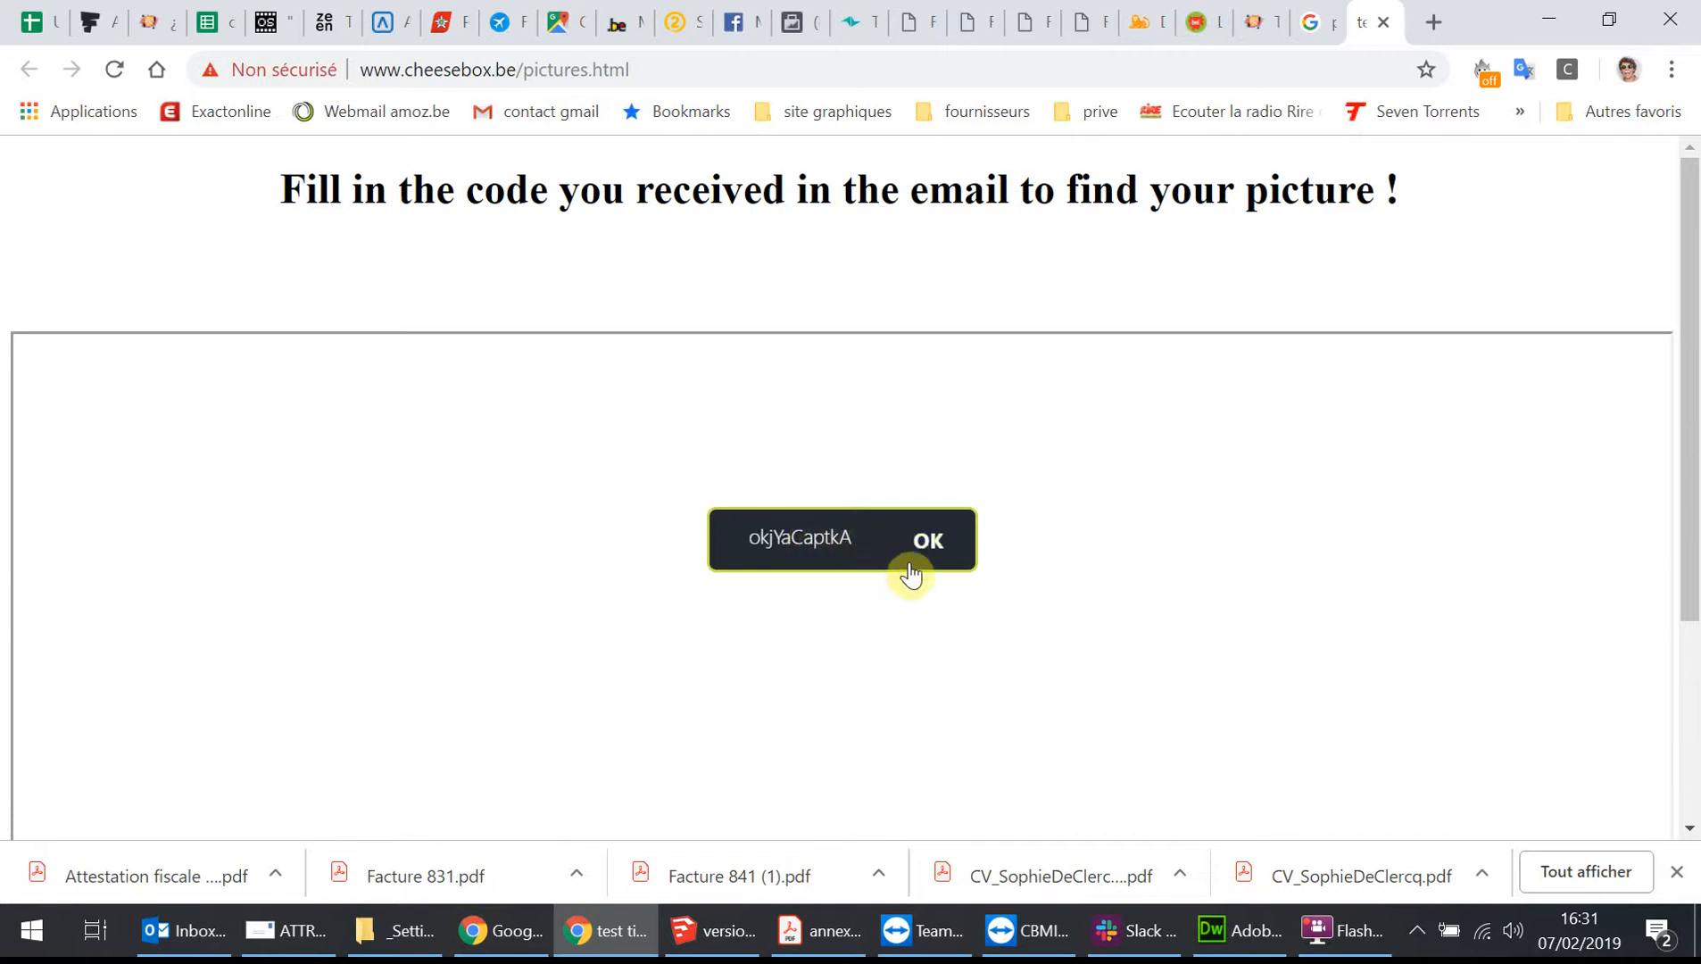
pyautogui.click(947, 555)
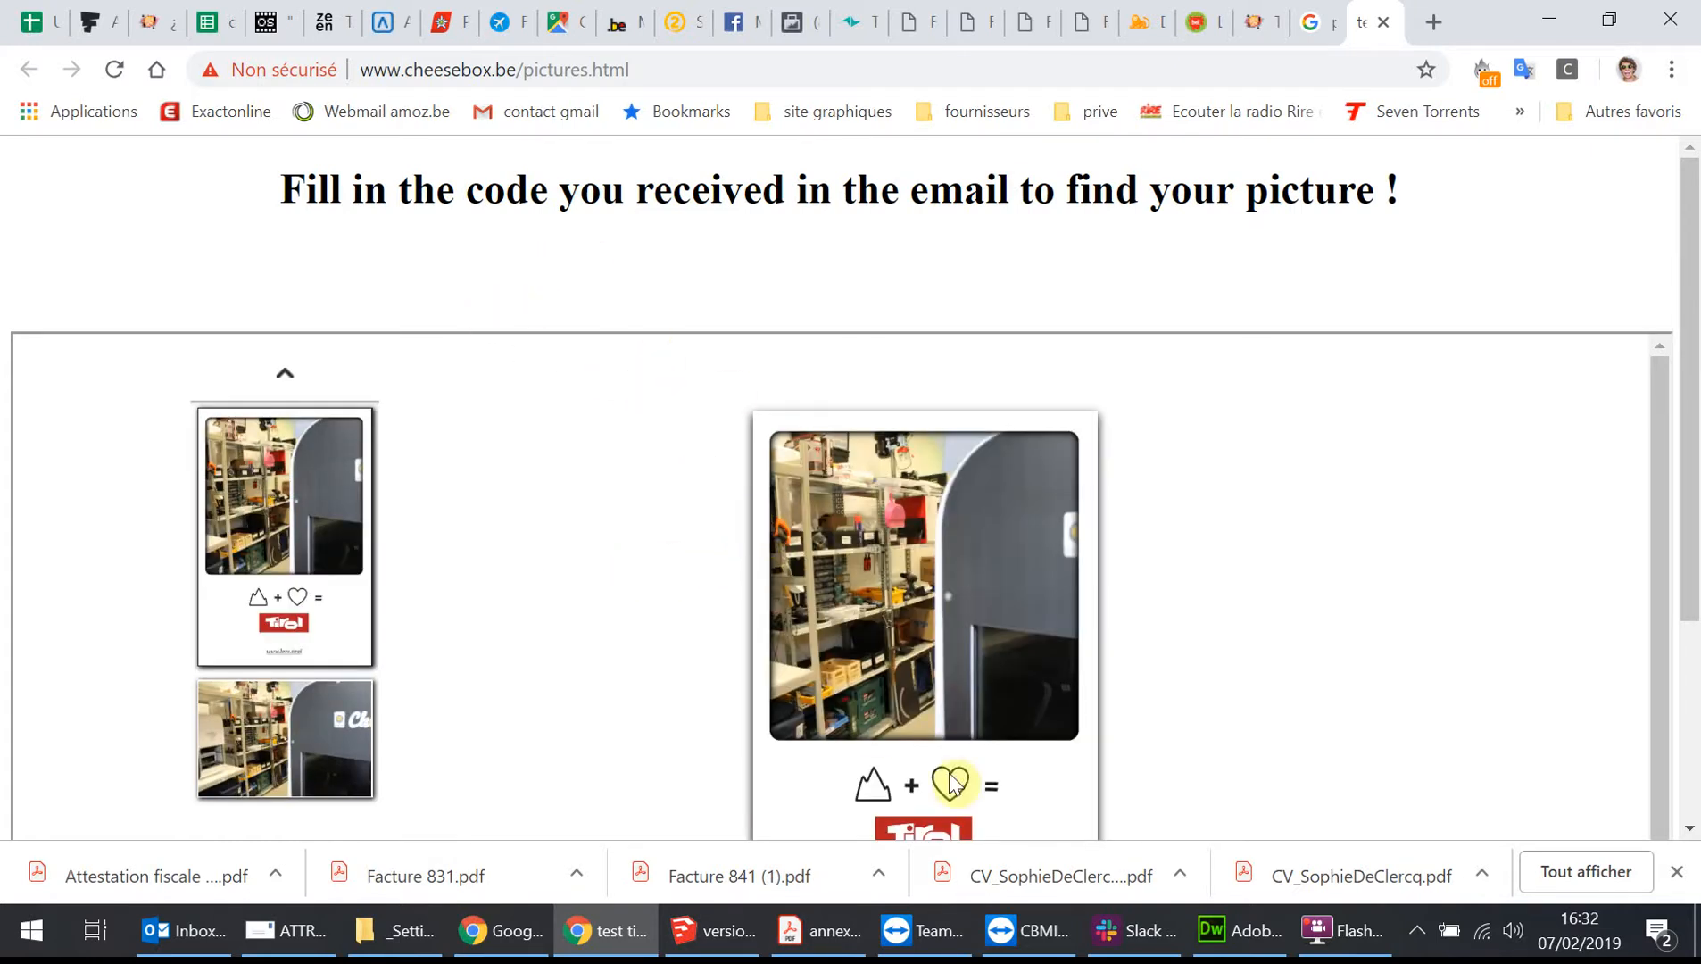
# Switch to the remote photo booth, open its settings and review the Email tab's message text.
pyautogui.click(1030, 932)
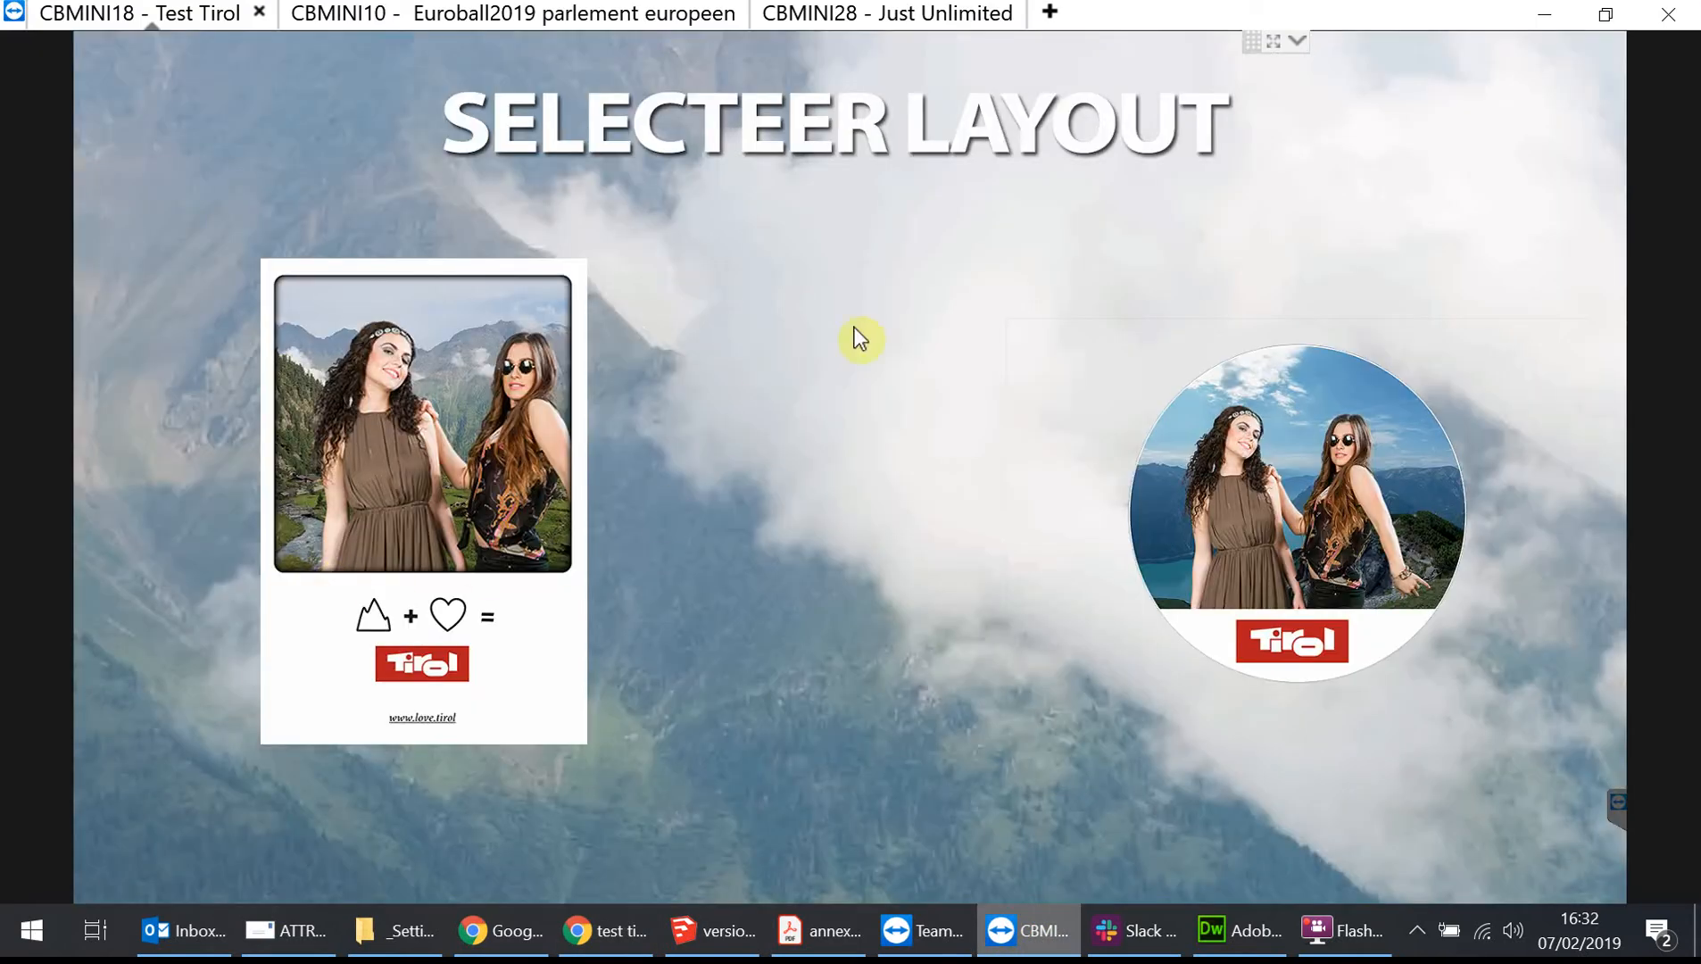
pyautogui.press('F1')
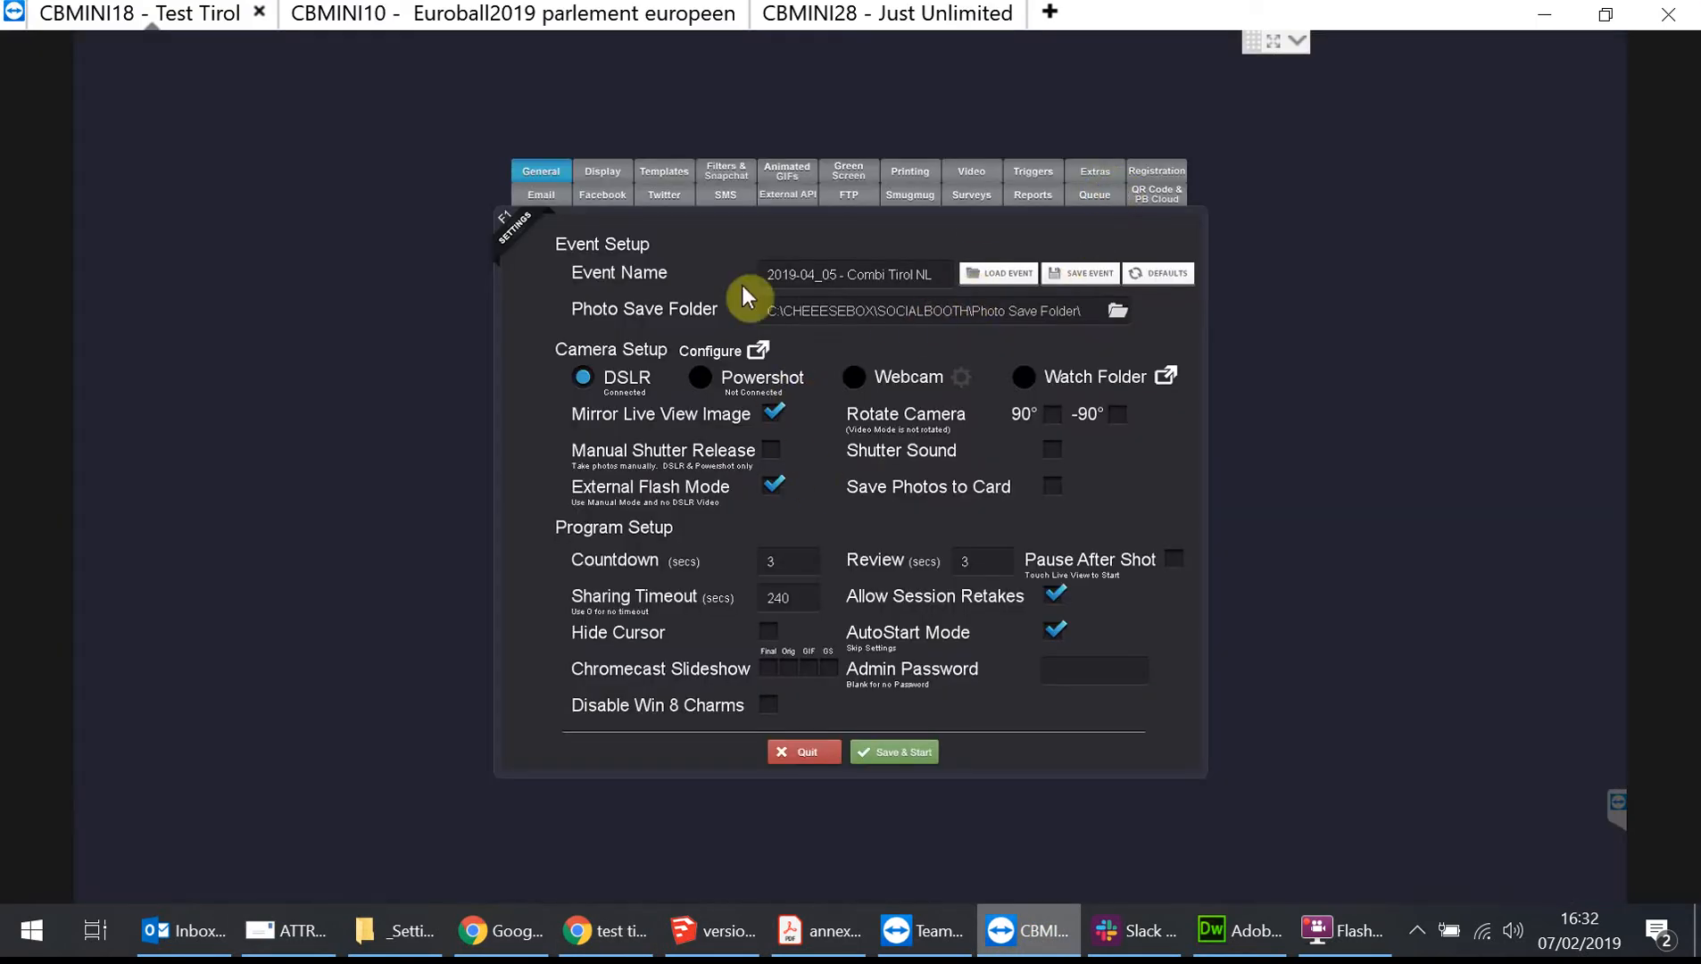
pyautogui.click(538, 198)
pyautogui.click(901, 529)
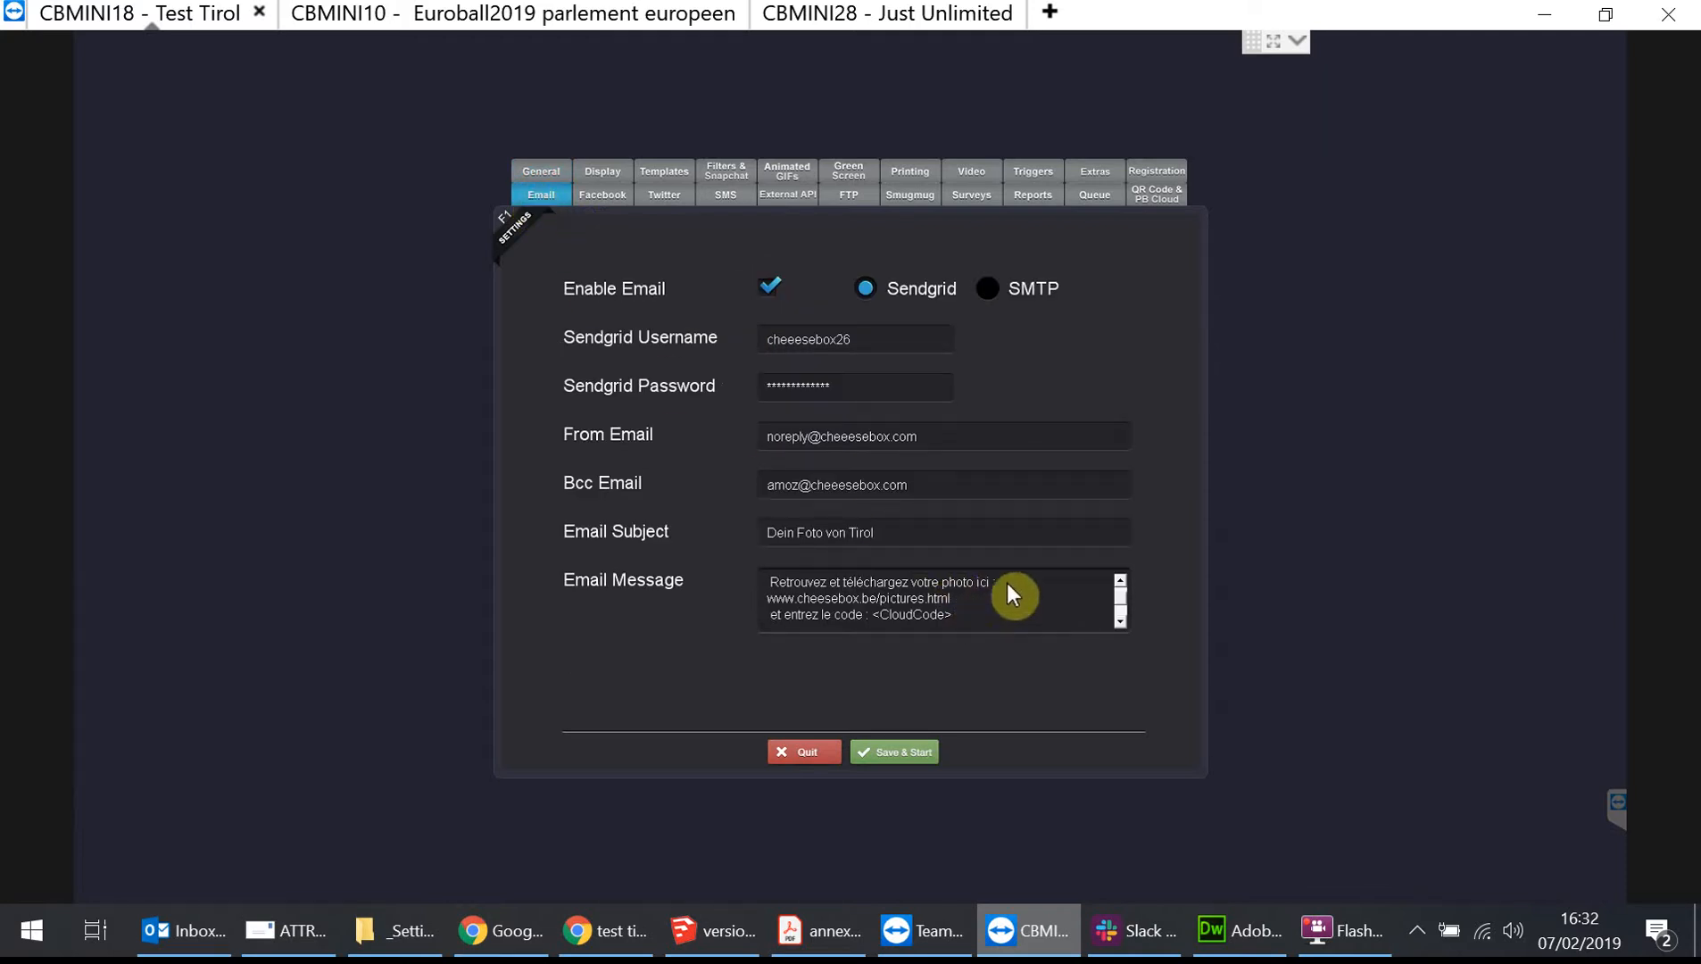
pyautogui.click(909, 617)
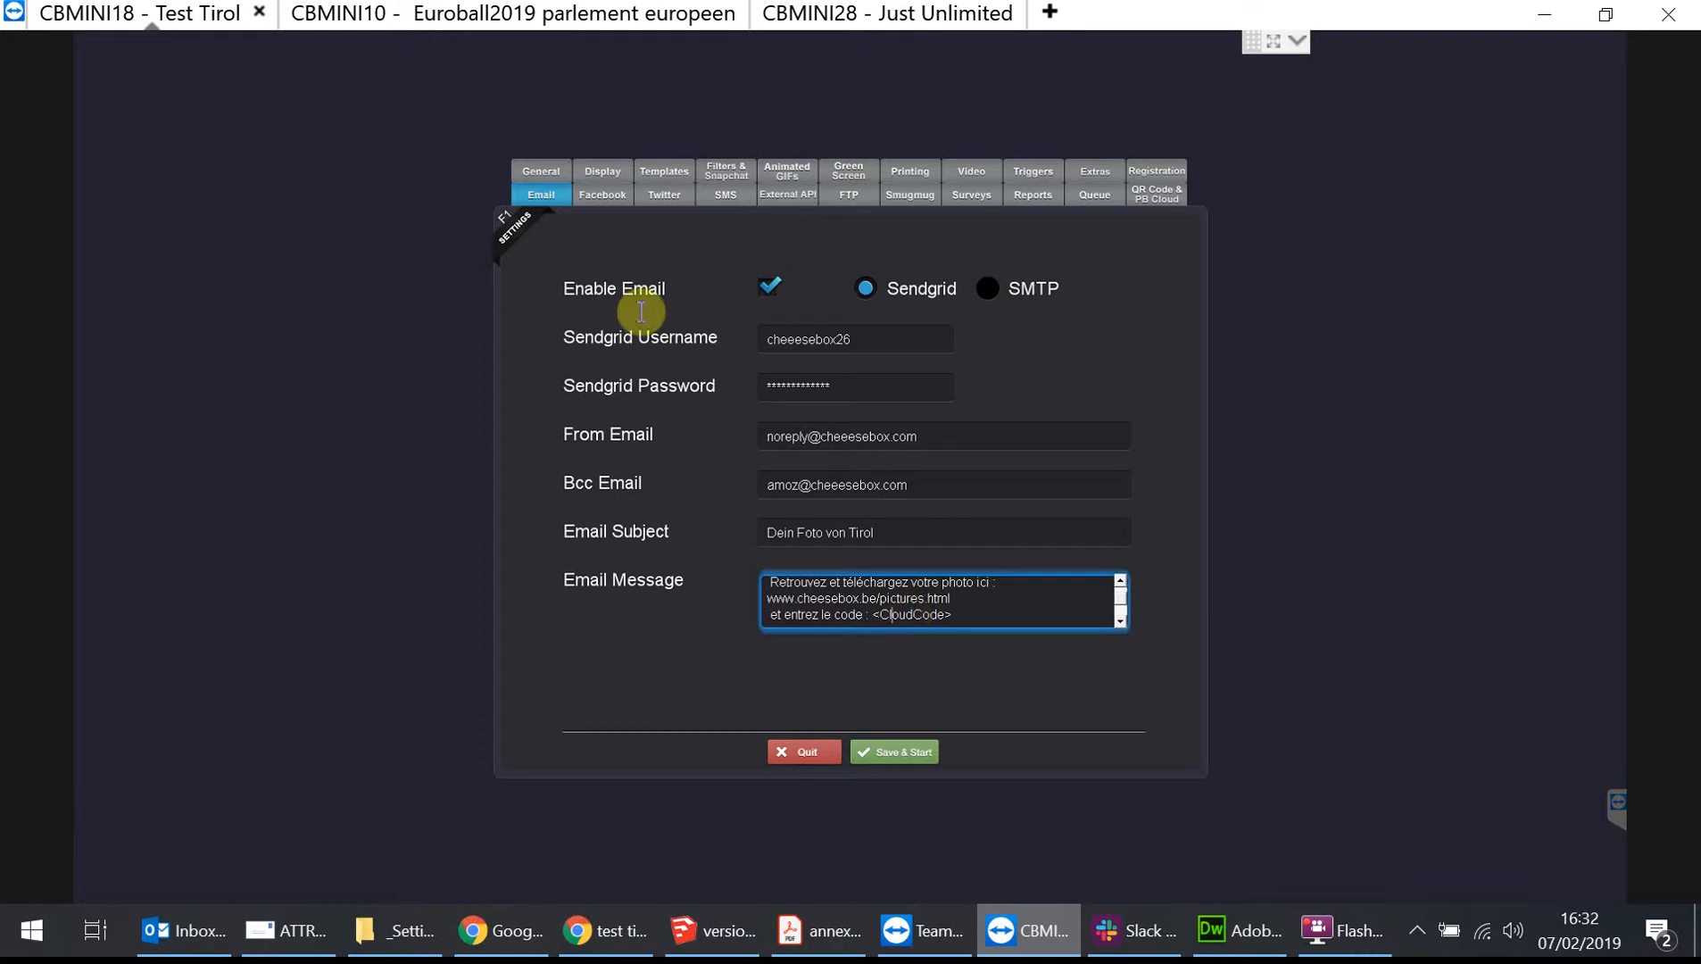
# Load the event preset 2018-04-16 - Tirol DE - Frankfurt.setting from the Dropbox Tirol DE _Settings folder.
pyautogui.click(542, 175)
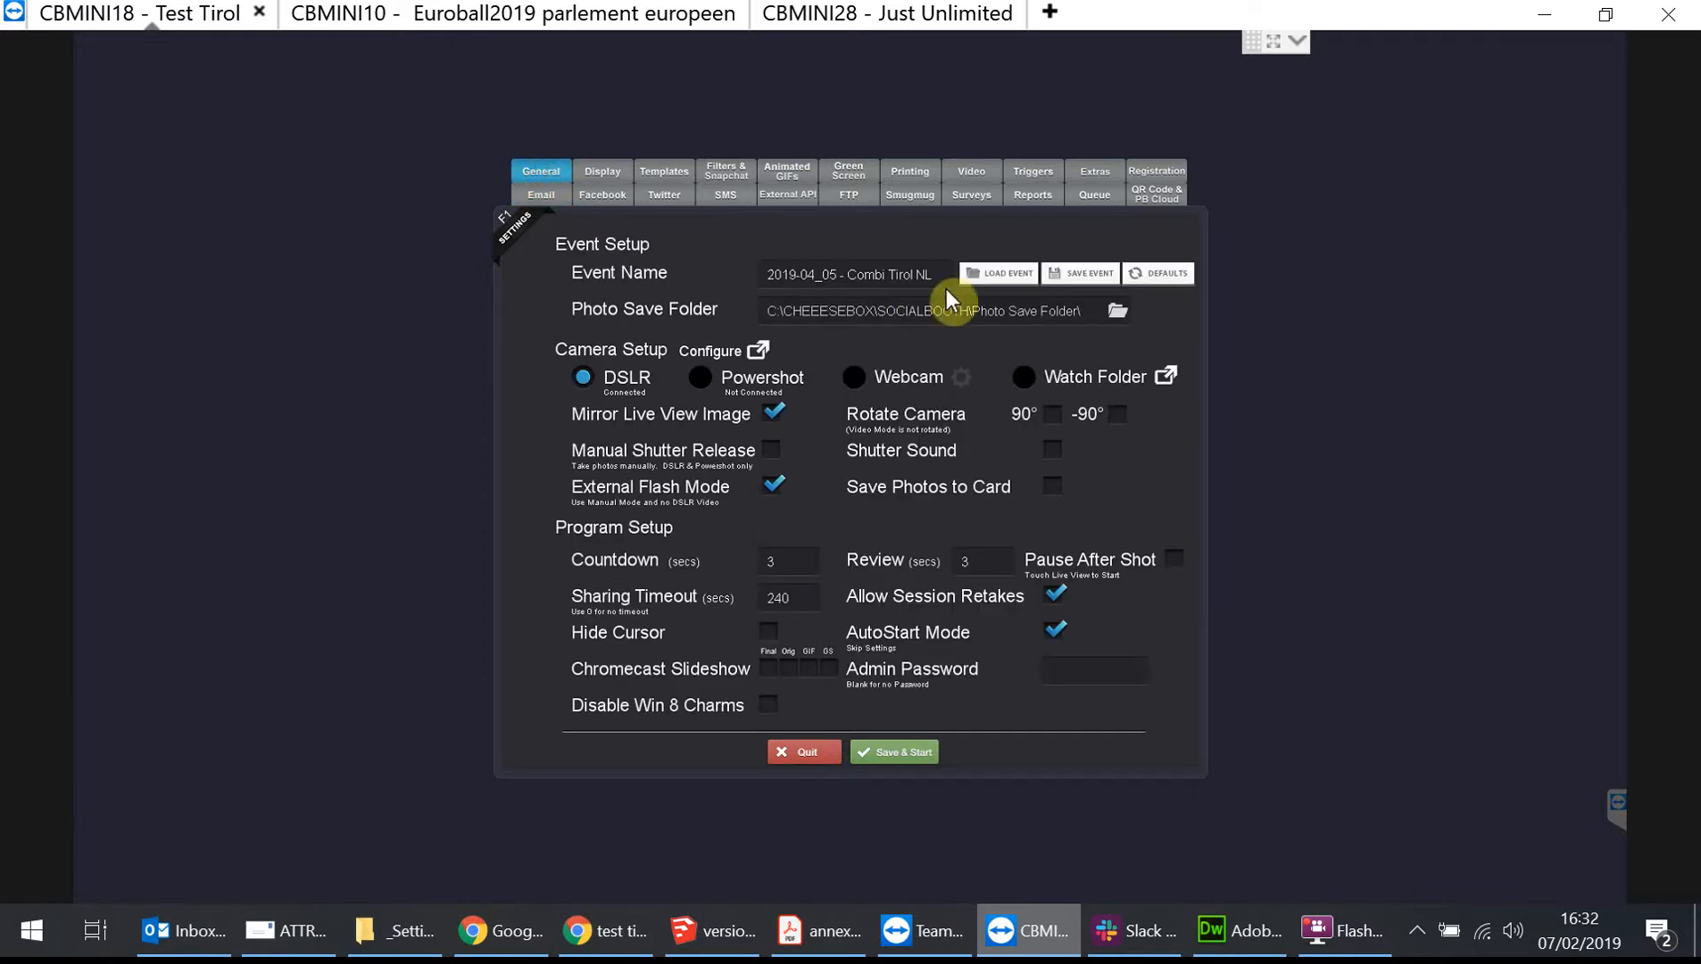
pyautogui.click(1018, 277)
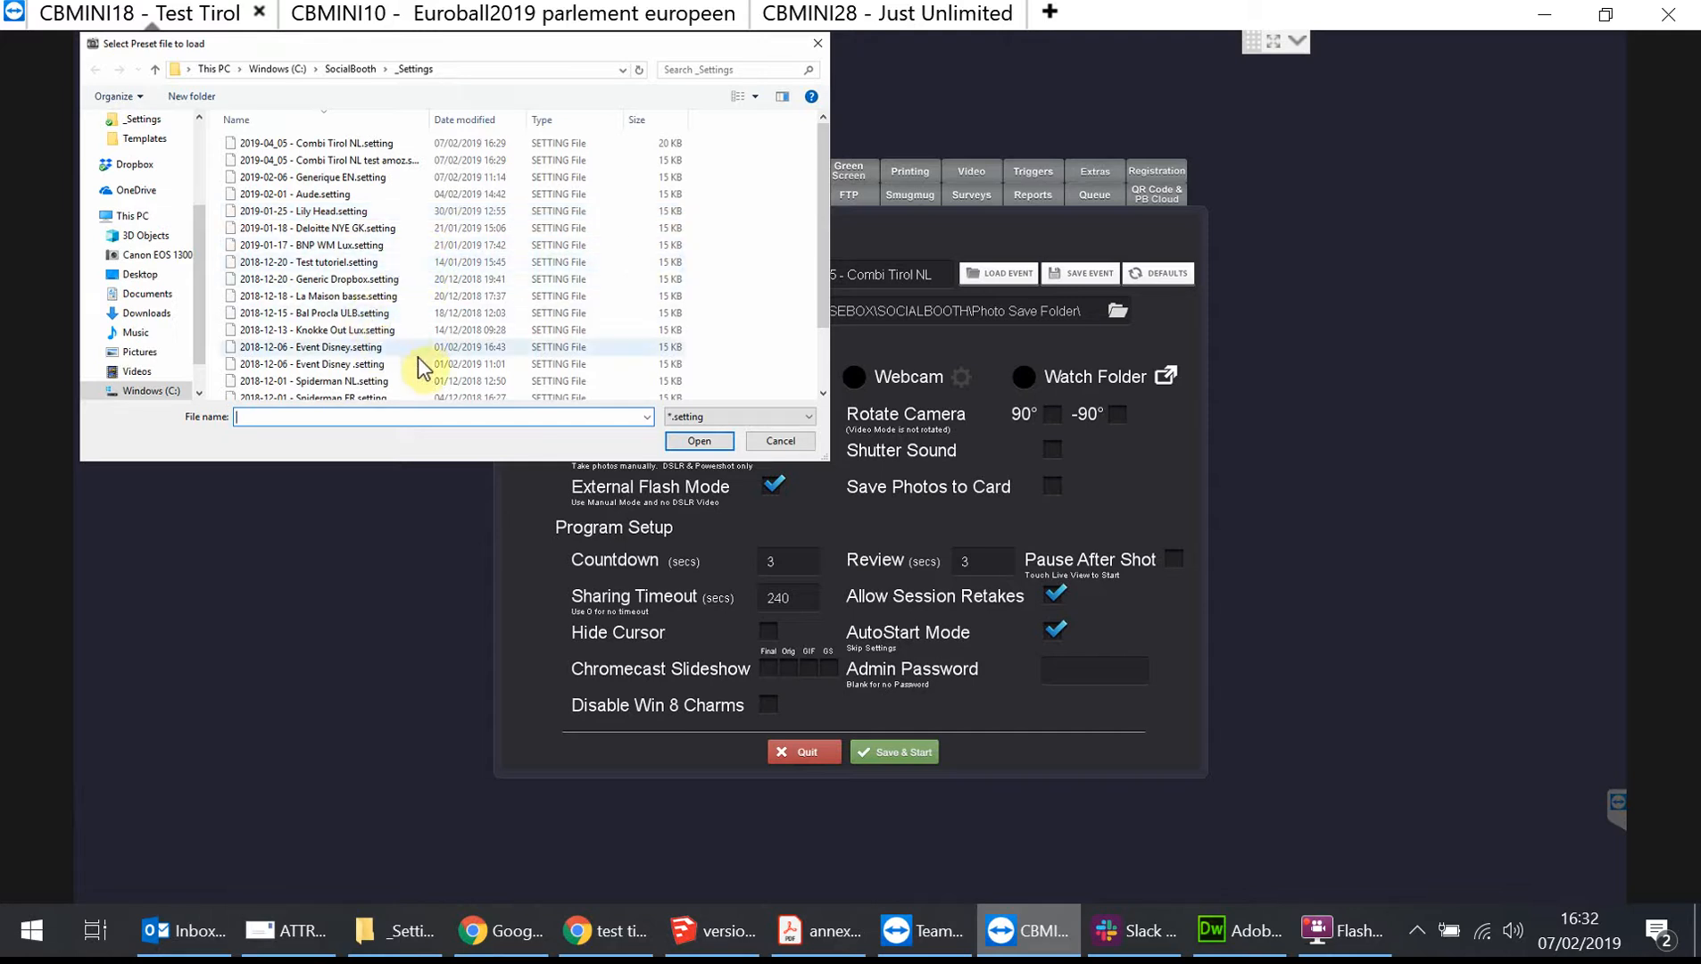
pyautogui.scroll(-2, 421, 364)
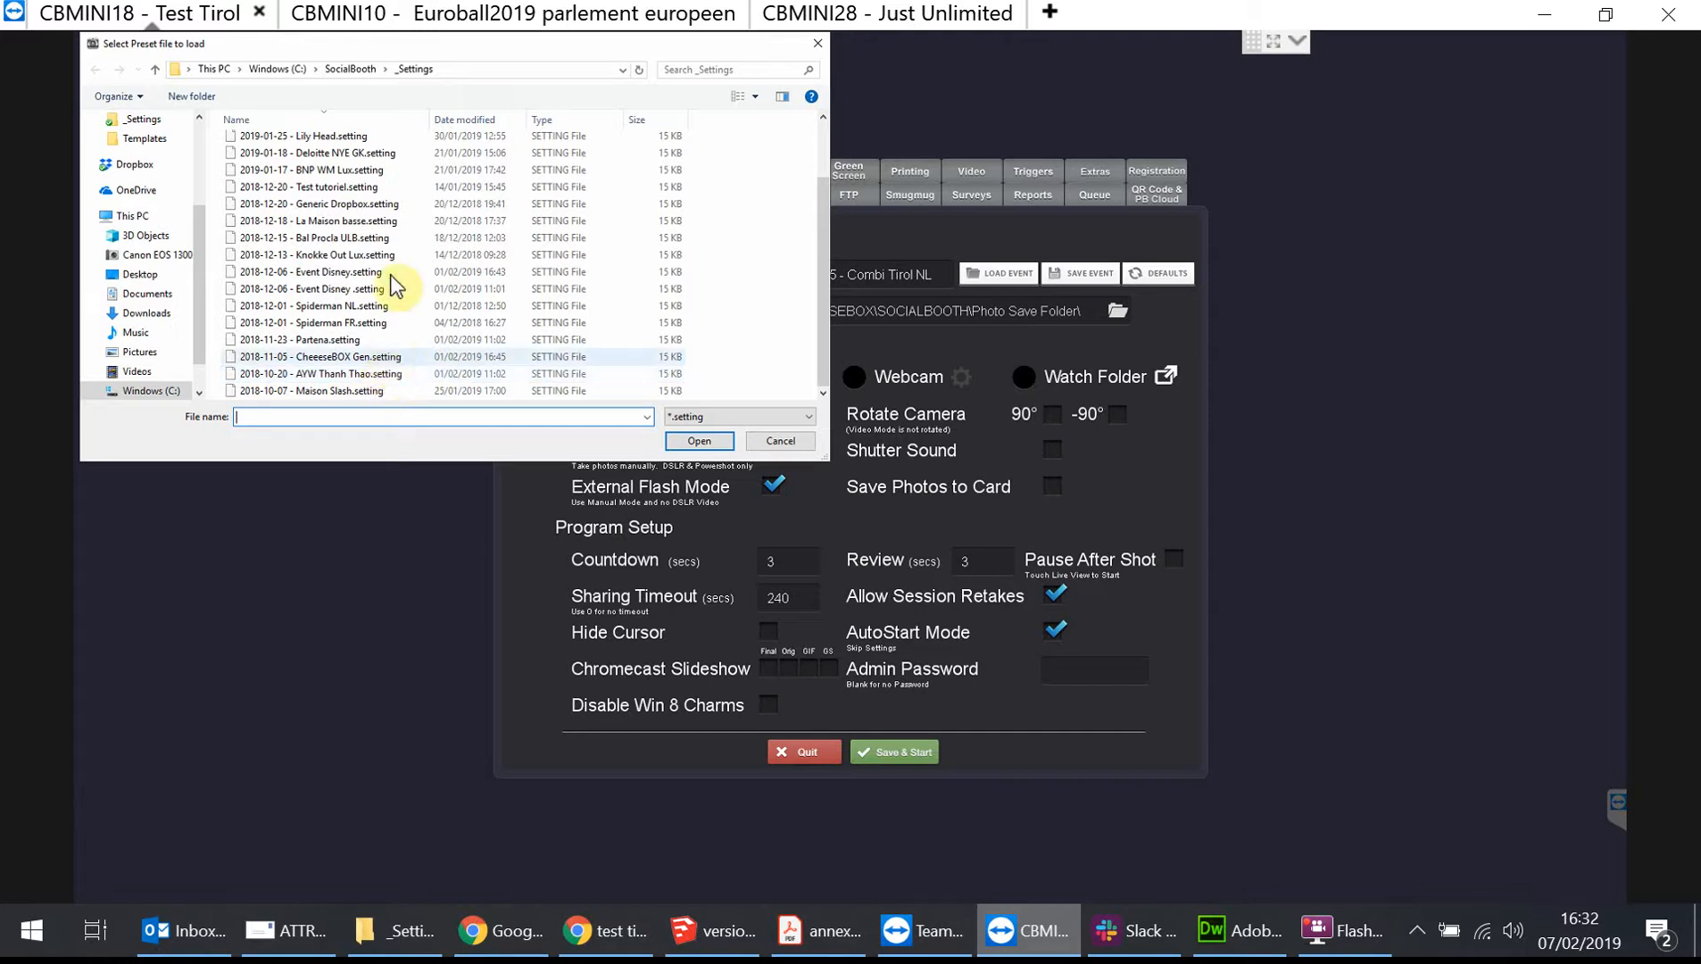
pyautogui.scroll(2, 393, 285)
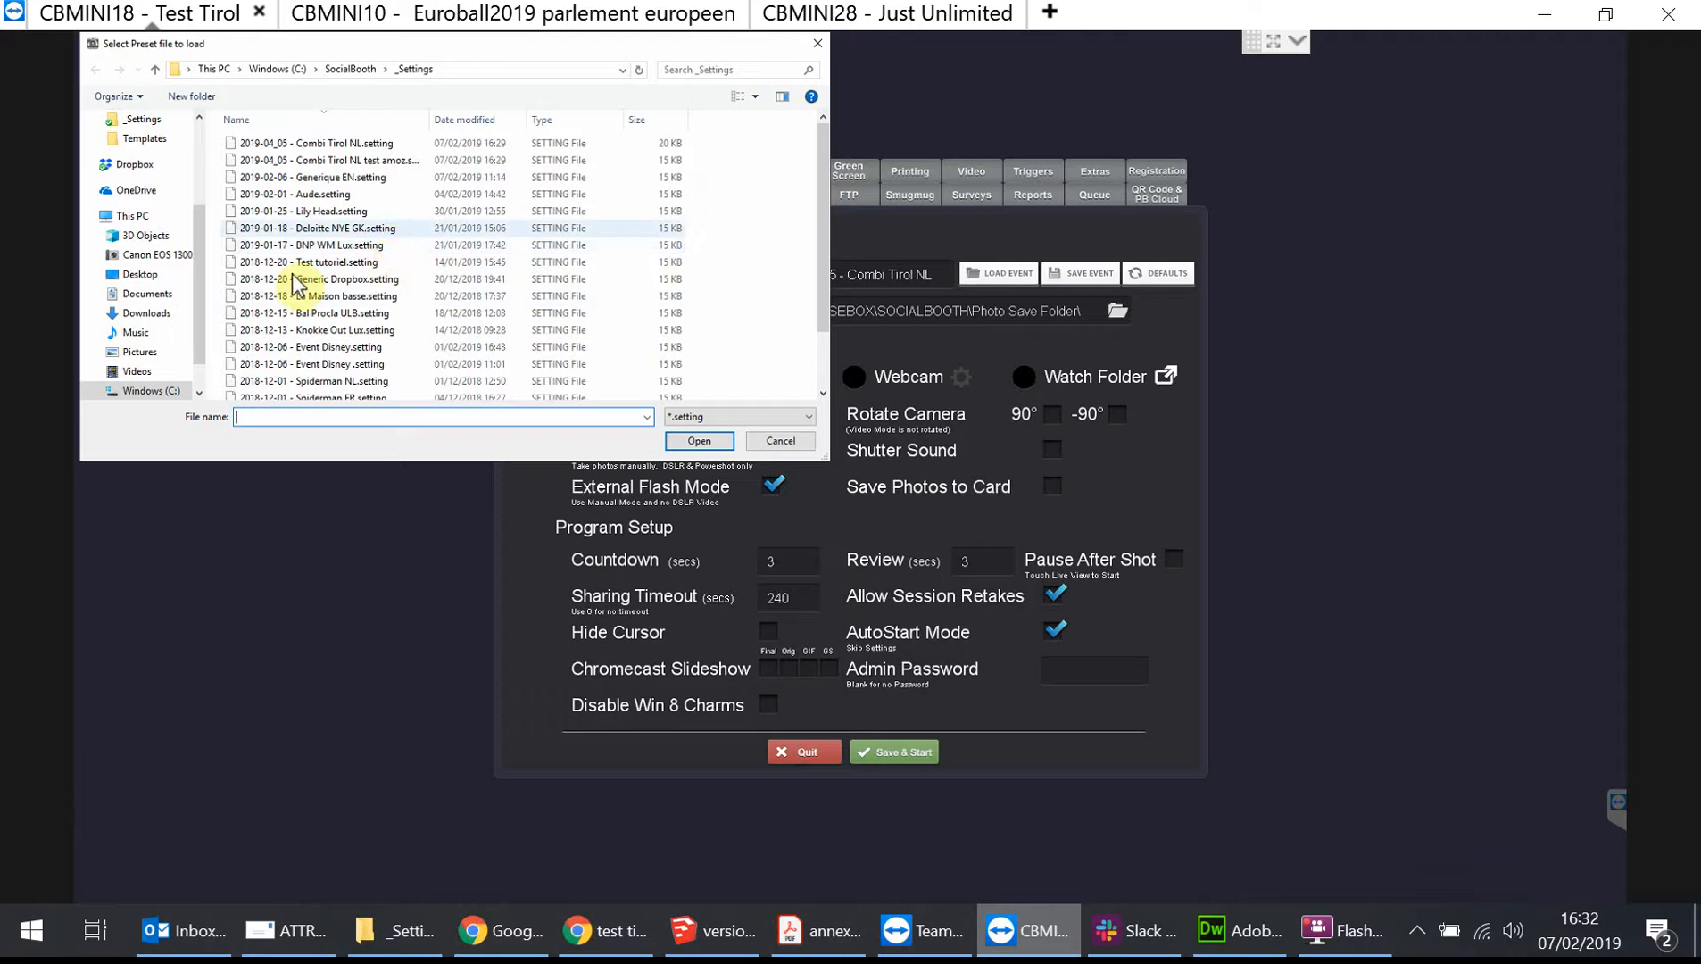
pyautogui.click(139, 164)
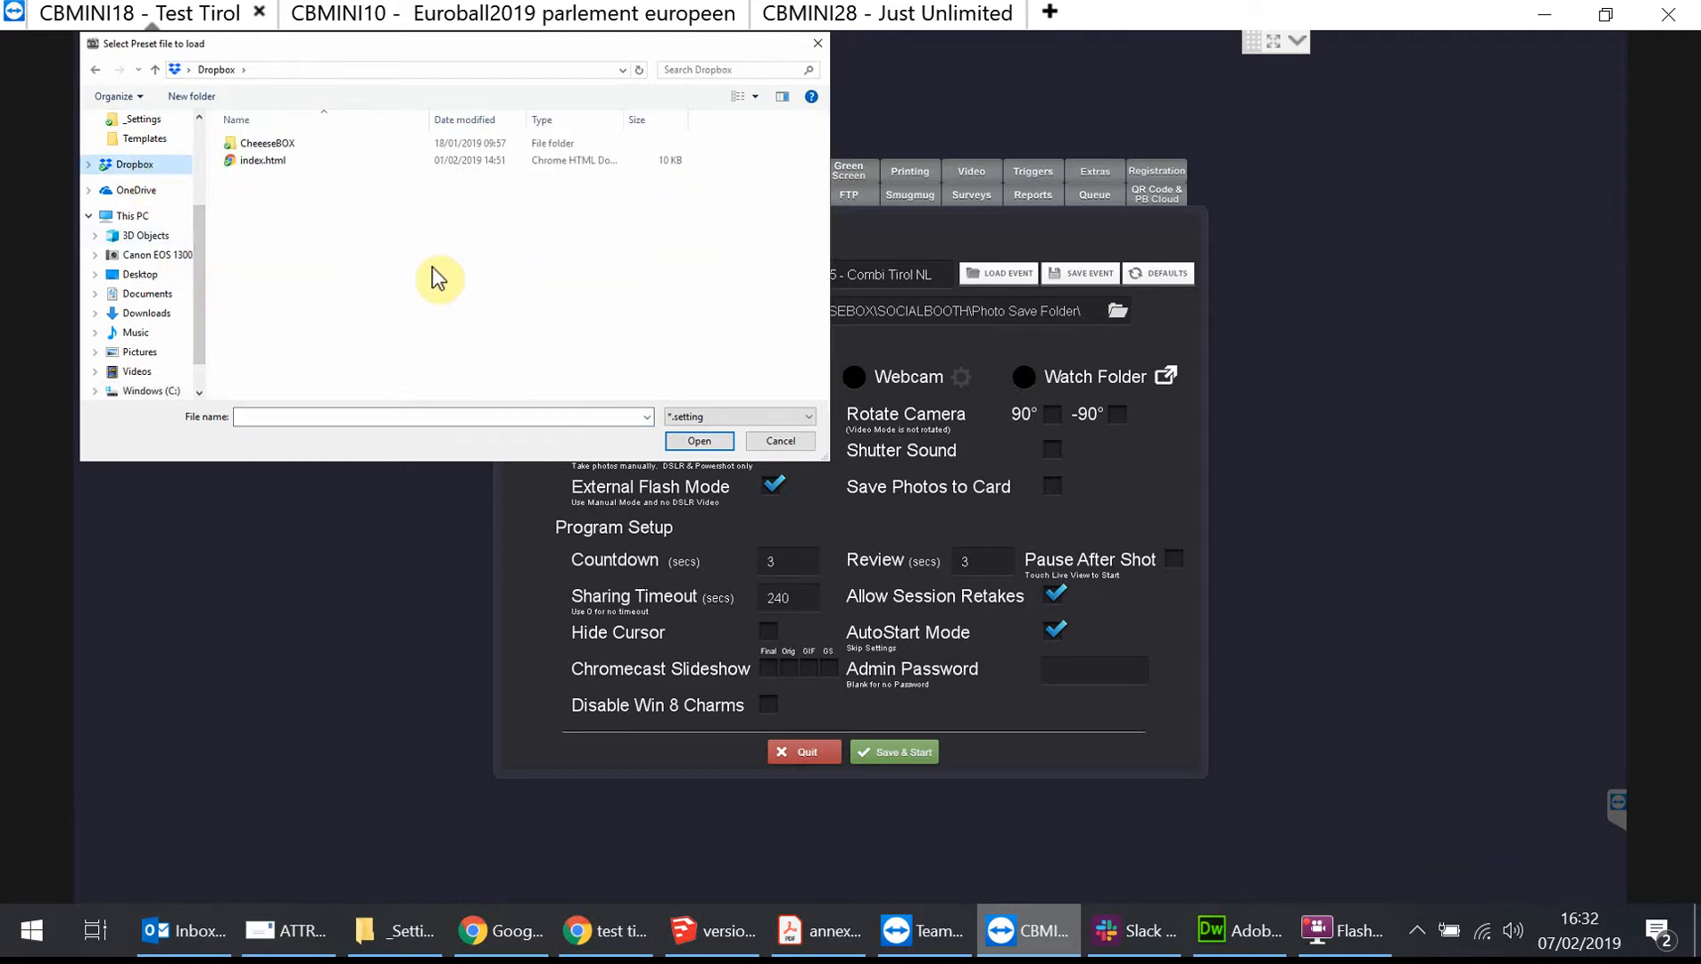
pyautogui.click(402, 410)
pyautogui.click(149, 162)
pyautogui.doubleClick(295, 143)
pyautogui.doubleClick(293, 143)
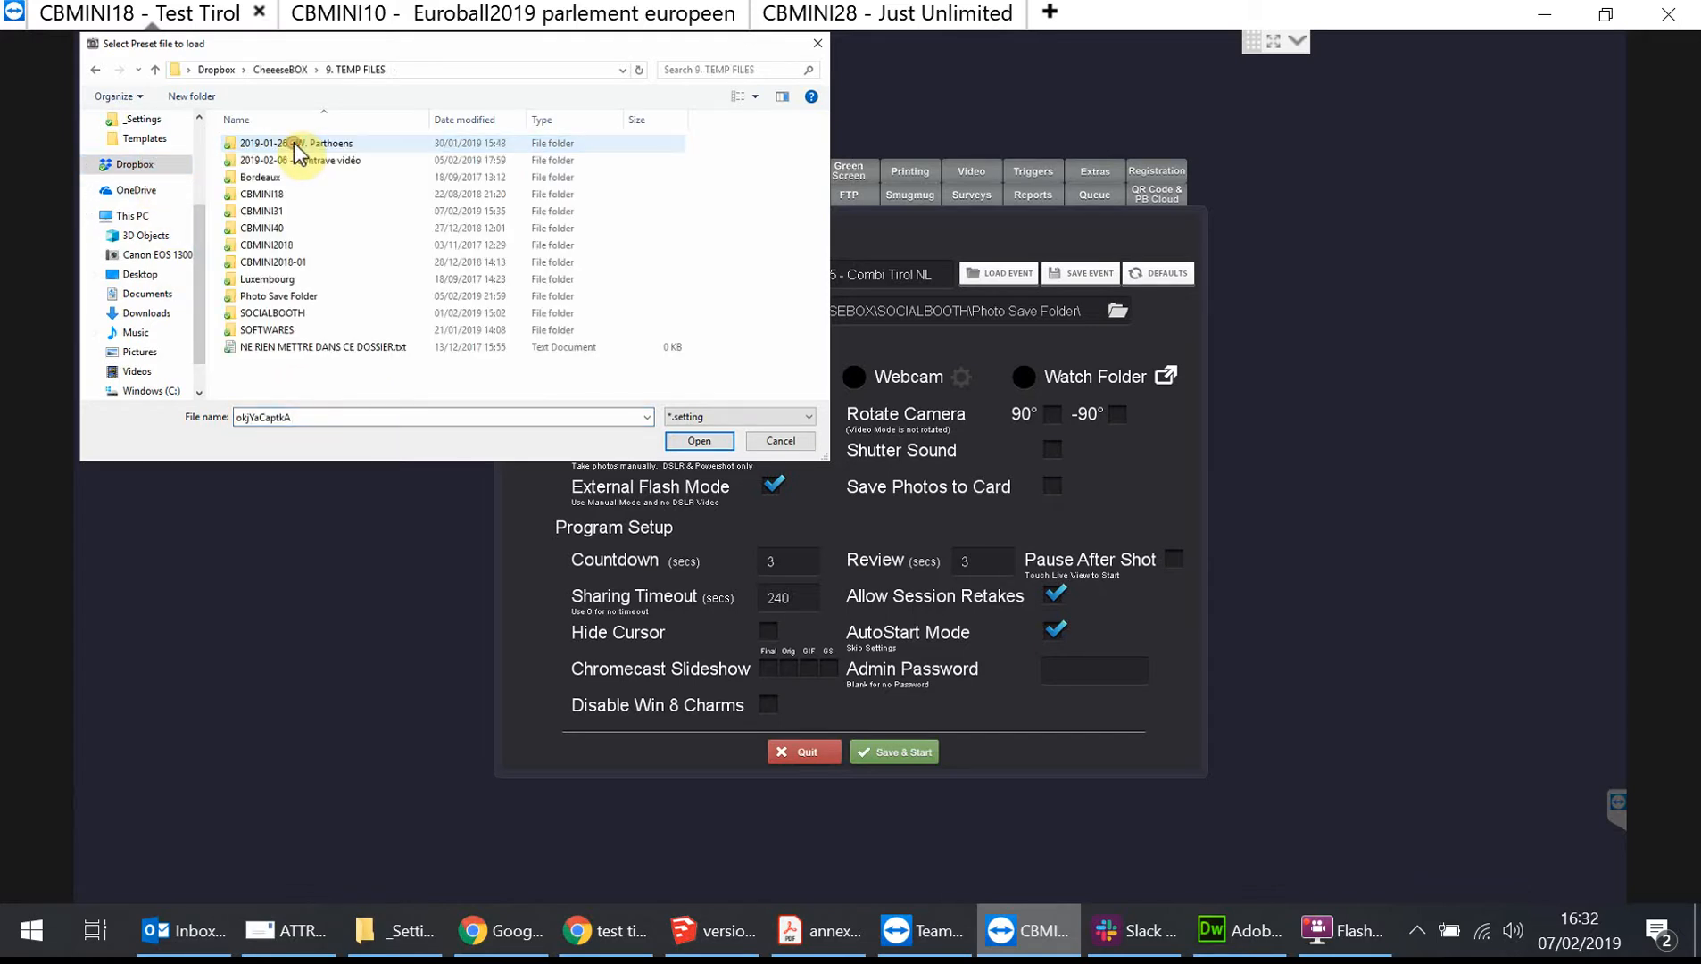
pyautogui.doubleClick(283, 313)
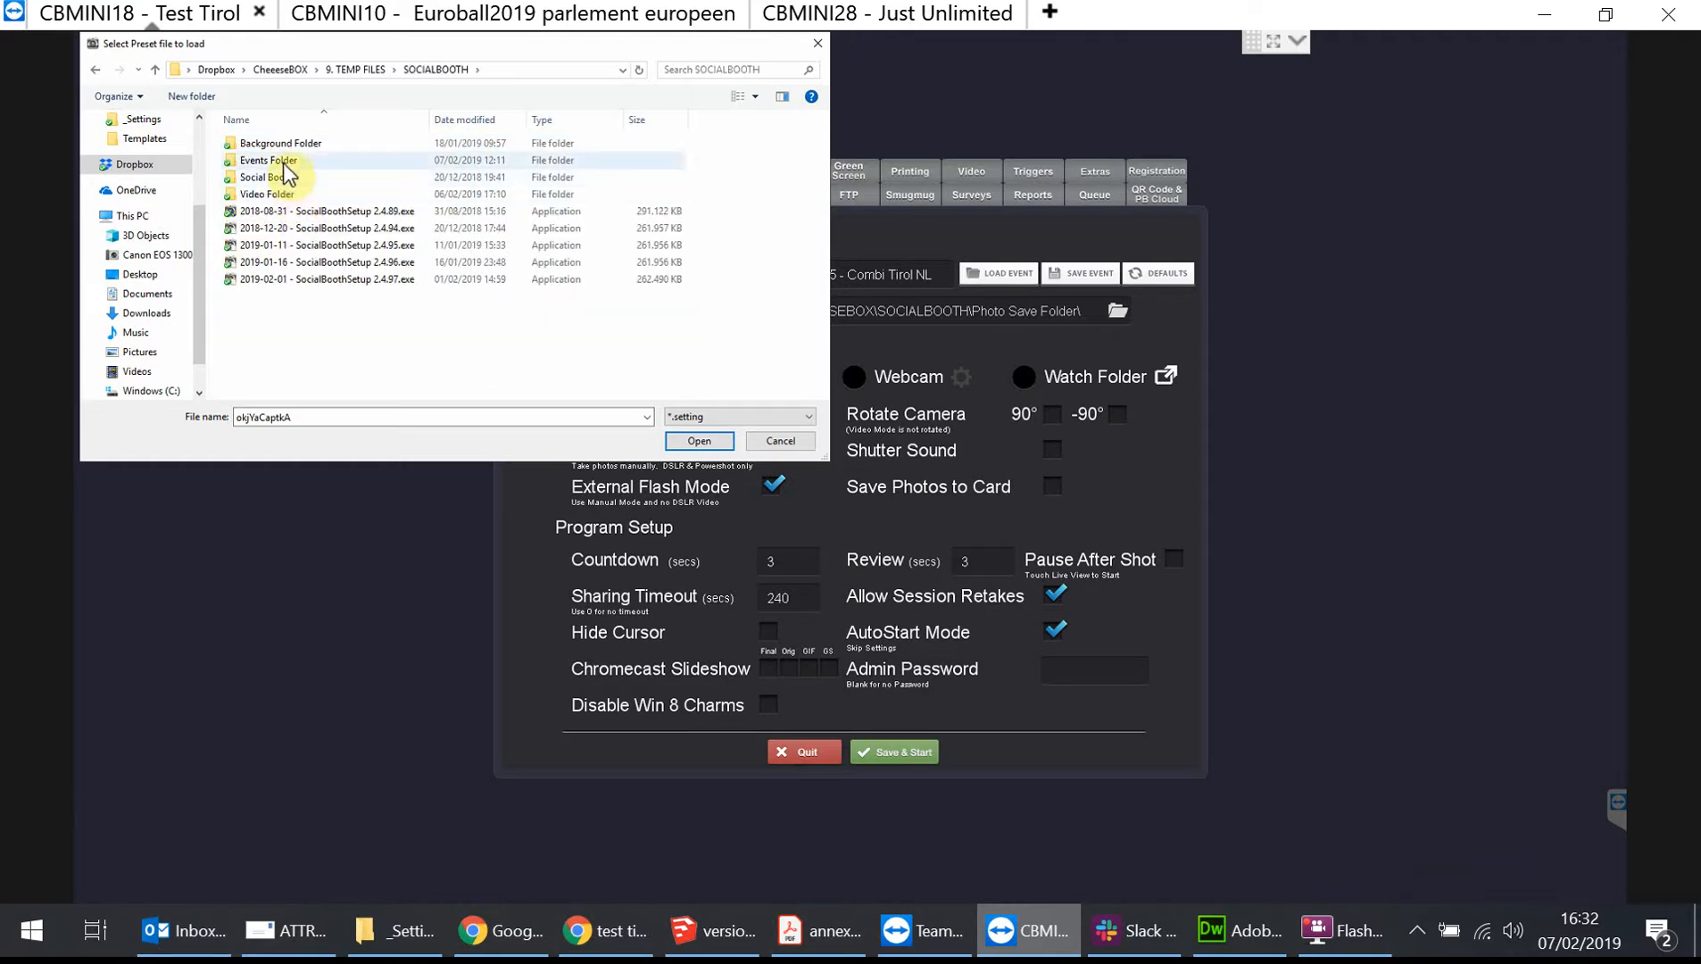
pyautogui.doubleClick(275, 160)
pyautogui.doubleClick(314, 143)
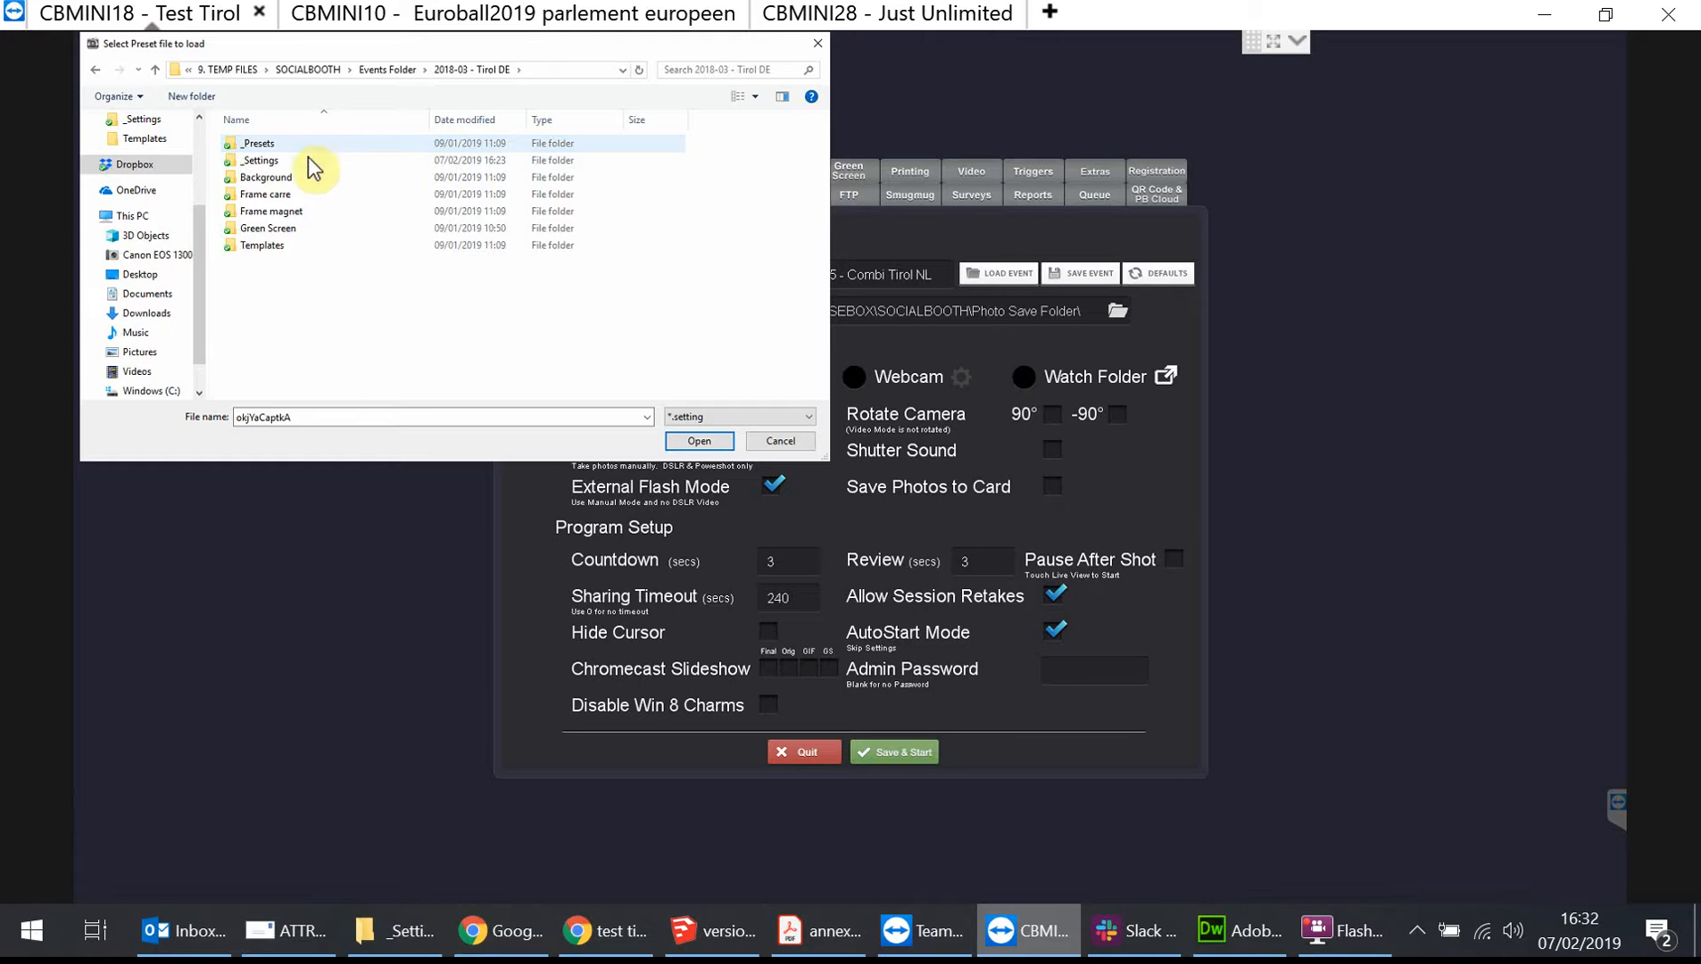
pyautogui.doubleClick(299, 162)
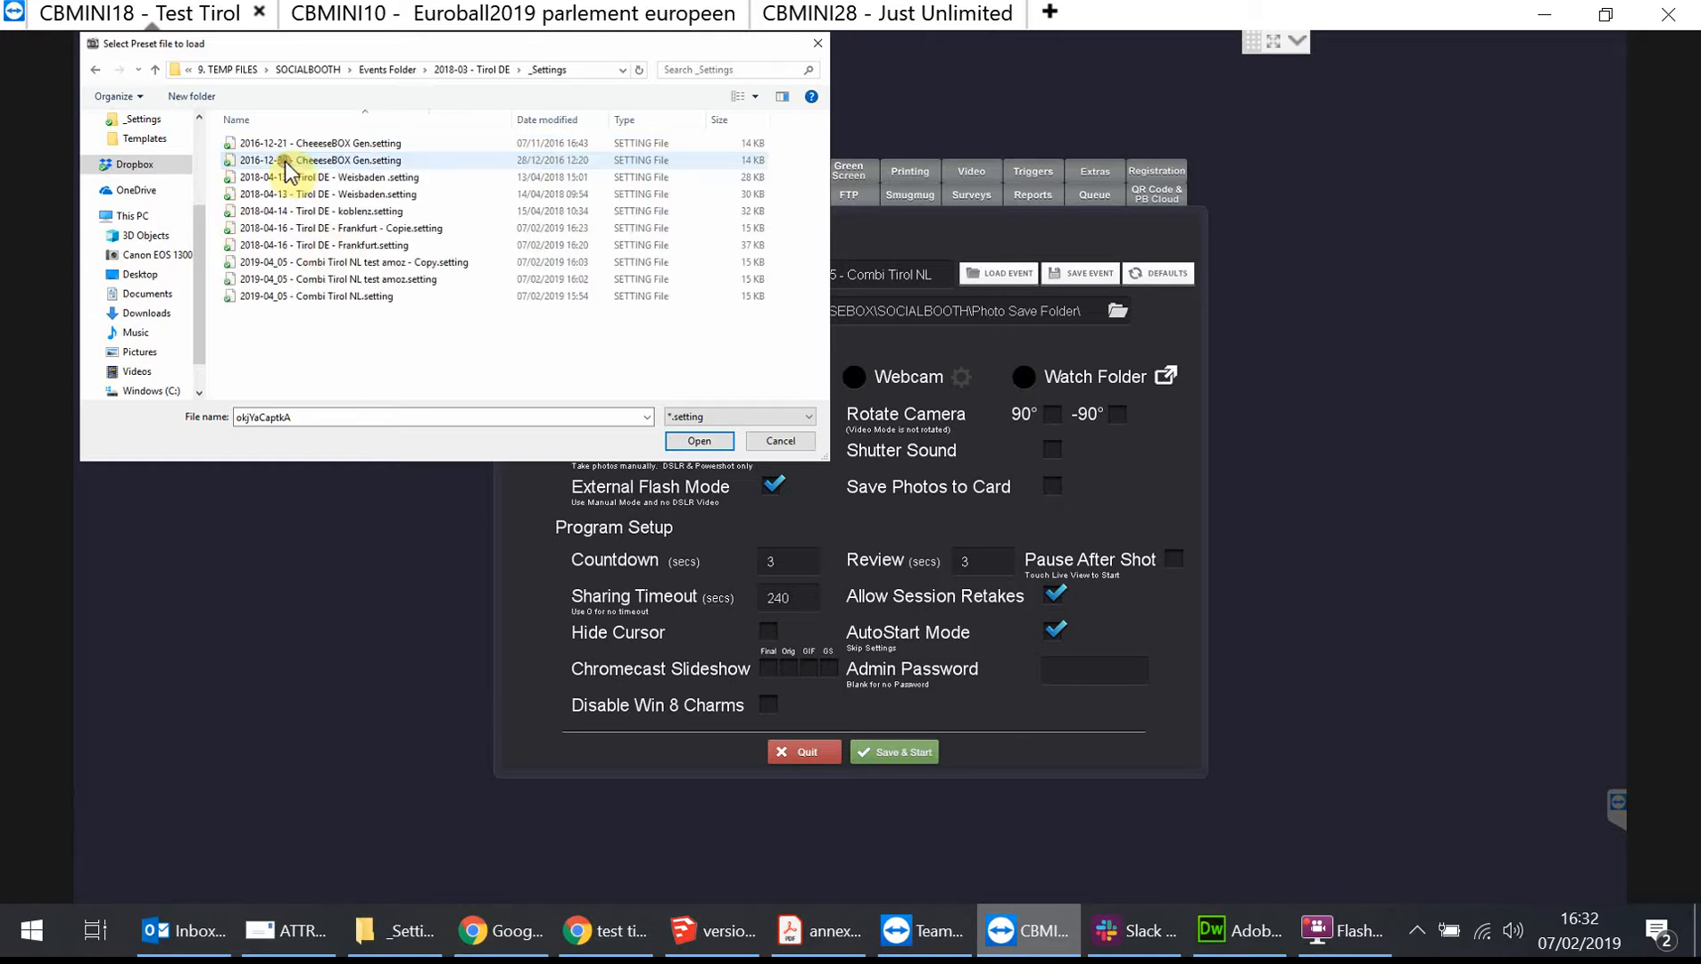
pyautogui.doubleClick(373, 246)
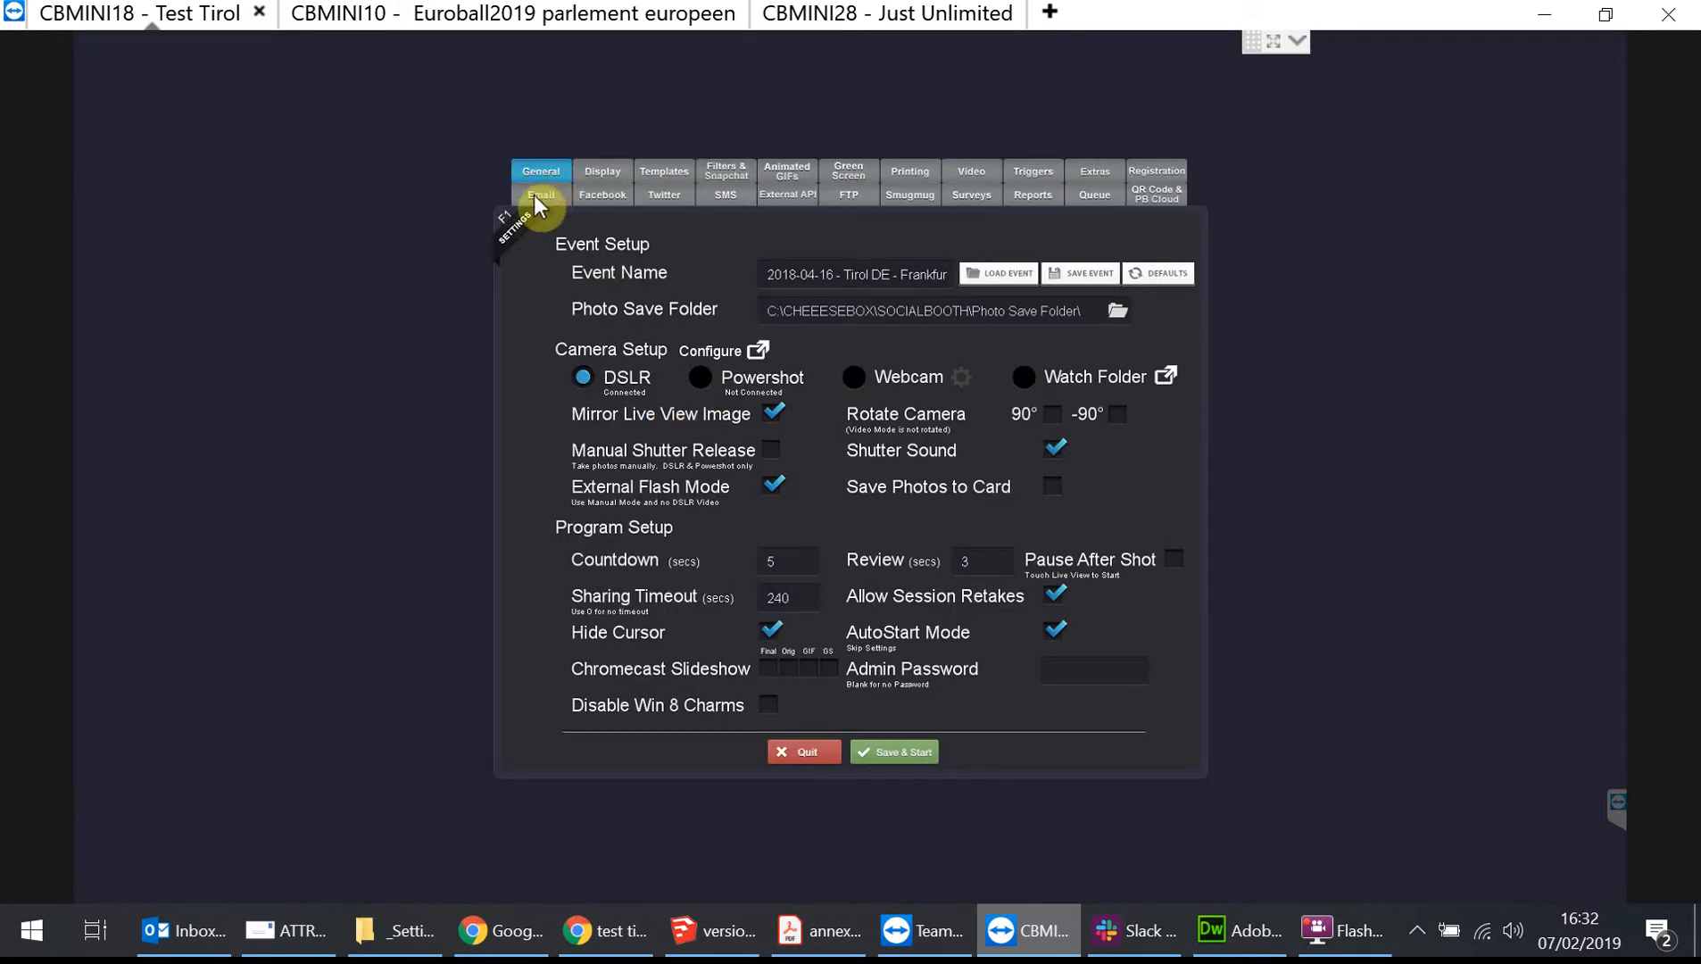
# Review the loaded preset's email settings and its message text.
pyautogui.click(546, 197)
pyautogui.click(877, 585)
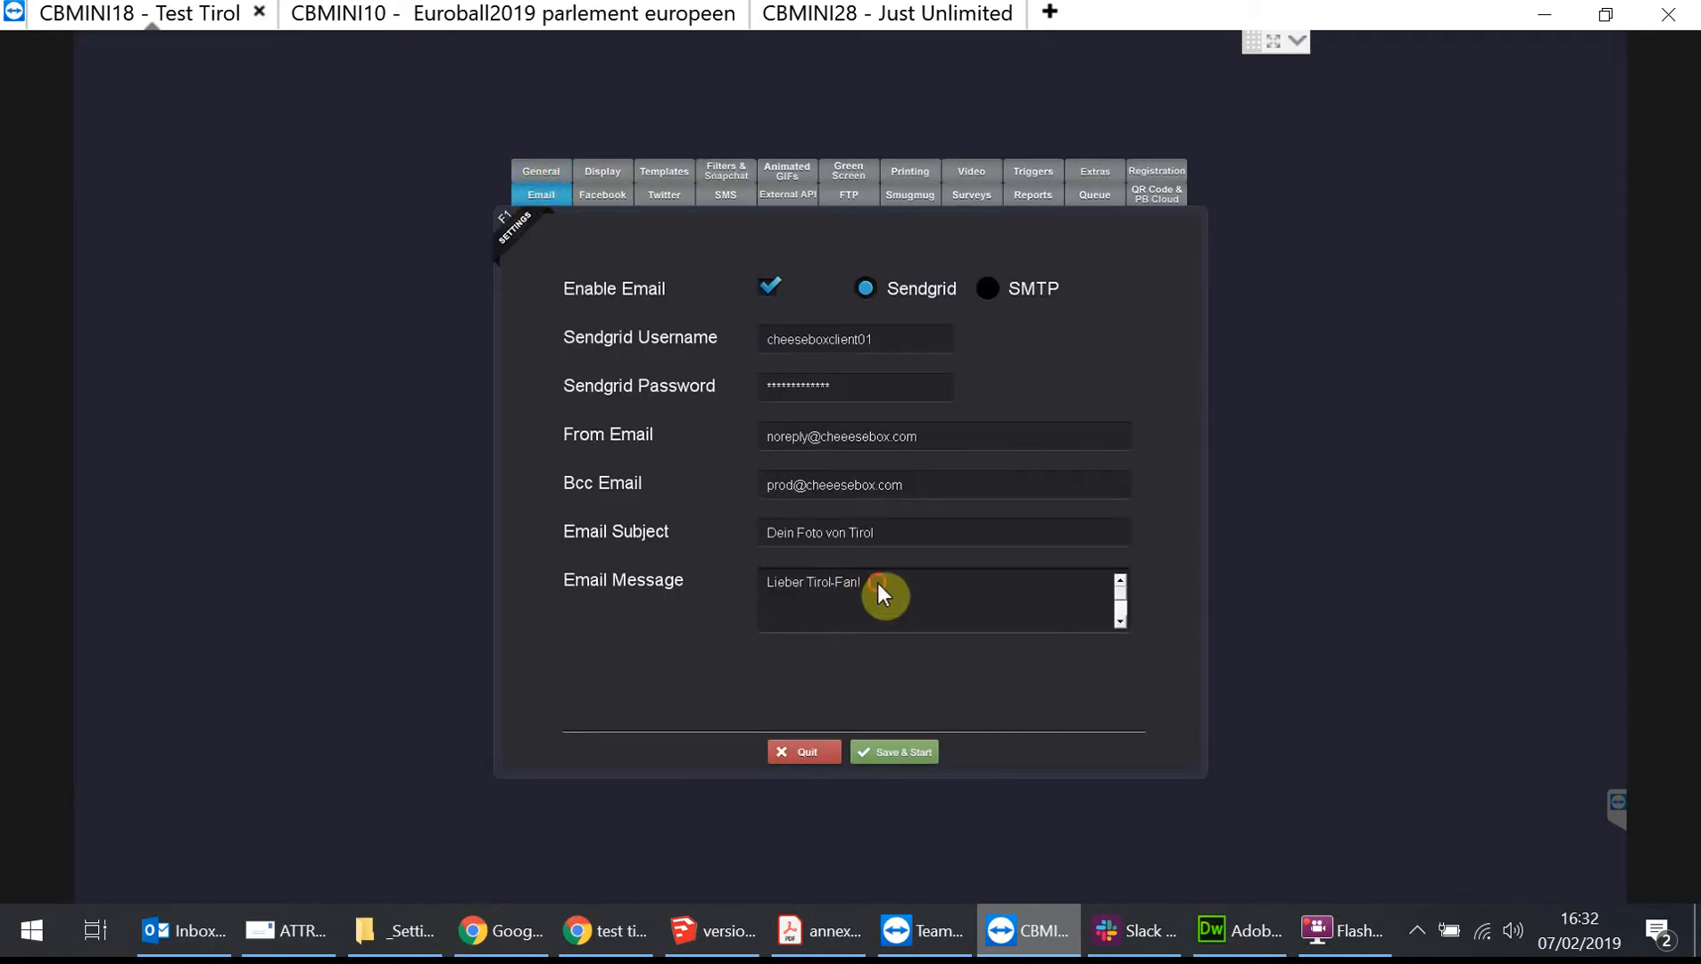
pyautogui.click(897, 632)
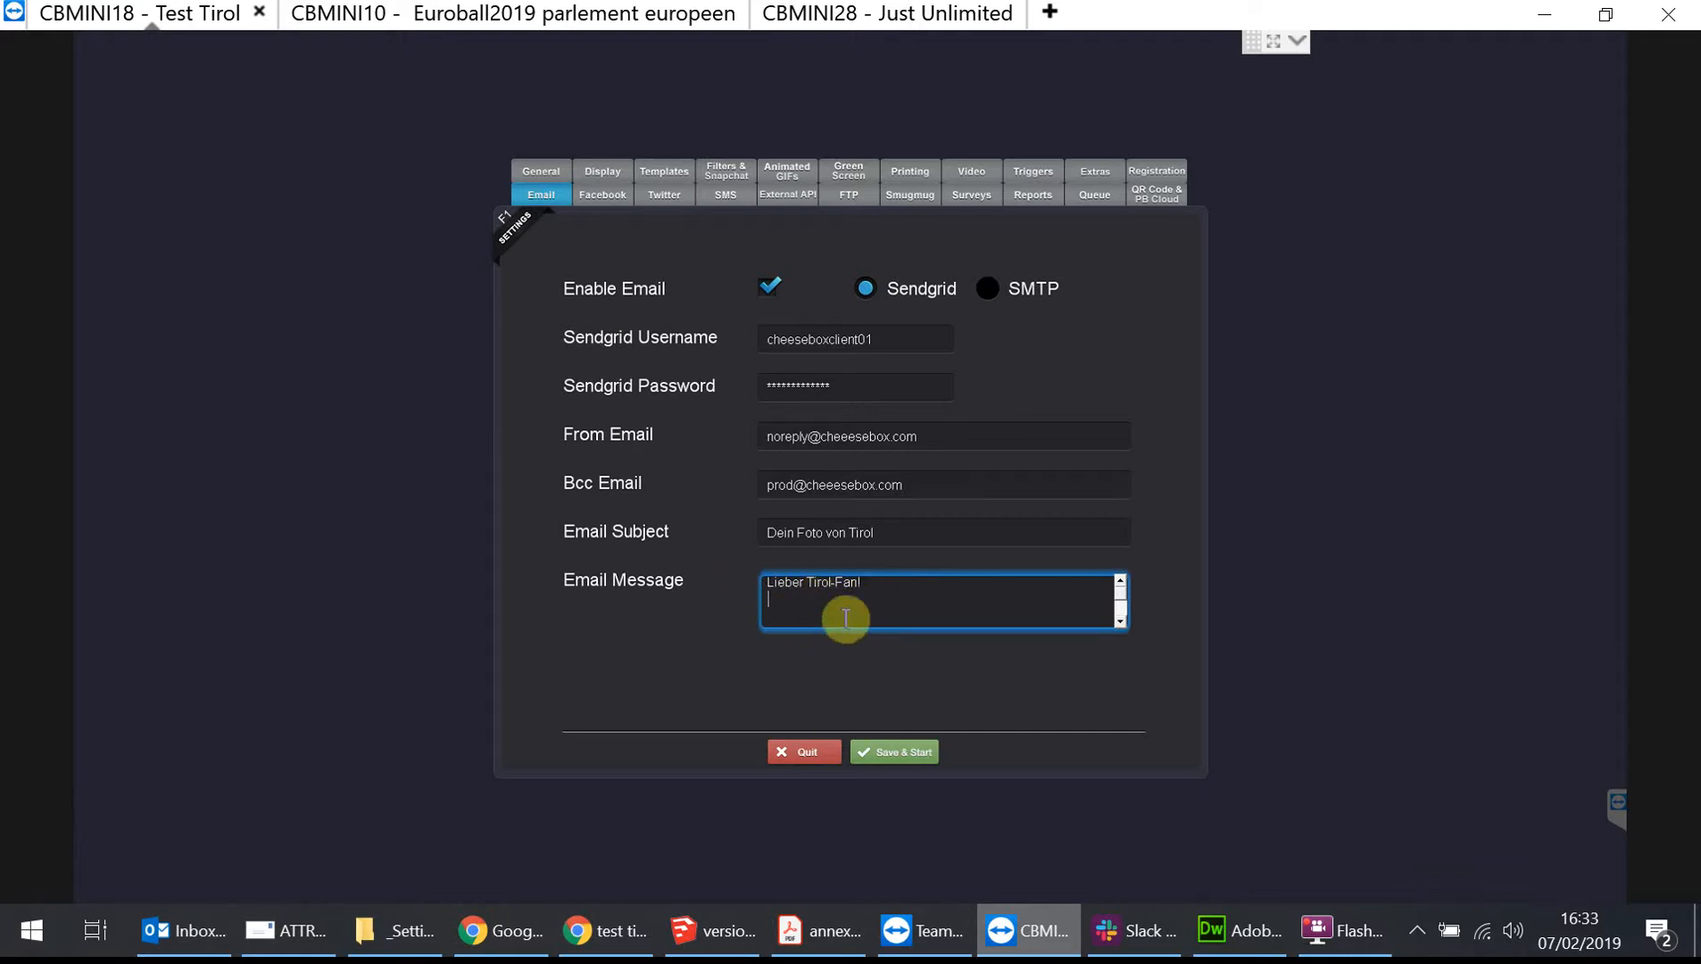
# Open 2018-04-16 - Tirol DE - Frankfurt.setting from the _Settings folder in Dreamweaver.
pyautogui.click(1254, 949)
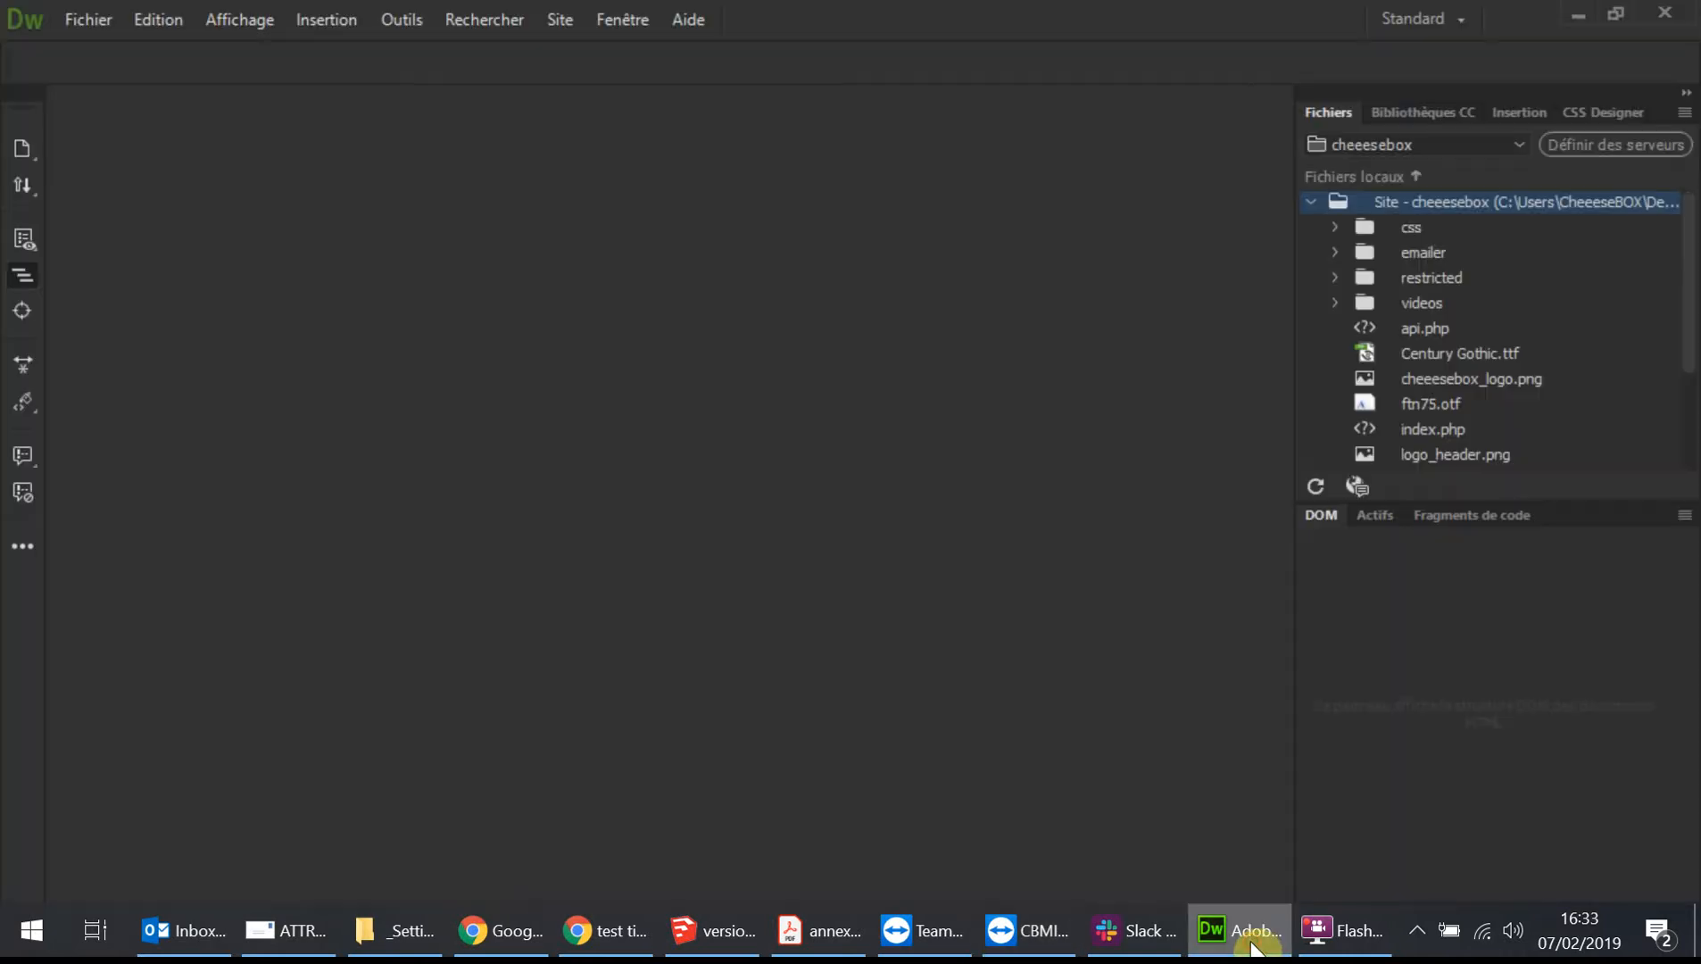
pyautogui.click(397, 933)
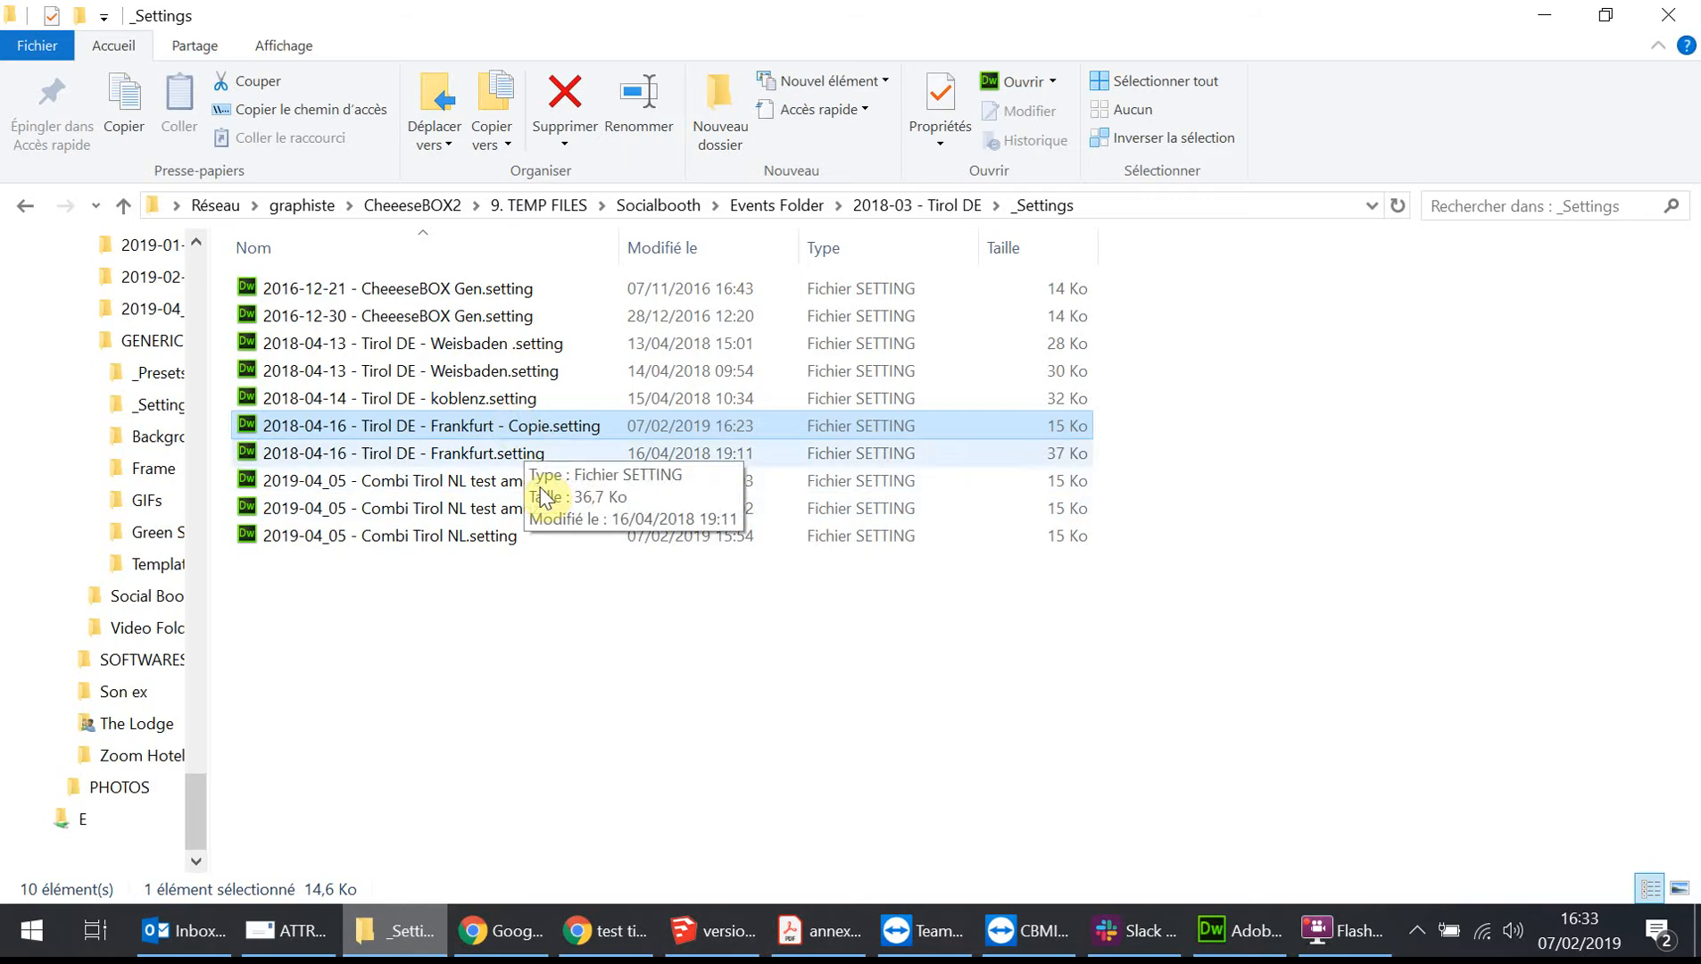
pyautogui.click(552, 639)
pyautogui.click(445, 457)
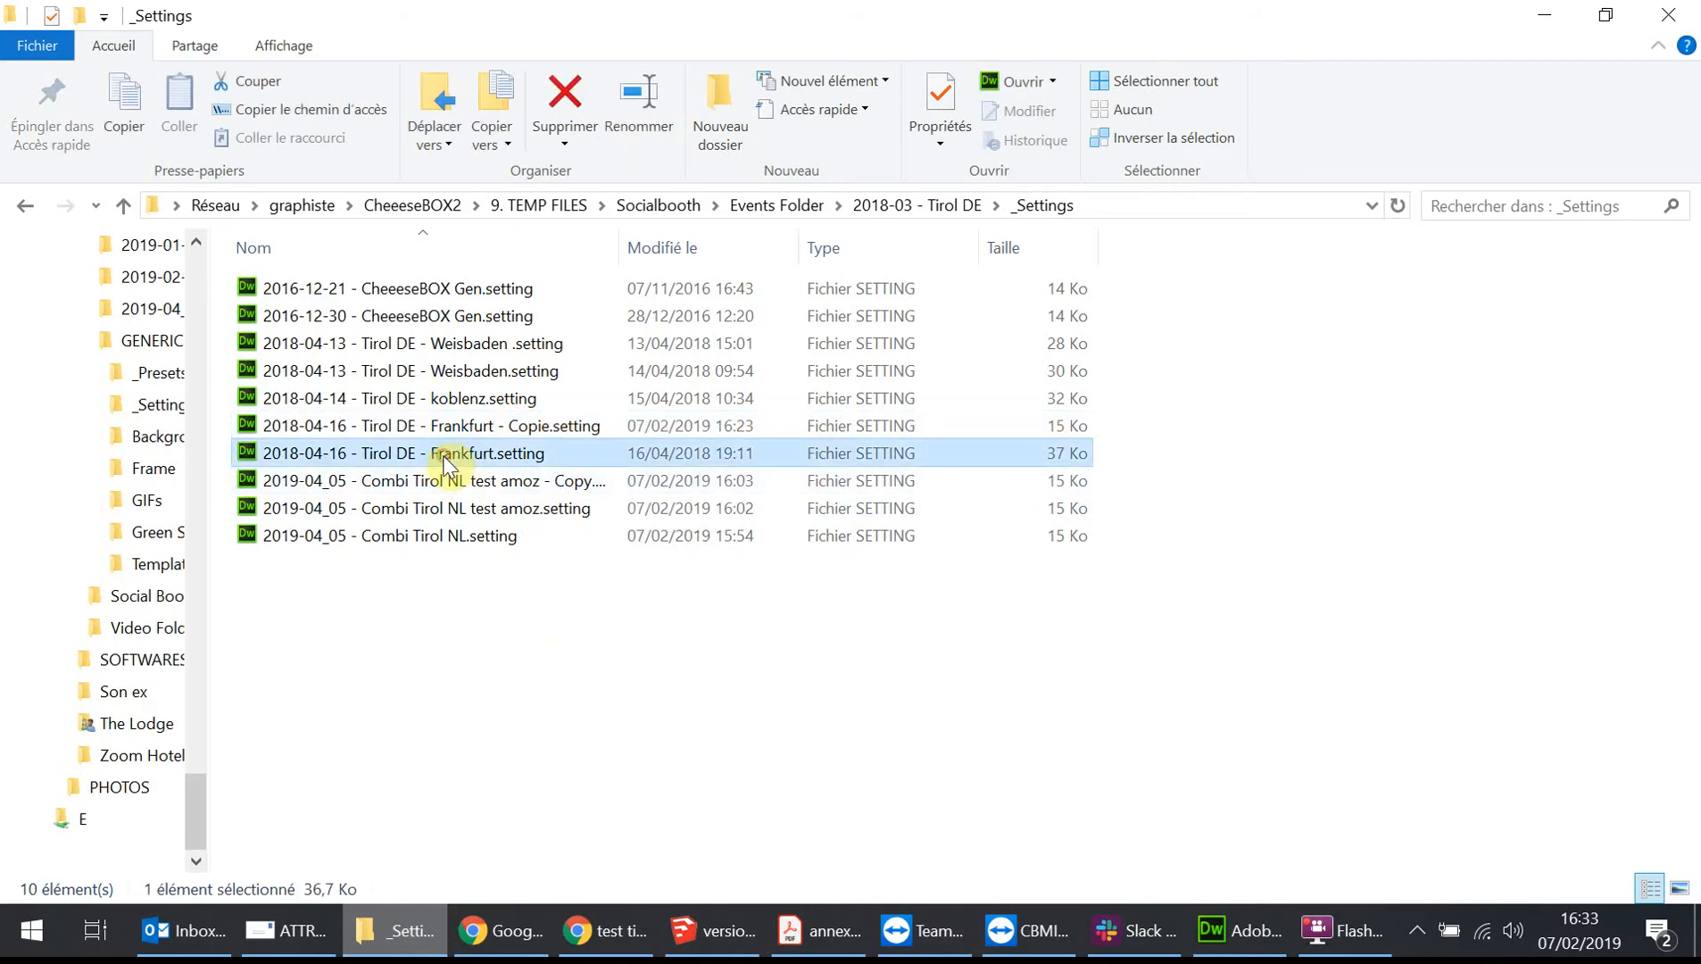
pyautogui.doubleClick(445, 457)
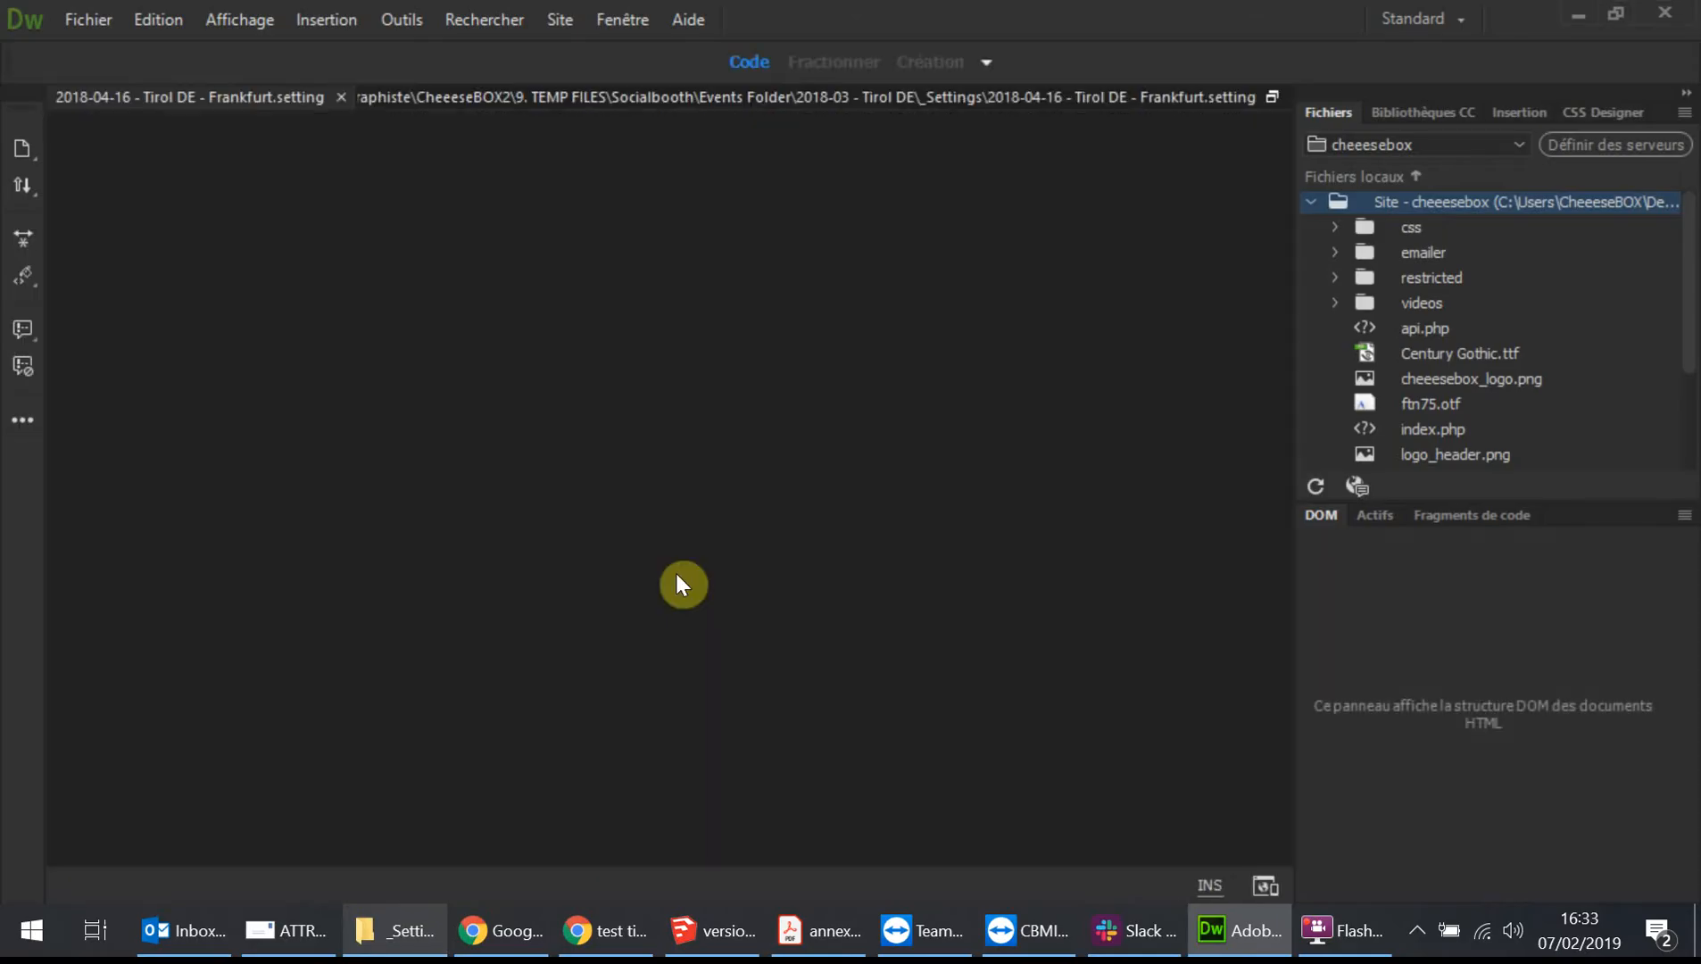
# Examine the emailMessage entry in the settings file and select its line-break codes.
pyautogui.scroll(-15, 387, 544)
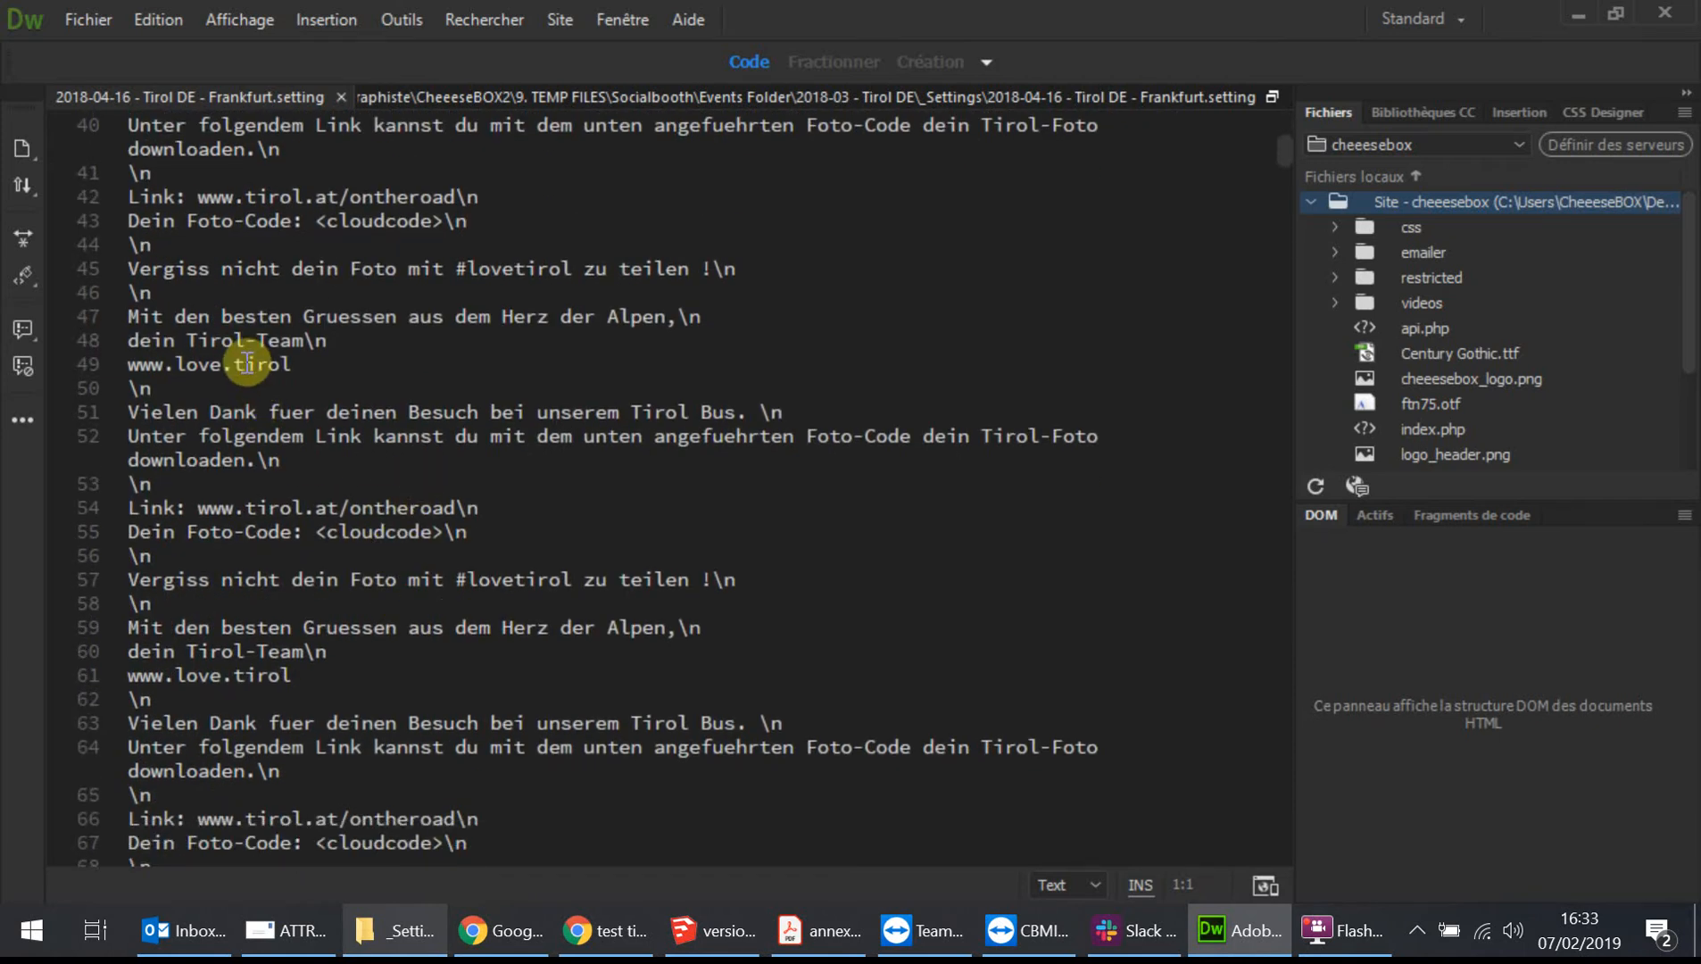
pyautogui.scroll(2, 268, 365)
pyautogui.scroll(3, 286, 384)
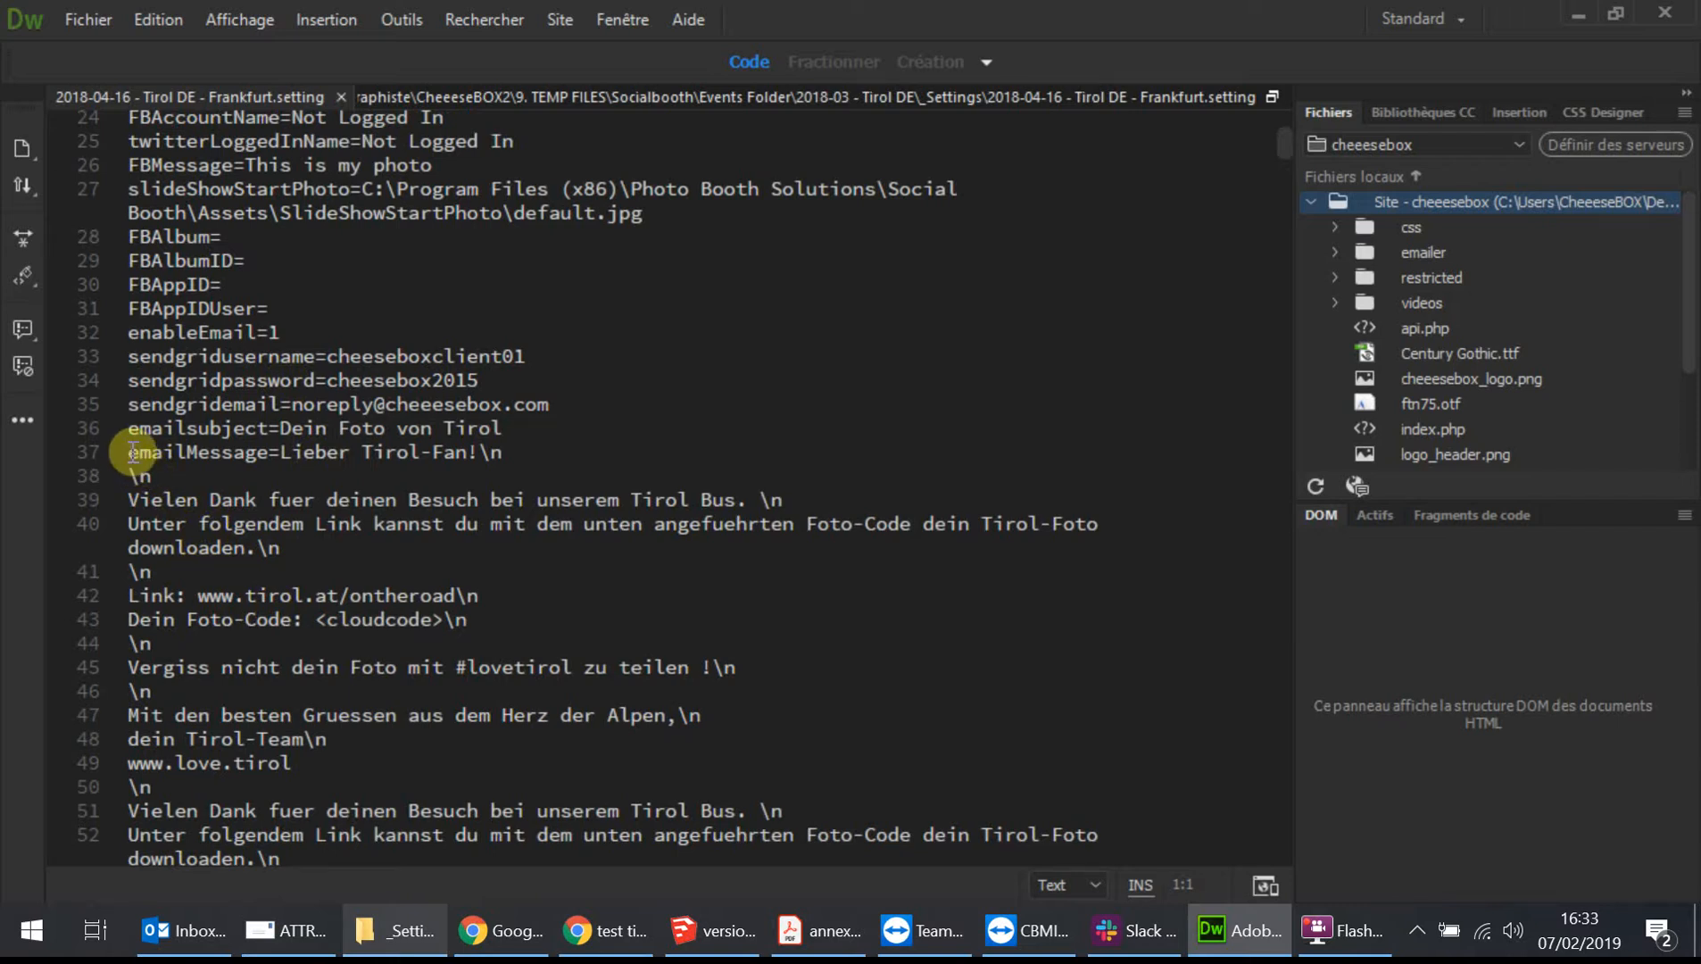
pyautogui.moveTo(132, 453); pyautogui.dragTo(279, 456)
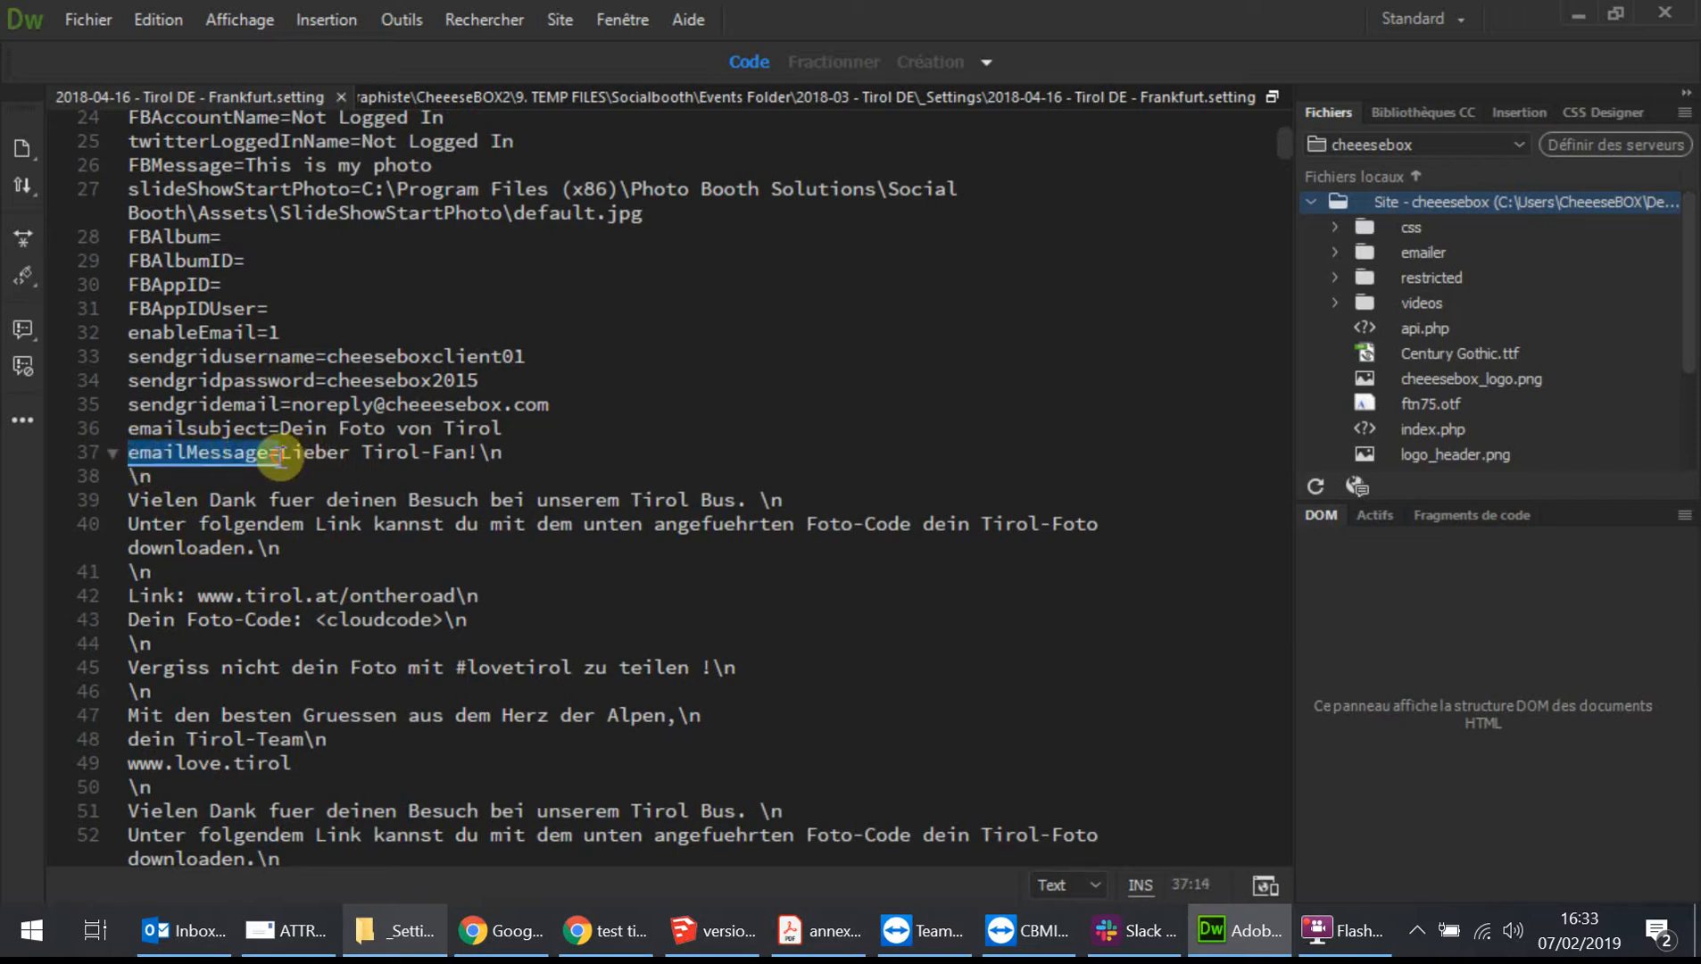
pyautogui.click(519, 455)
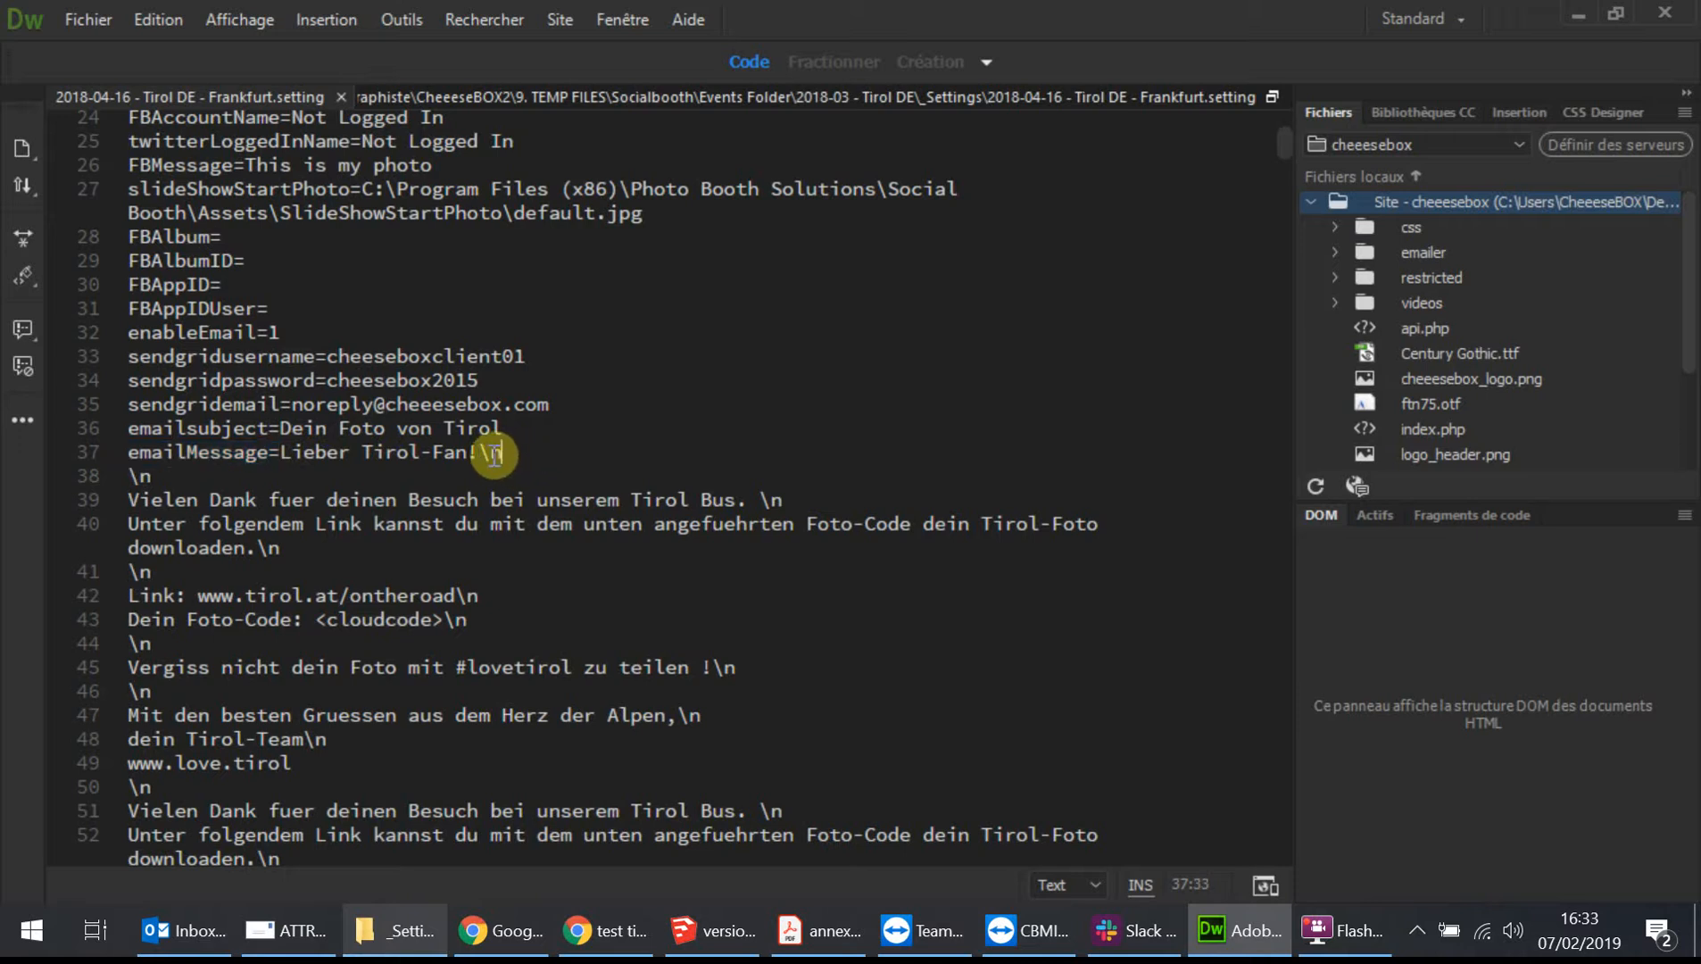
pyautogui.doubleClick(486, 455)
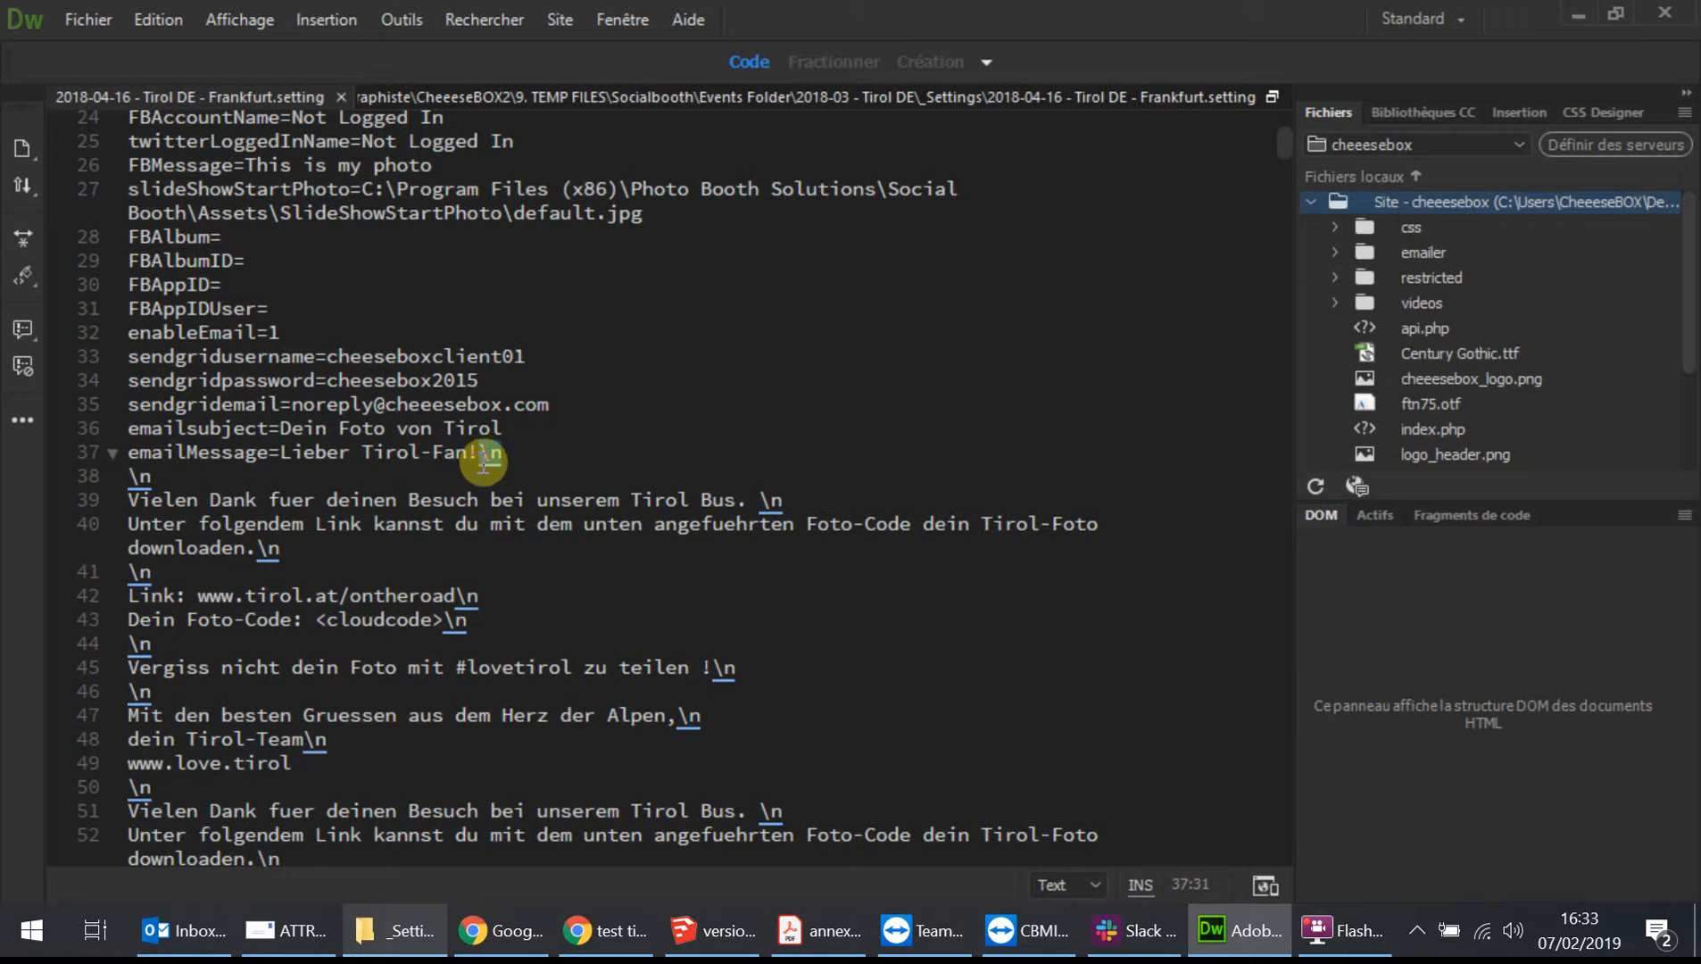
# Scroll through the settings file to examine the repeated copies of the email message text.
pyautogui.click(525, 457)
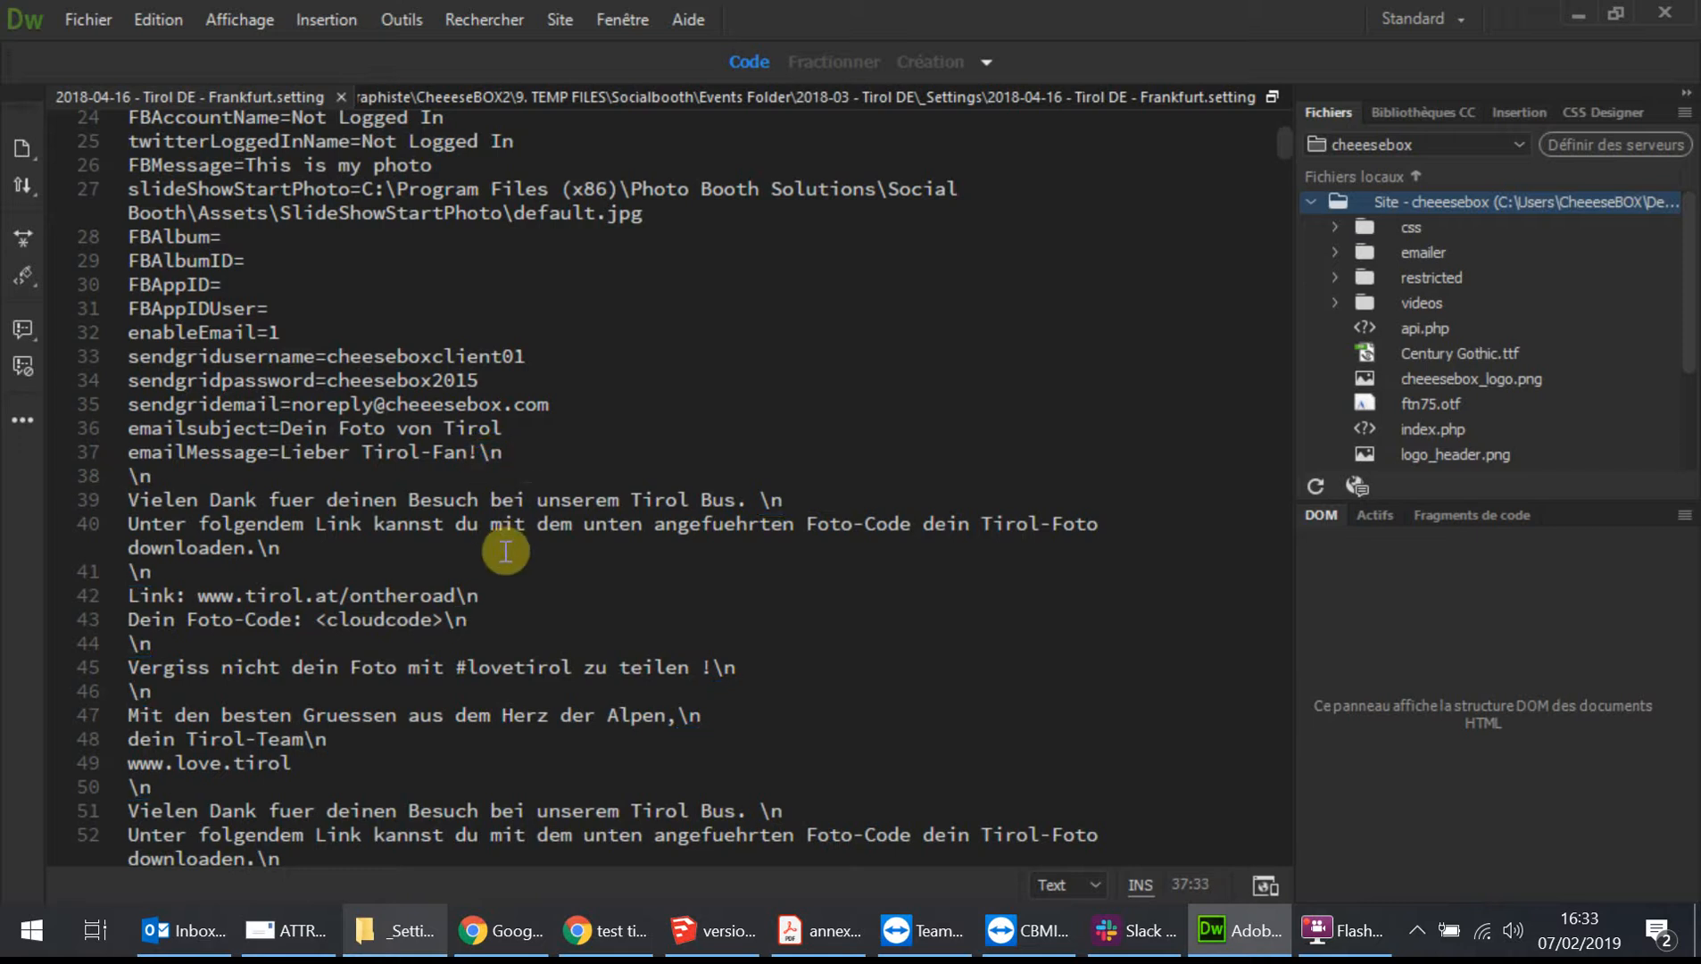
pyautogui.scroll(-2, 415, 654)
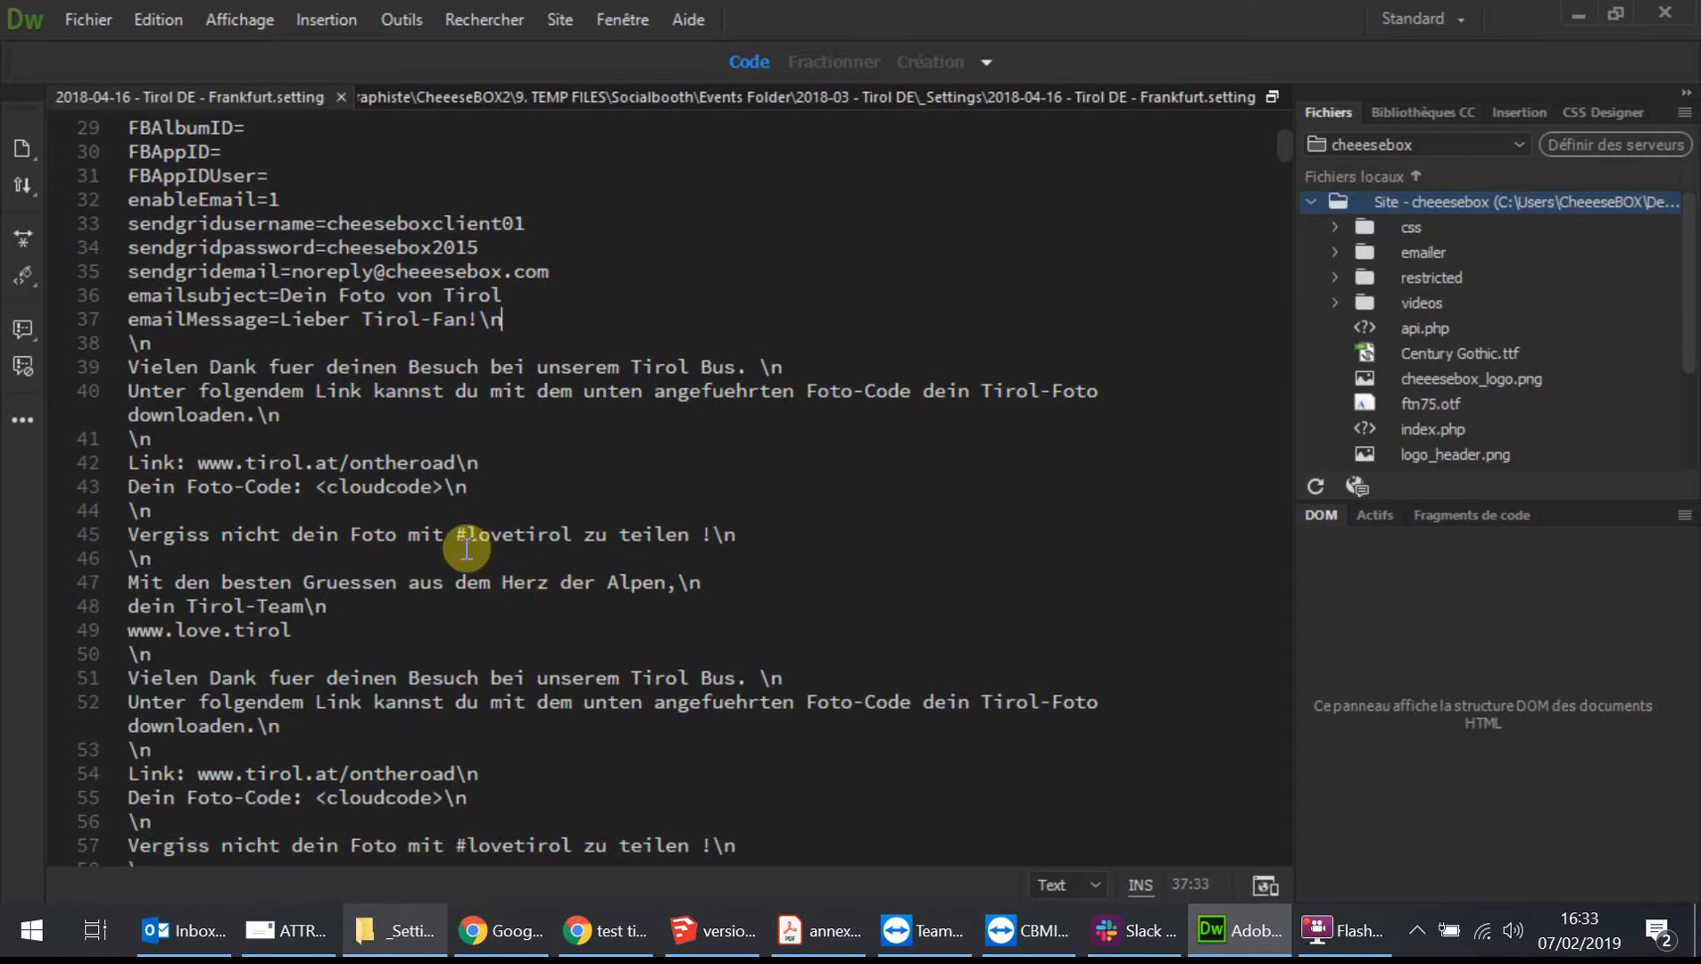
pyautogui.scroll(-4, 464, 543)
pyautogui.scroll(2, 406, 441)
pyautogui.scroll(-2, 409, 531)
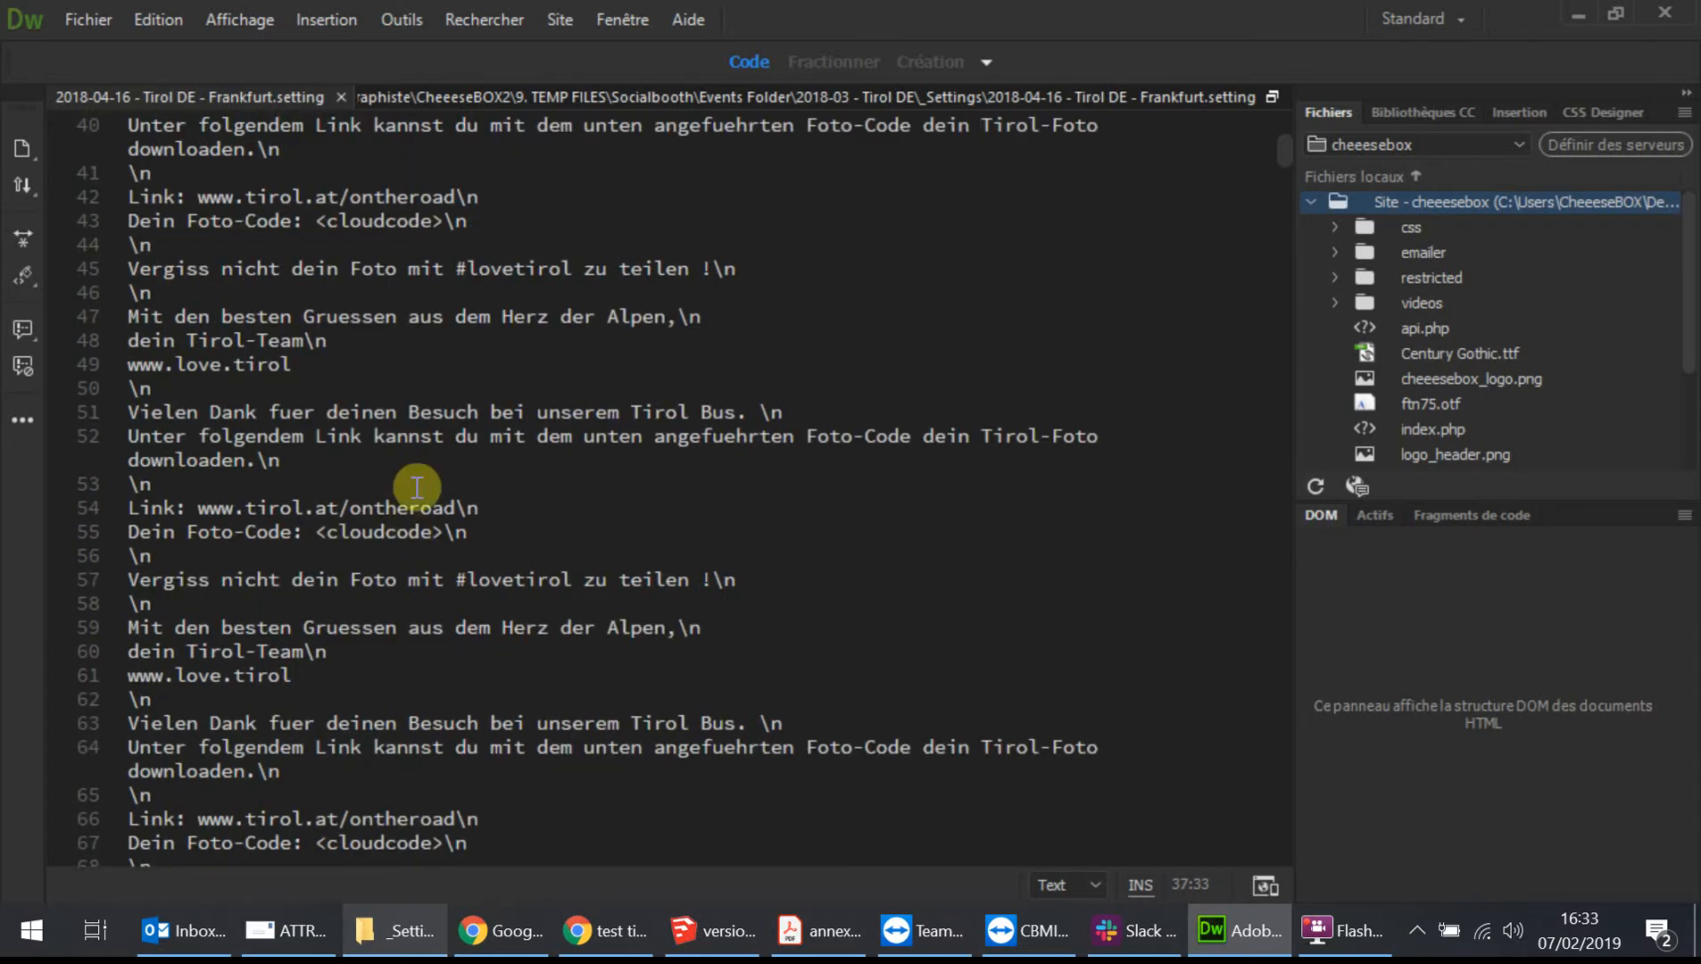
pyautogui.scroll(-5, 433, 482)
pyautogui.scroll(1, 462, 556)
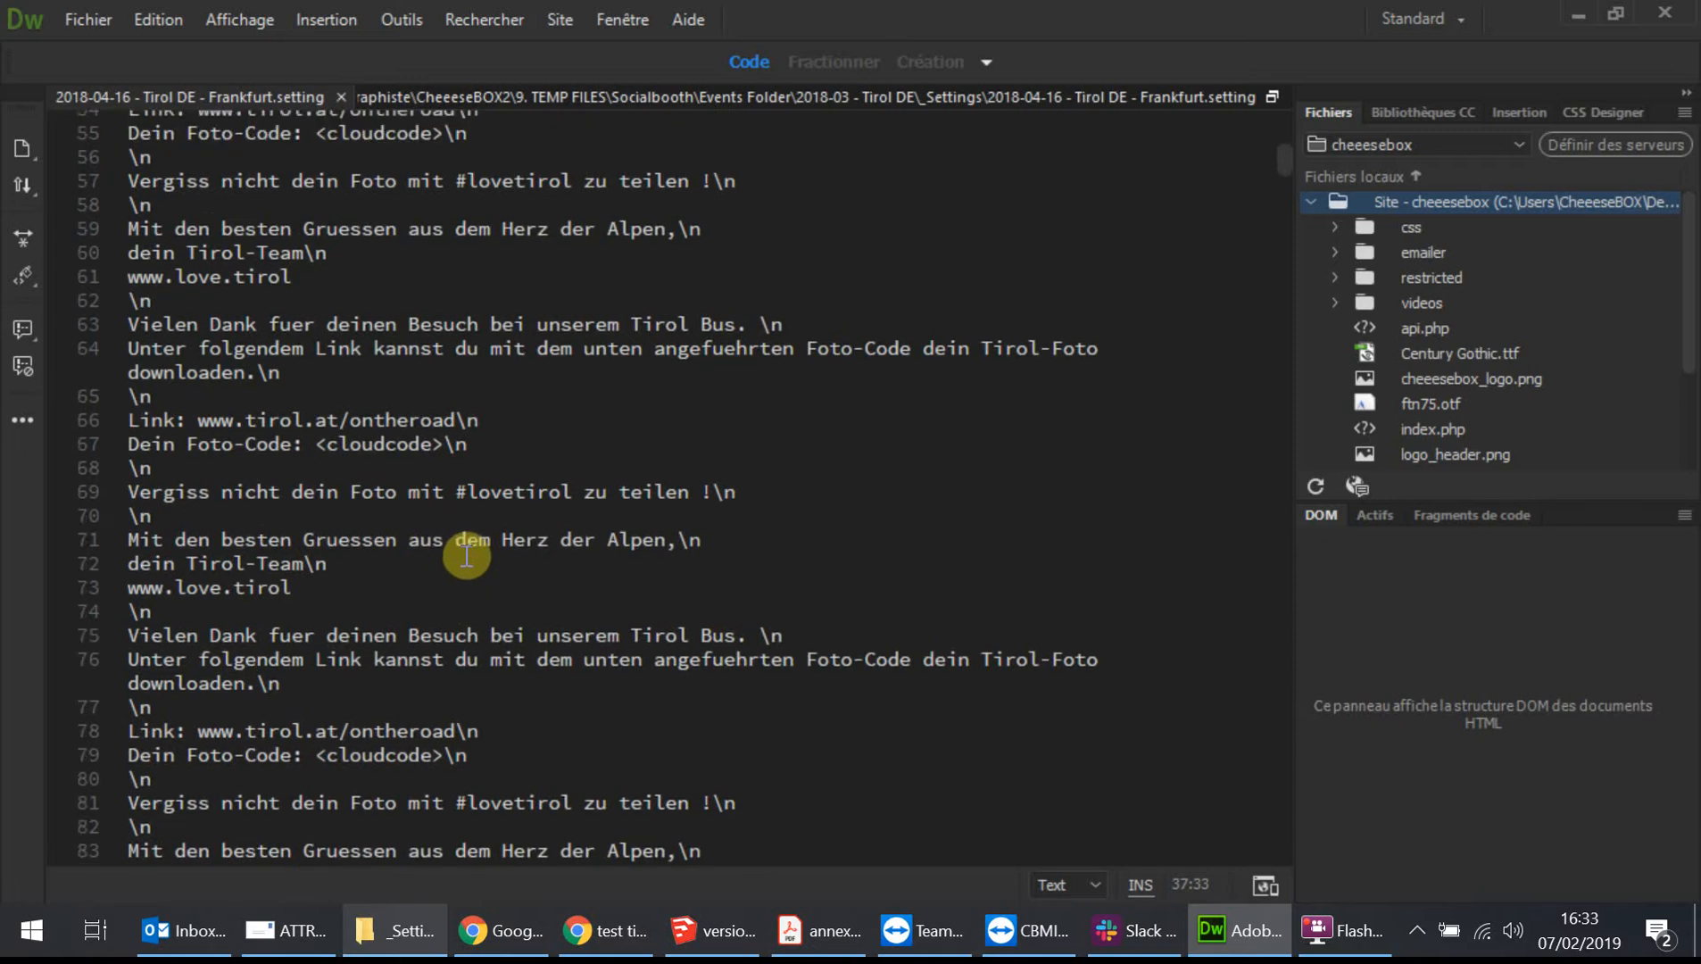
pyautogui.scroll(2, 503, 420)
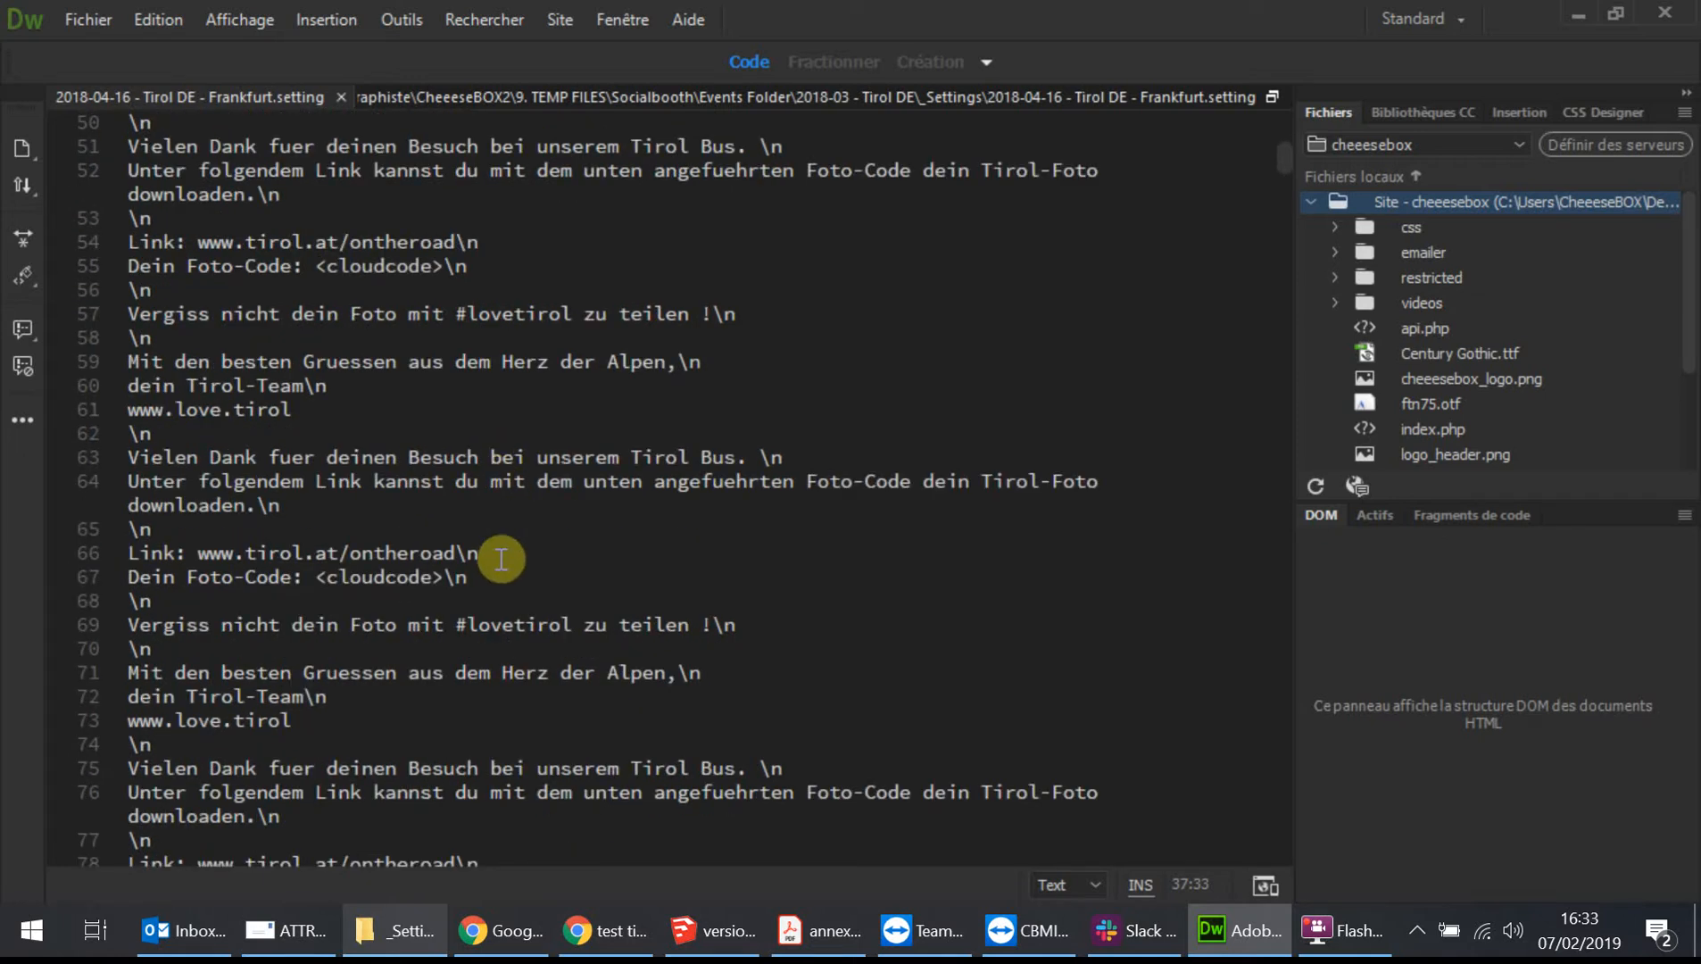
pyautogui.scroll(-2, 492, 566)
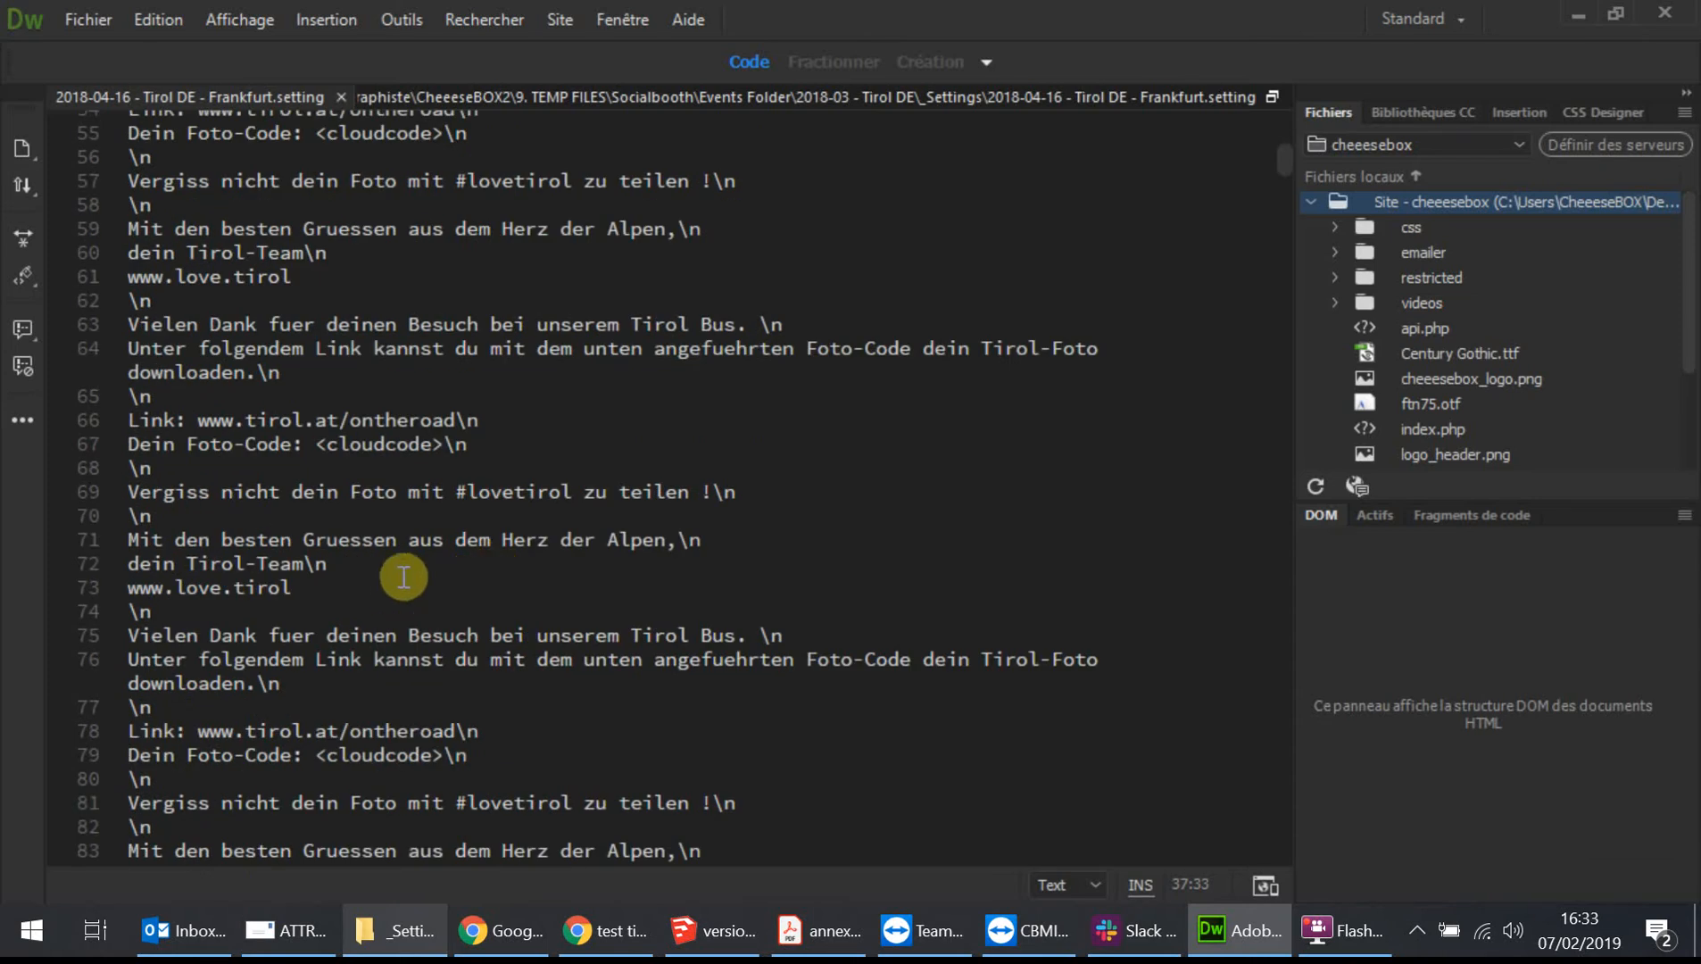
pyautogui.scroll(-7, 404, 576)
pyautogui.scroll(-20, 410, 560)
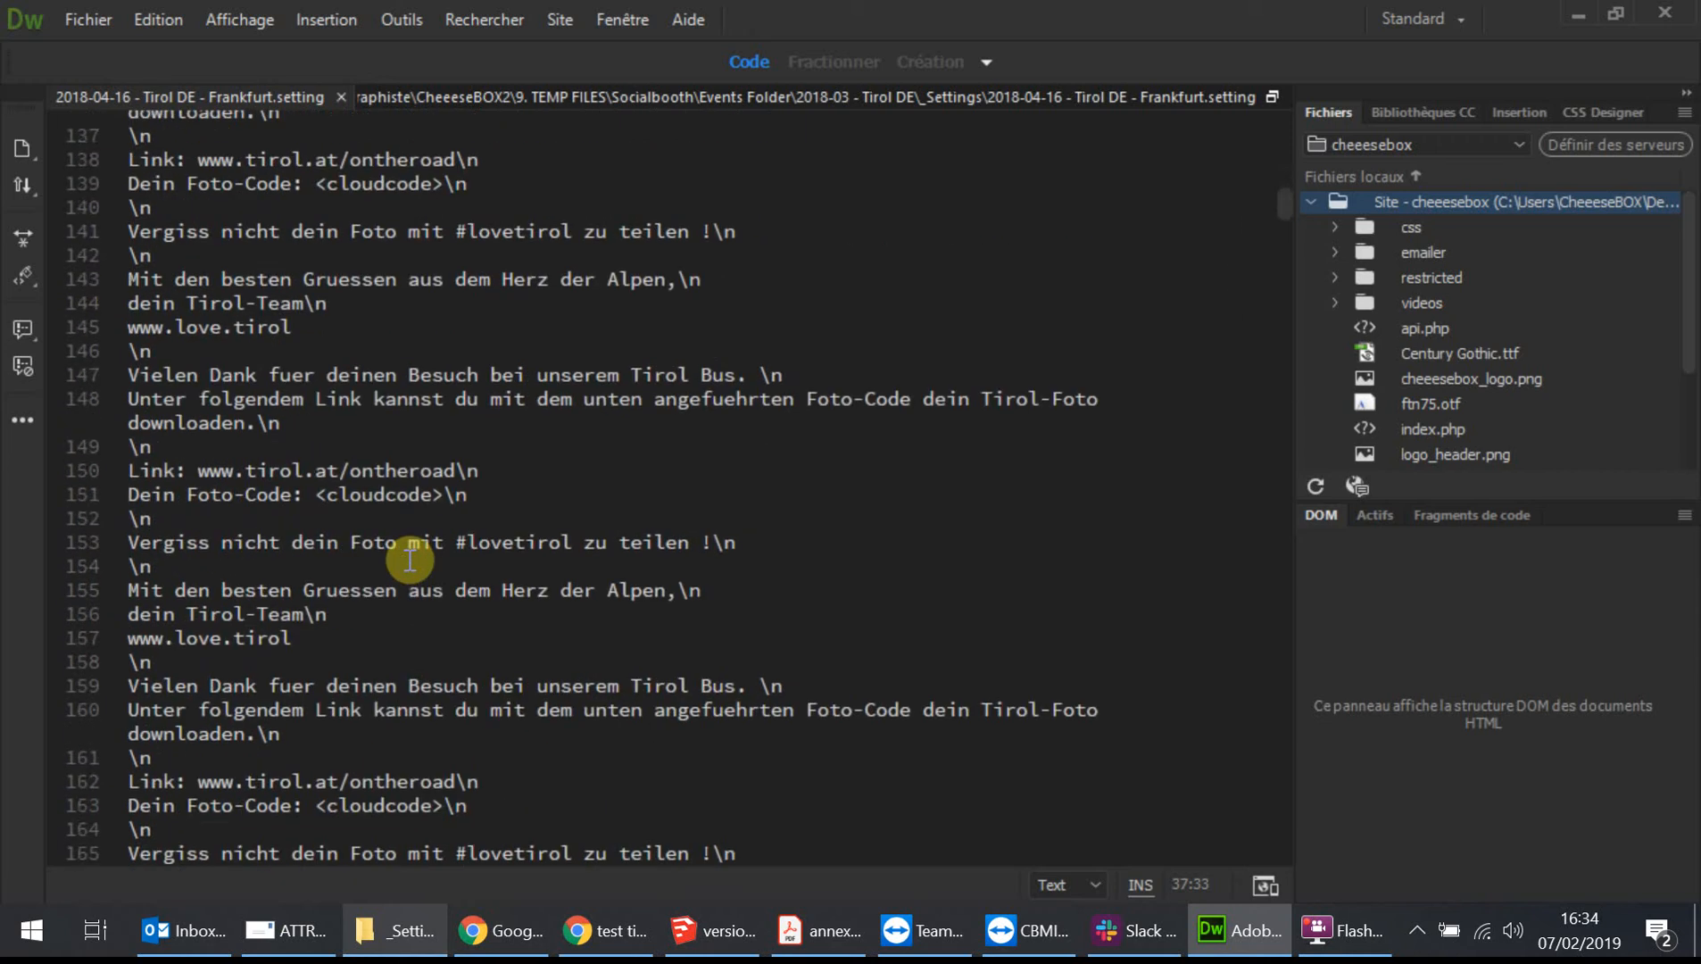
pyautogui.scroll(-20, 410, 561)
pyautogui.scroll(-20, 410, 560)
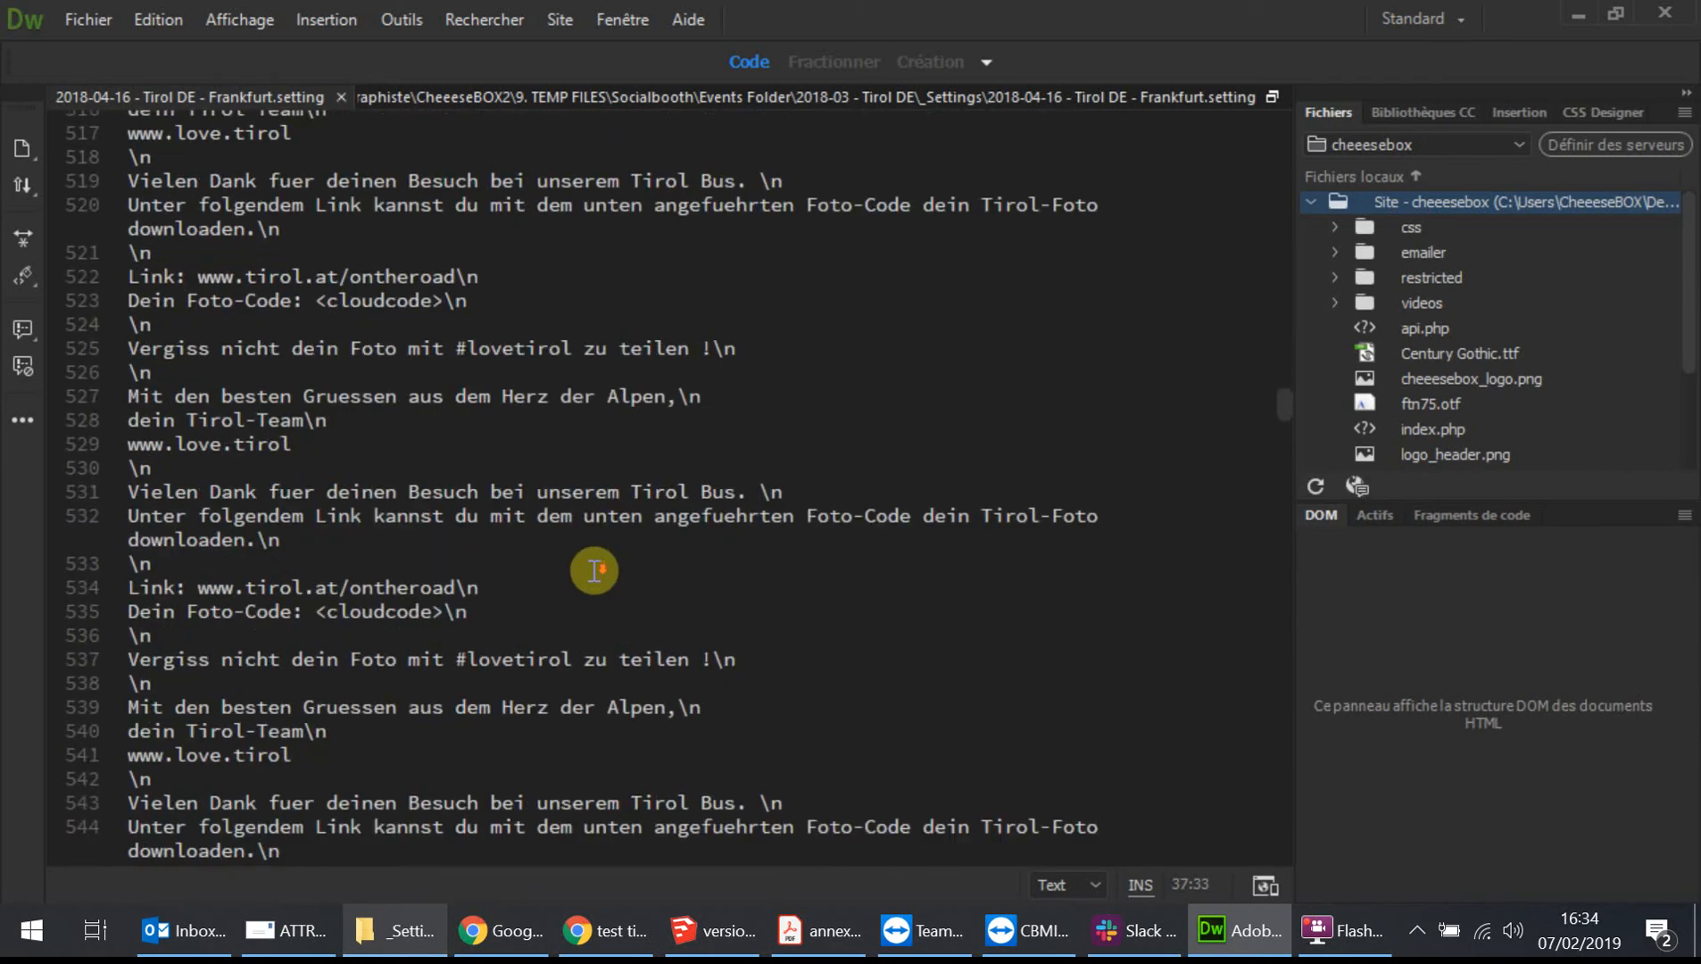
pyautogui.scroll(-20, 594, 570)
pyautogui.scroll(-20, 593, 580)
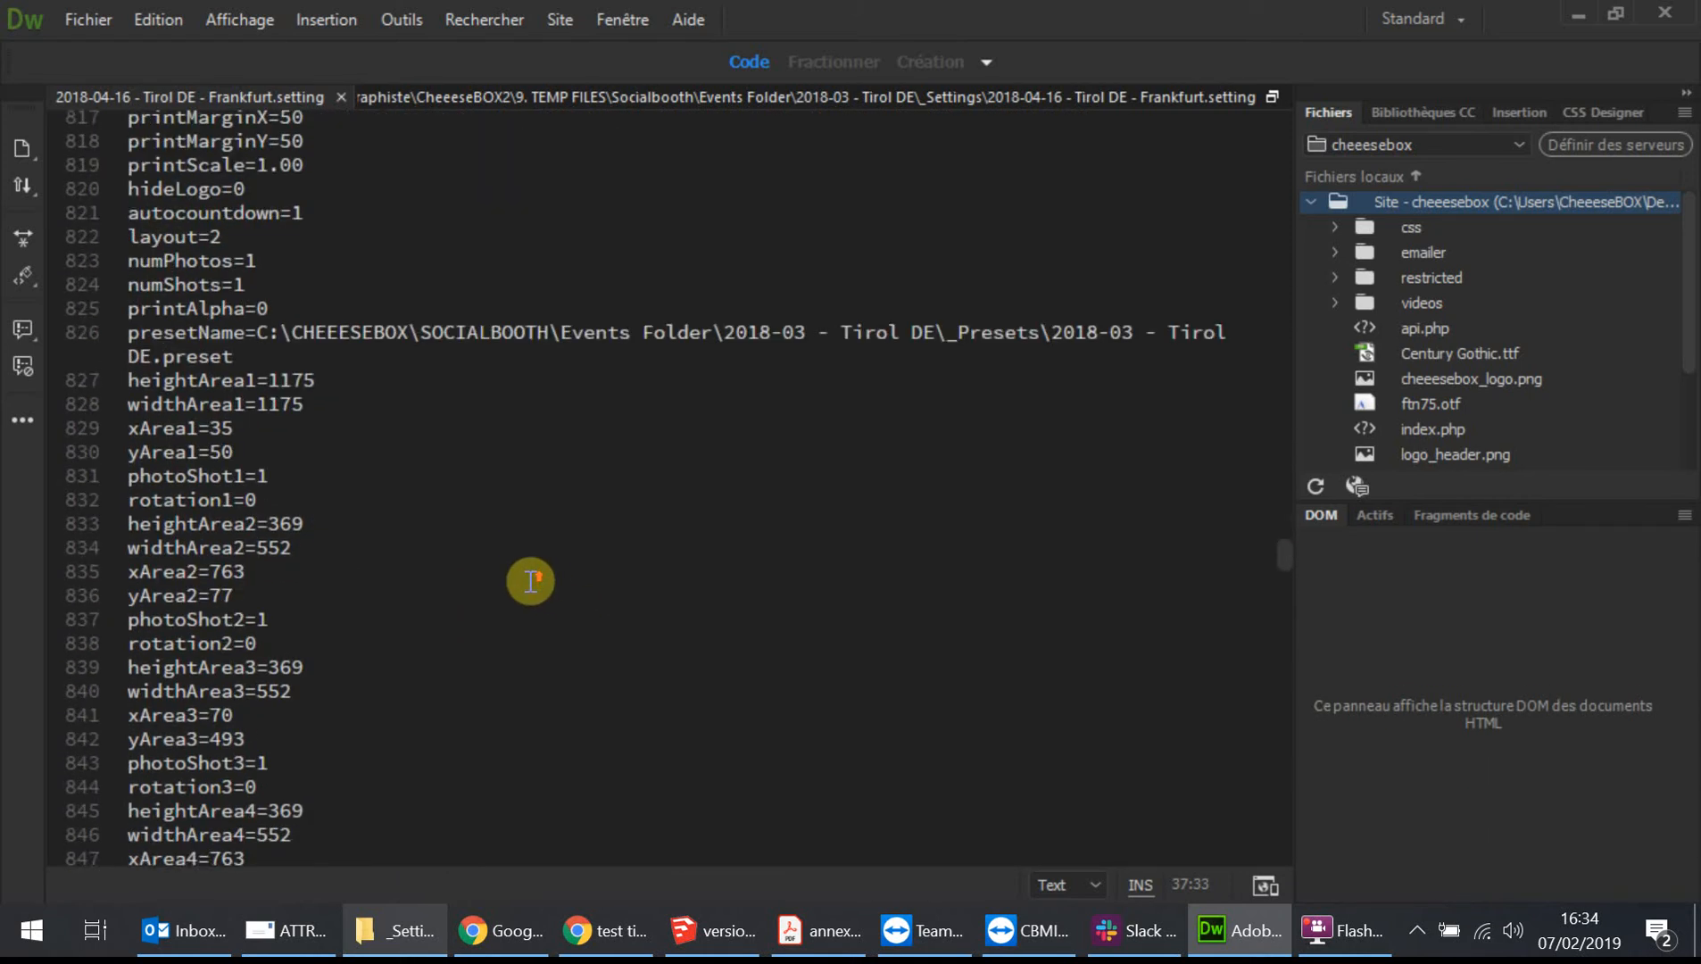
pyautogui.scroll(15, 525, 584)
pyautogui.scroll(-4, 518, 589)
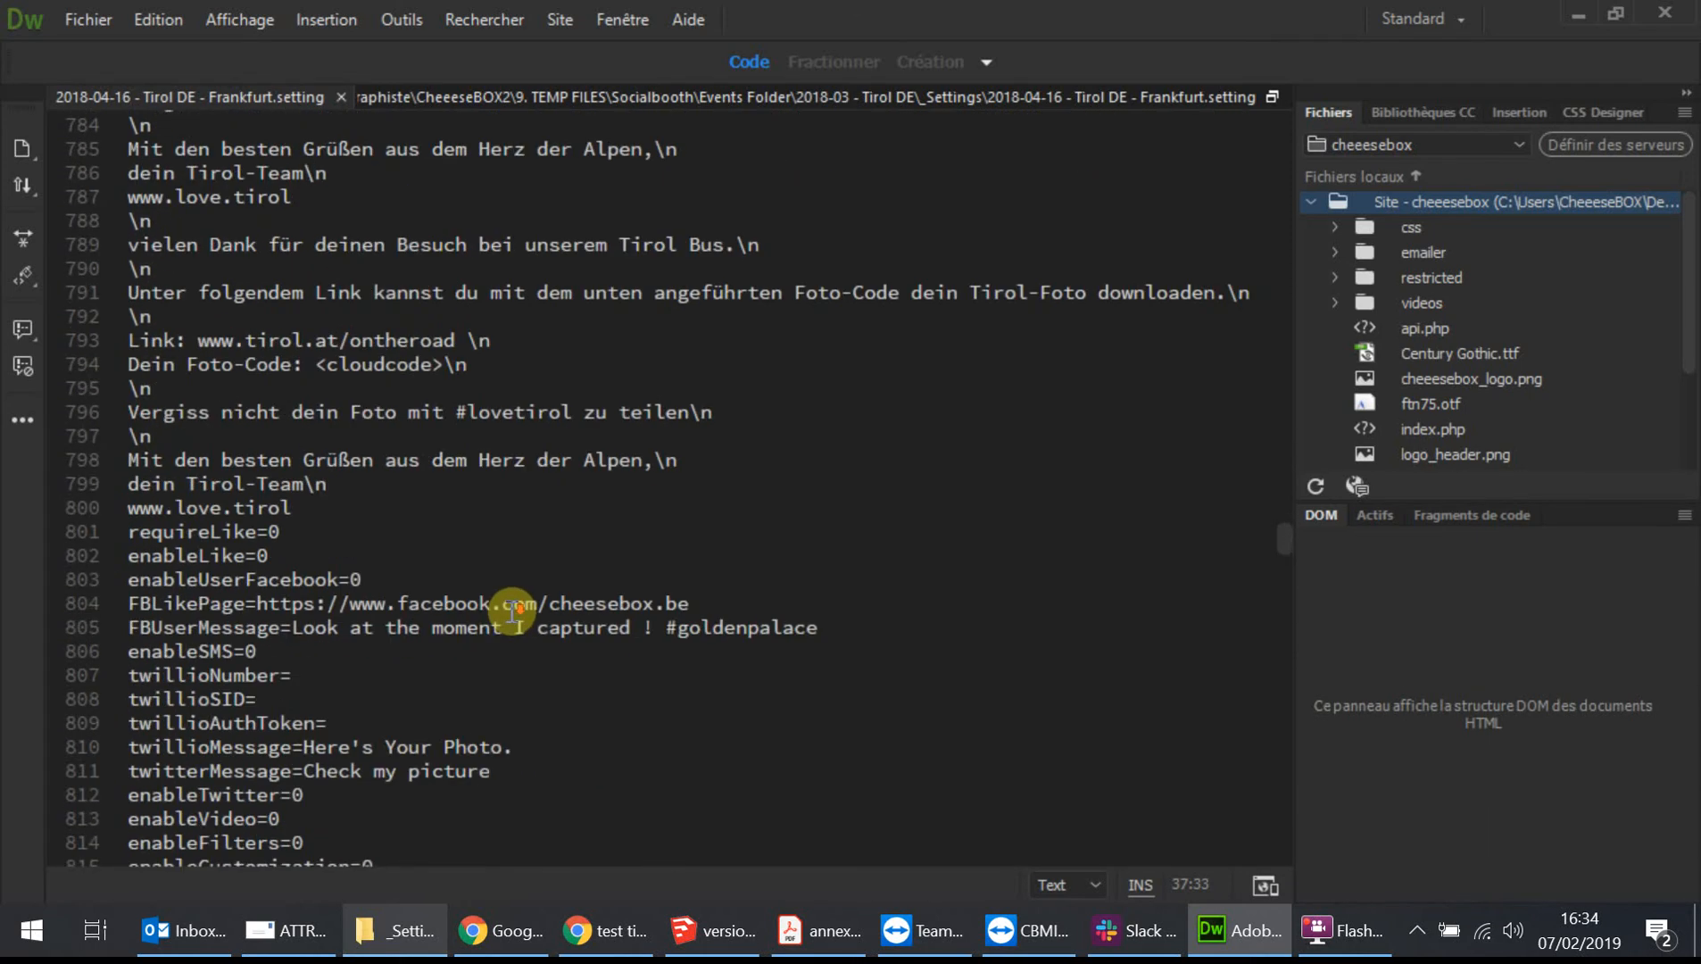
# Delete the duplicated message blocks between the first copy of the message and the requireLike entry.
pyautogui.click(302, 507)
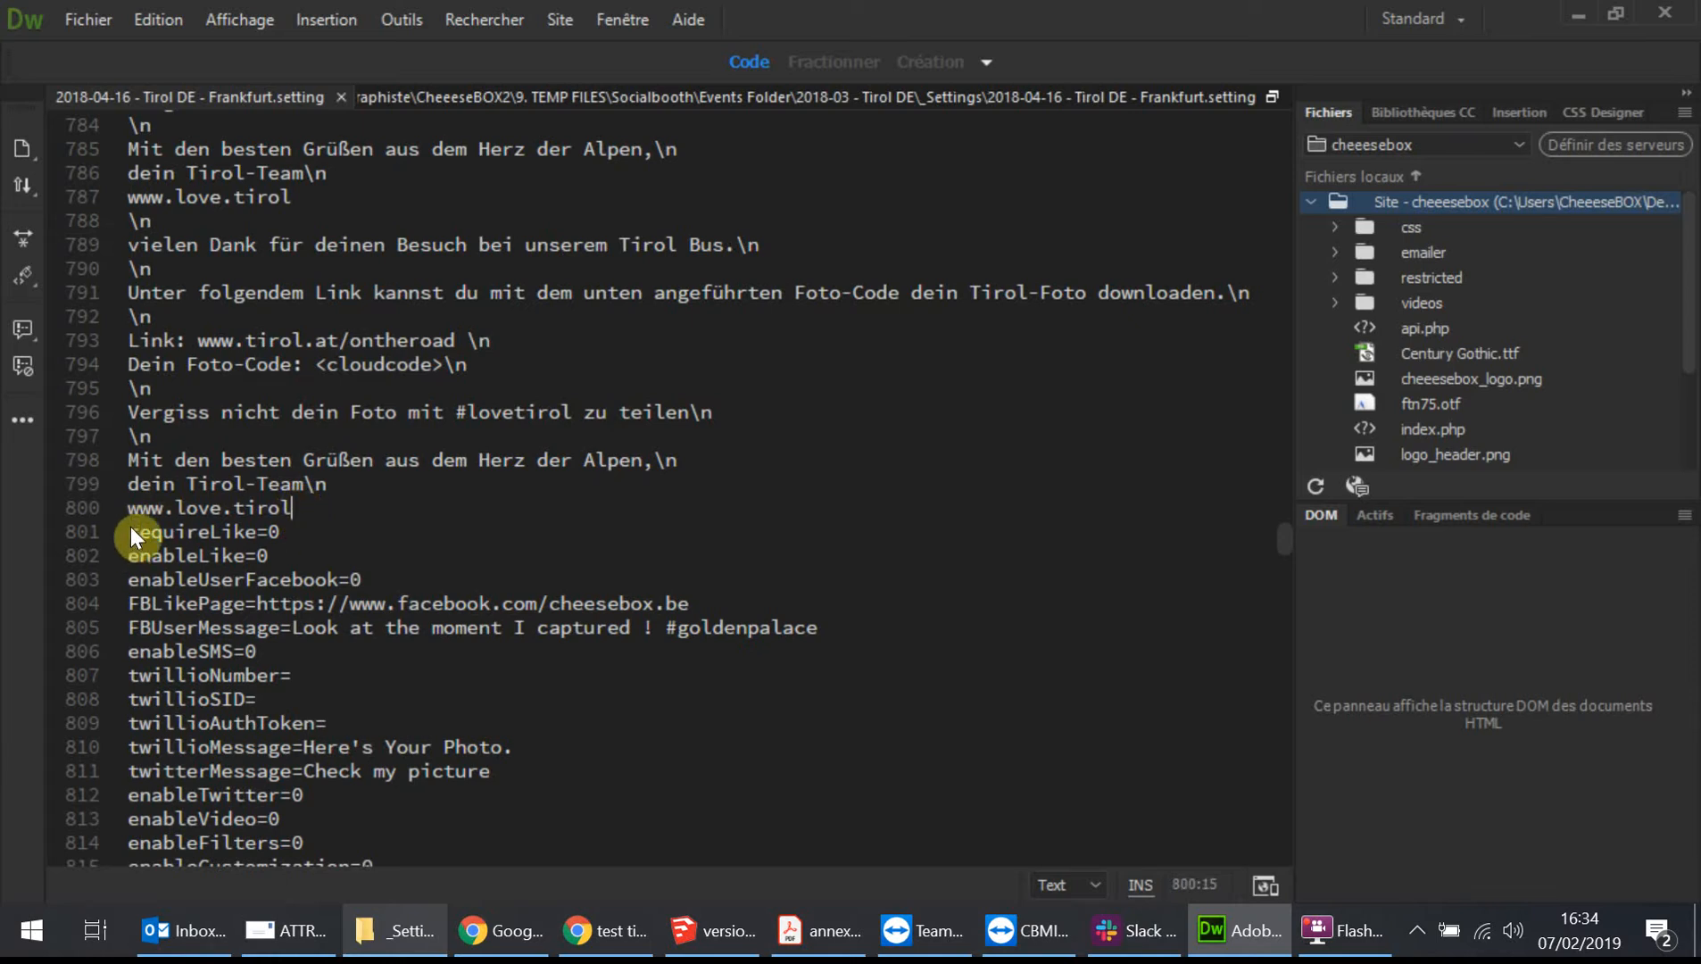
pyautogui.moveTo(308, 509); pyautogui.dragTo(163, 174)
pyautogui.moveTo(131, 276); pyautogui.dragTo(121, 731)
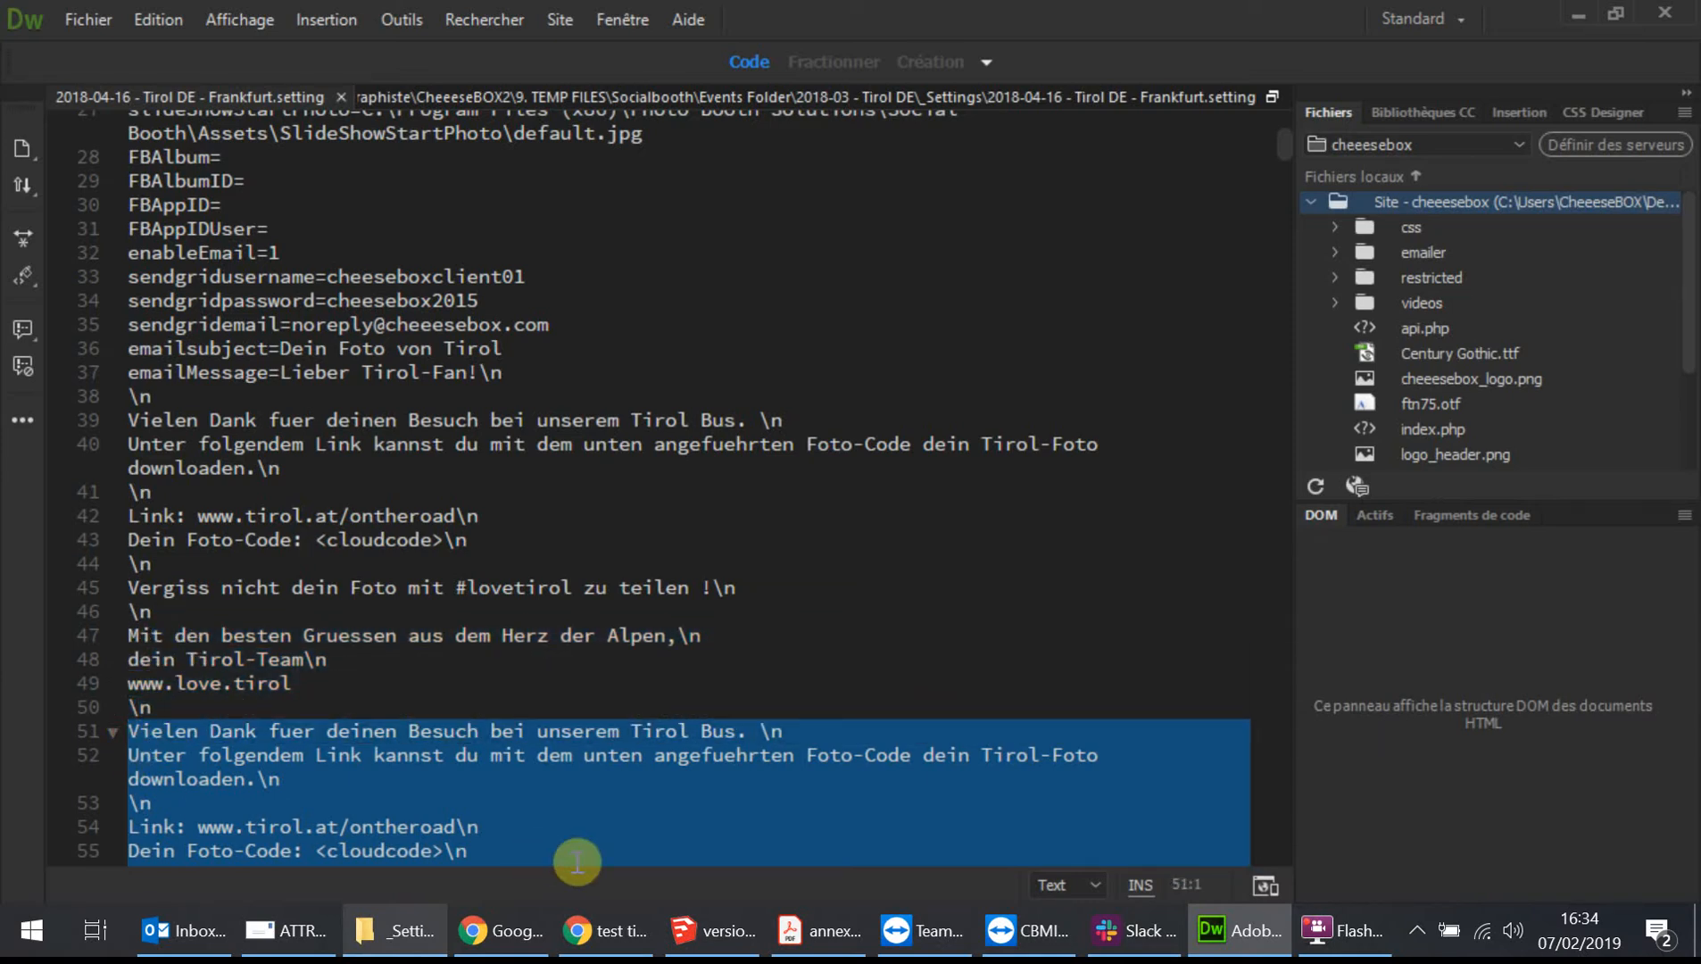
pyautogui.press('Delete')
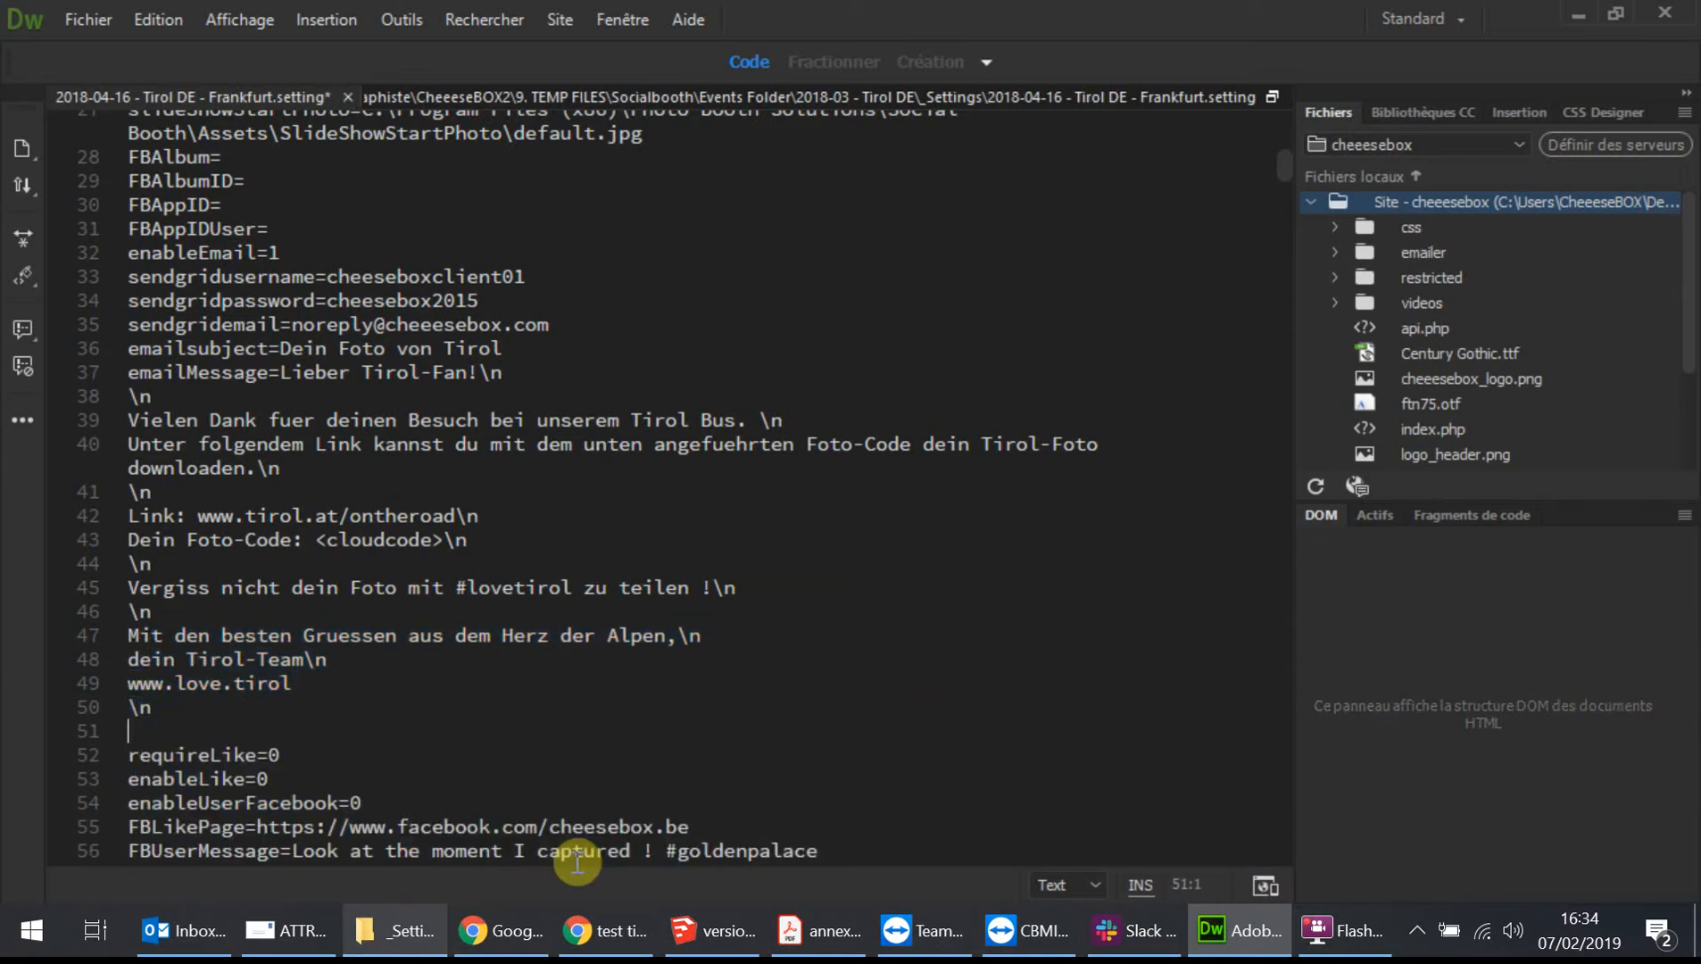
# Switch to the remote booth session and test entering line breaks in its Email Message field.
pyautogui.click(536, 372)
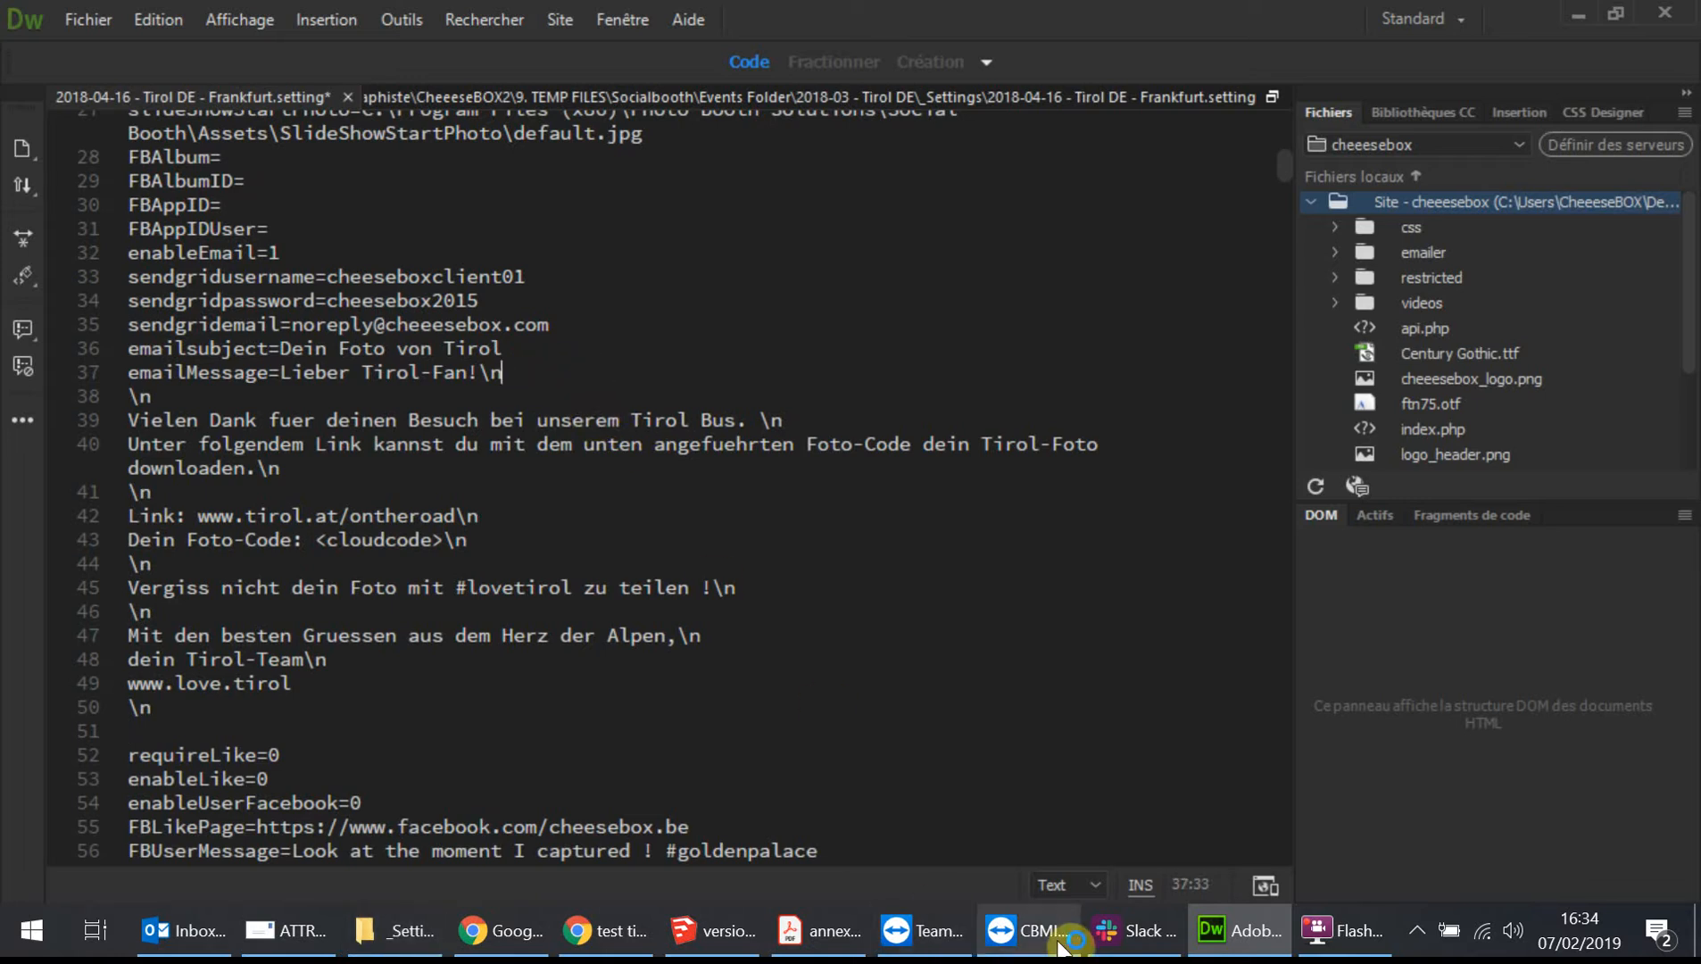
pyautogui.click(1030, 930)
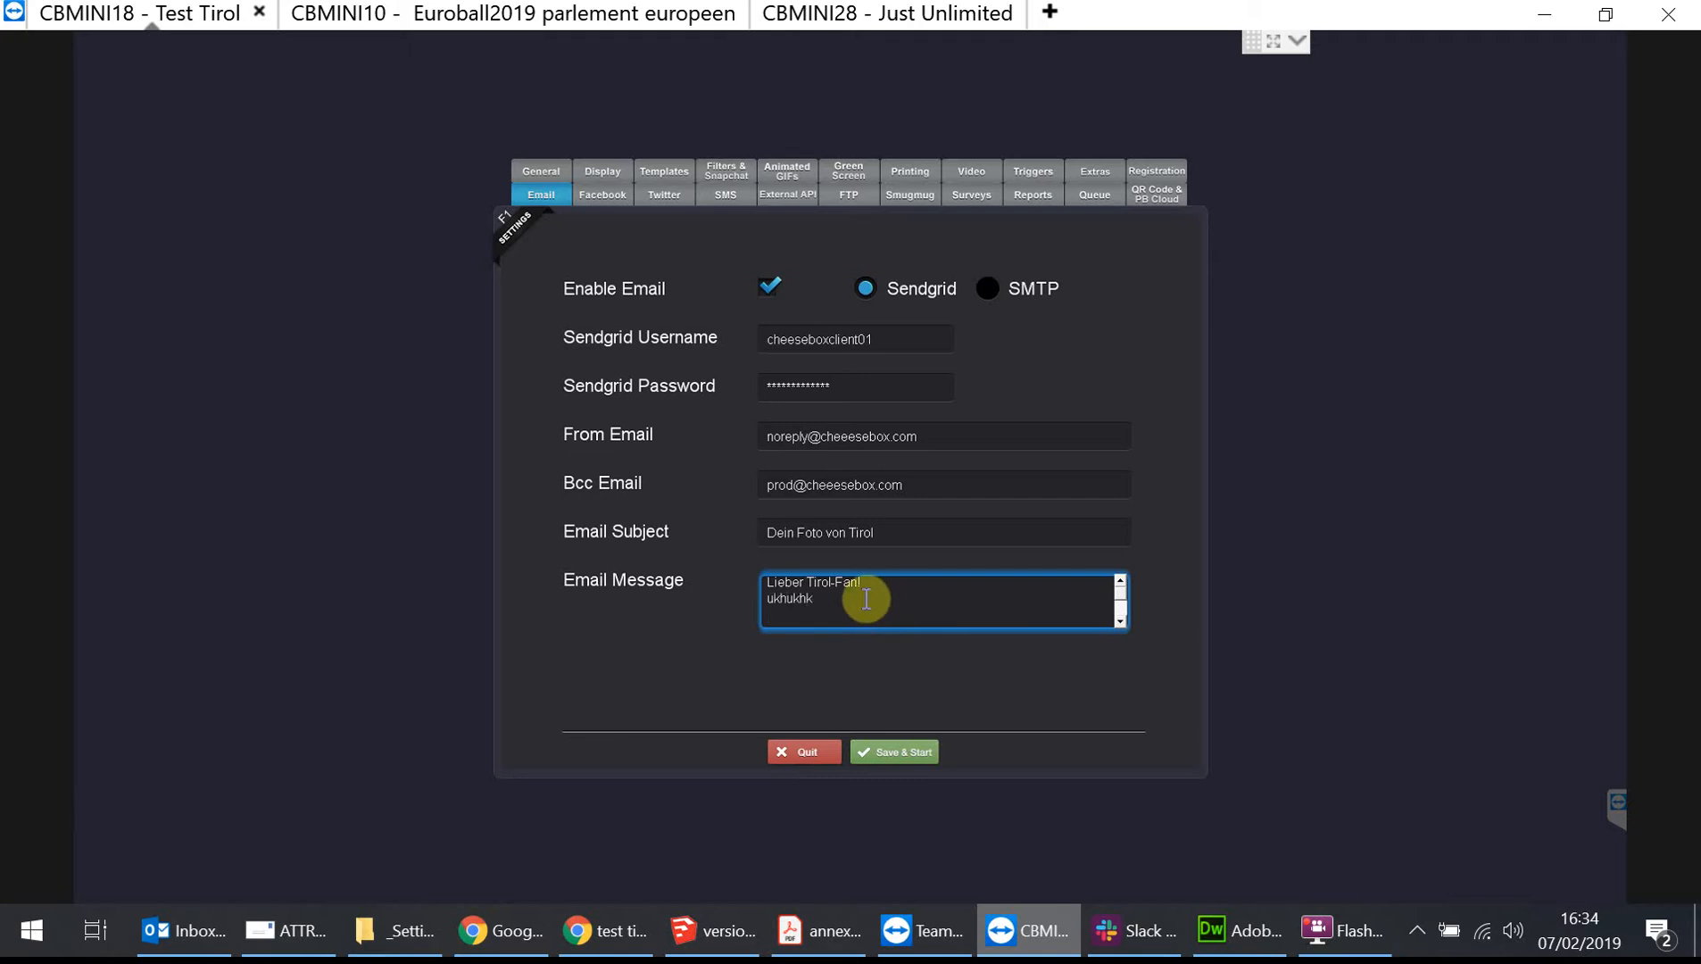
pyautogui.press('Return')
pyautogui.press('Return')
pyautogui.click(1239, 944)
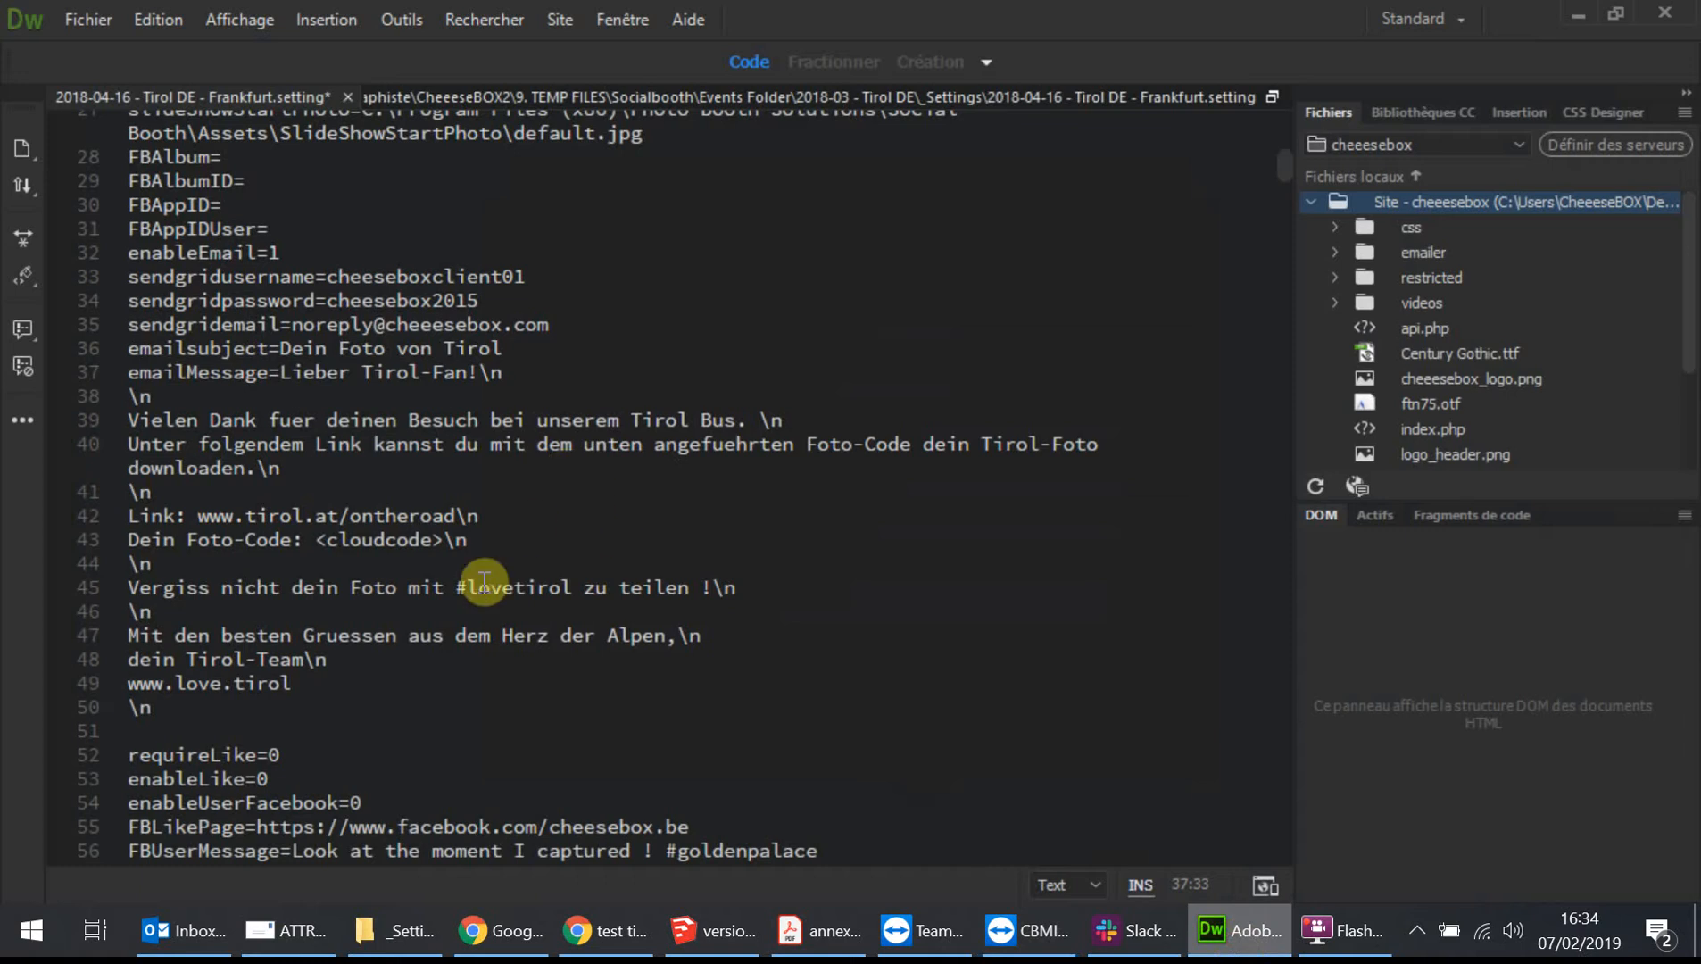
# Merge the thanks, download, link and photo-code lines onto the emailMessage line by removing their line breaks.
pyautogui.click(157, 714)
pyautogui.moveTo(157, 714); pyautogui.dragTo(134, 409)
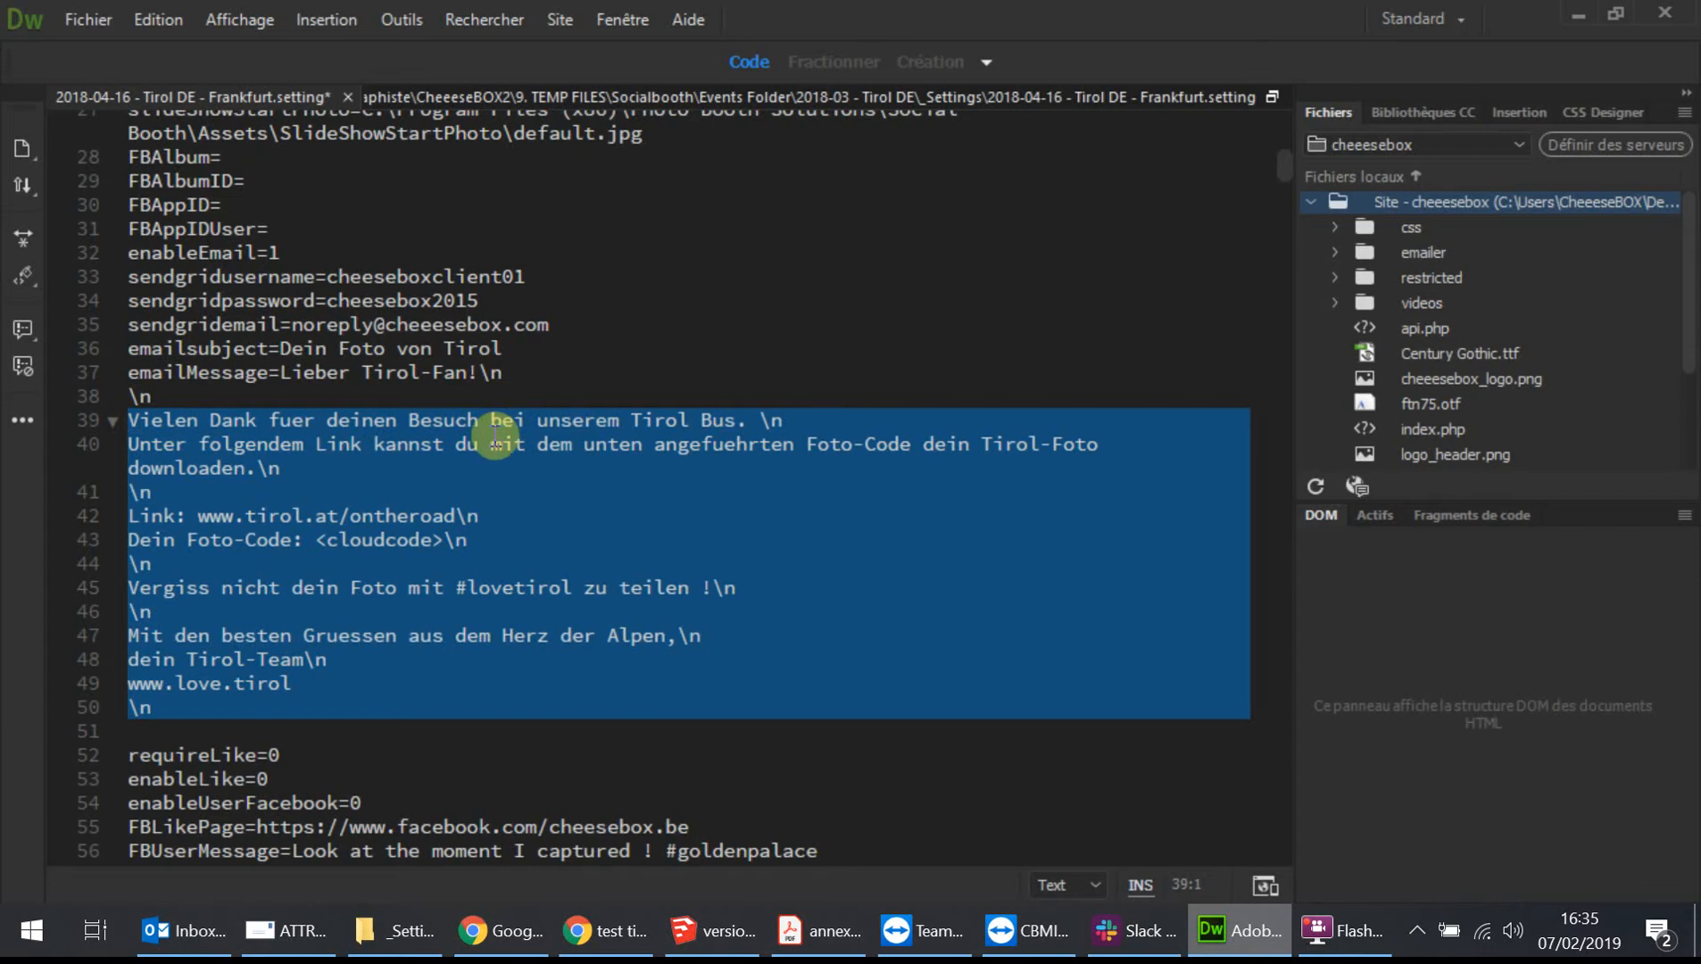
pyautogui.click(590, 378)
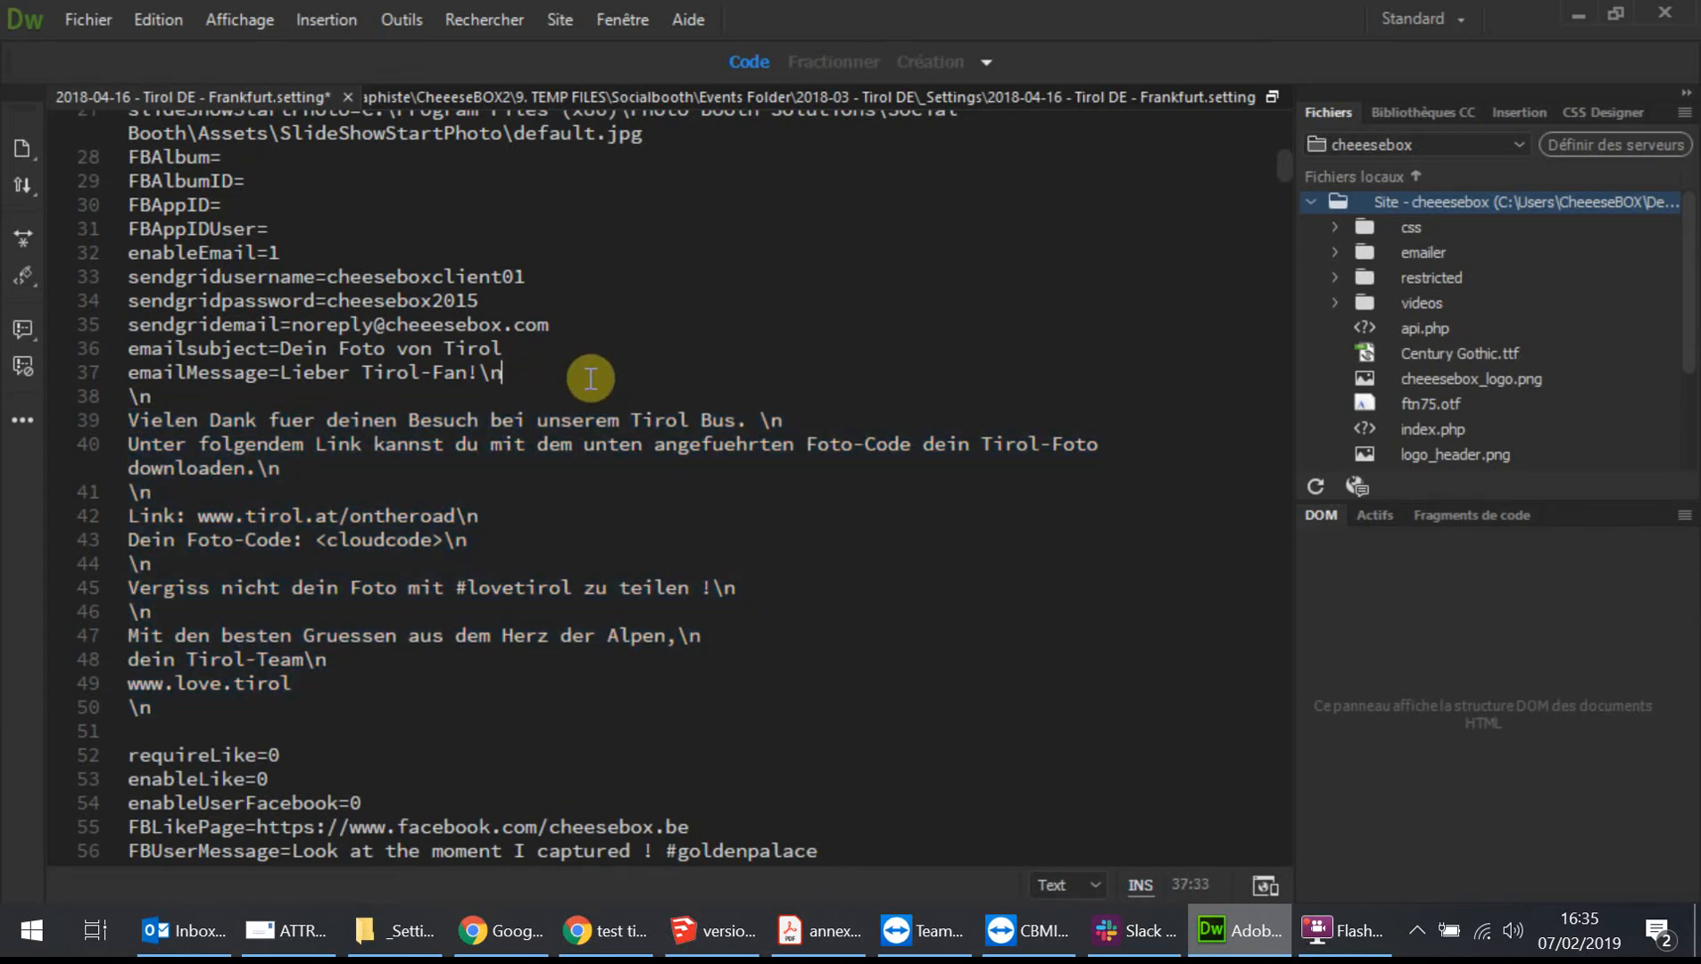
pyautogui.press('Delete')
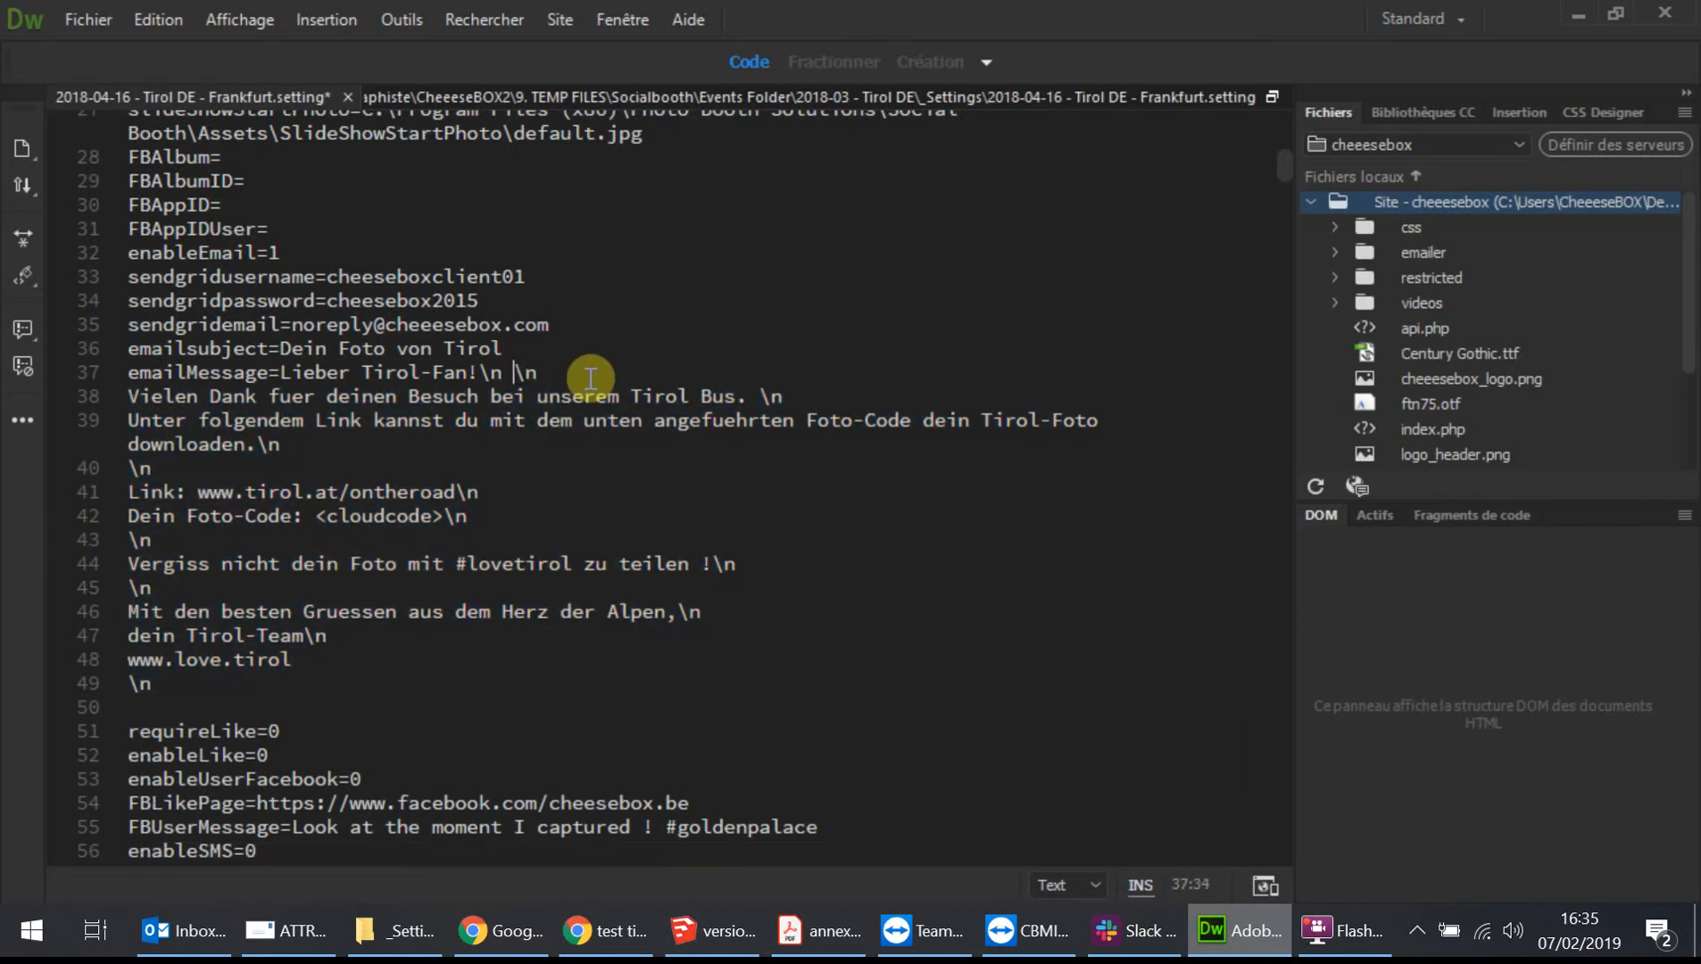
pyautogui.press('End')
pyautogui.press('Delete')
pyautogui.click(1220, 371)
pyautogui.press('Delete')
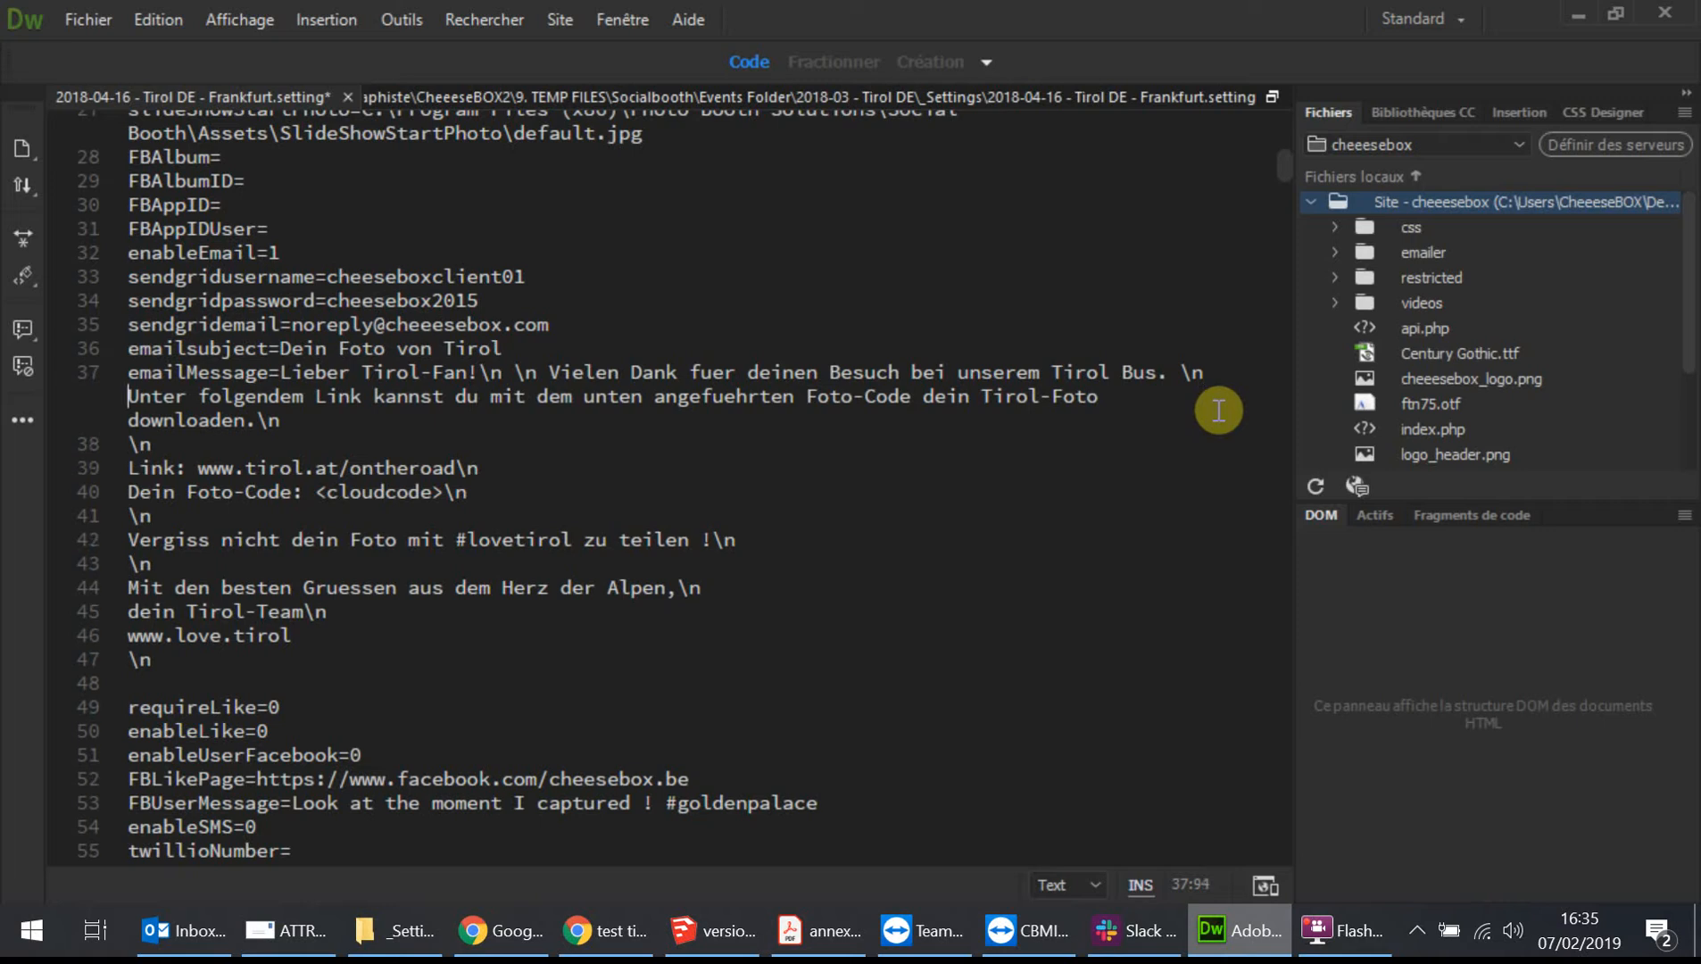
pyautogui.press('Down')
pyautogui.press('Left')
pyautogui.press('Right')
pyautogui.press('End')
pyautogui.press('Delete')
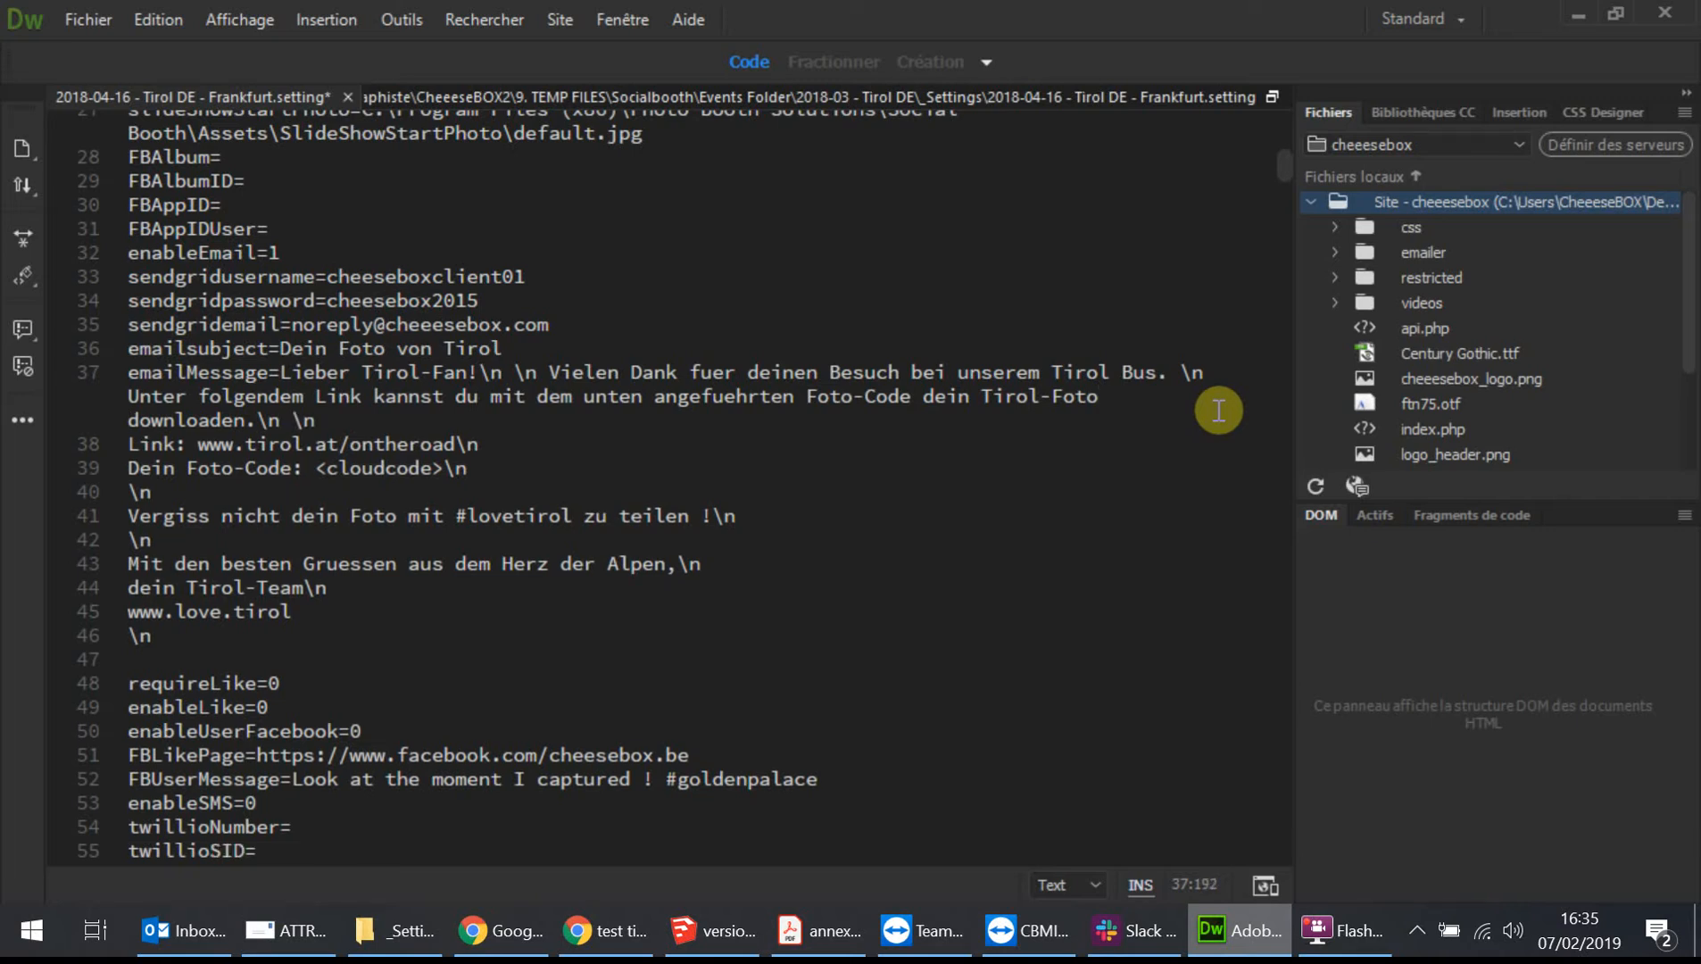
pyautogui.press('Delete')
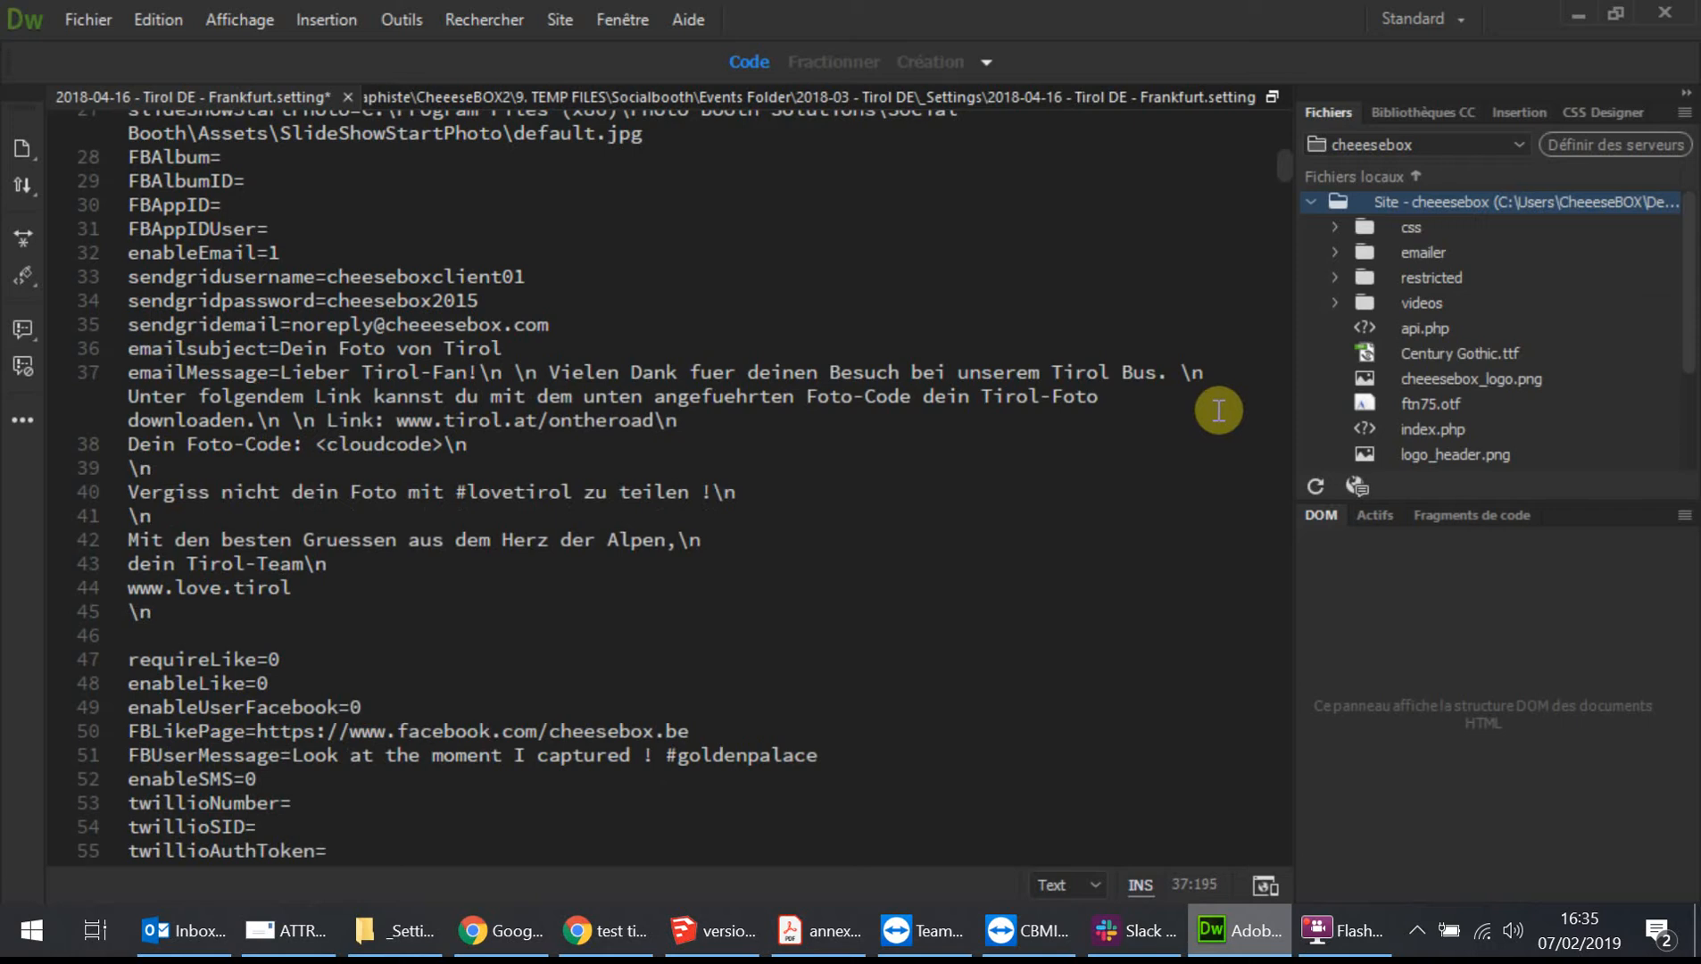
pyautogui.press('End')
pyautogui.press('Delete')
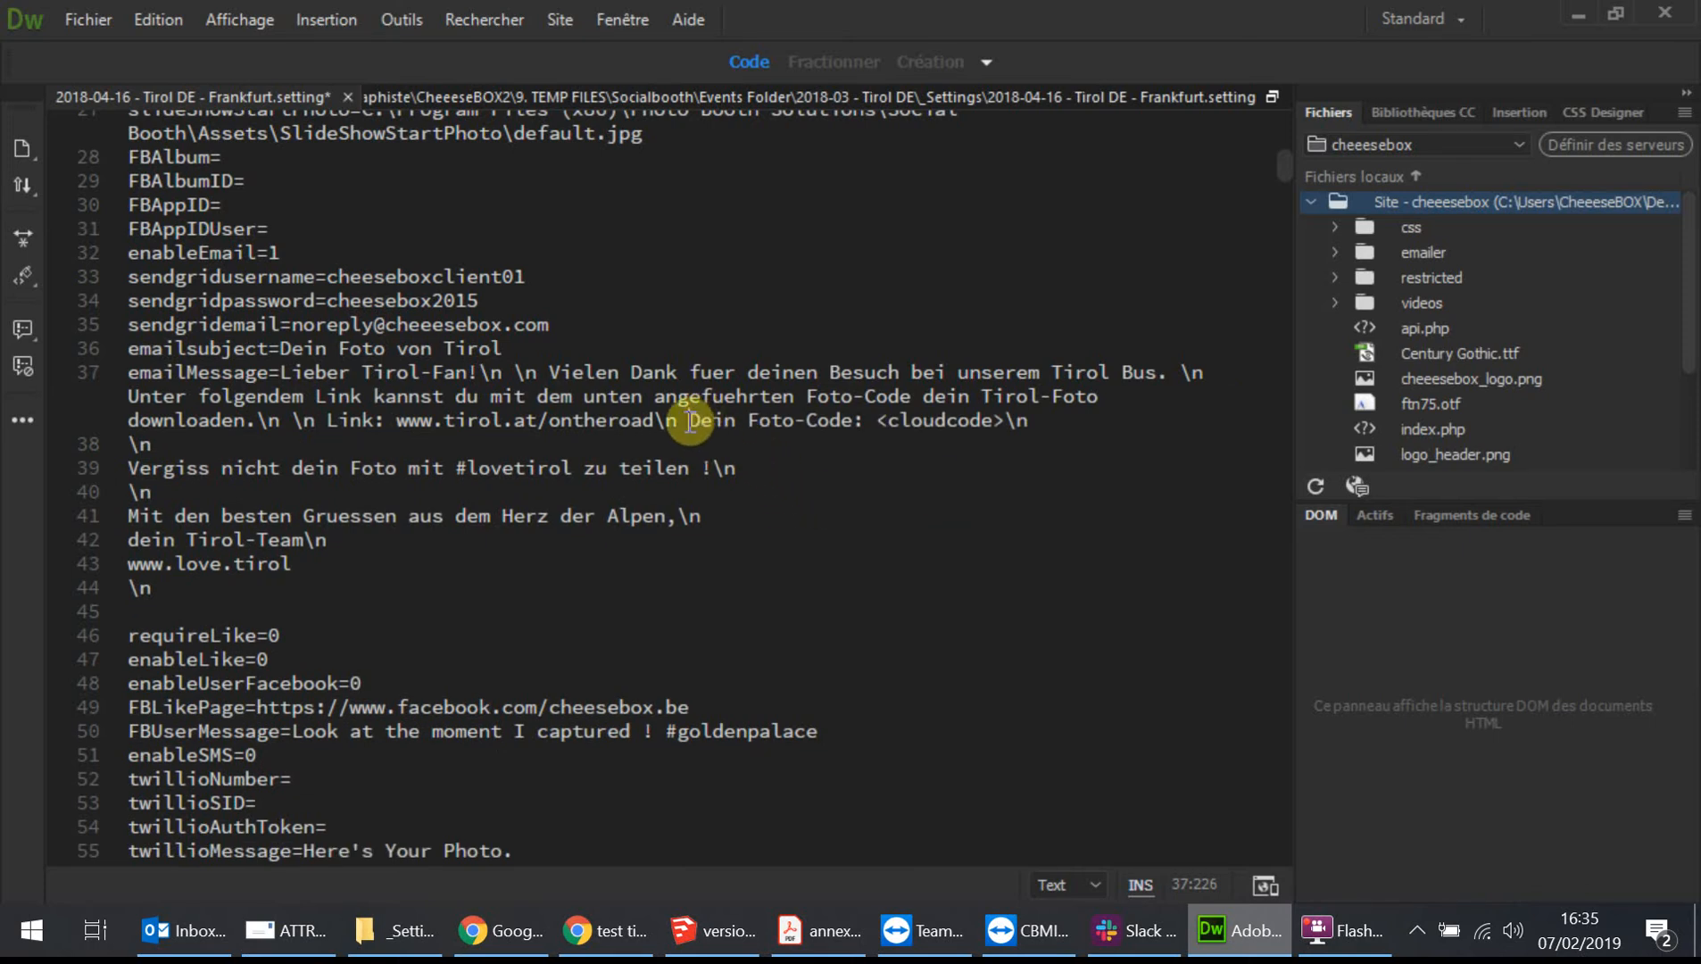
# Merge the hashtag, farewell, signature and website lines onto the emailMessage line, removing the trailing blank line.
pyautogui.click(1037, 427)
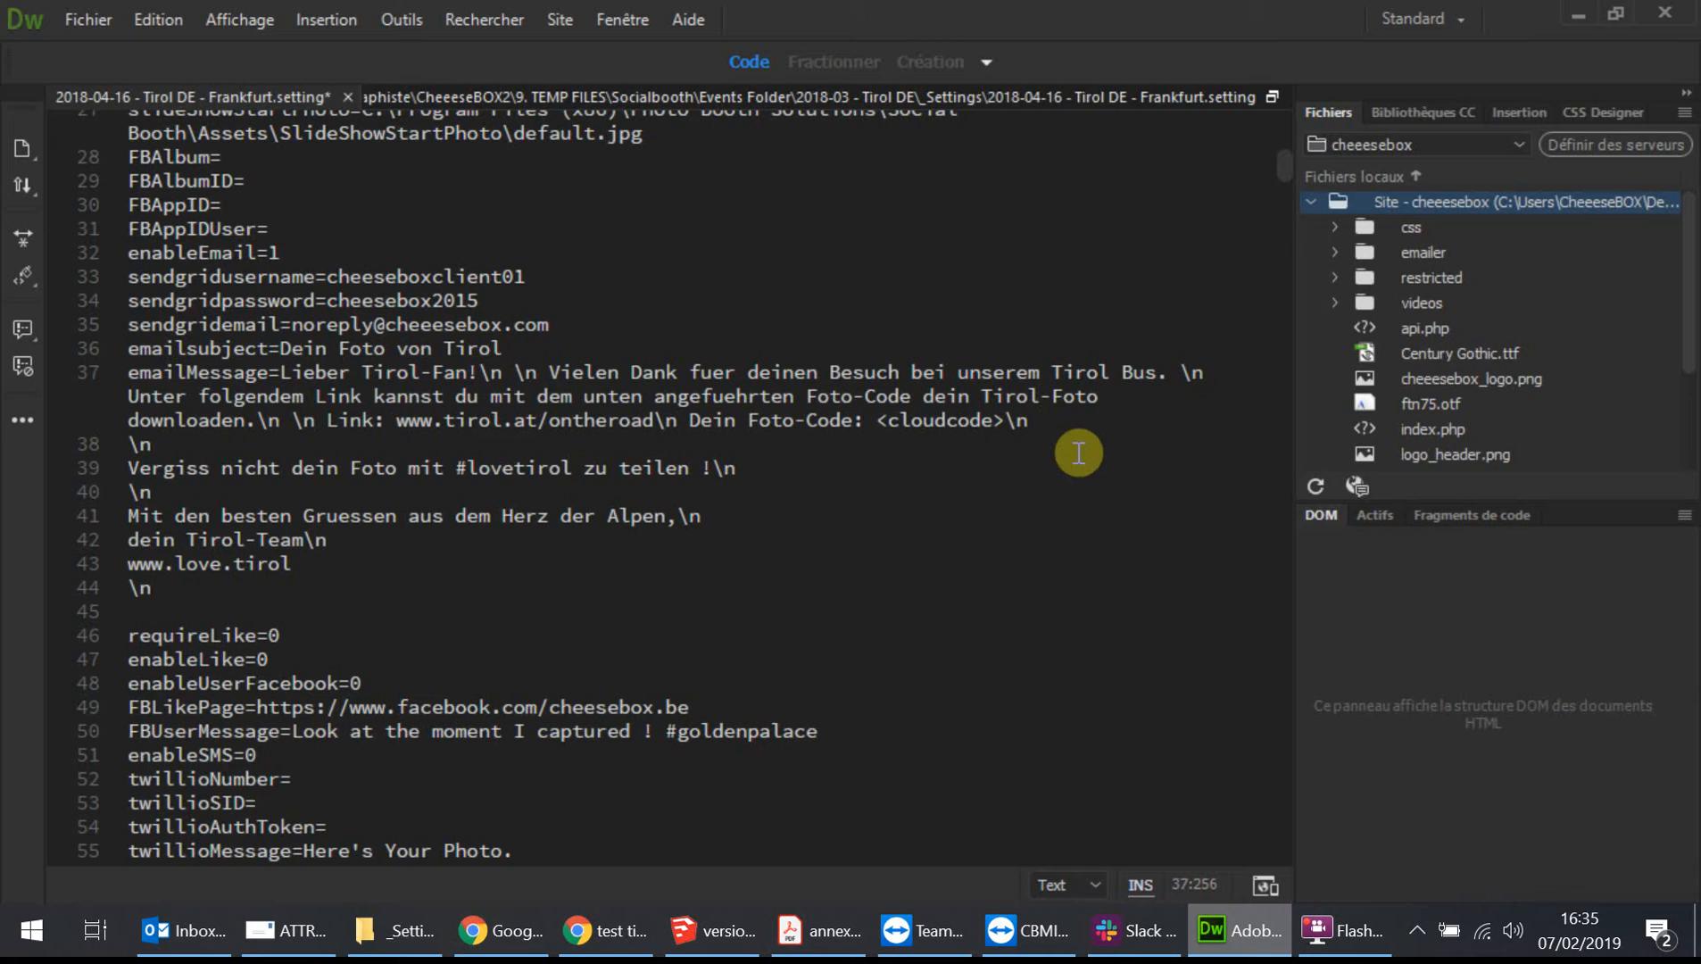
pyautogui.press('Delete')
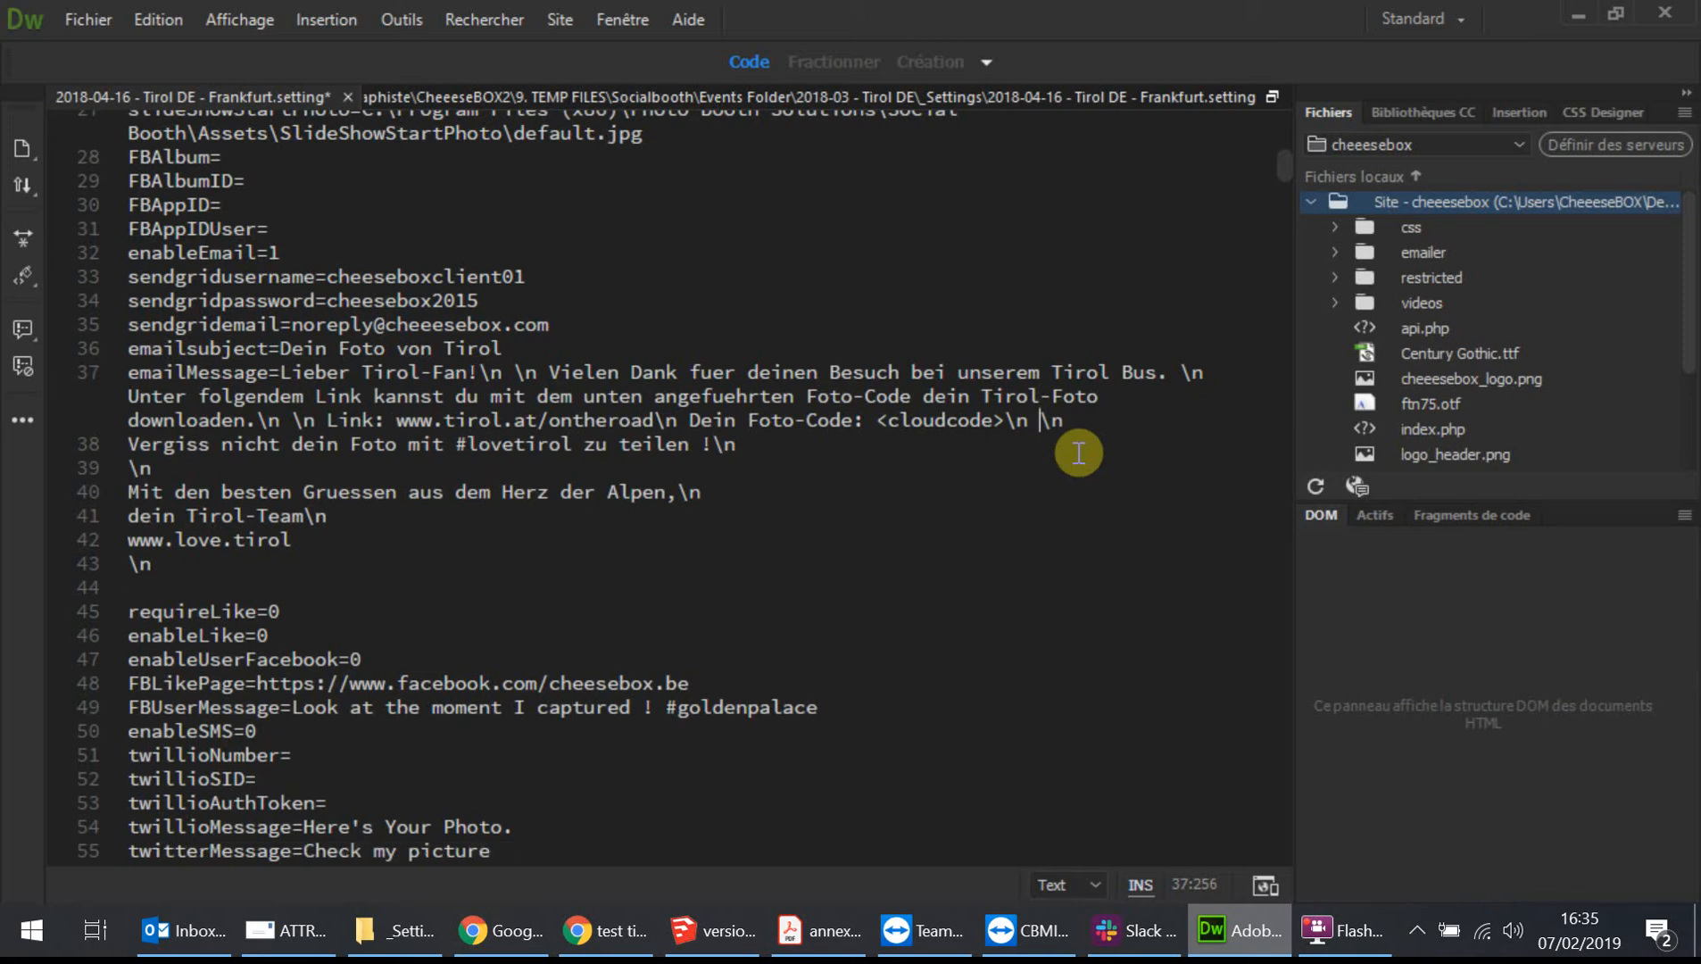
pyautogui.press('Delete')
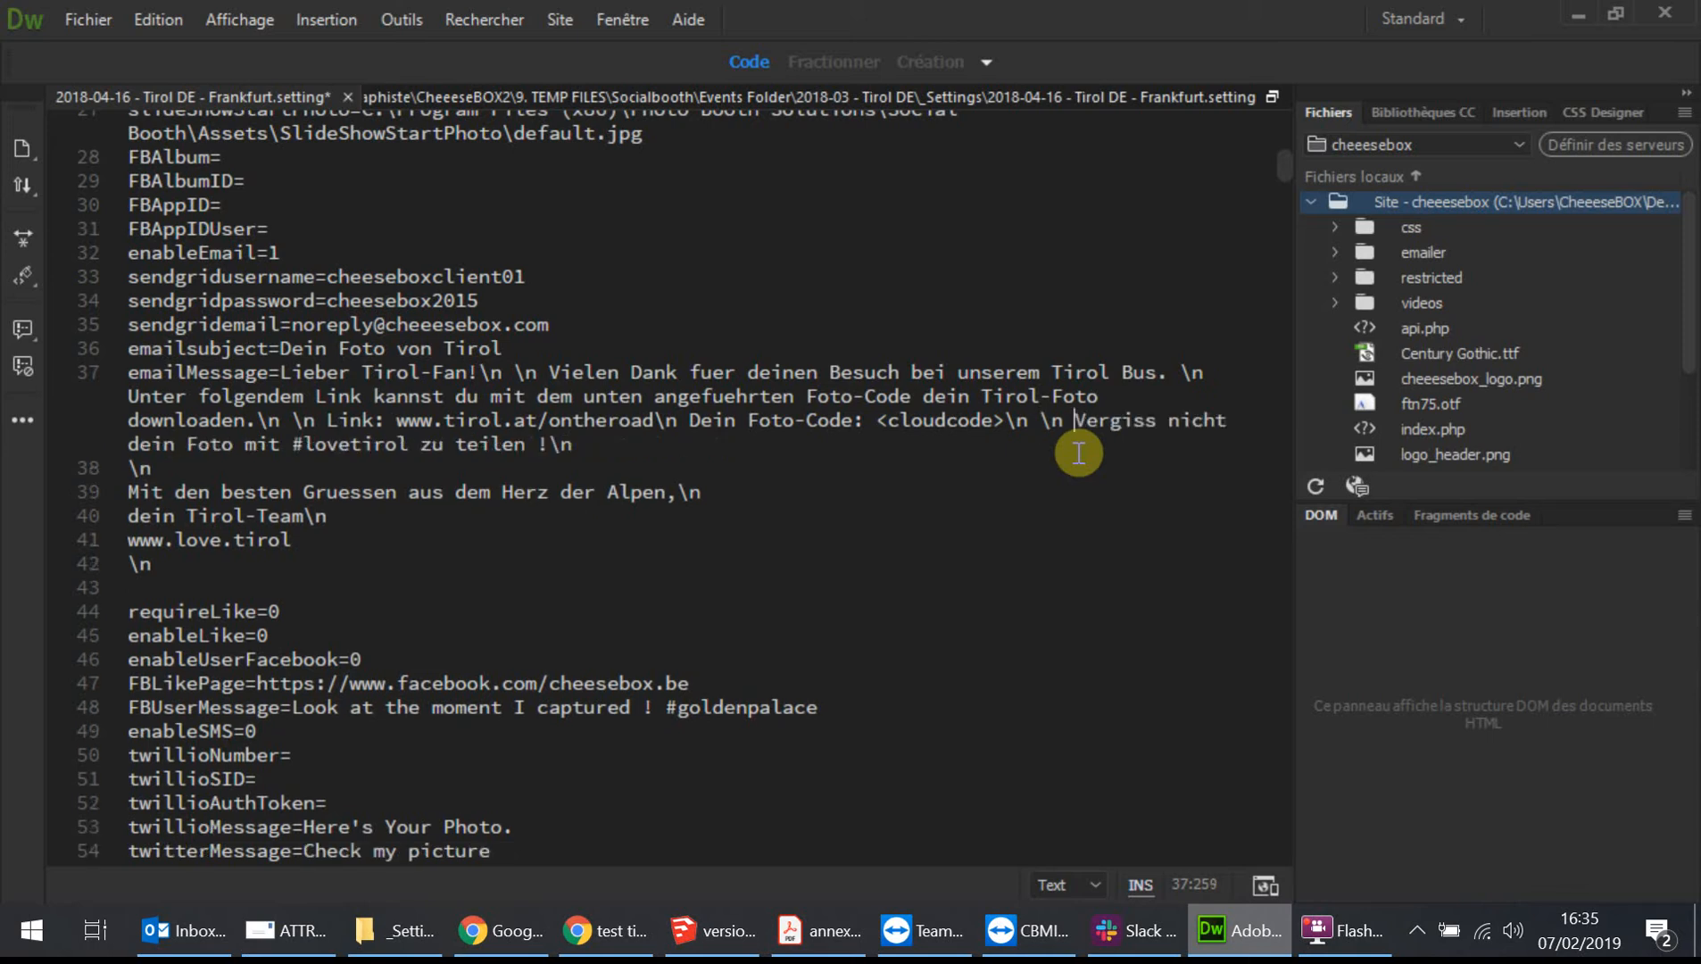
pyautogui.press('End')
pyautogui.press('Delete')
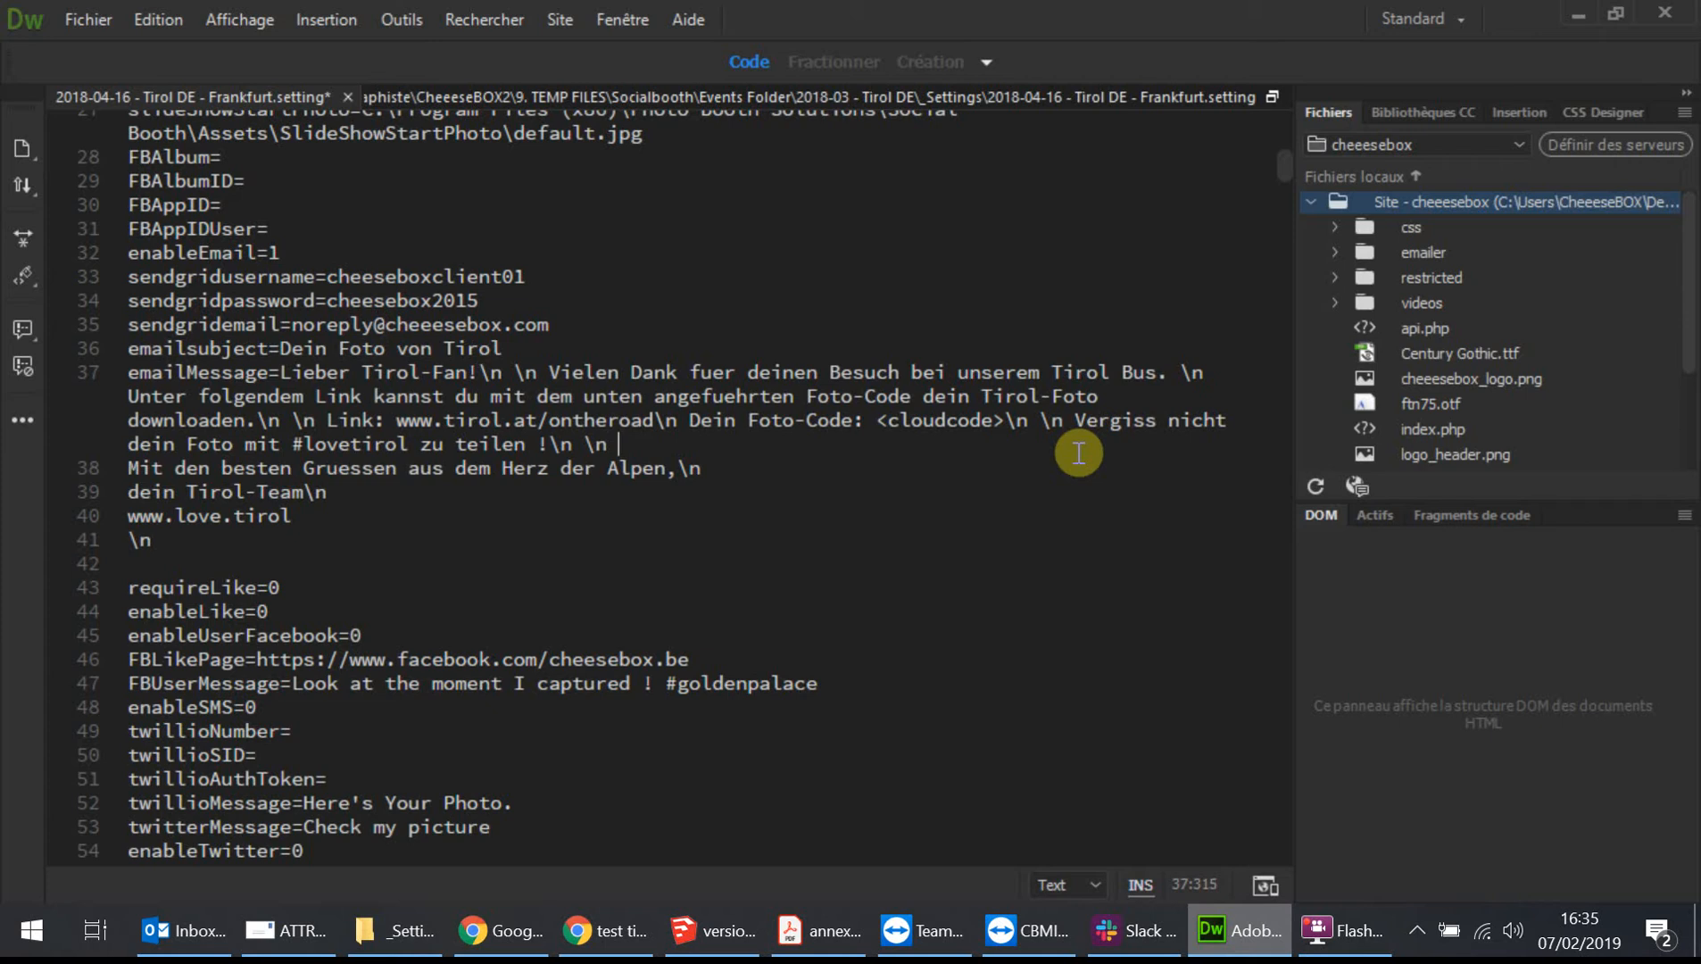
pyautogui.press('Delete')
pyautogui.press('Down')
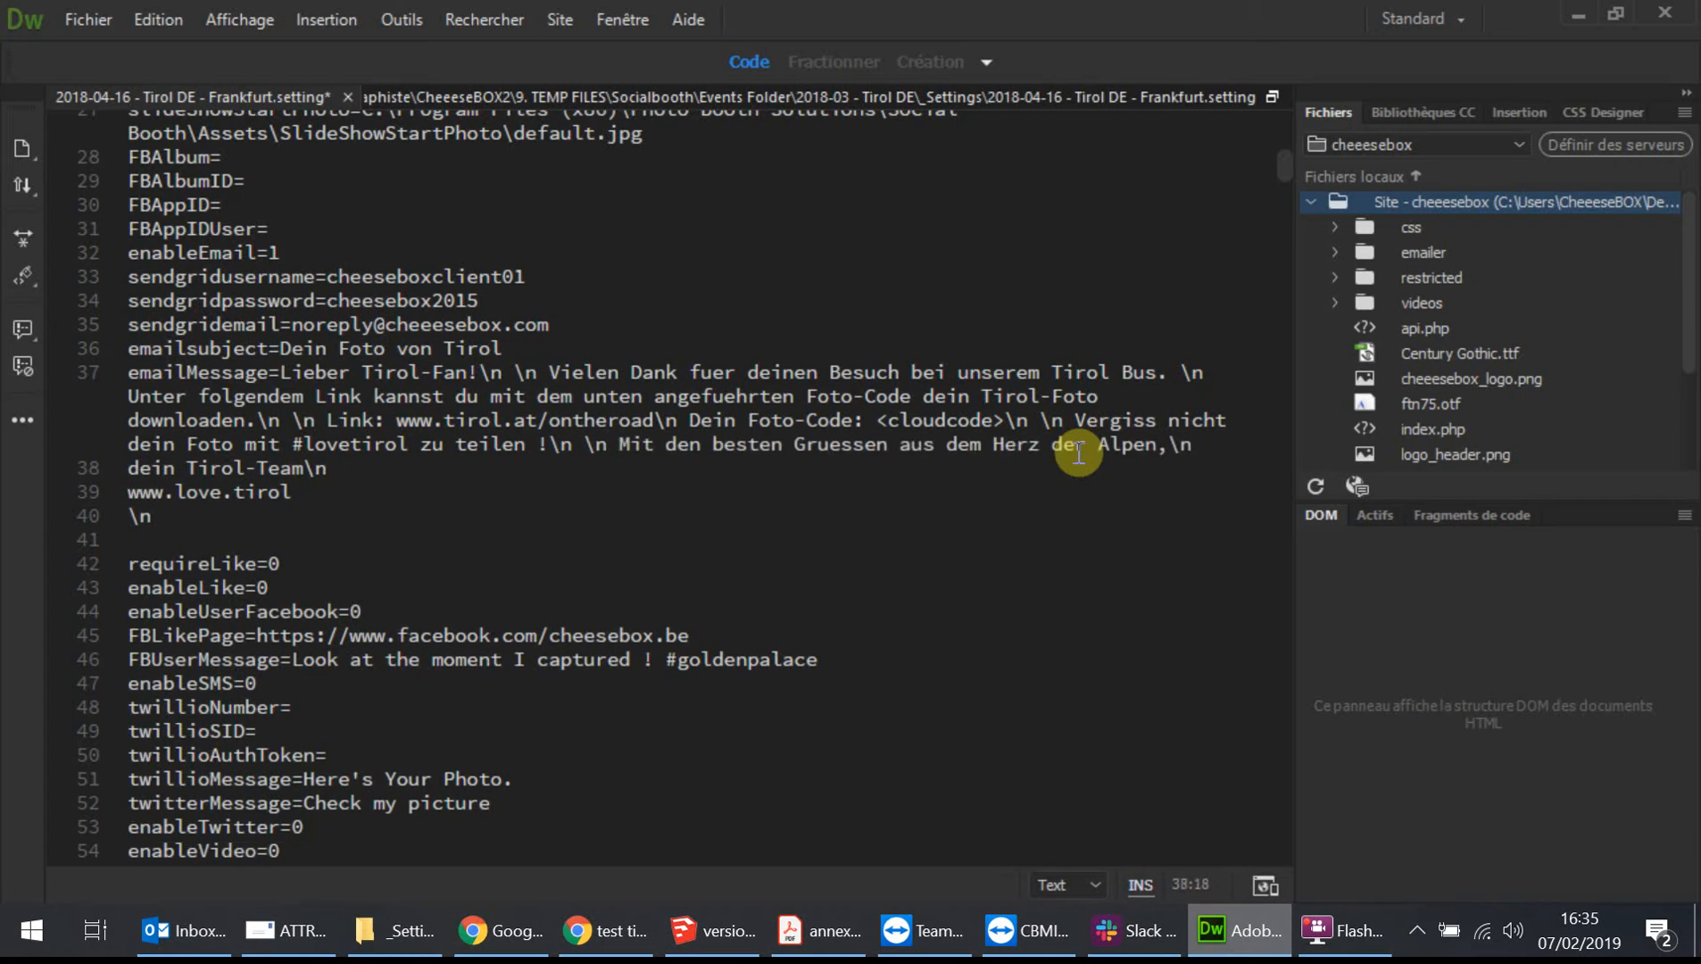
pyautogui.press('Delete')
pyautogui.press('End')
pyautogui.press('Delete')
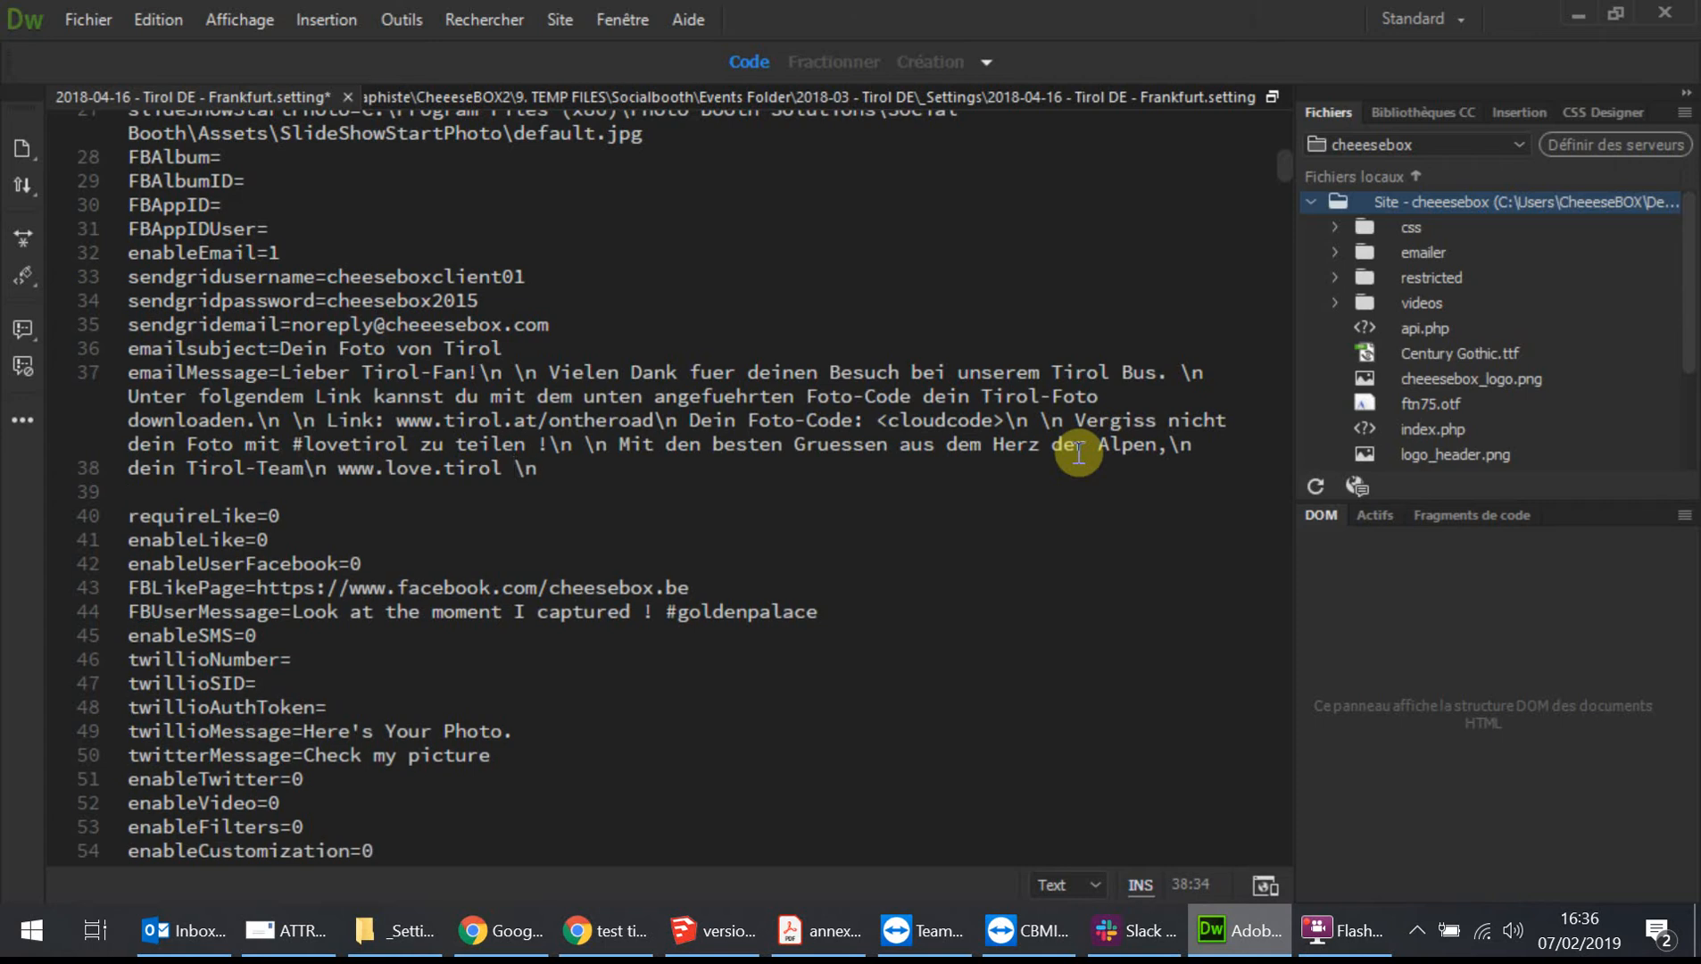
pyautogui.press('Right')
pyautogui.press('Right')
pyautogui.press('Delete')
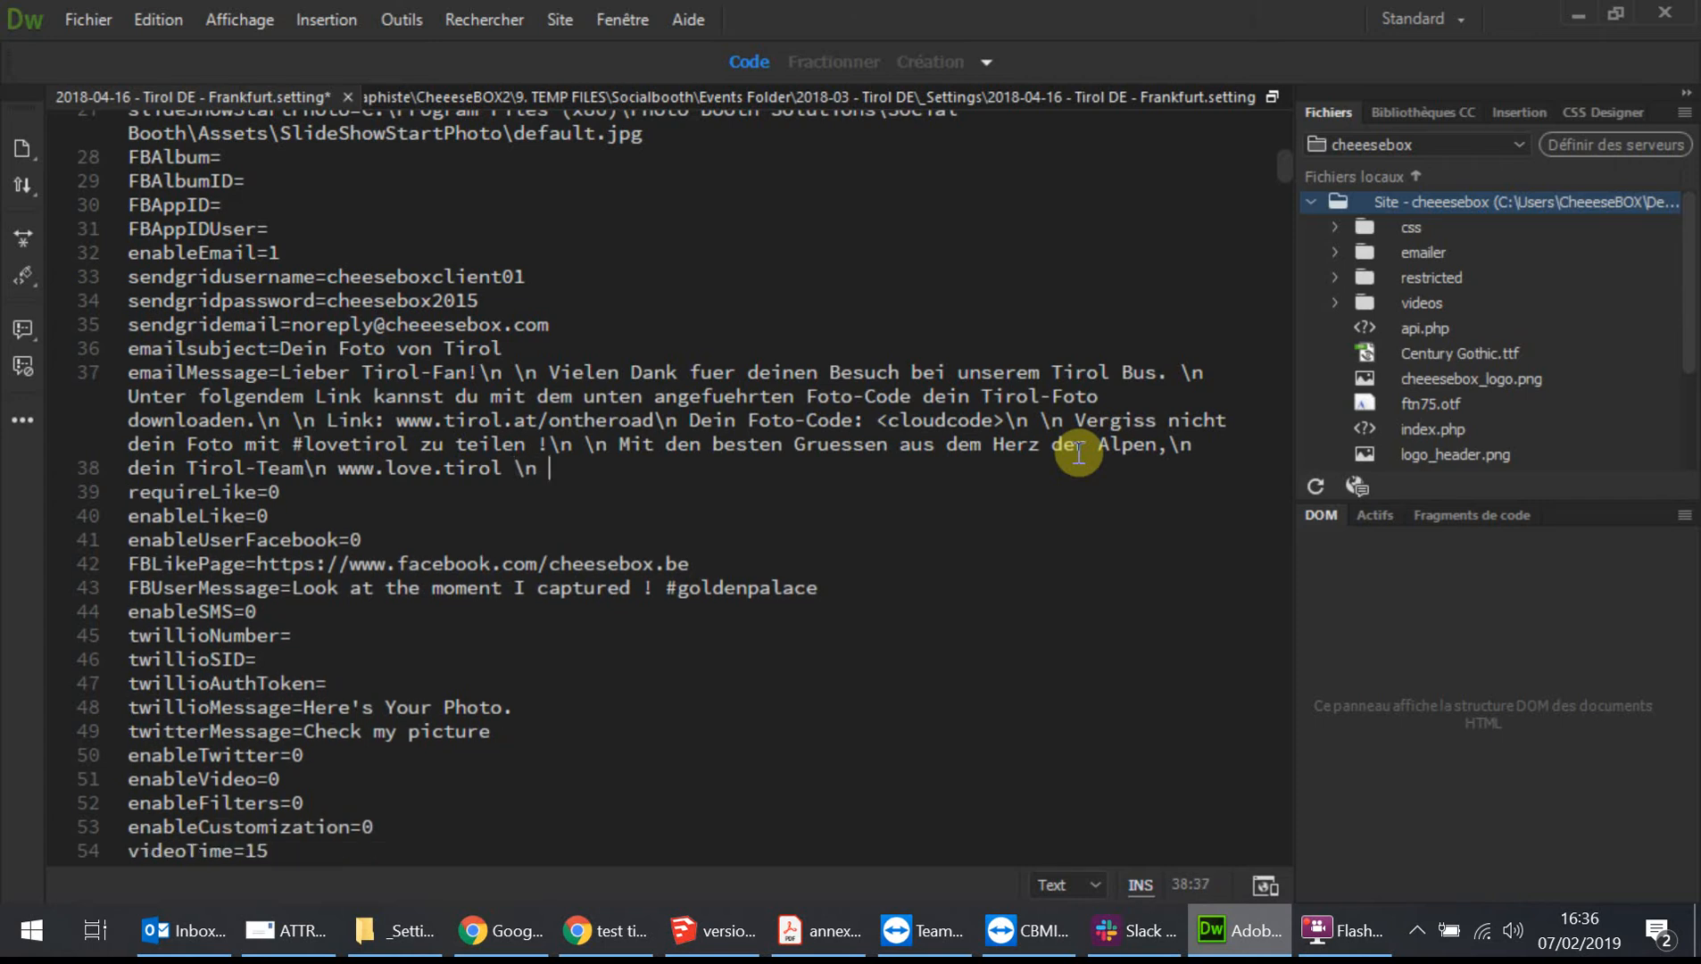
# Copy the complete emailMessage line and paste it into a new Notepad document.
pyautogui.moveTo(548, 468); pyautogui.dragTo(98, 379)
pyautogui.hotkey('ctrl', 'c')
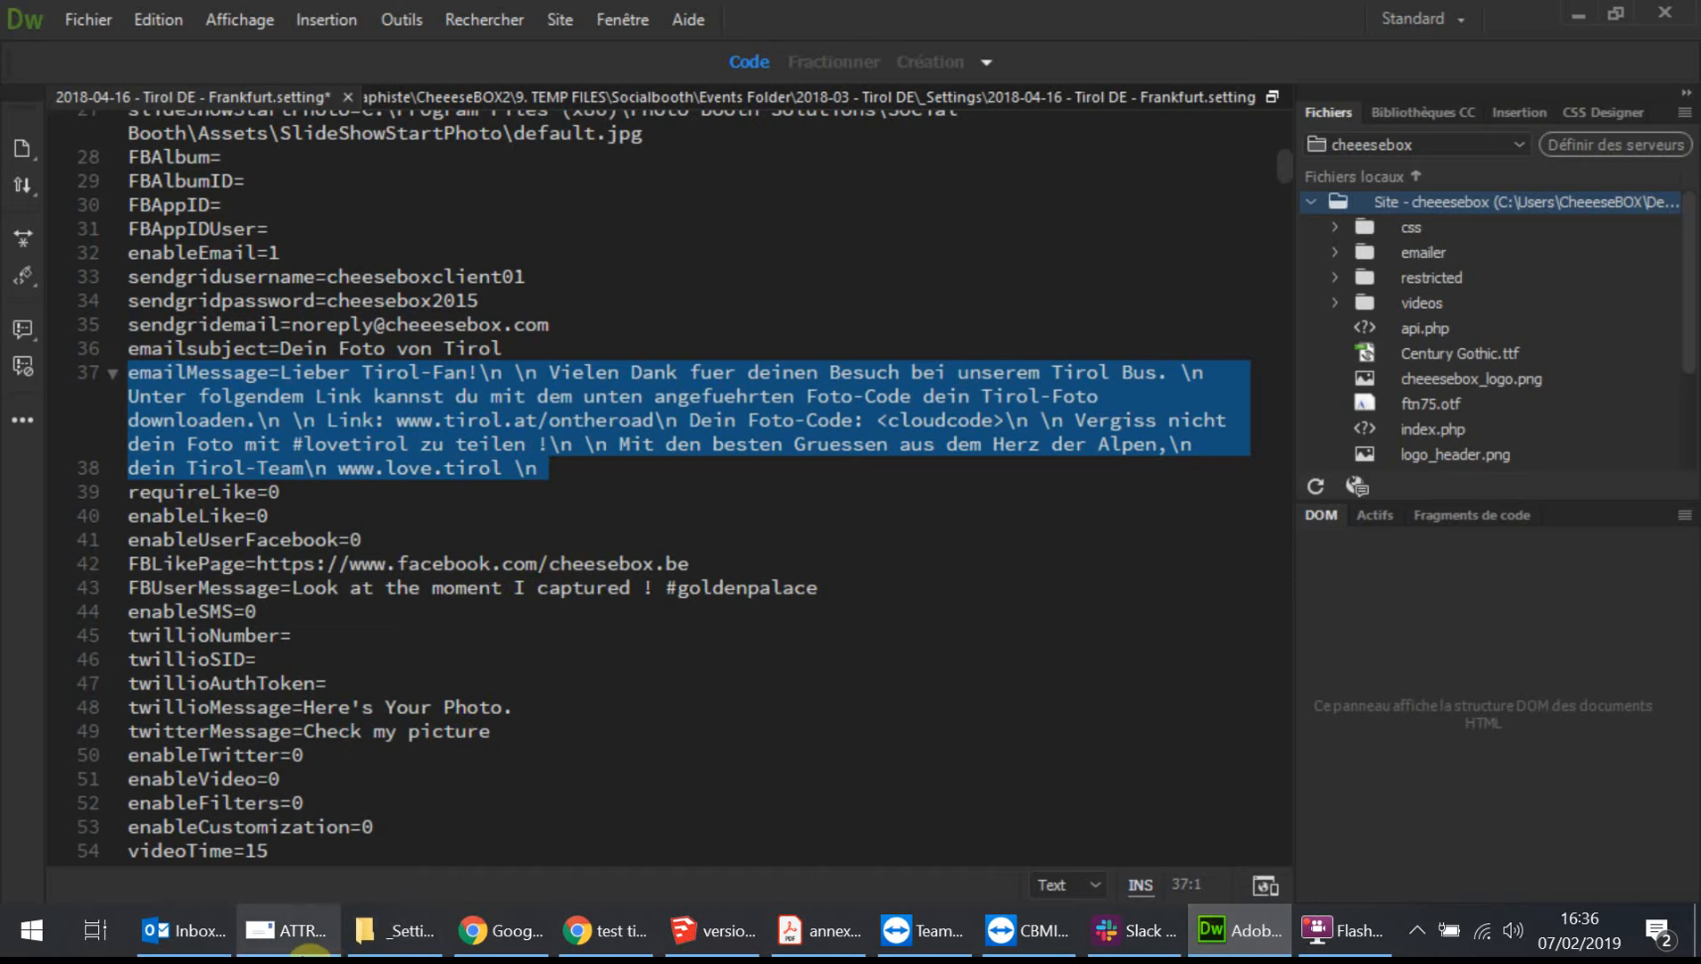
pyautogui.press('super')
pyautogui.write('text')
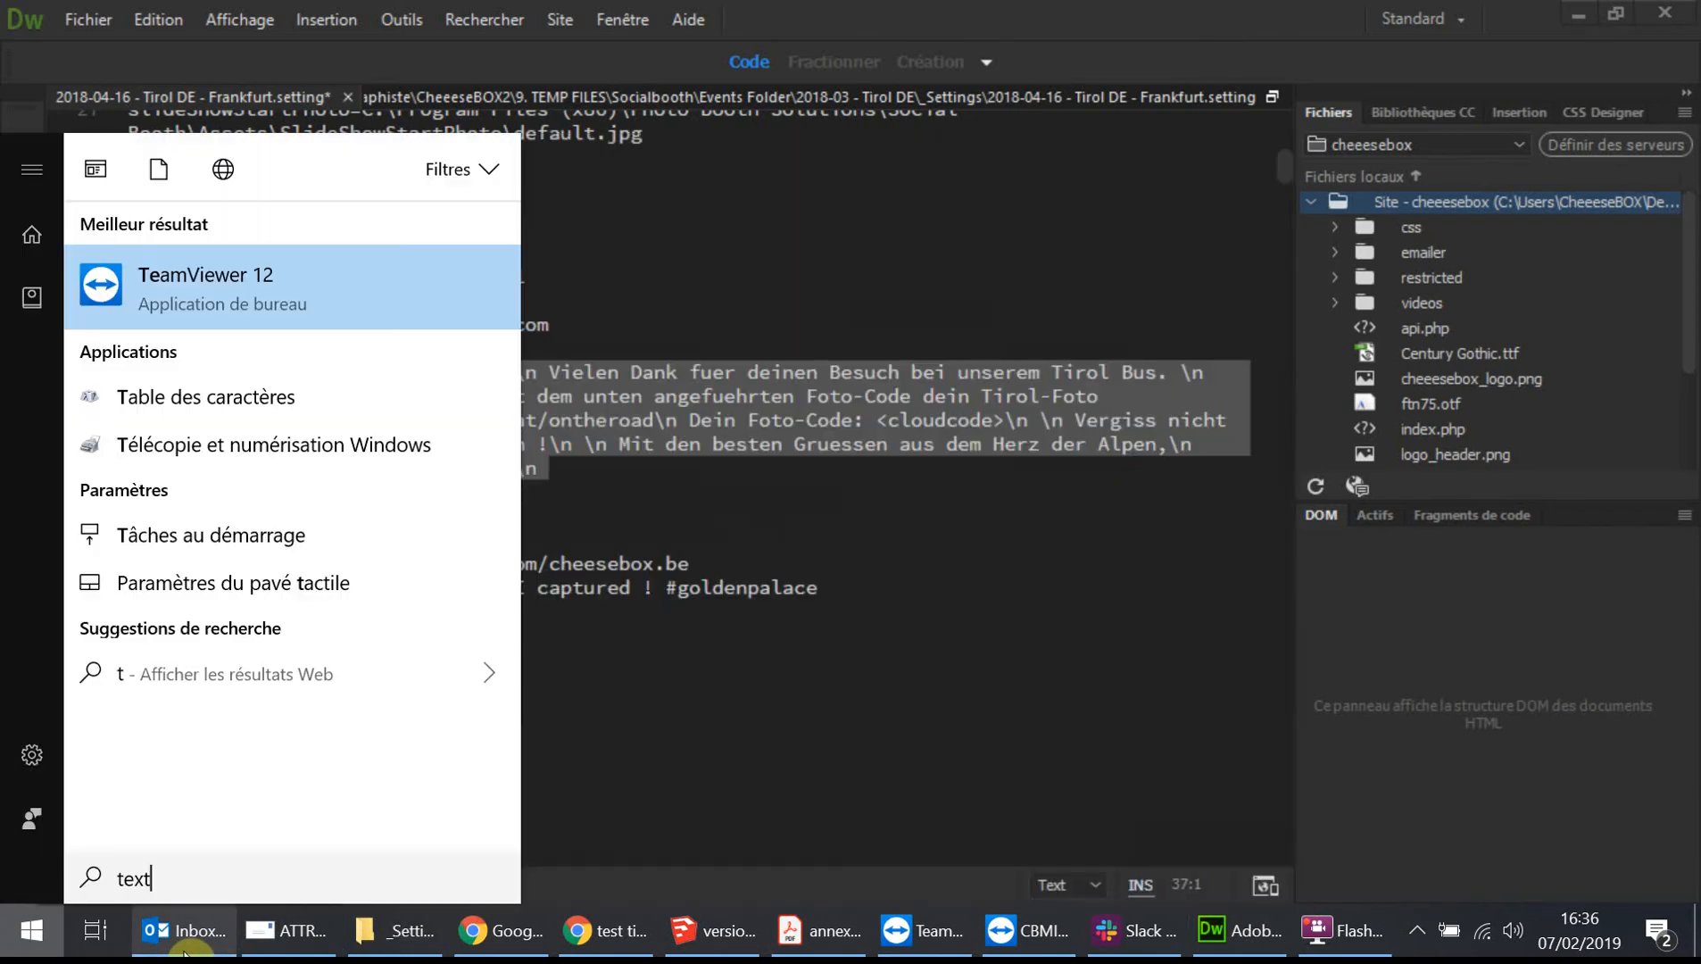
pyautogui.click(248, 305)
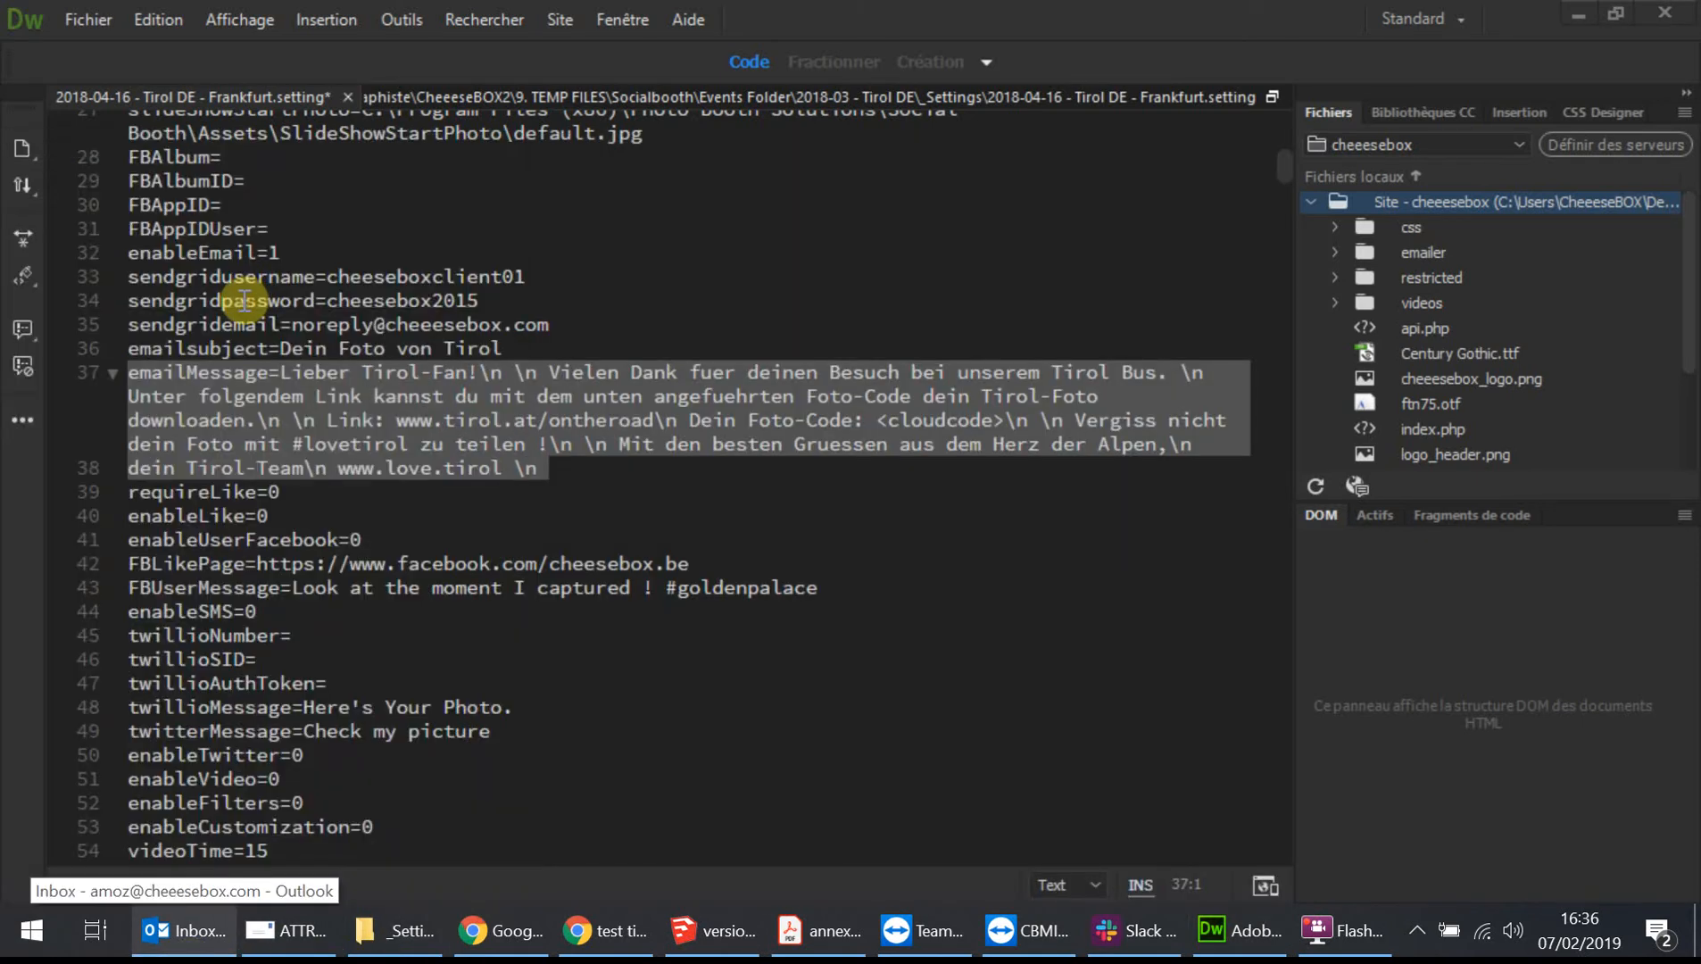
pyautogui.hotkey('ctrl', 'v')
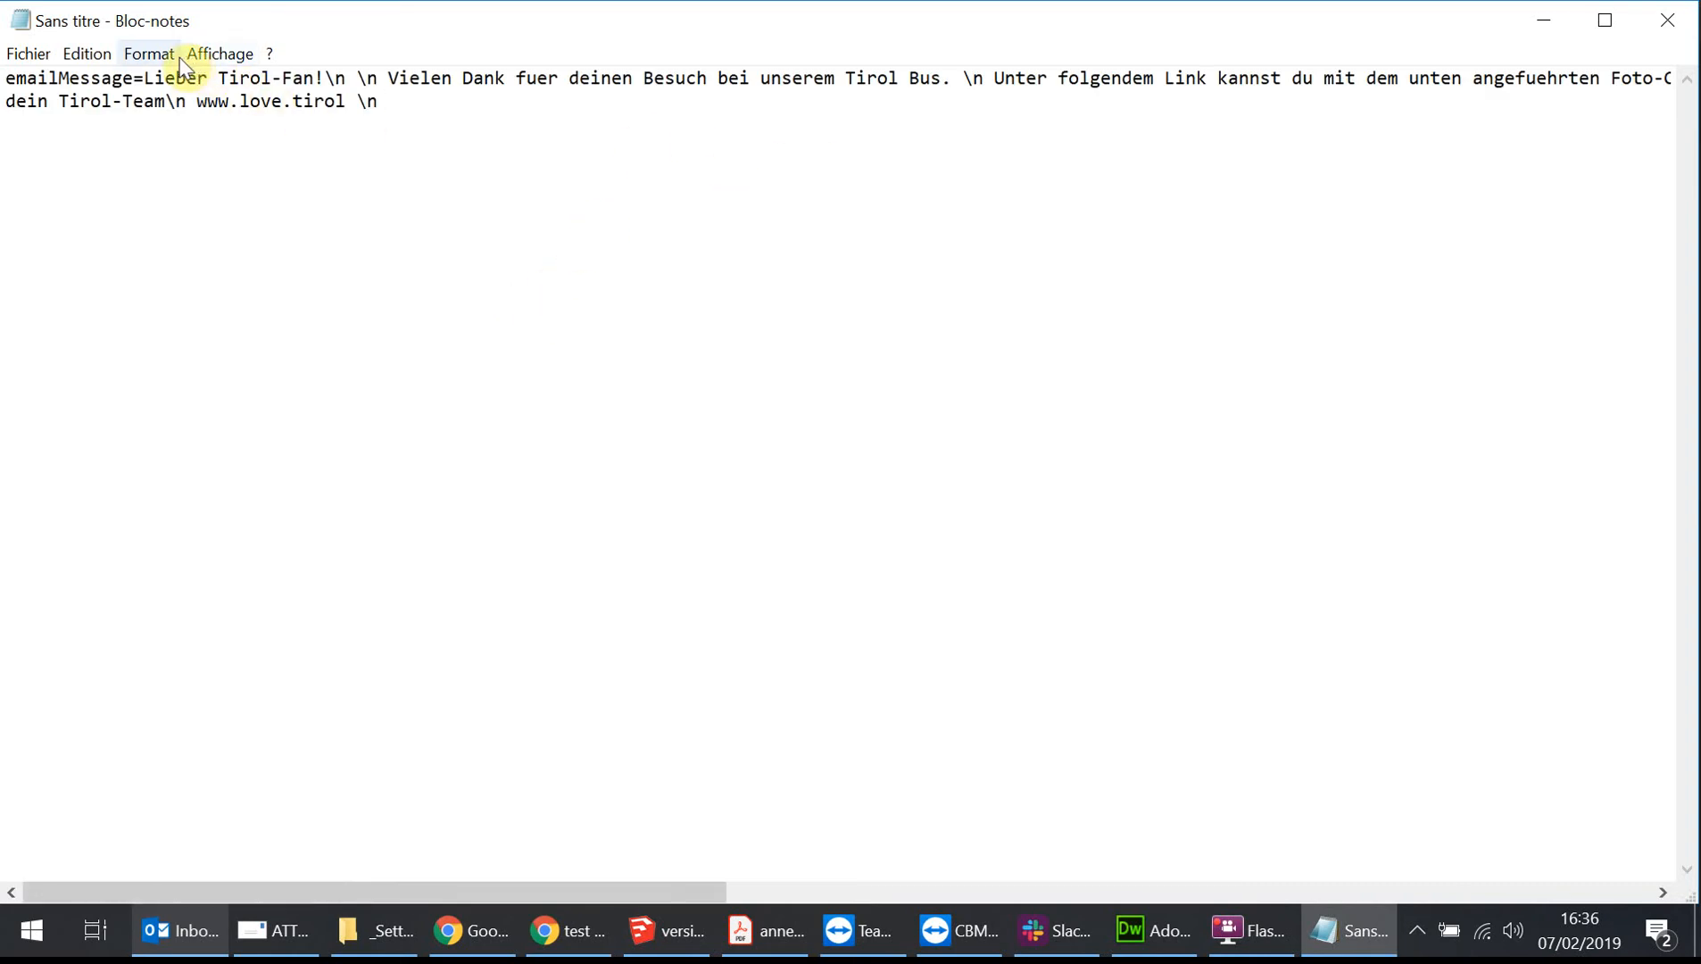
# Join the final 'dein Tirol-Team' line onto the emailMessage line in Notepad so the whole message is one line.
pyautogui.click(148, 55)
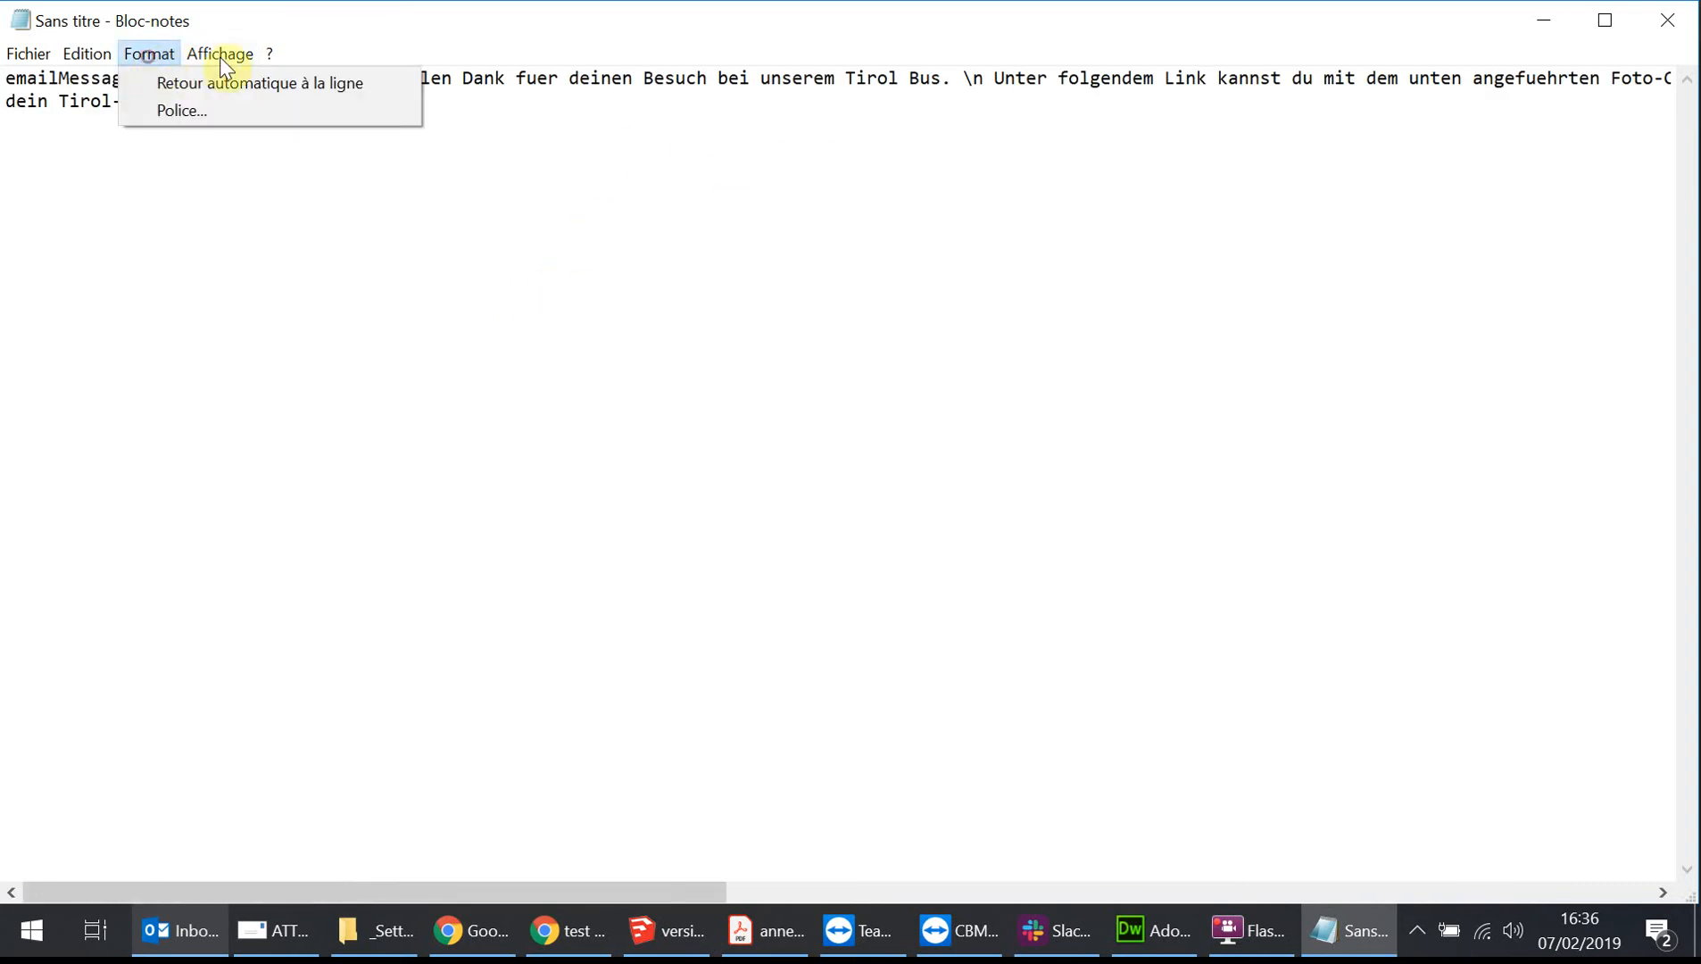
pyautogui.click(166, 82)
pyautogui.click(151, 55)
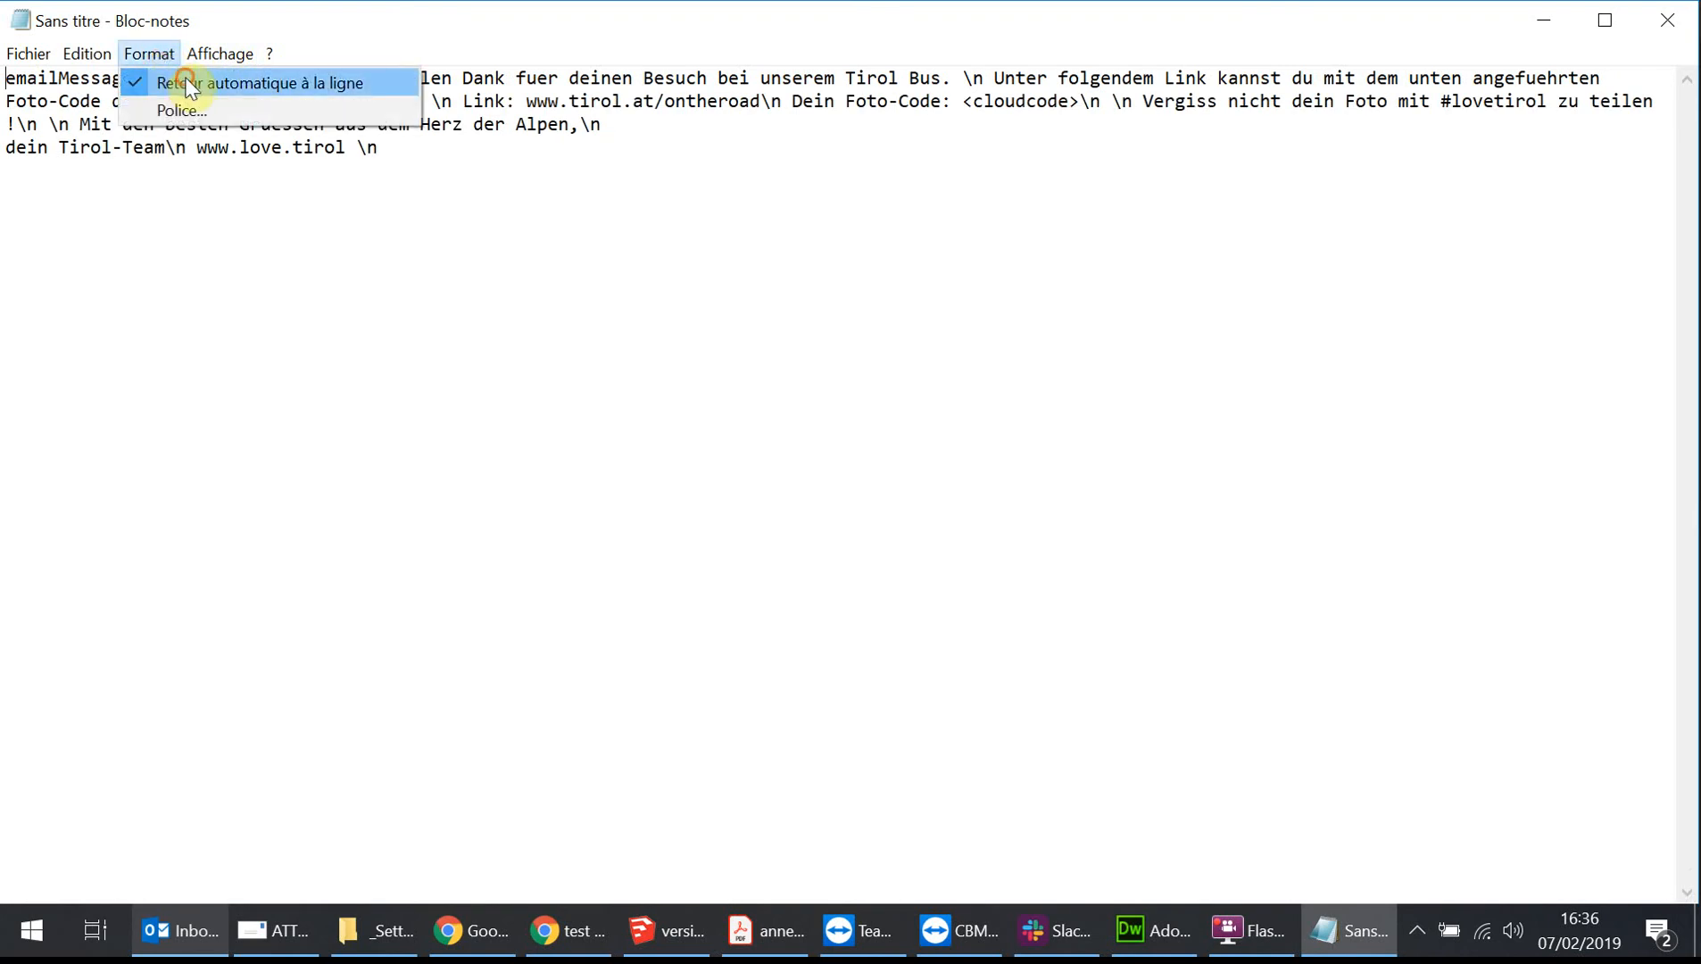
pyautogui.click(172, 81)
pyautogui.click(7, 102)
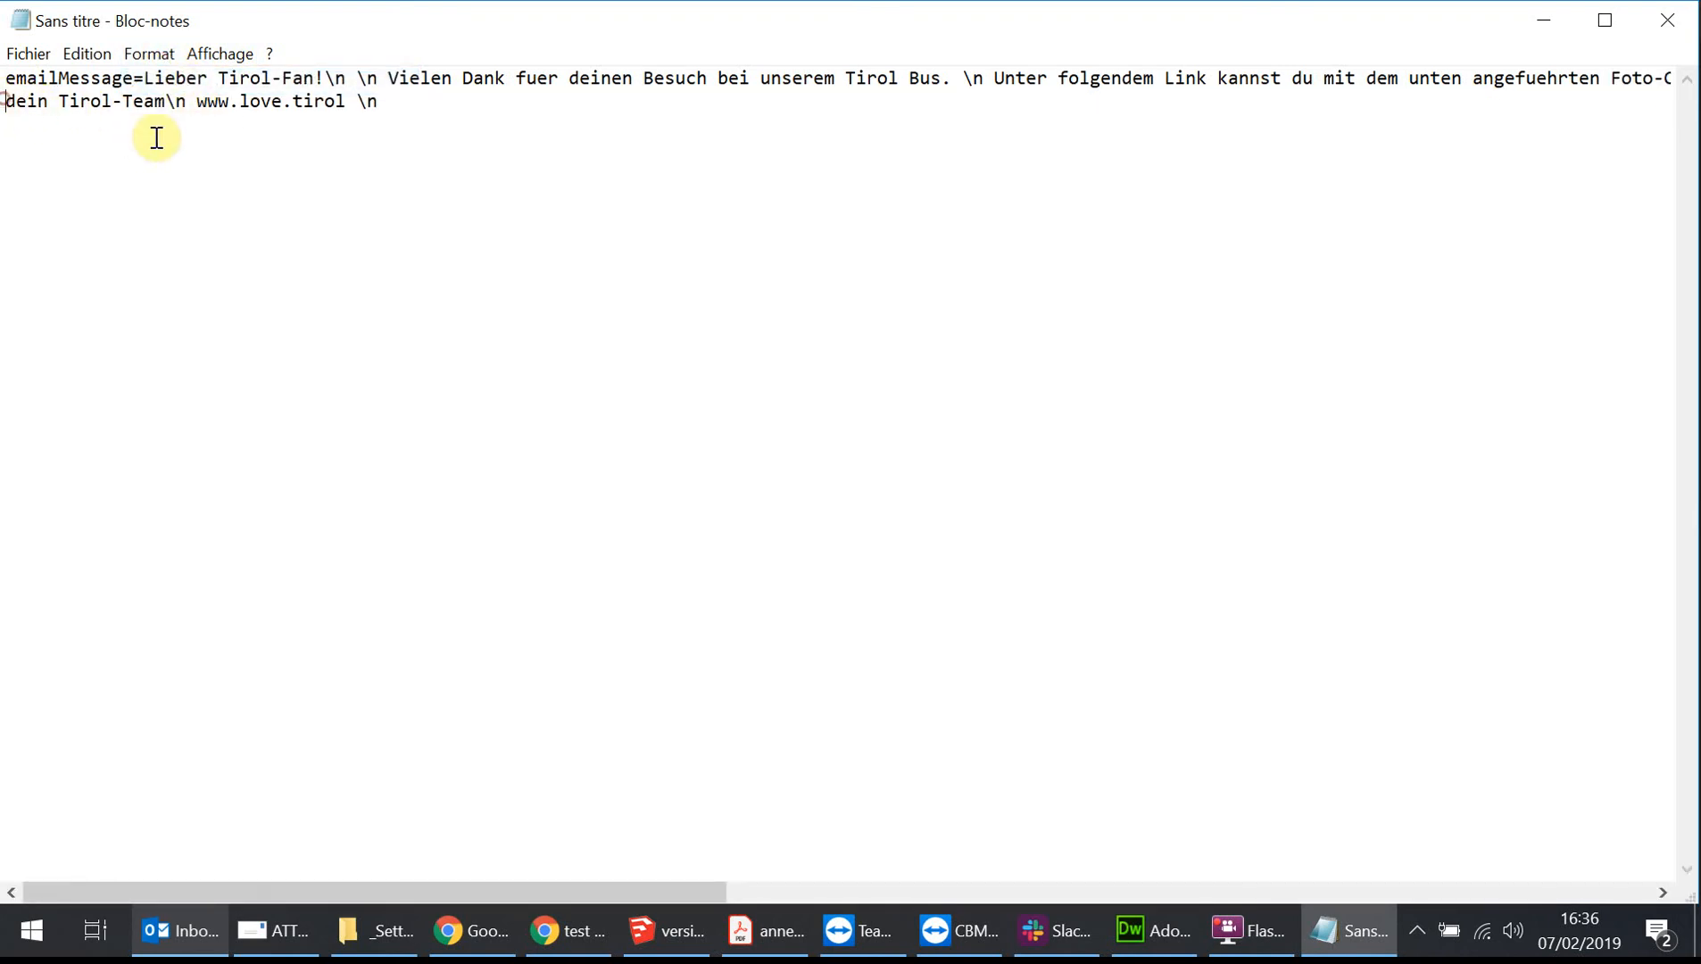
pyautogui.press('BackSpace')
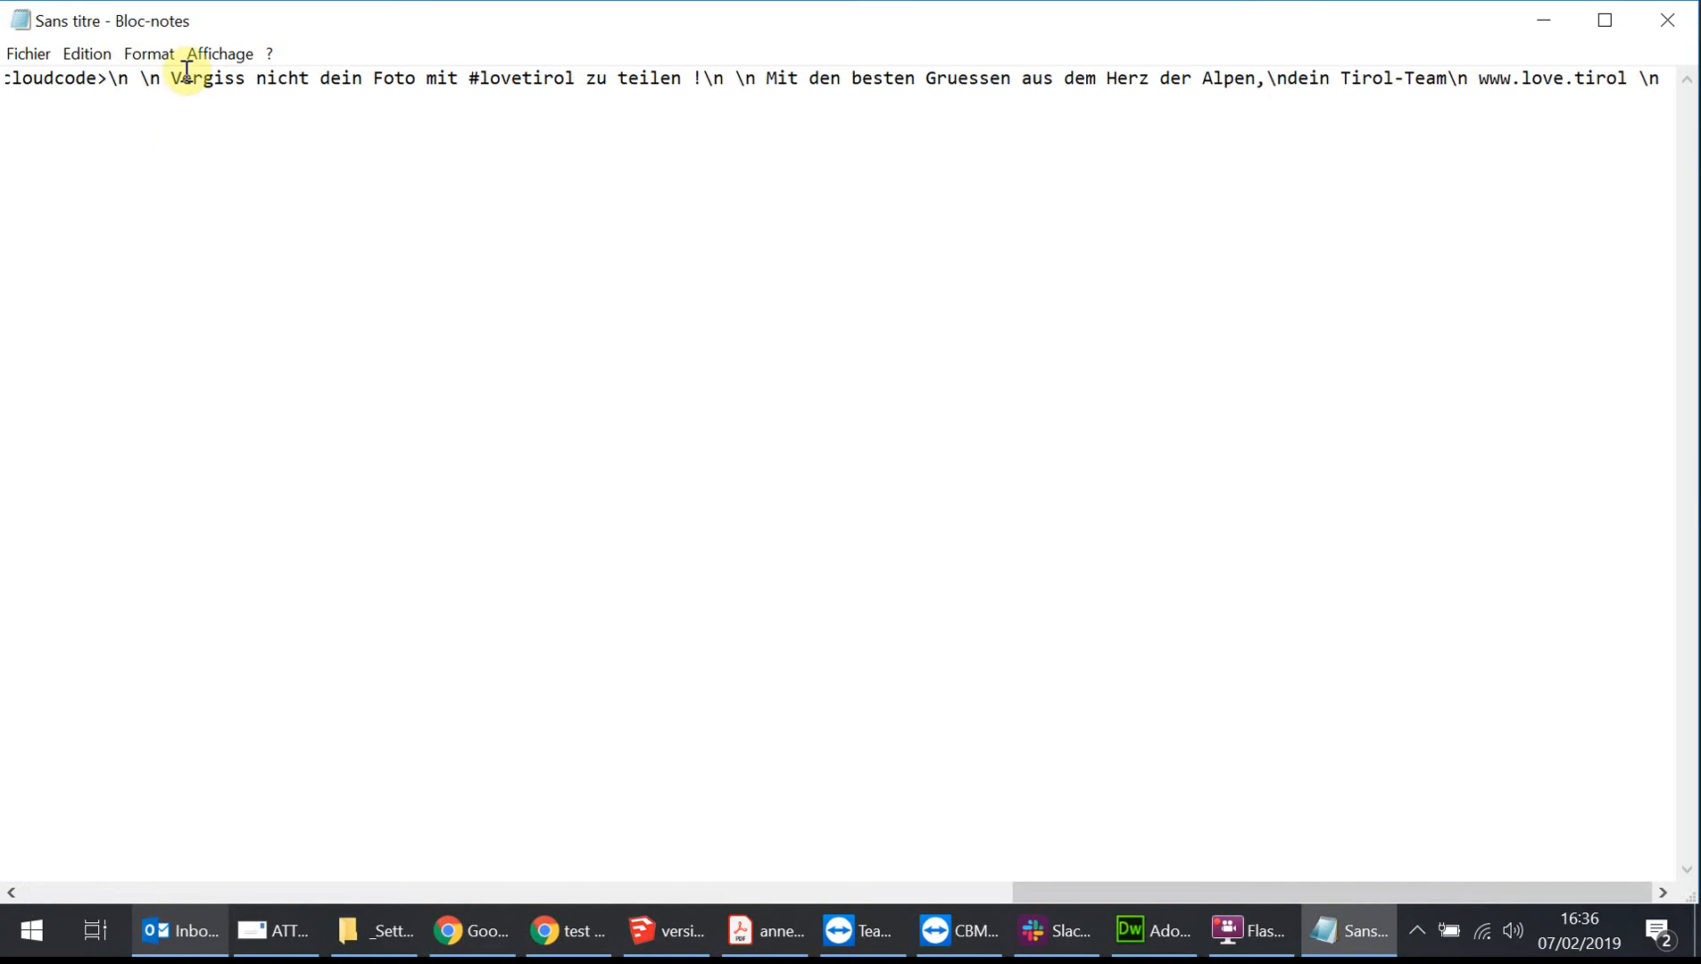
# Replace the selected emailMessage line in the settings file with the single-line message from Notepad.
pyautogui.click(596, 82)
pyautogui.hotkey('ctrl', 'a')
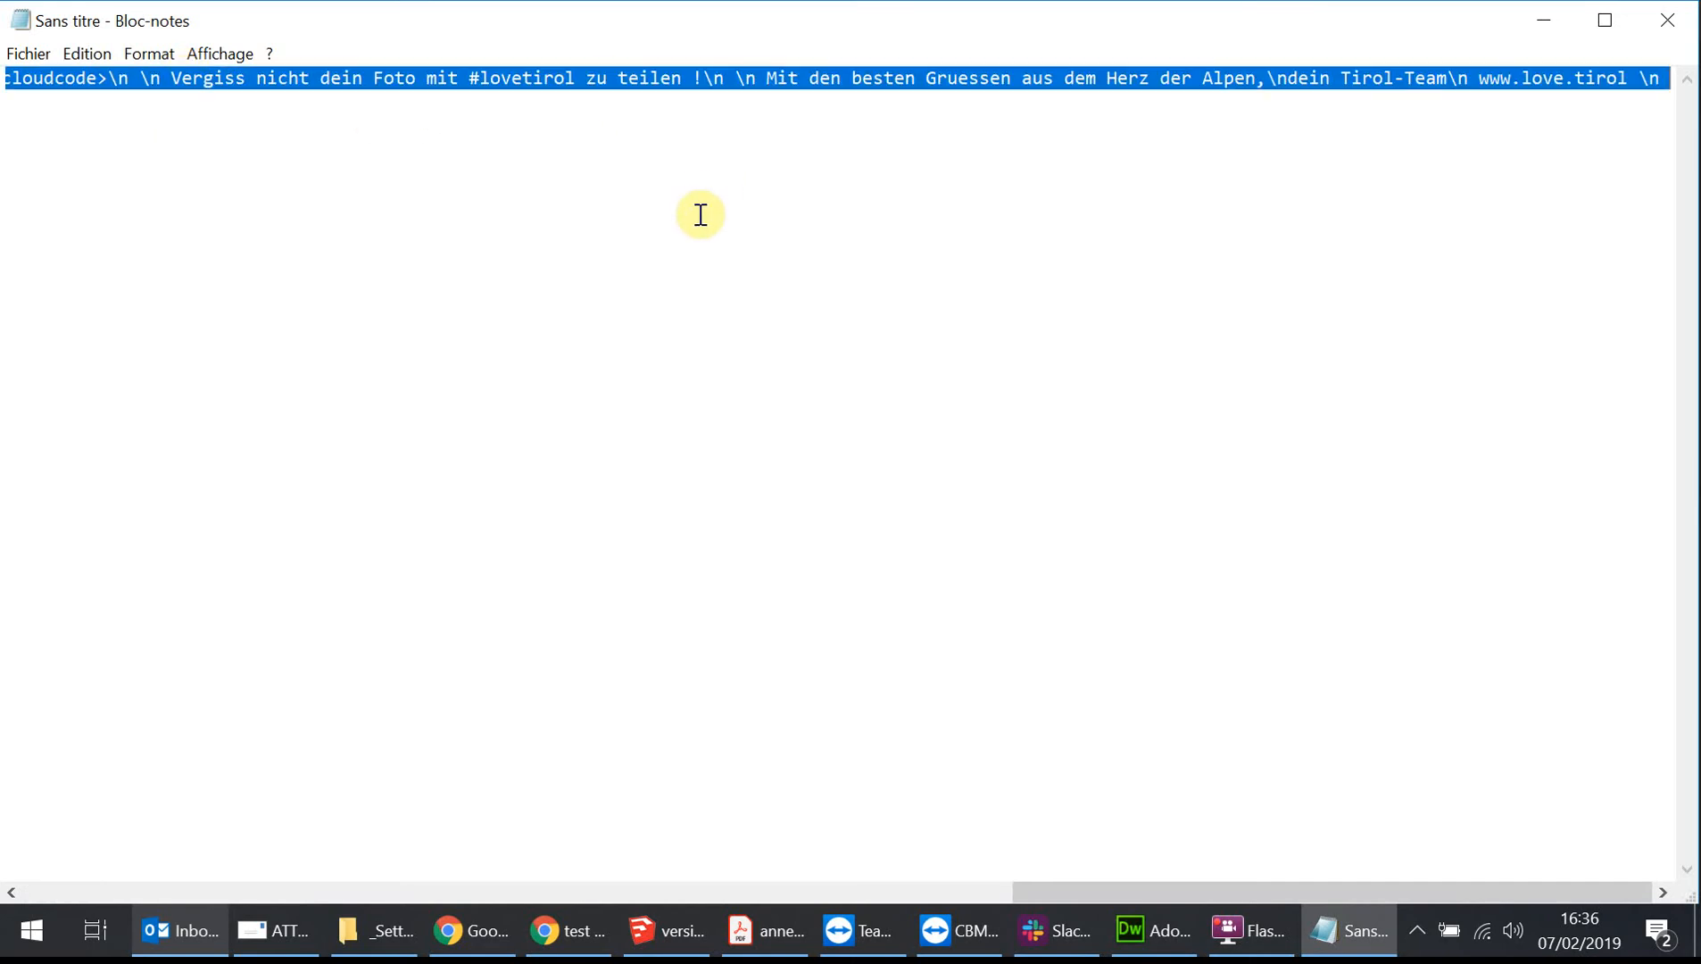
pyautogui.click(1155, 930)
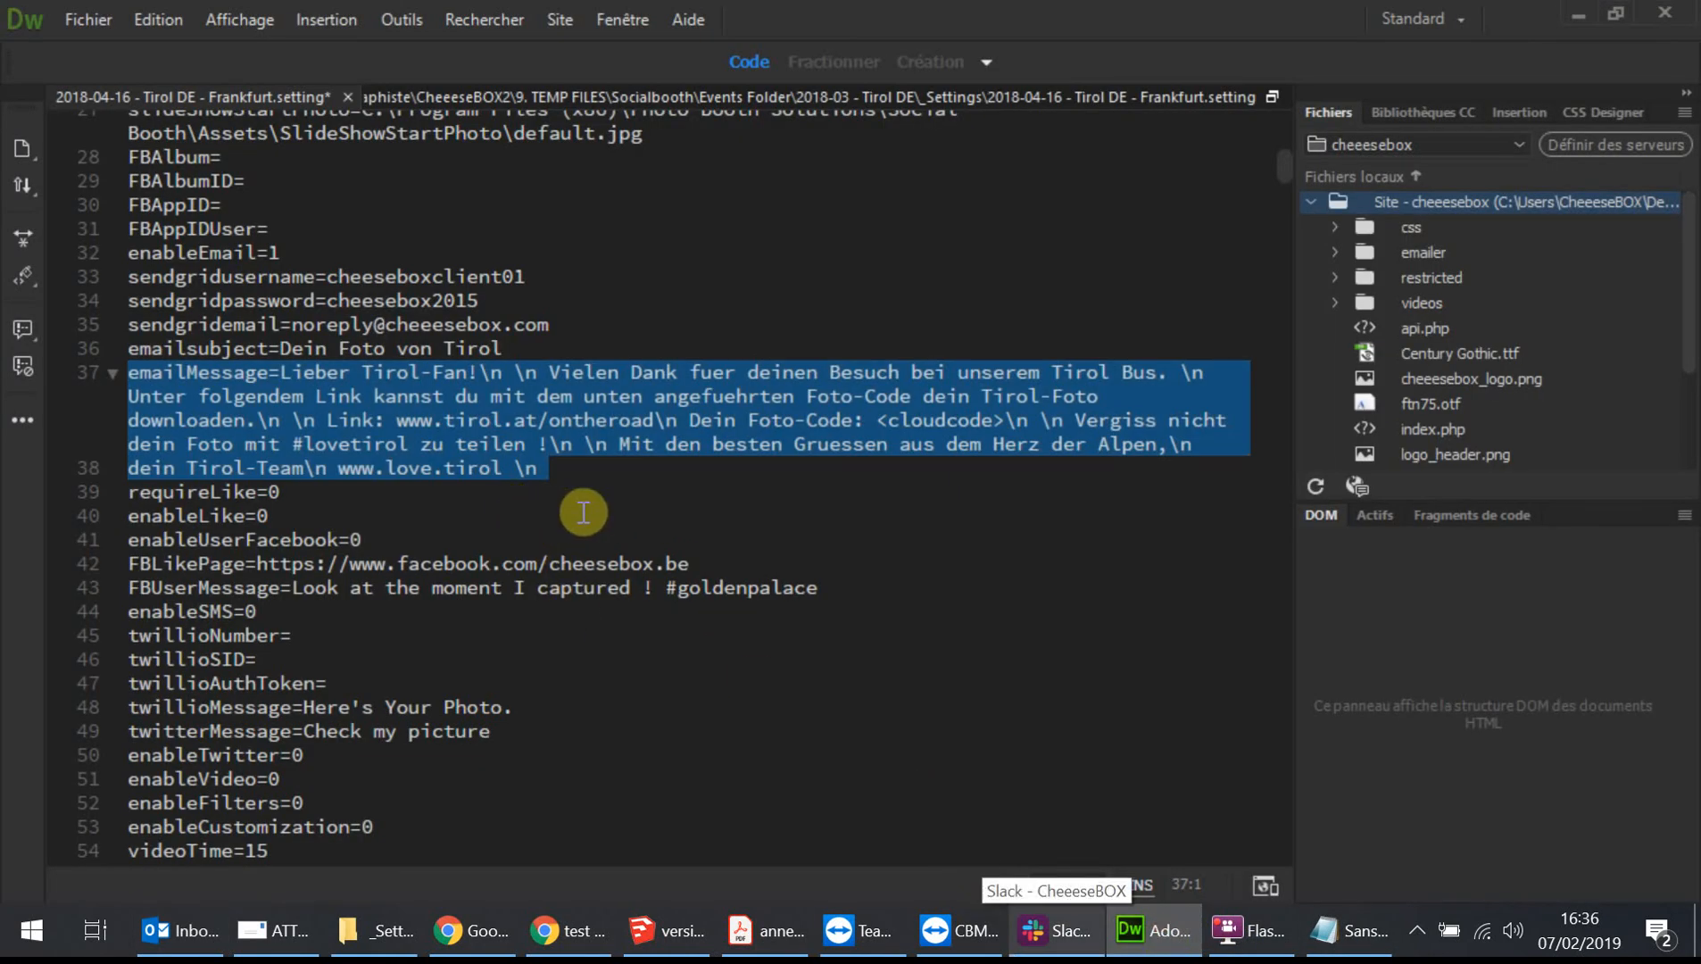
pyautogui.press('Delete')
pyautogui.hotkey('ctrl', 'v')
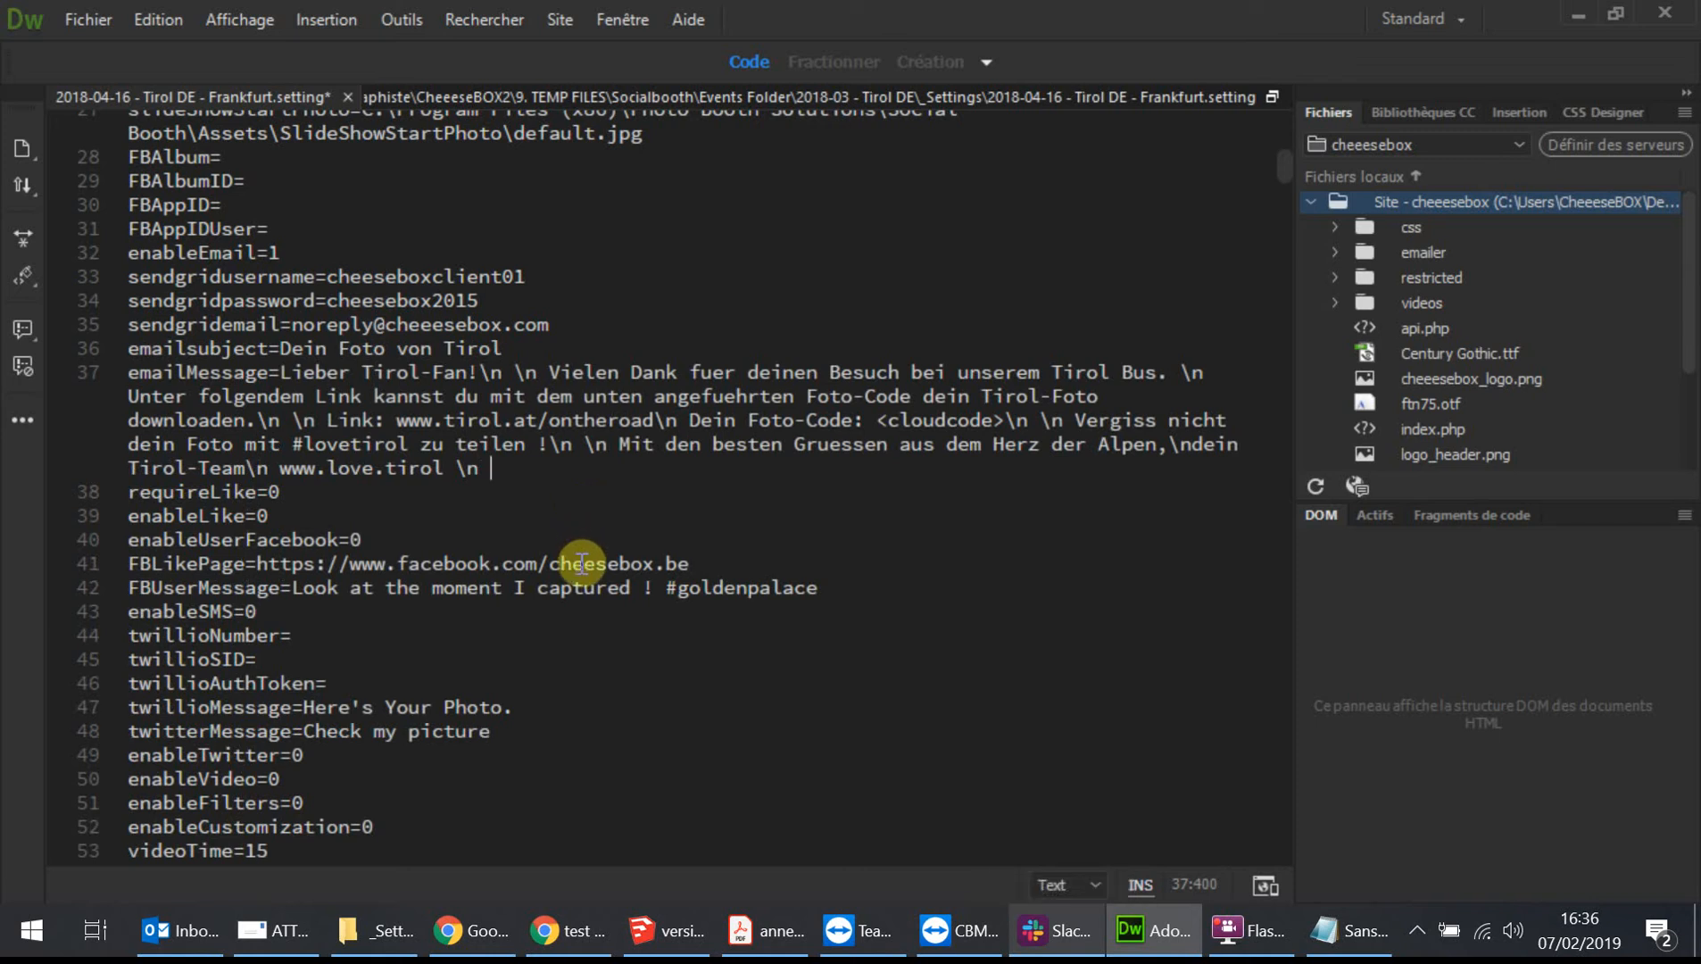
pyautogui.click(1347, 931)
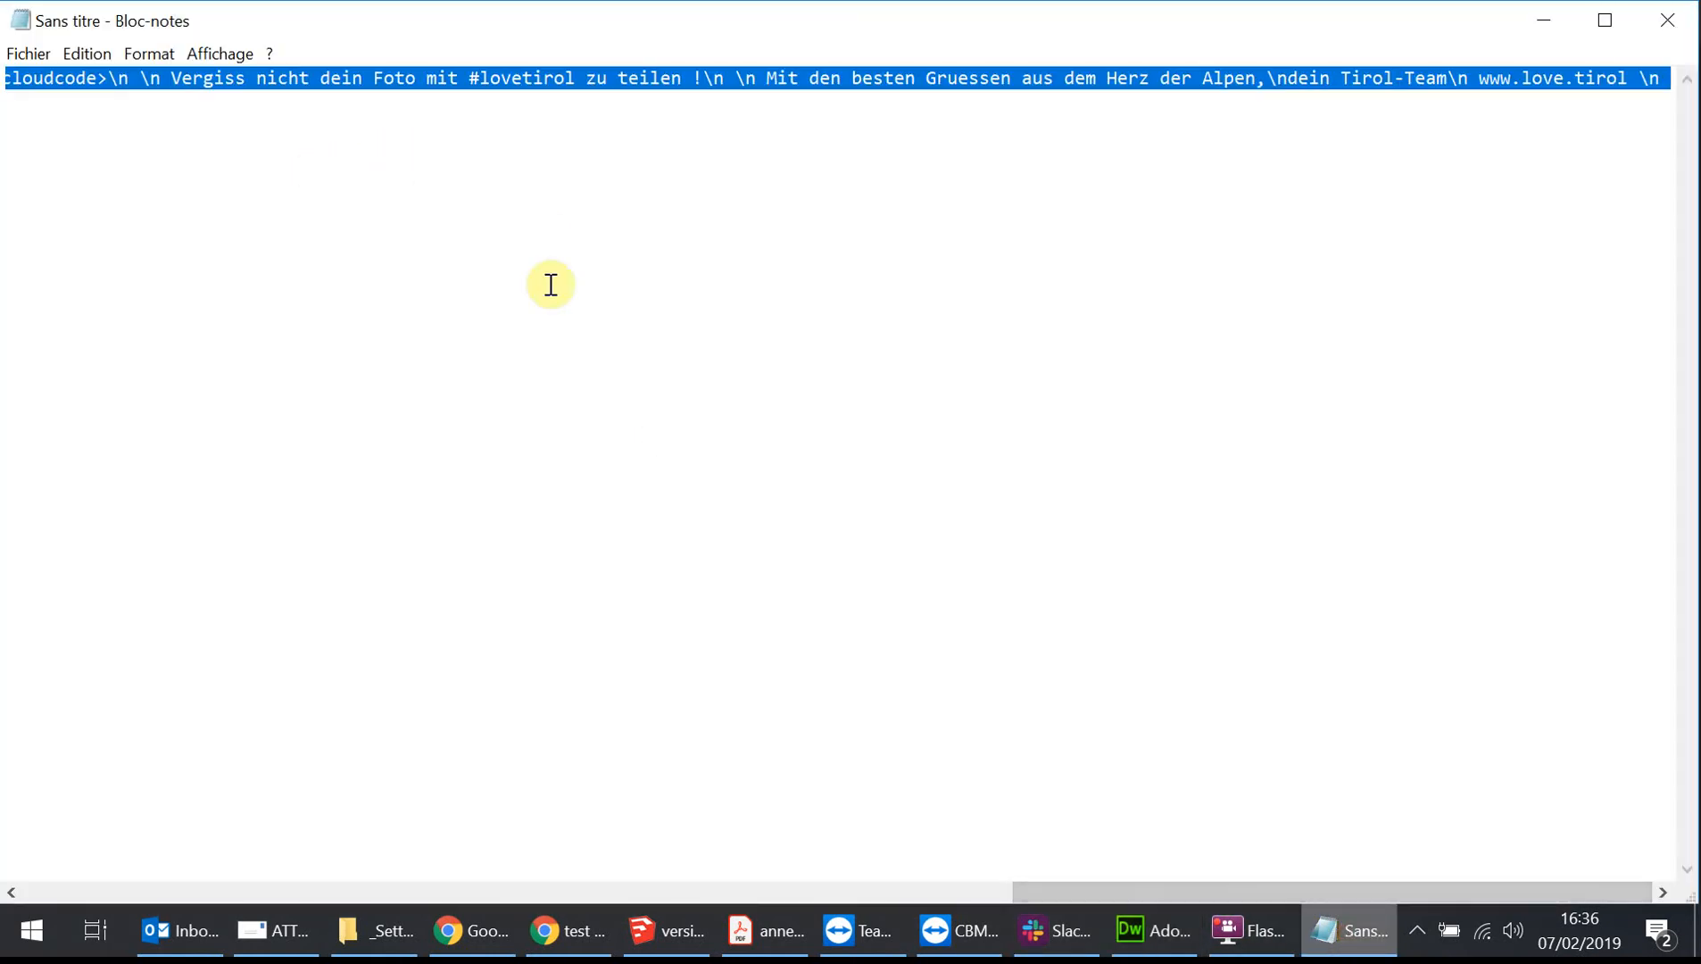
pyautogui.moveTo(1076, 892); pyautogui.dragTo(1013, 893)
pyautogui.moveTo(672, 838); pyautogui.dragTo(7, 836)
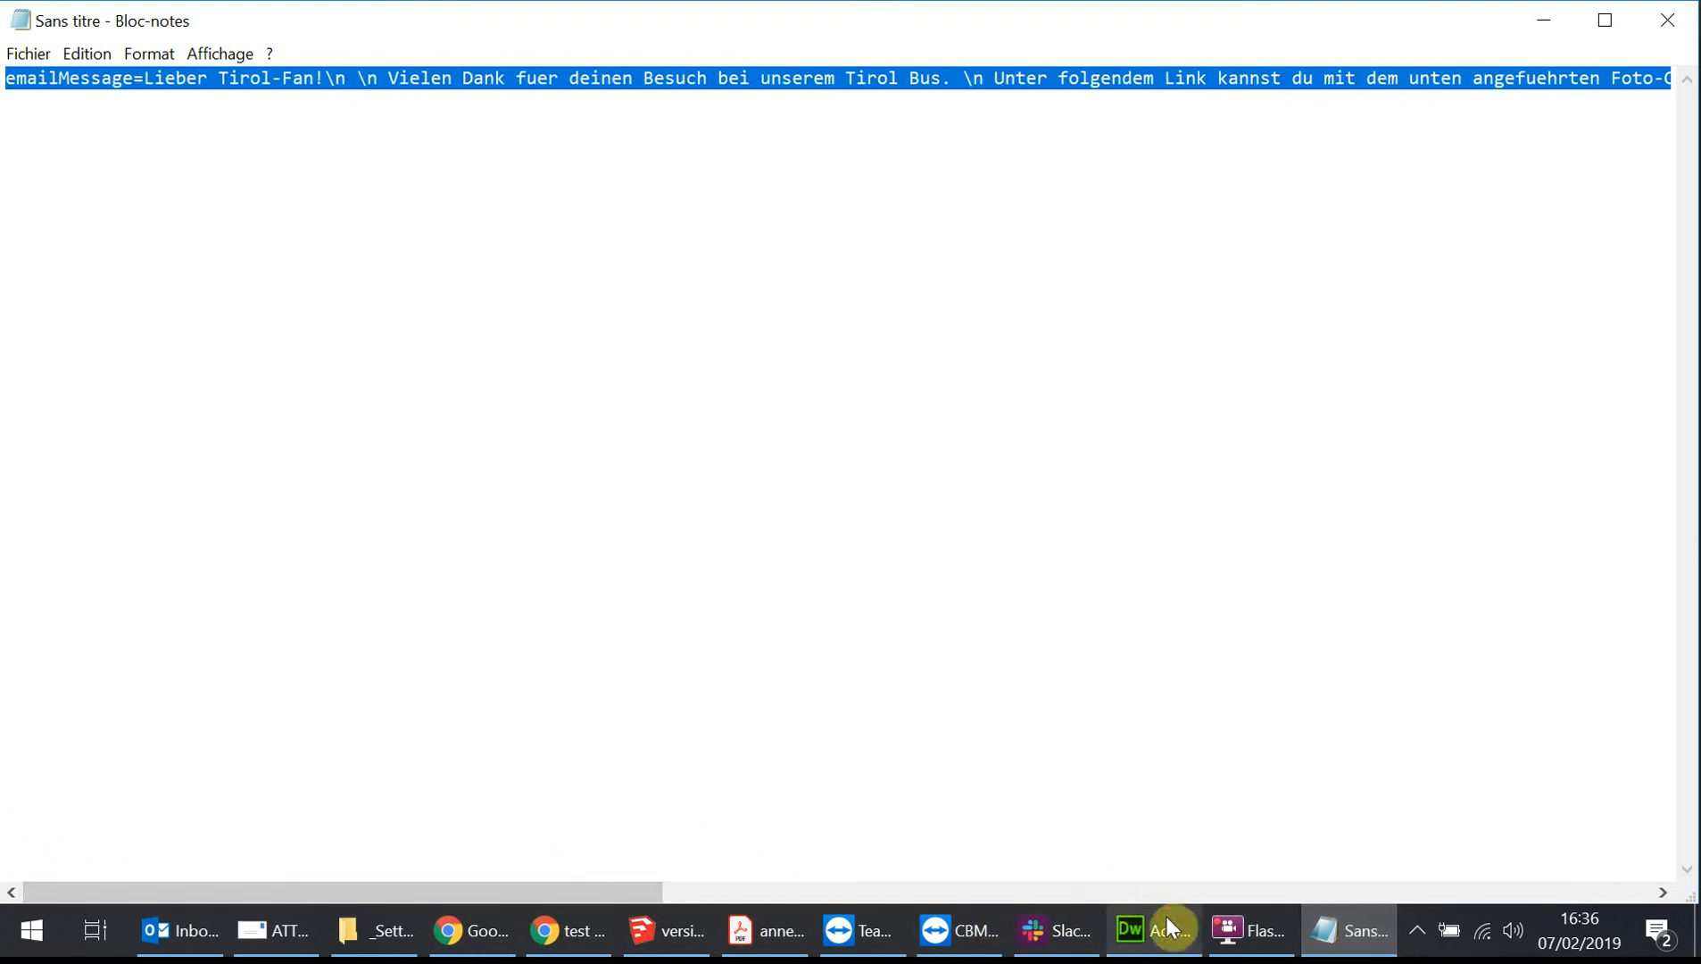
pyautogui.click(1129, 928)
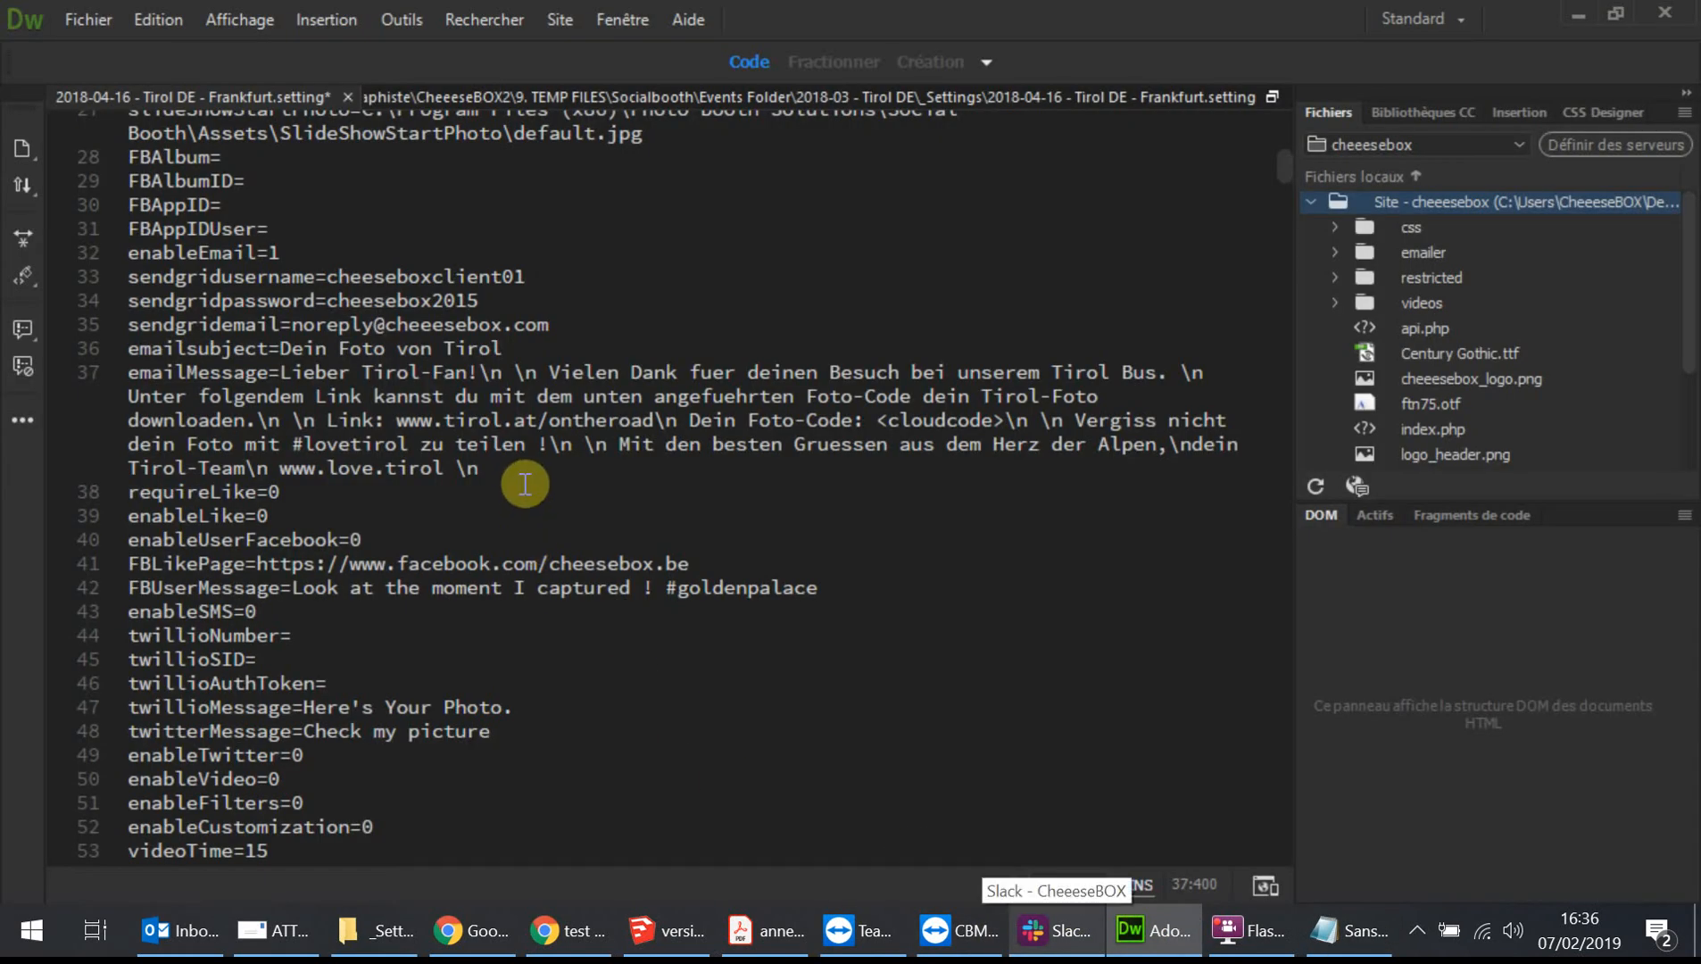
# Save the settings file as '2018-04-16 - Tirol DE - Frankfurt NEW corrected.setting' and close the open files.
pyautogui.click(89, 20)
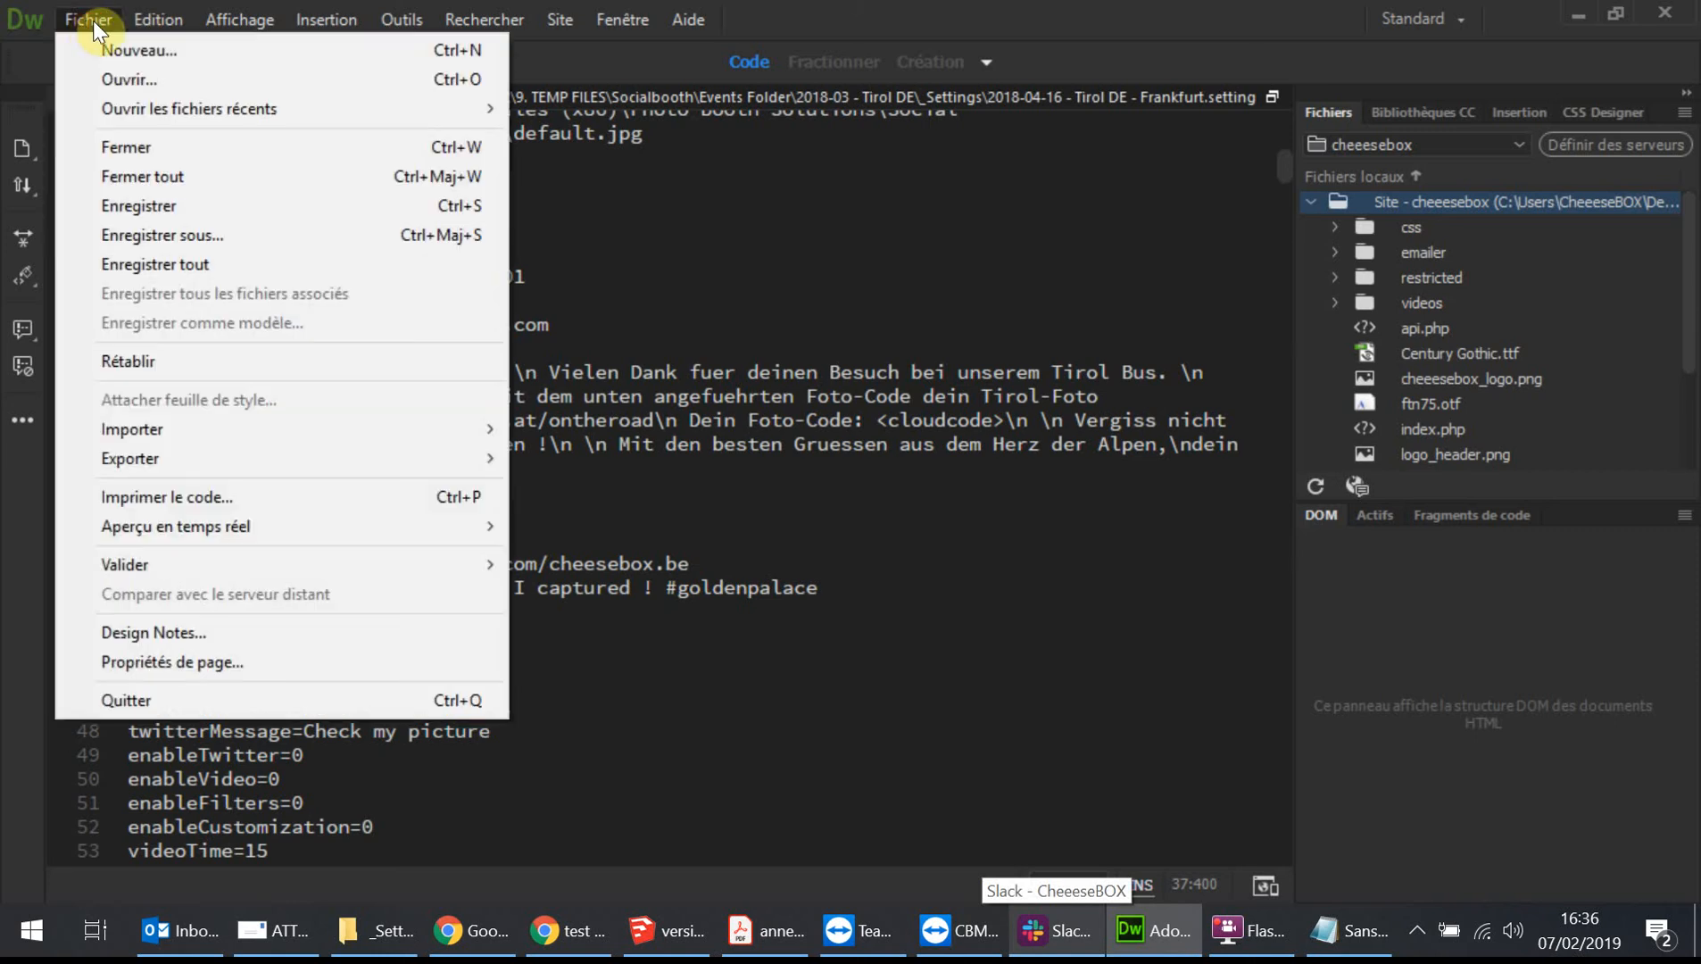
pyautogui.click(234, 237)
pyautogui.click(819, 594)
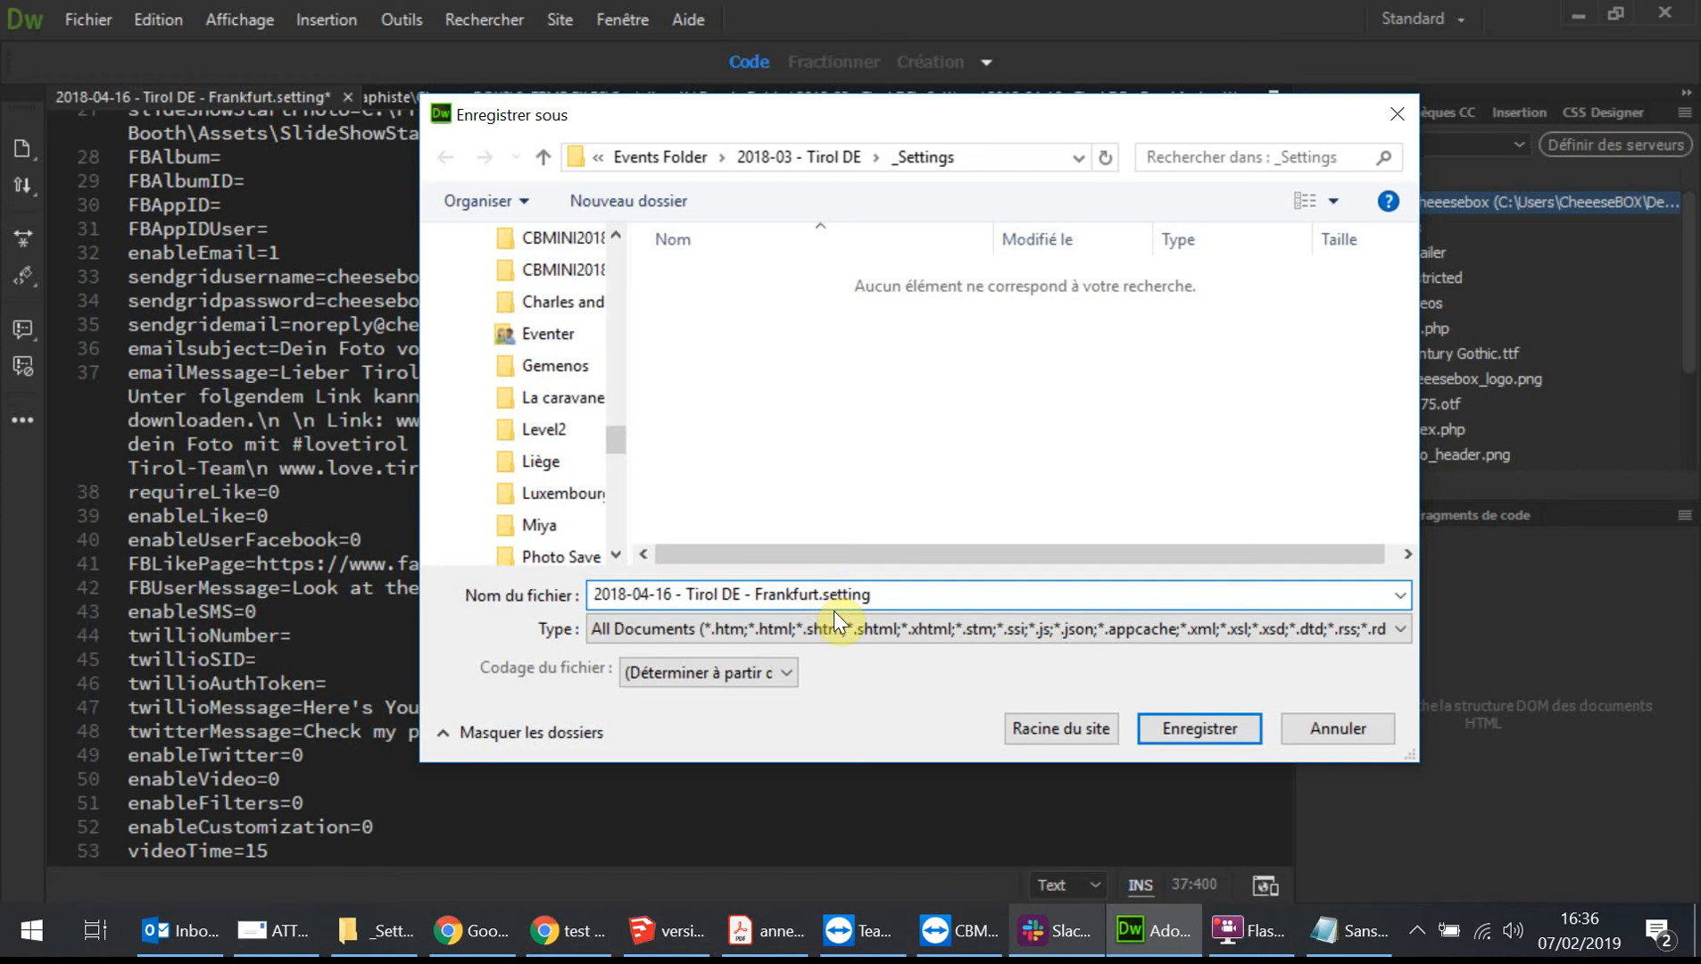
pyautogui.write('NEW')
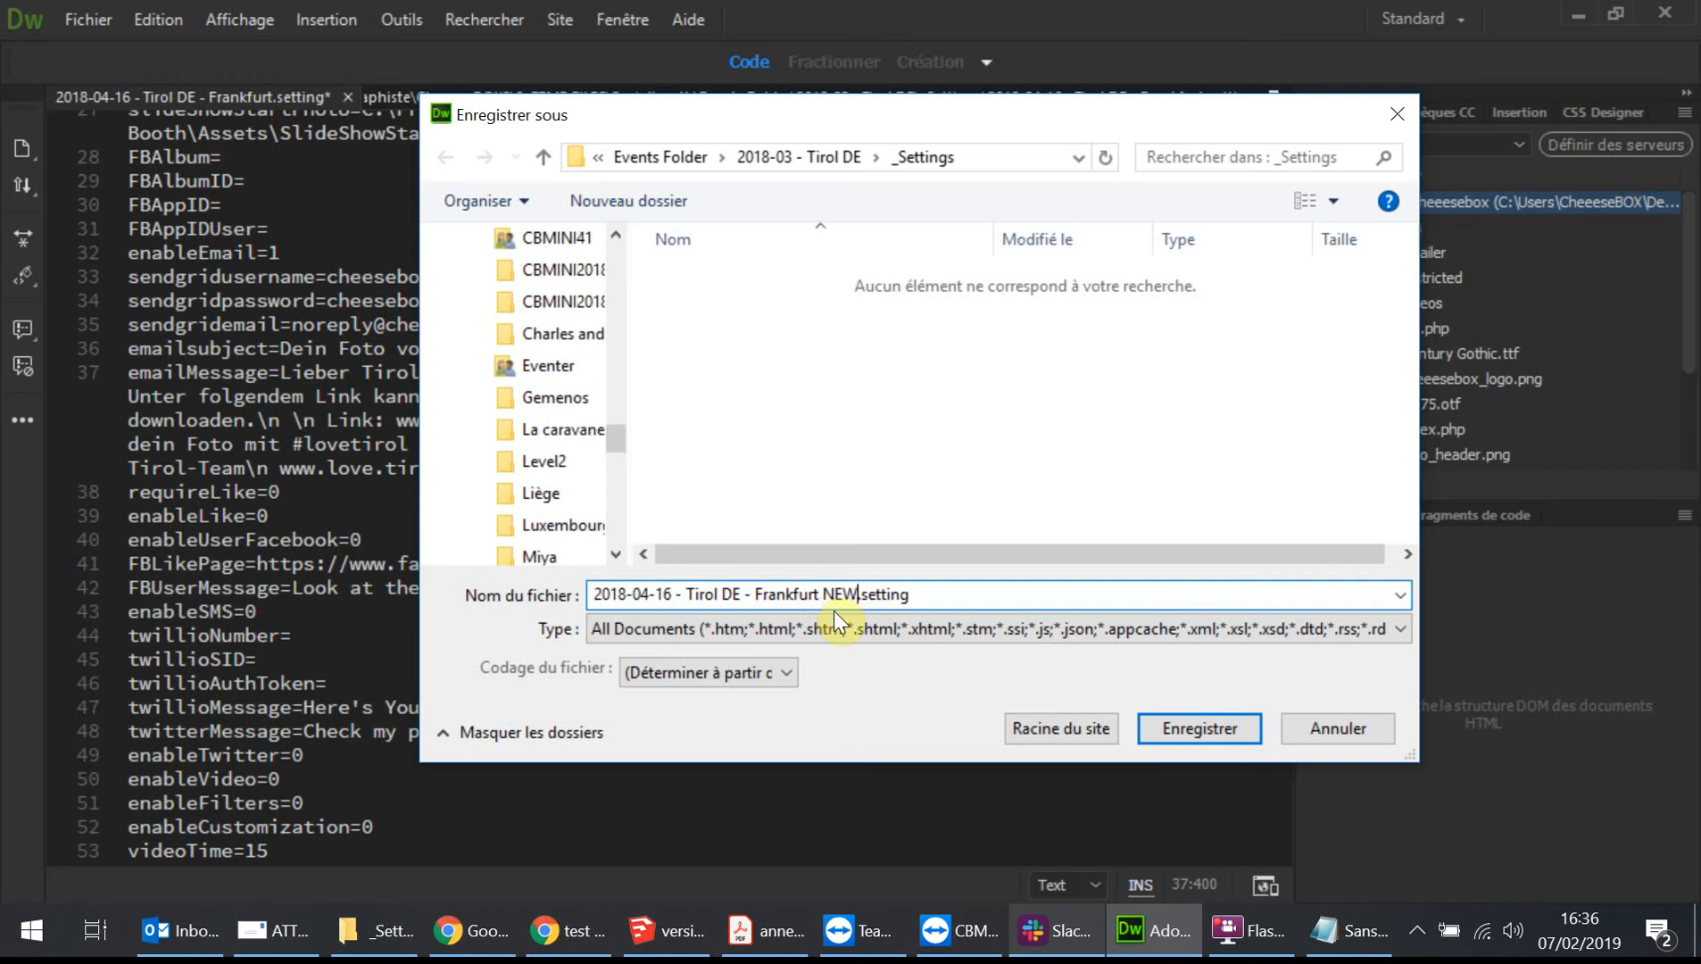
pyautogui.write(' correcte')
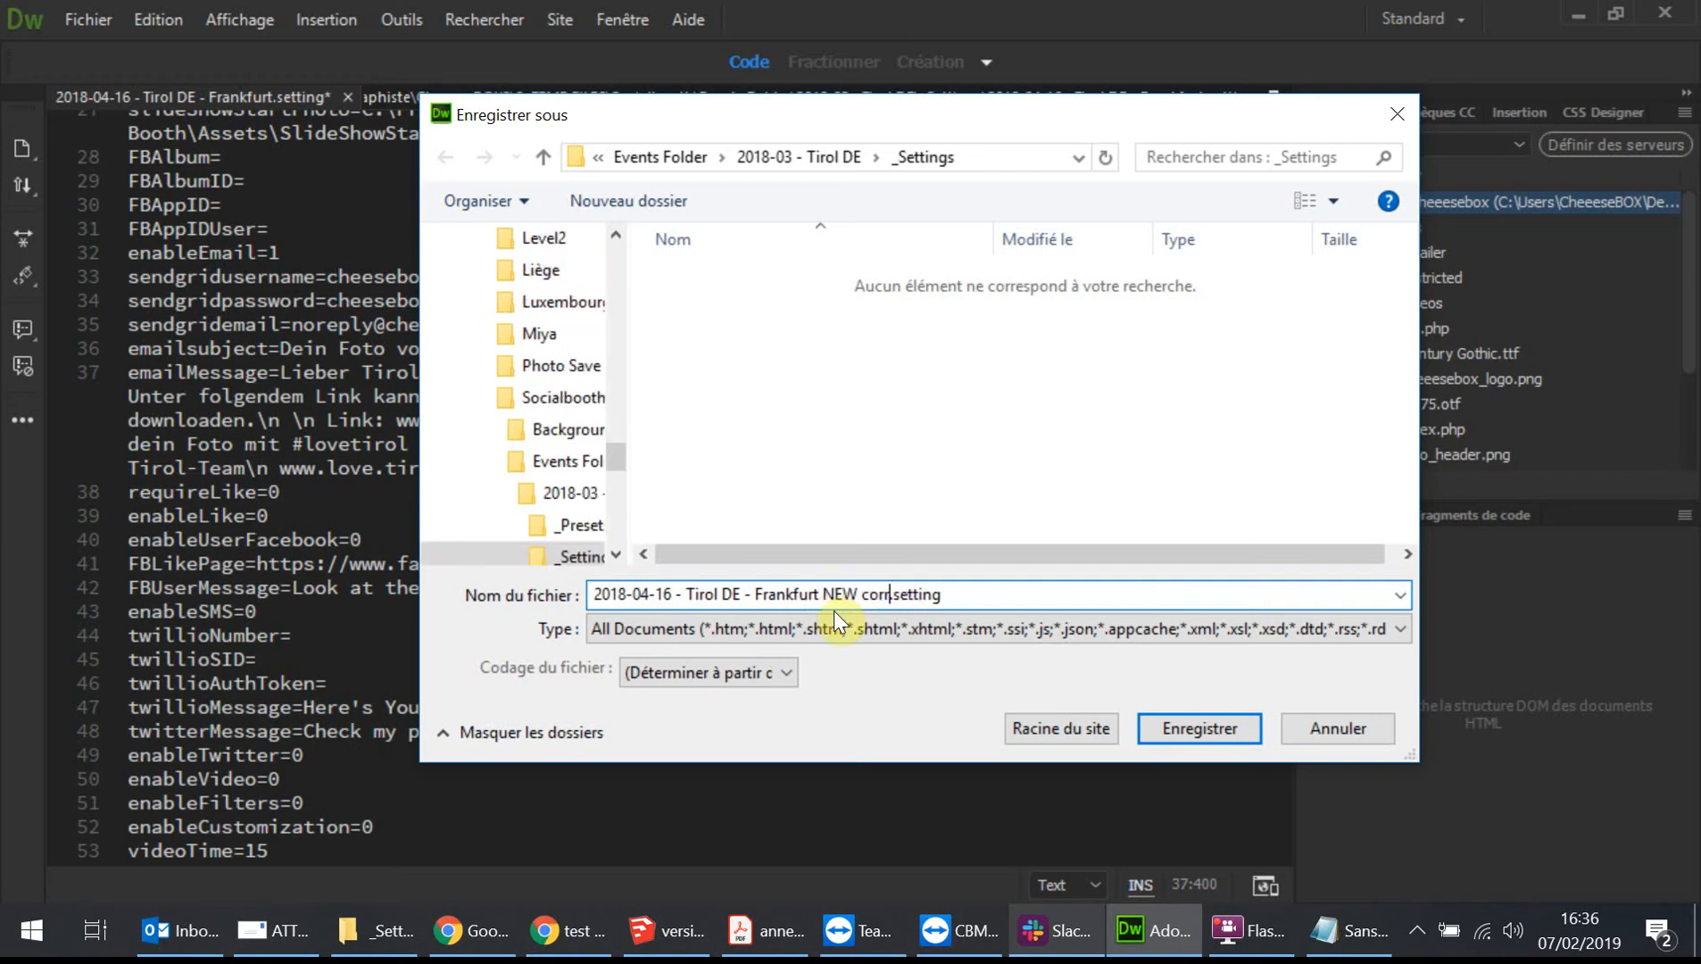
pyautogui.write('d')
pyautogui.press('Return')
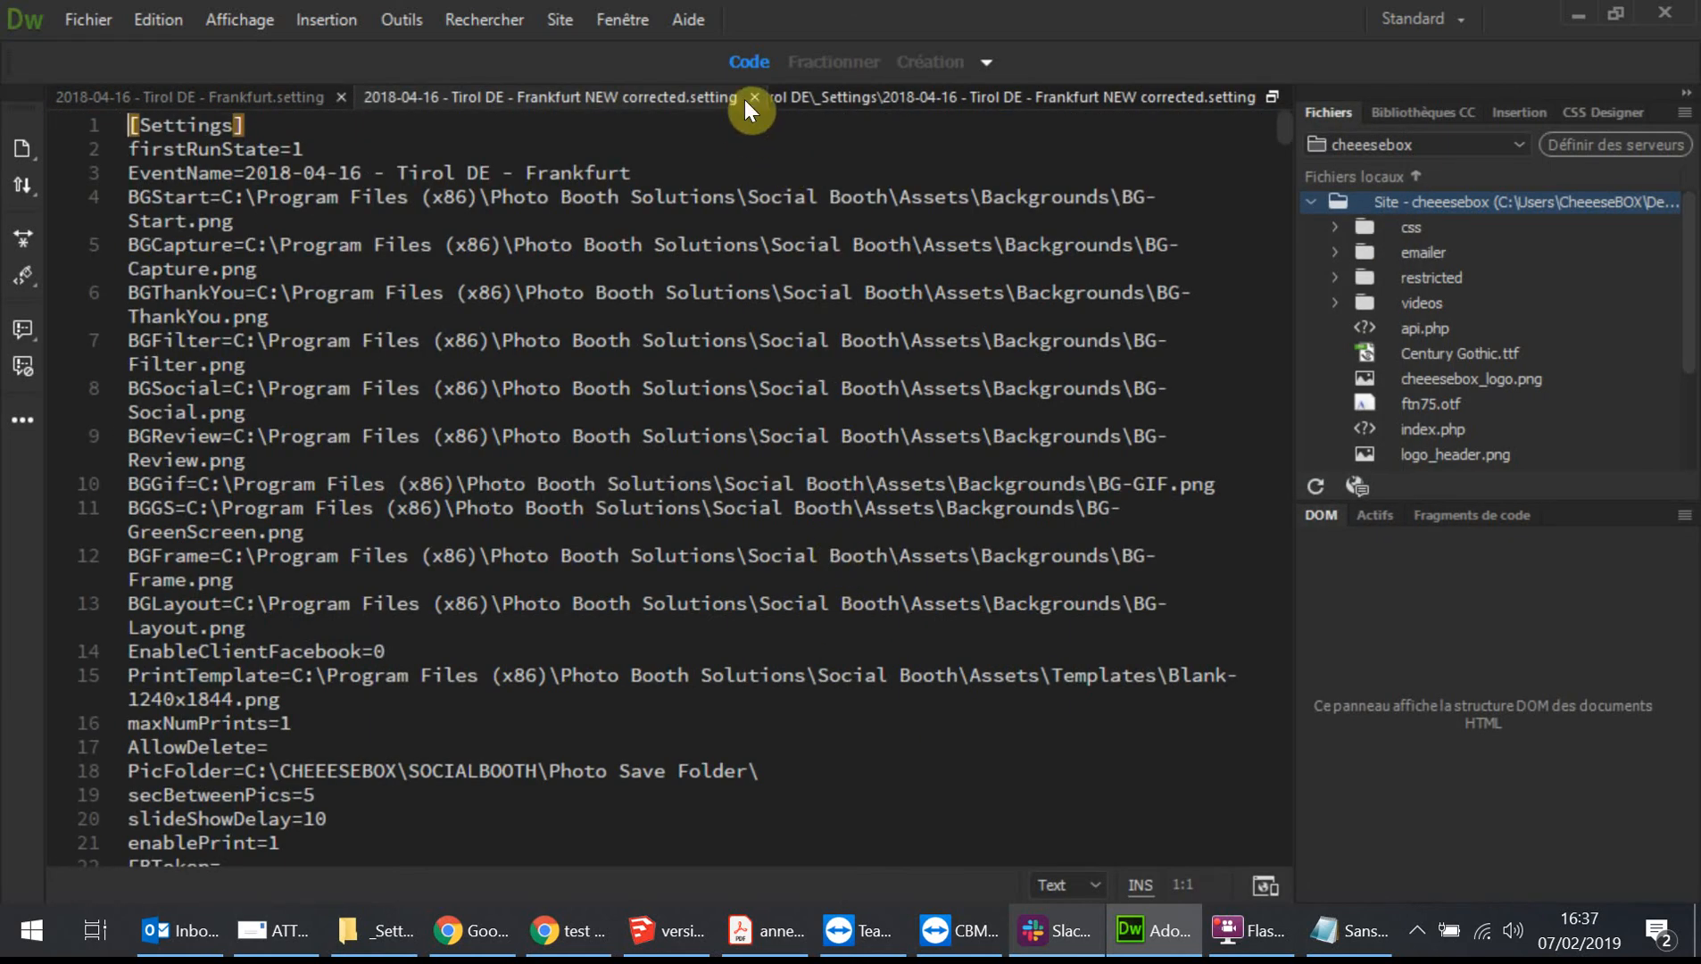
pyautogui.click(754, 96)
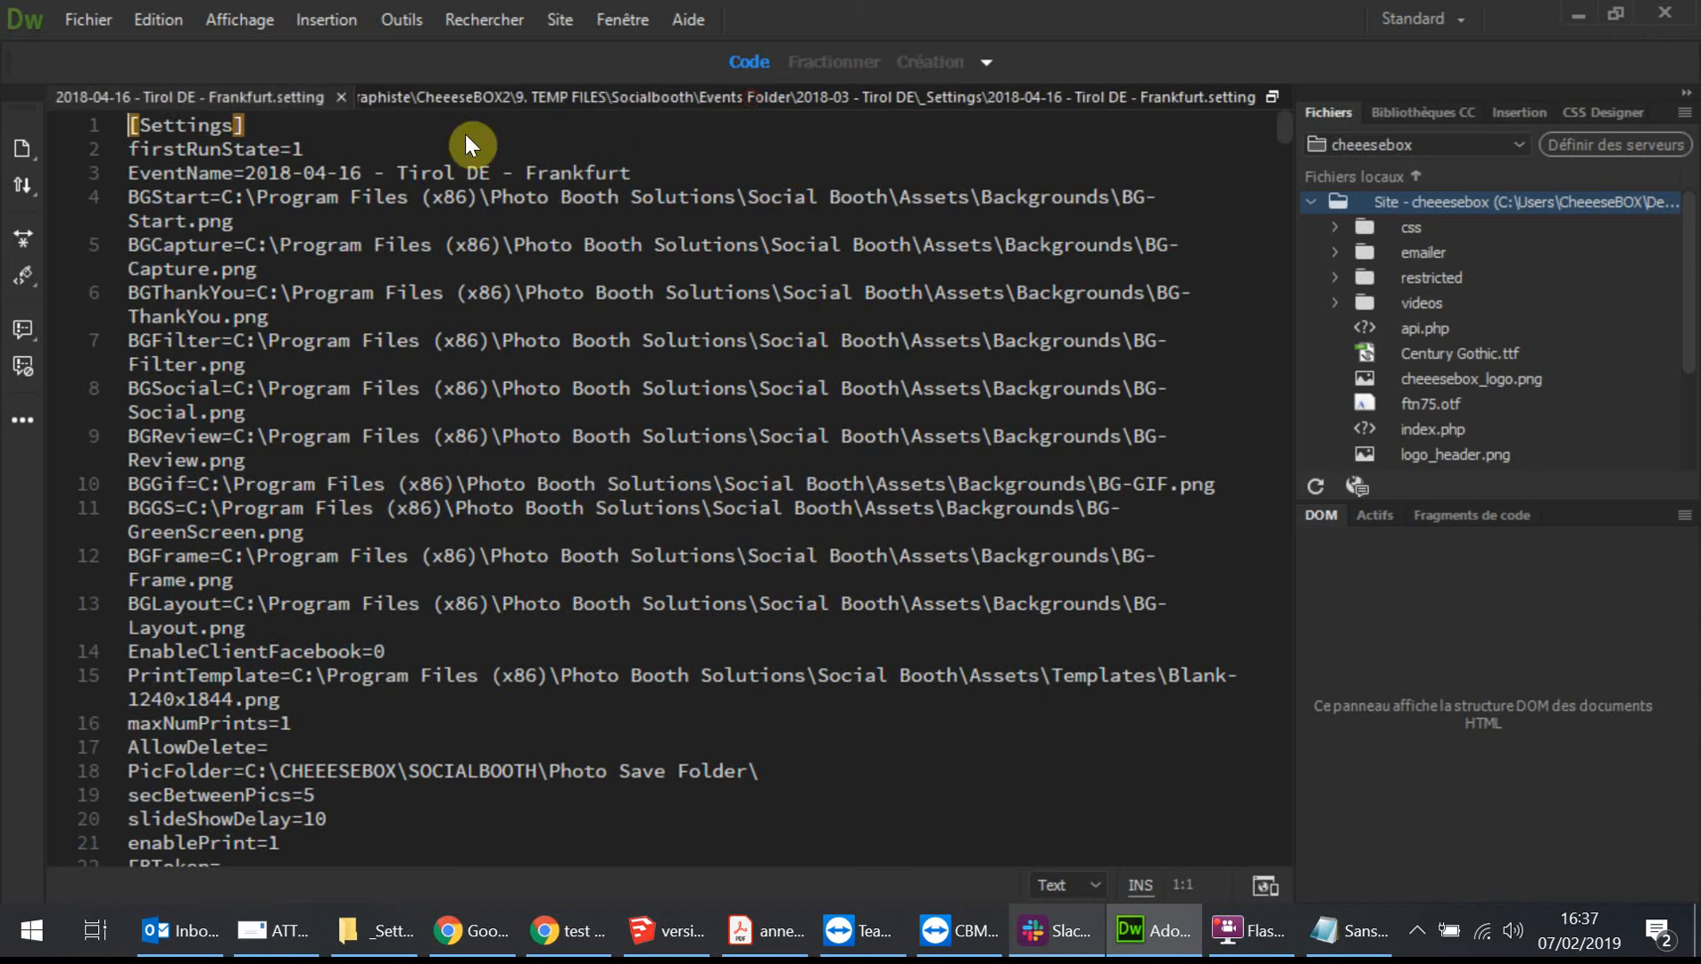
pyautogui.click(340, 98)
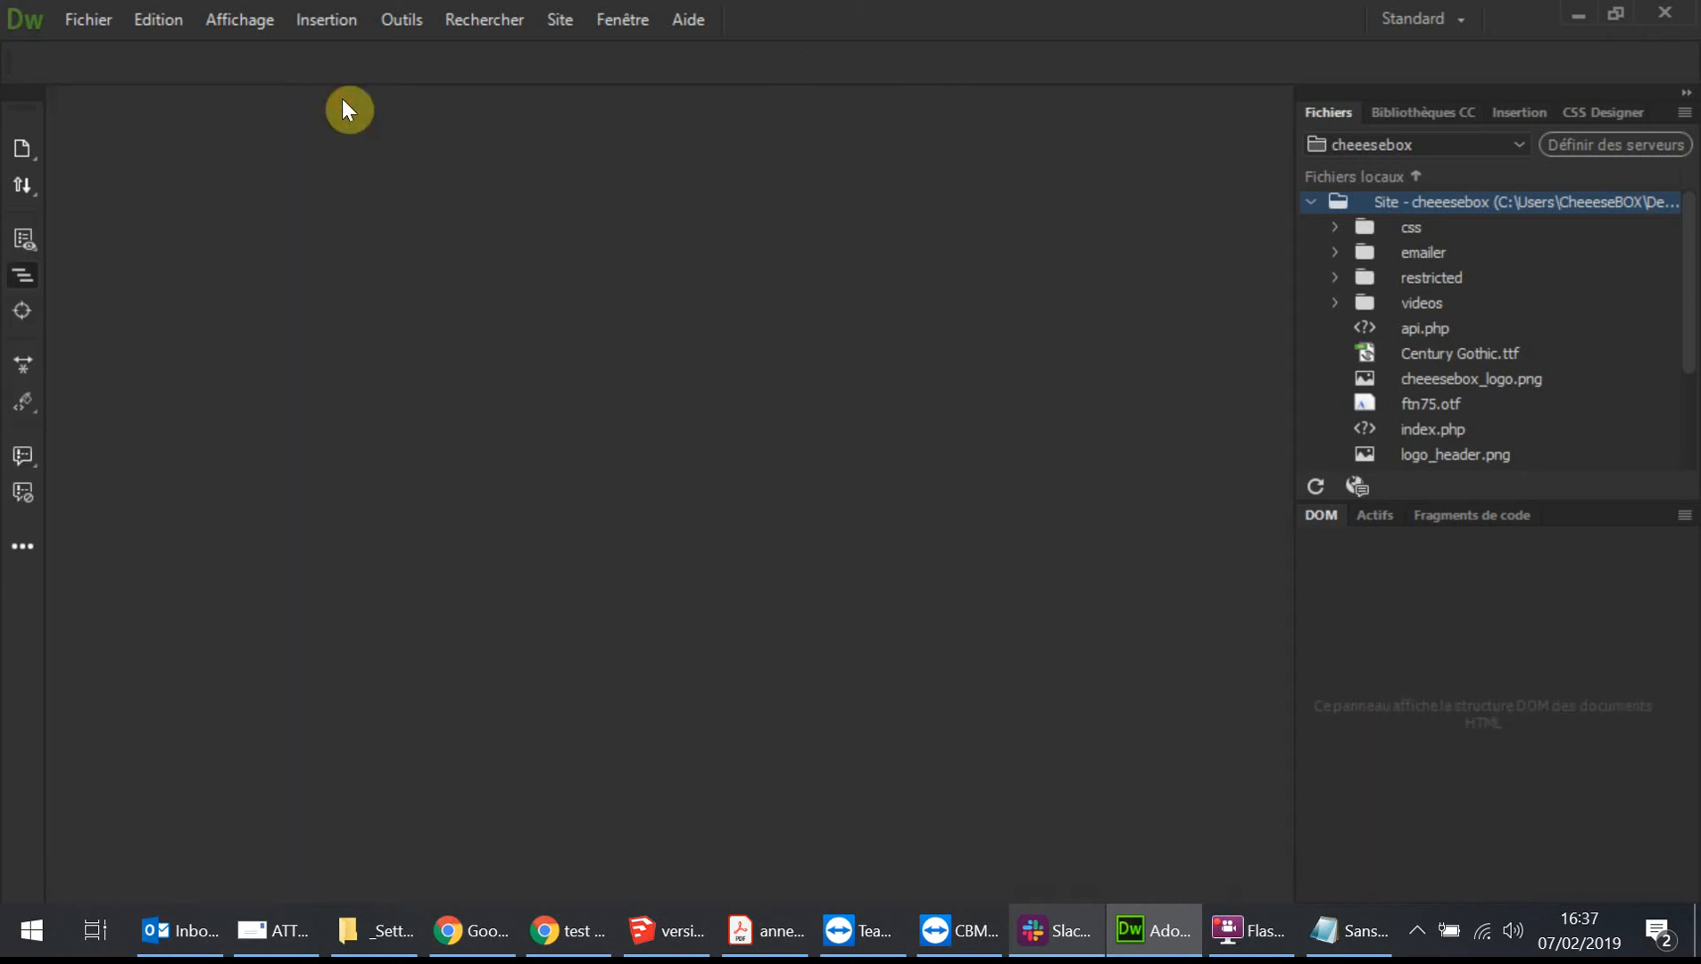
# In the remote booth session, load the new corrected settings file from the Events Folder's 2018-03 - Tirol DE _Settings folder.
pyautogui.click(955, 937)
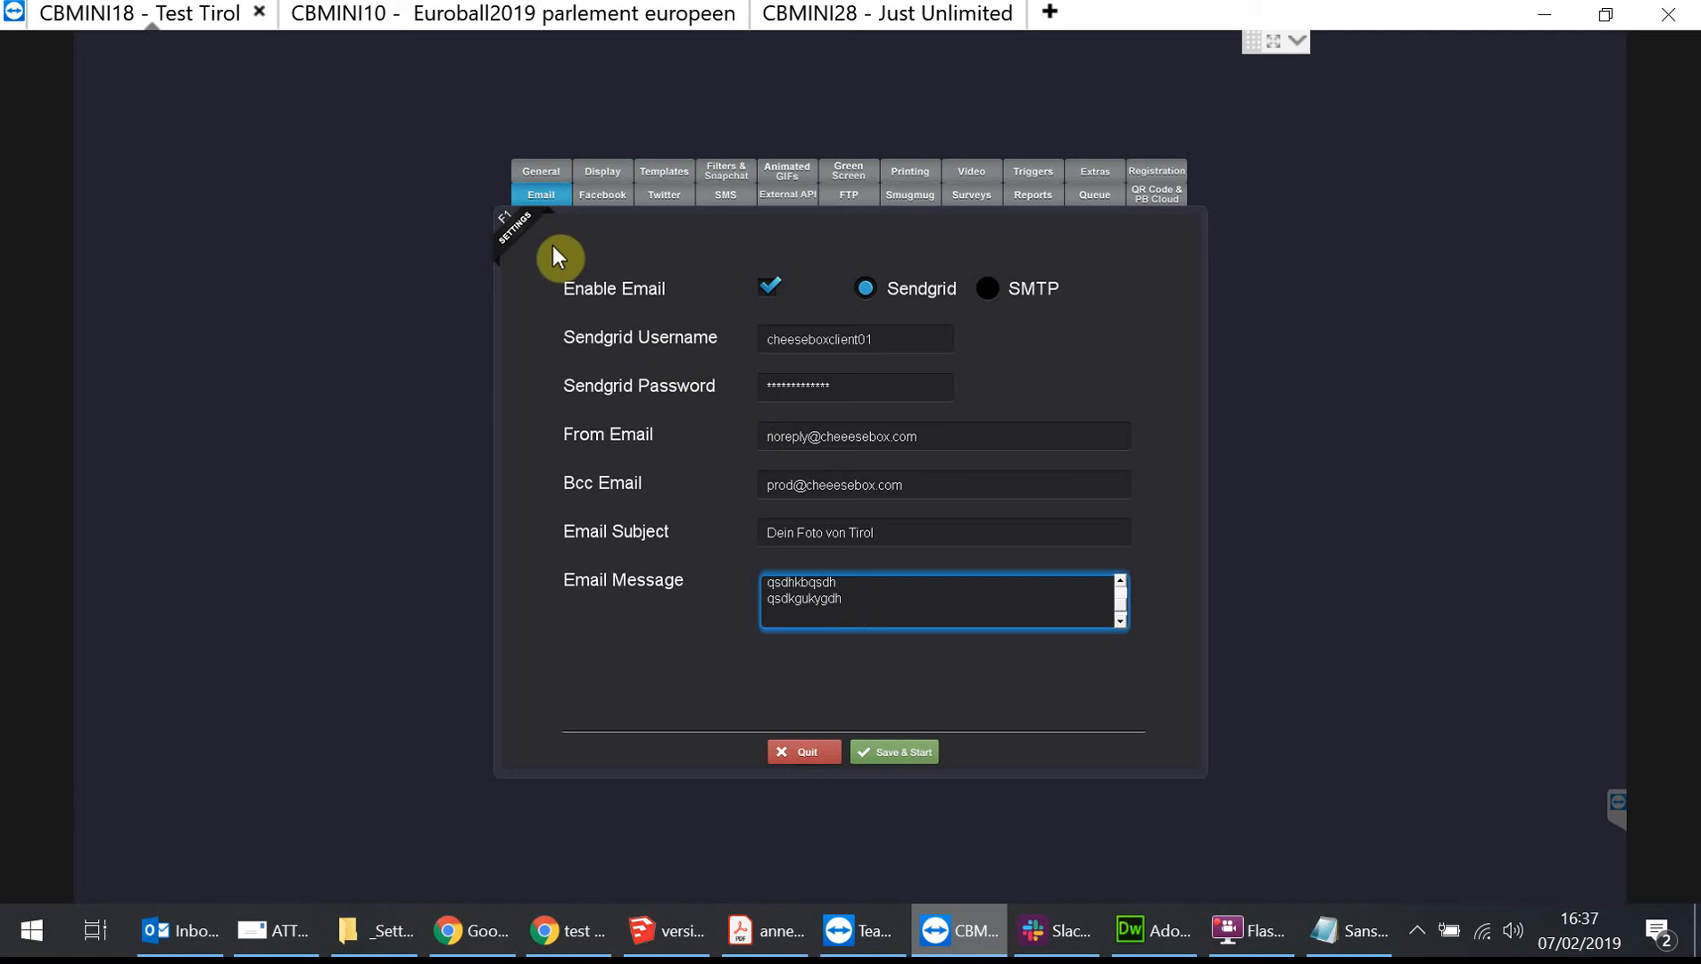
pyautogui.click(539, 176)
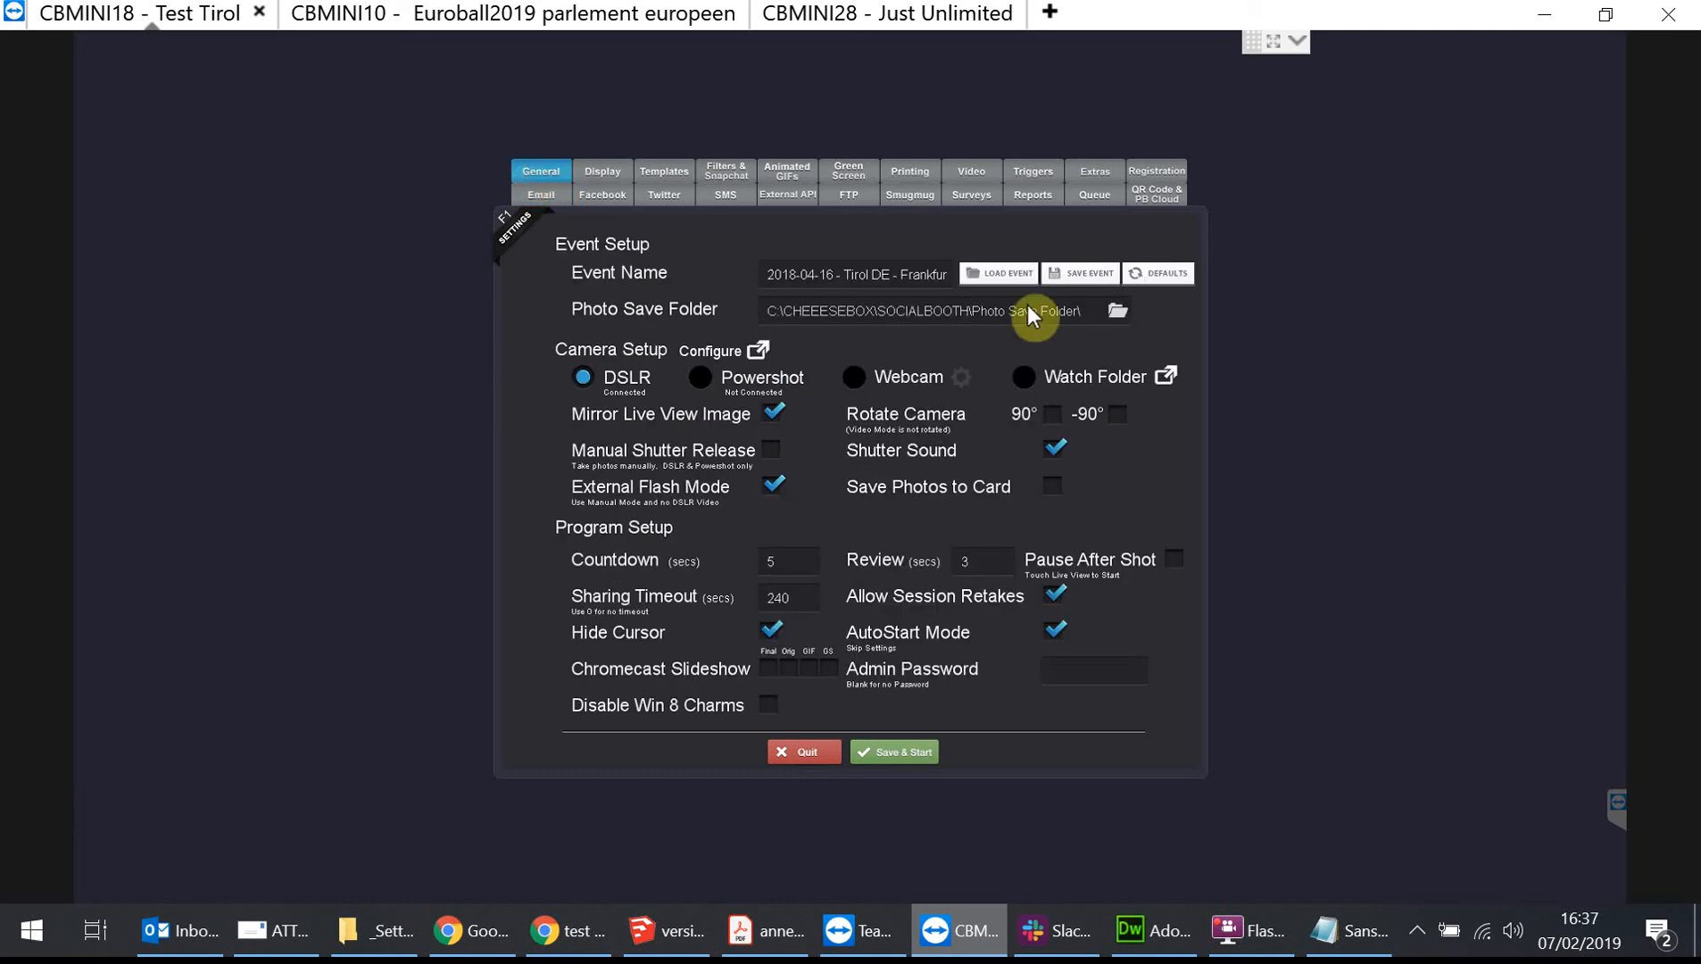
pyautogui.click(999, 272)
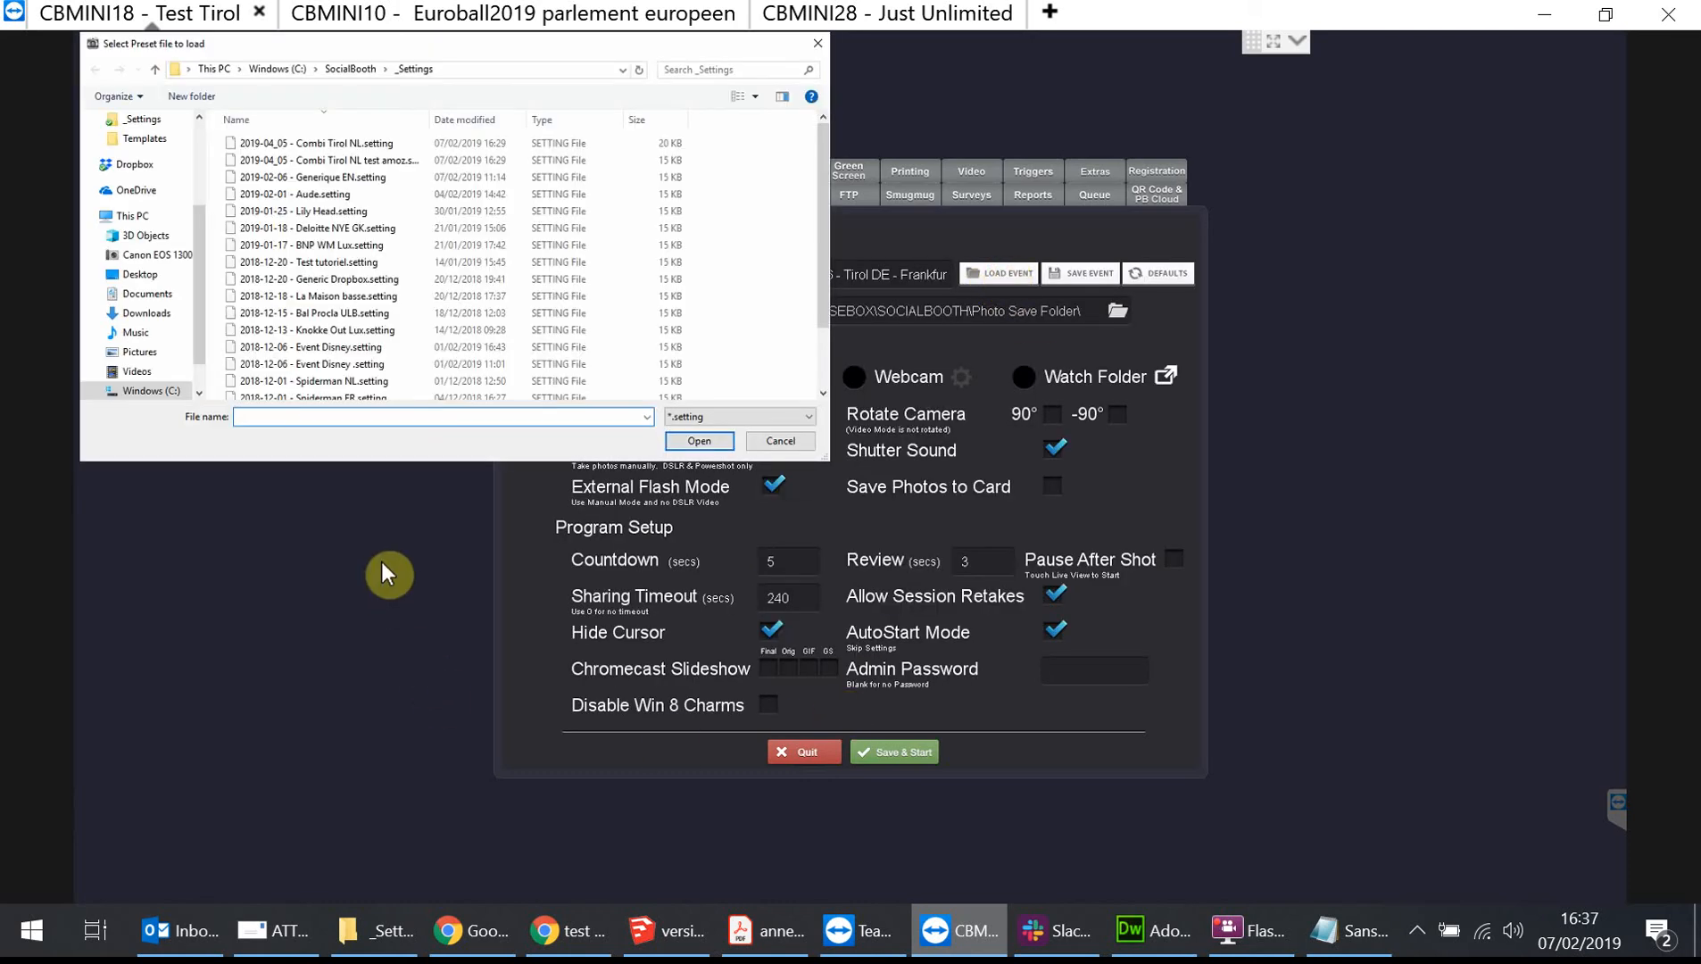
pyautogui.click(130, 164)
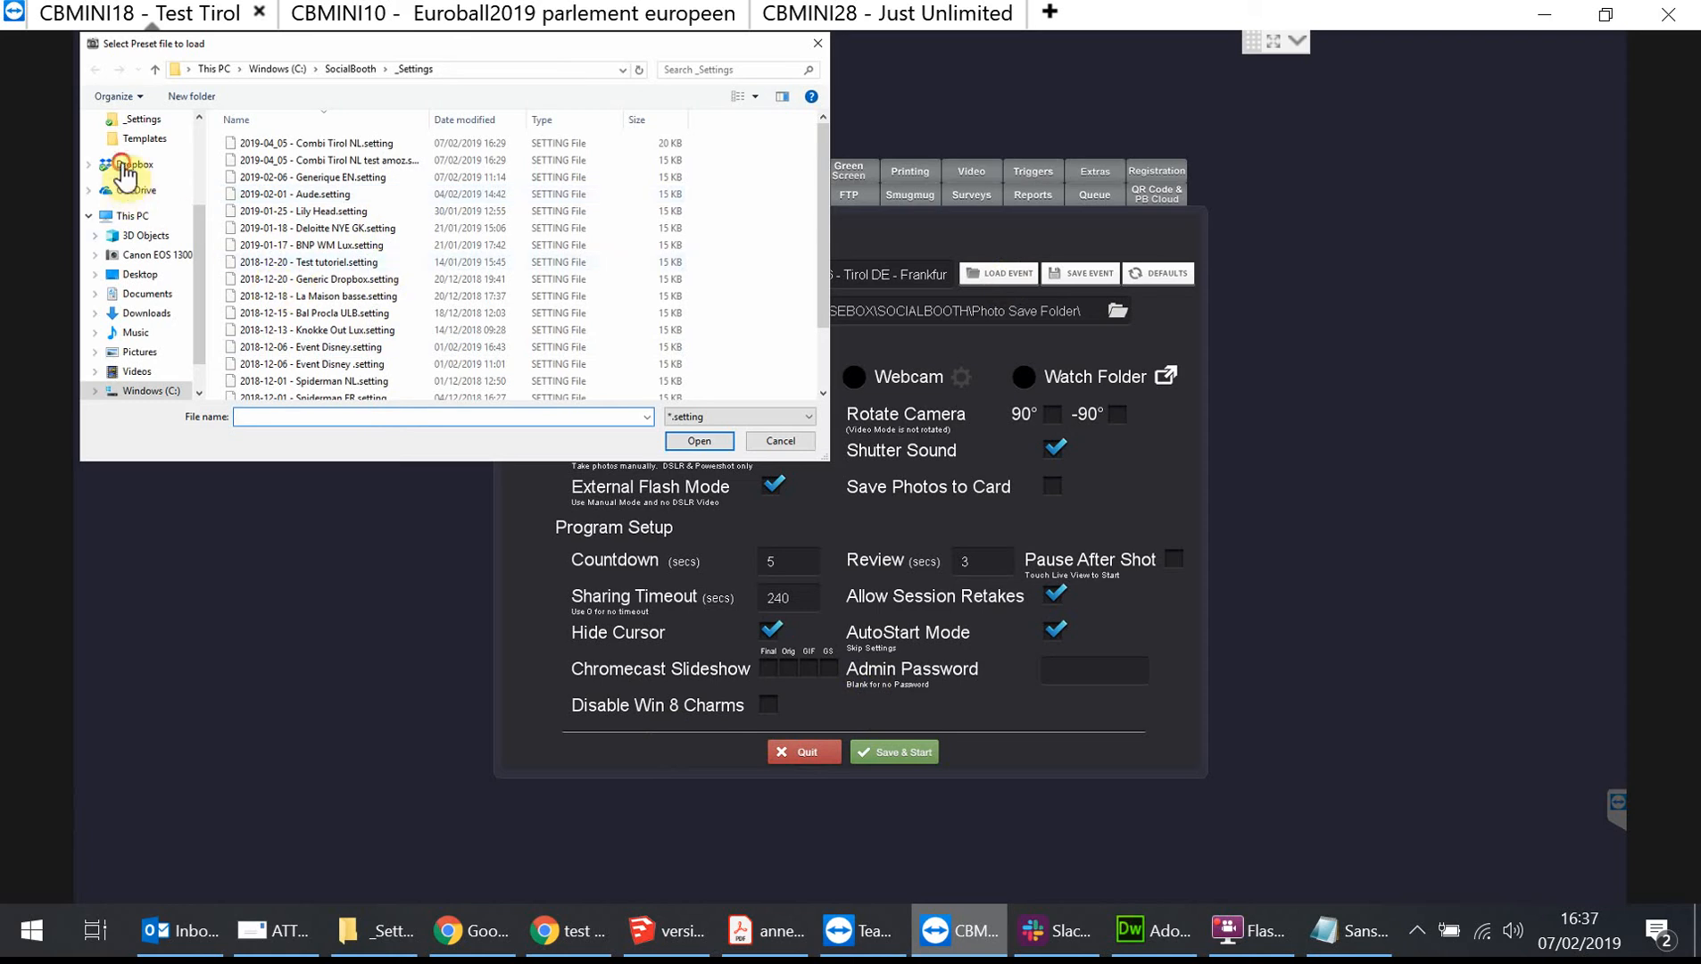
pyautogui.doubleClick(273, 159)
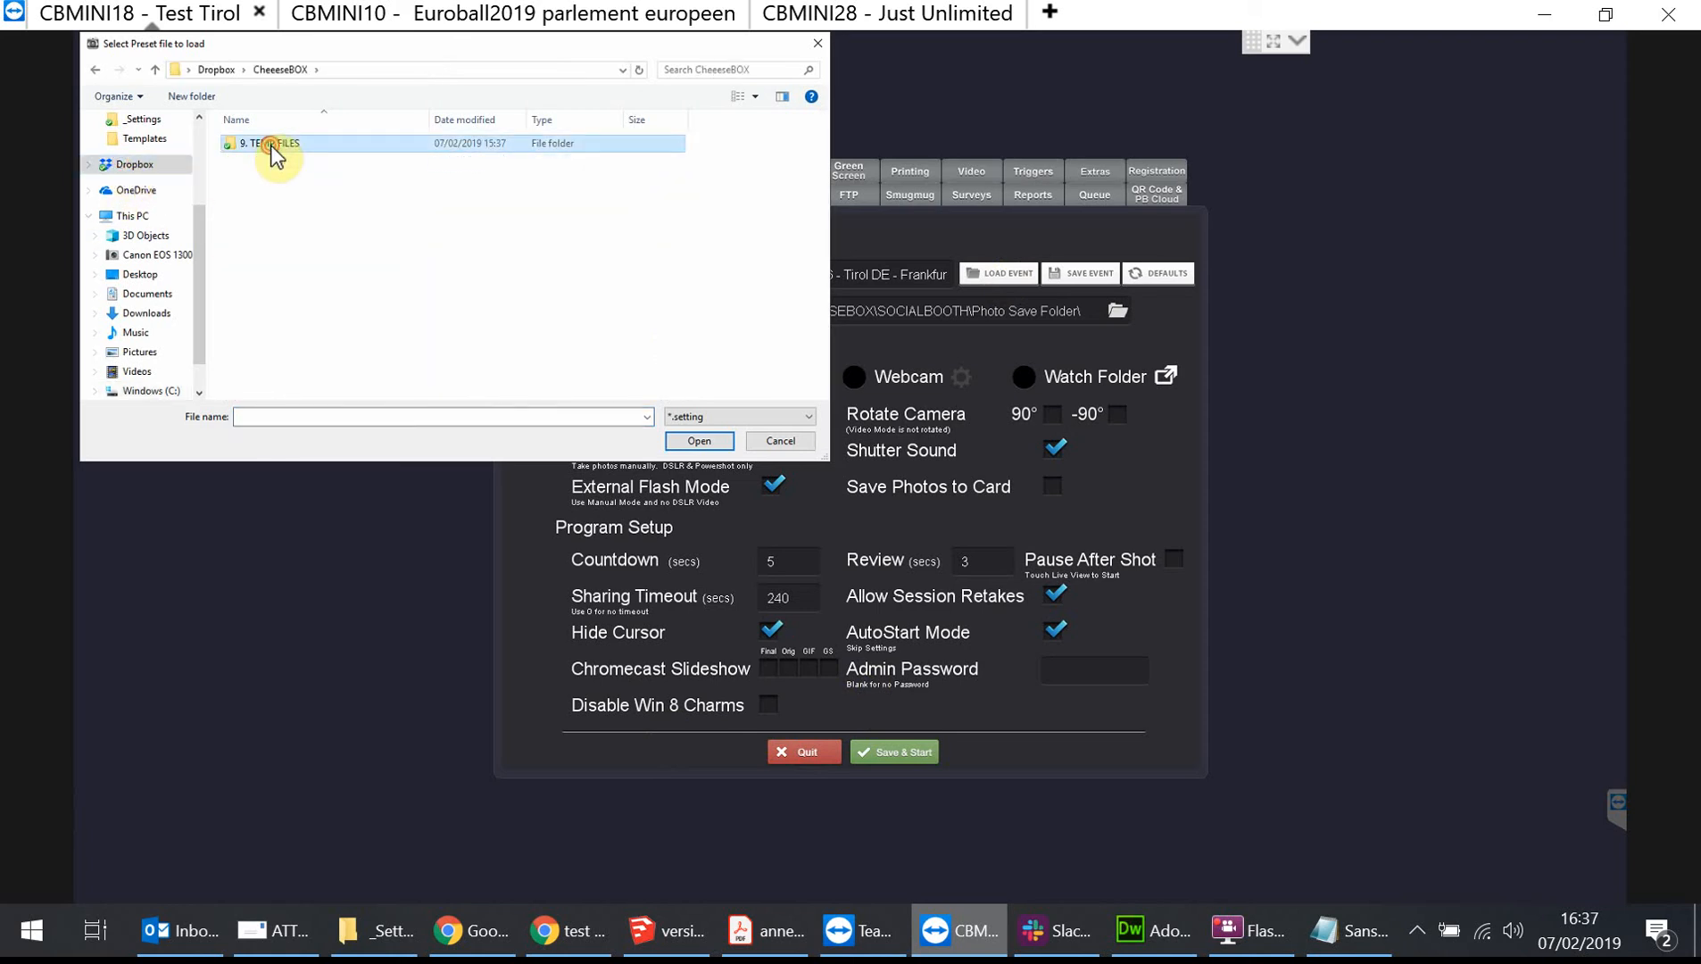
pyautogui.doubleClick(273, 157)
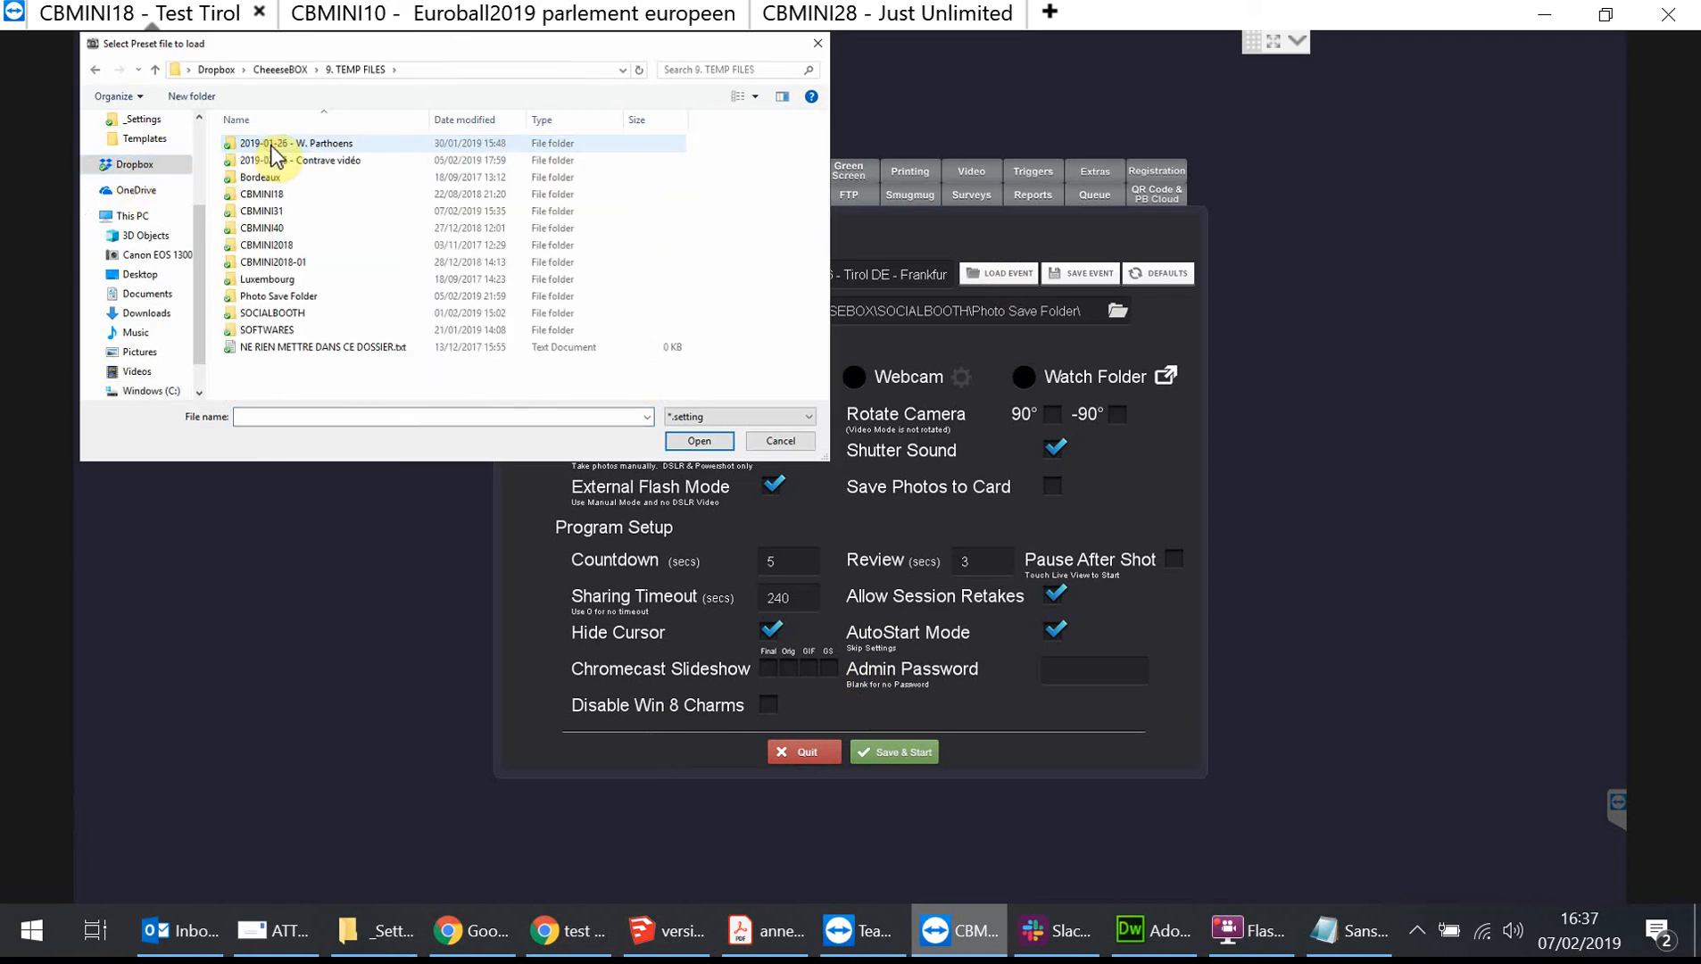
pyautogui.doubleClick(287, 314)
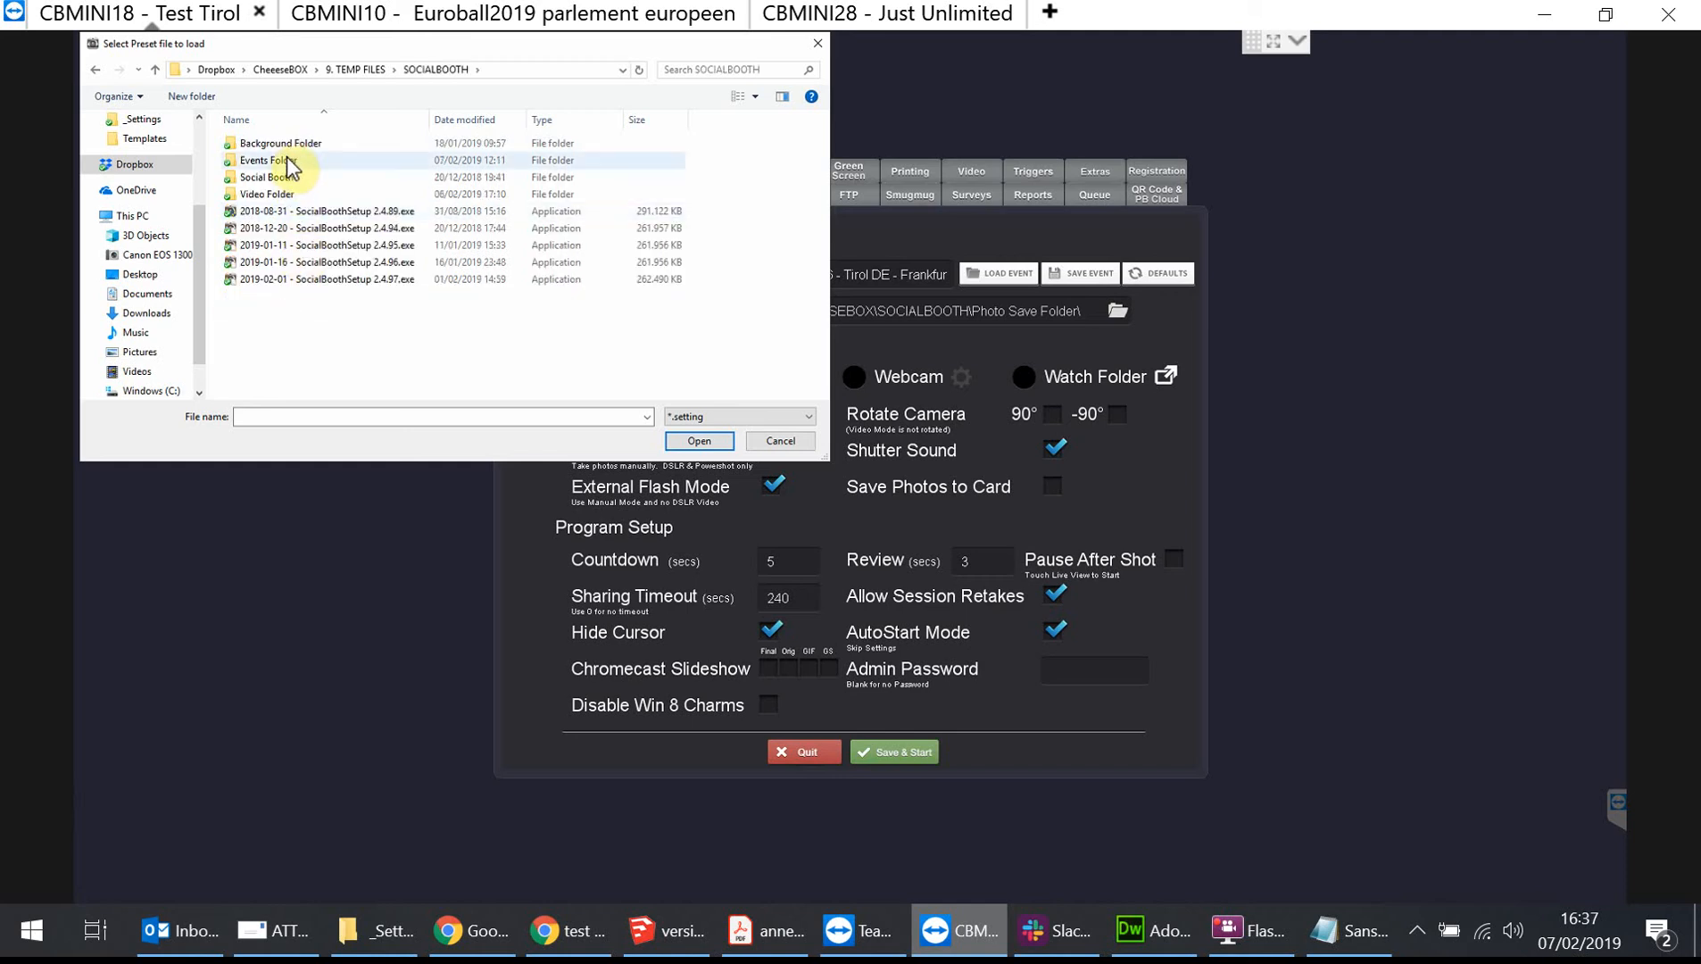
pyautogui.doubleClick(286, 159)
pyautogui.doubleClick(300, 142)
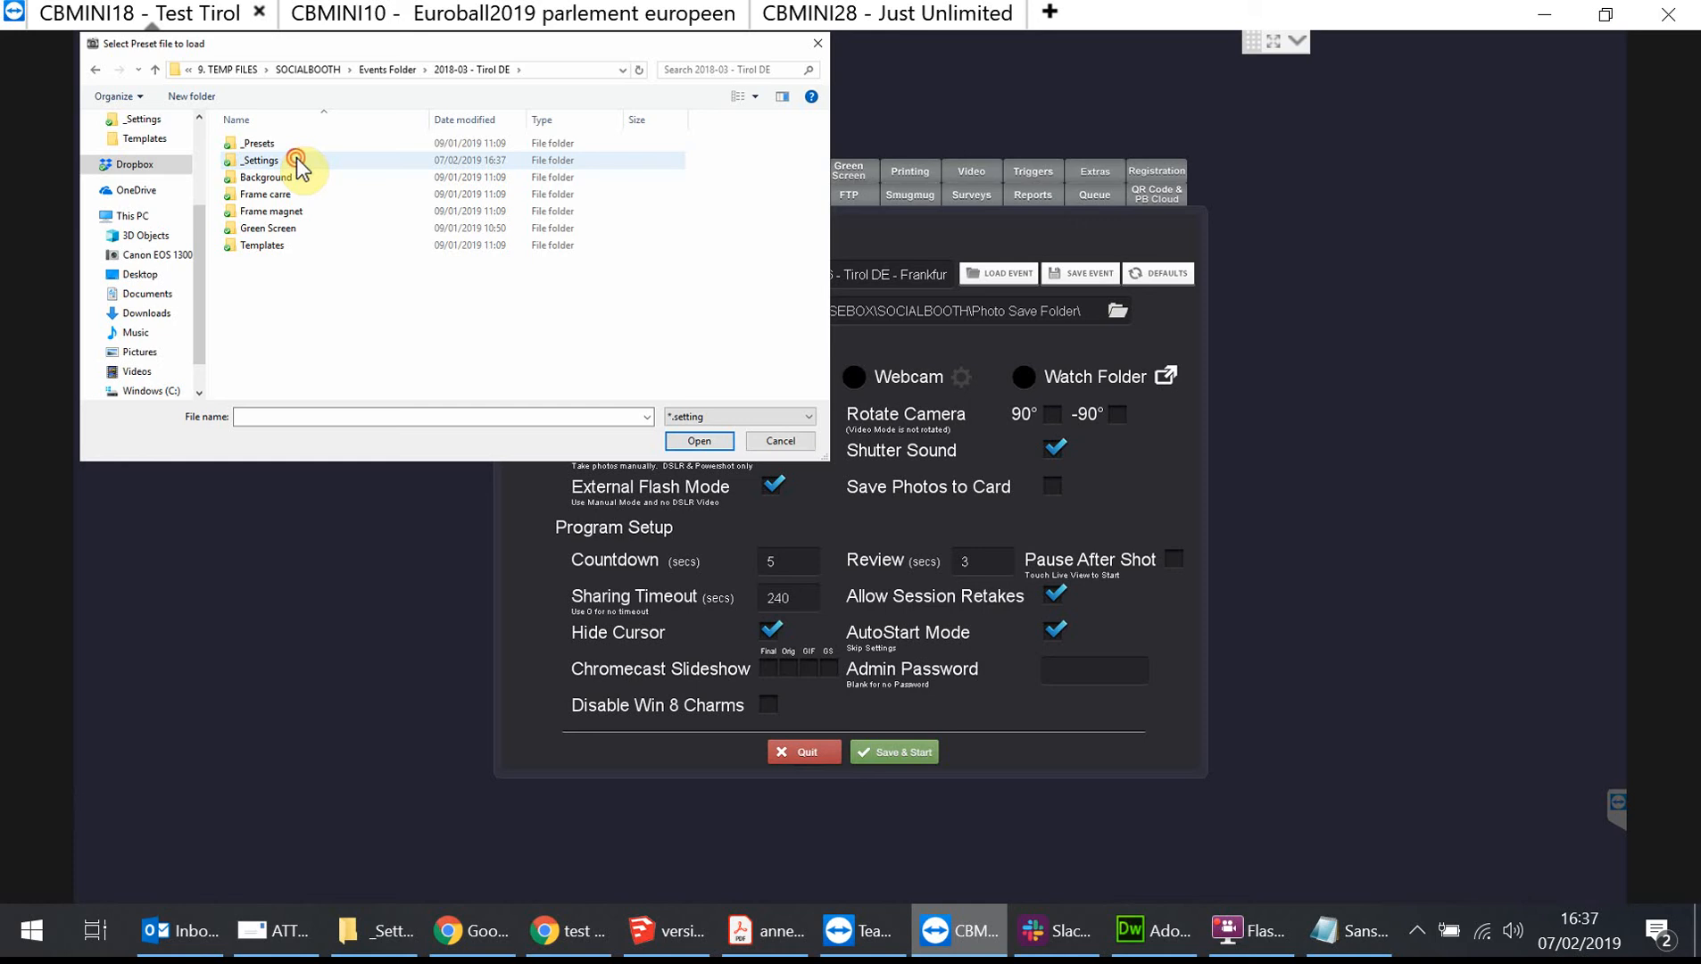
pyautogui.doubleClick(296, 159)
pyautogui.click(417, 247)
pyautogui.doubleClick(421, 248)
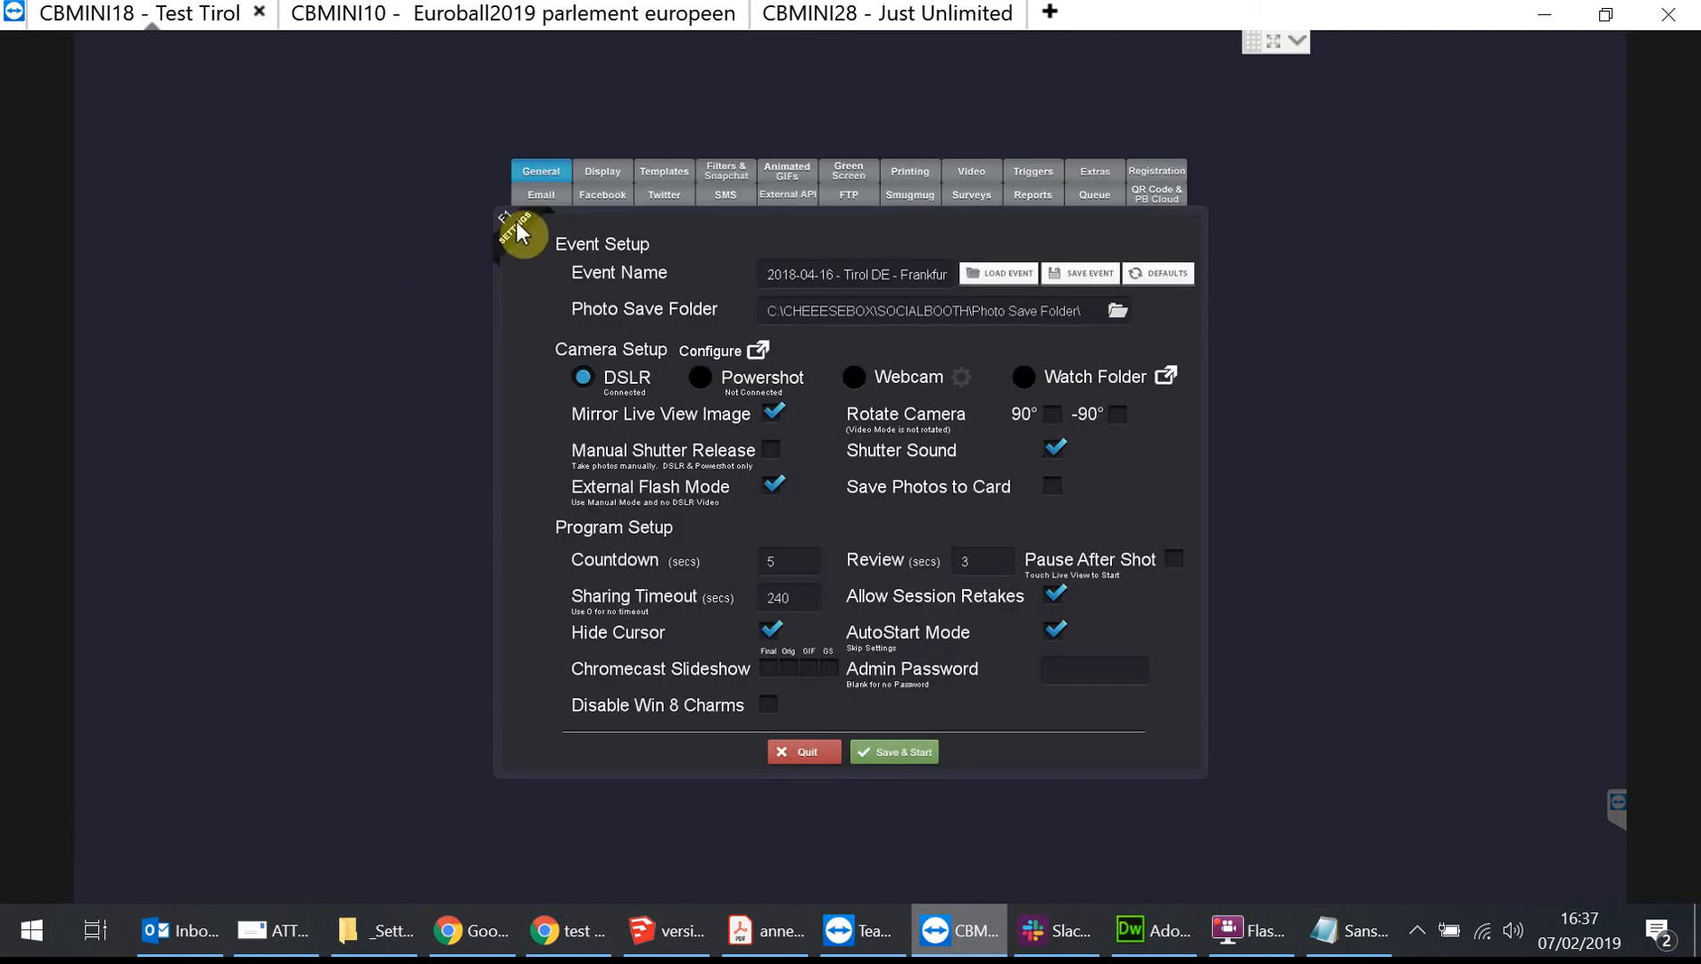
# Scroll through the loaded Email Message text to check its line breaks.
pyautogui.click(552, 202)
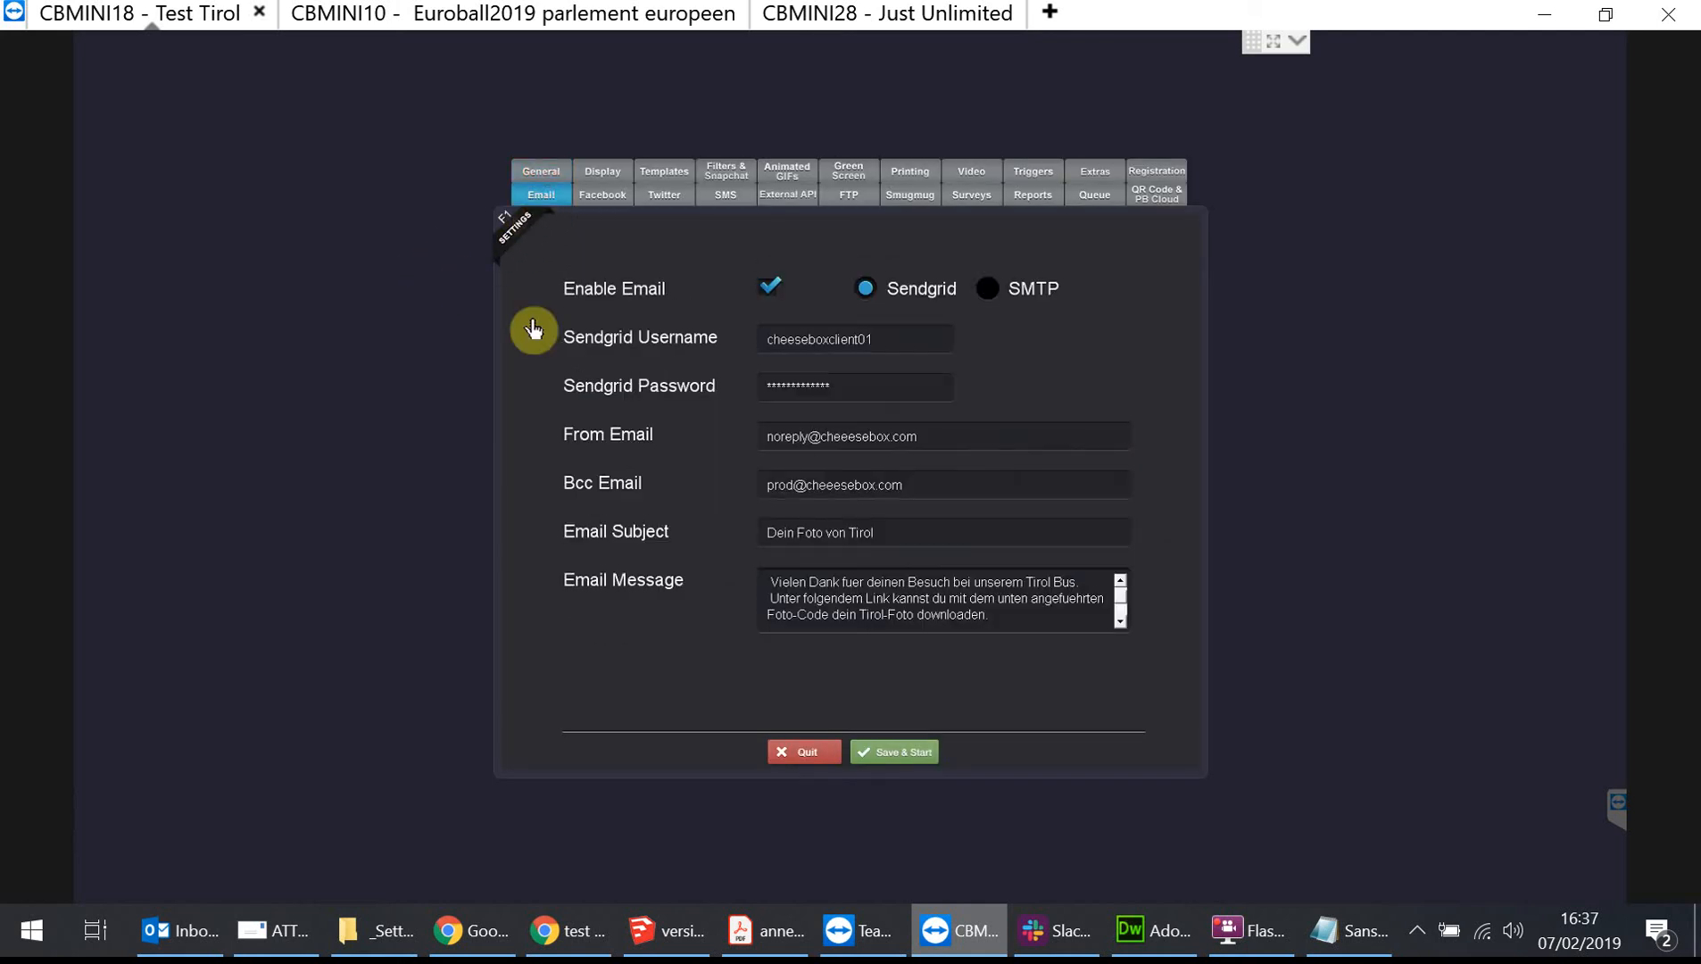
pyautogui.click(1120, 578)
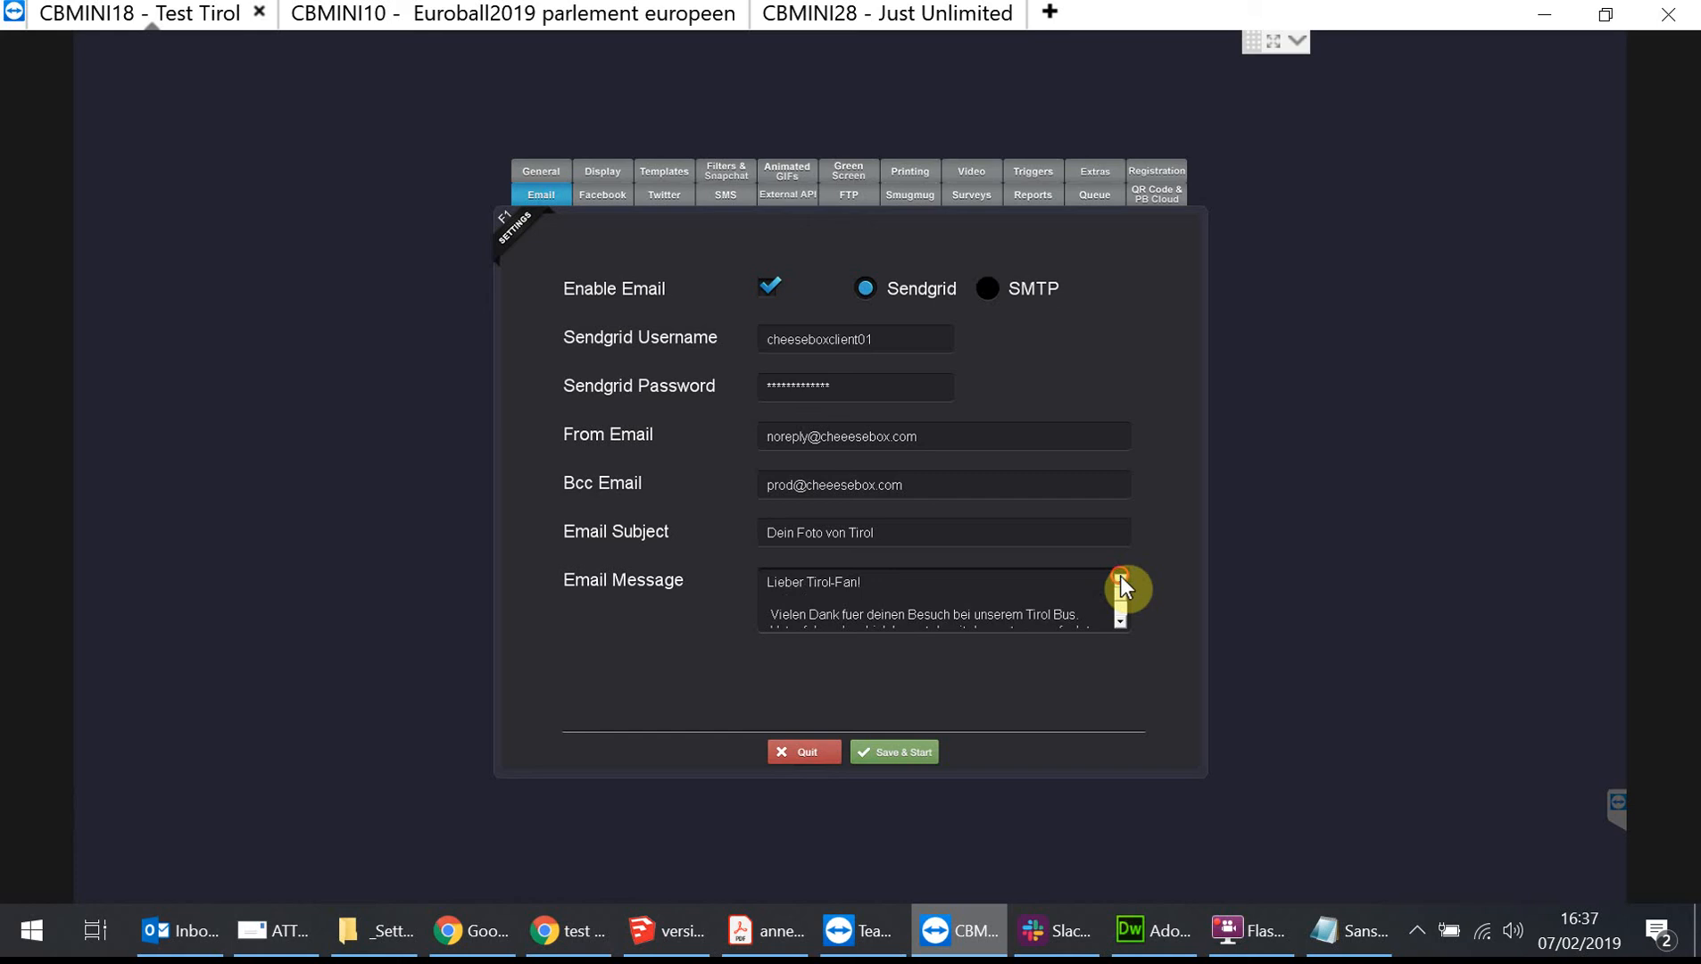
pyautogui.click(933, 613)
pyautogui.click(1119, 622)
pyautogui.click(1120, 620)
pyautogui.click(1120, 620)
pyautogui.click(1120, 620)
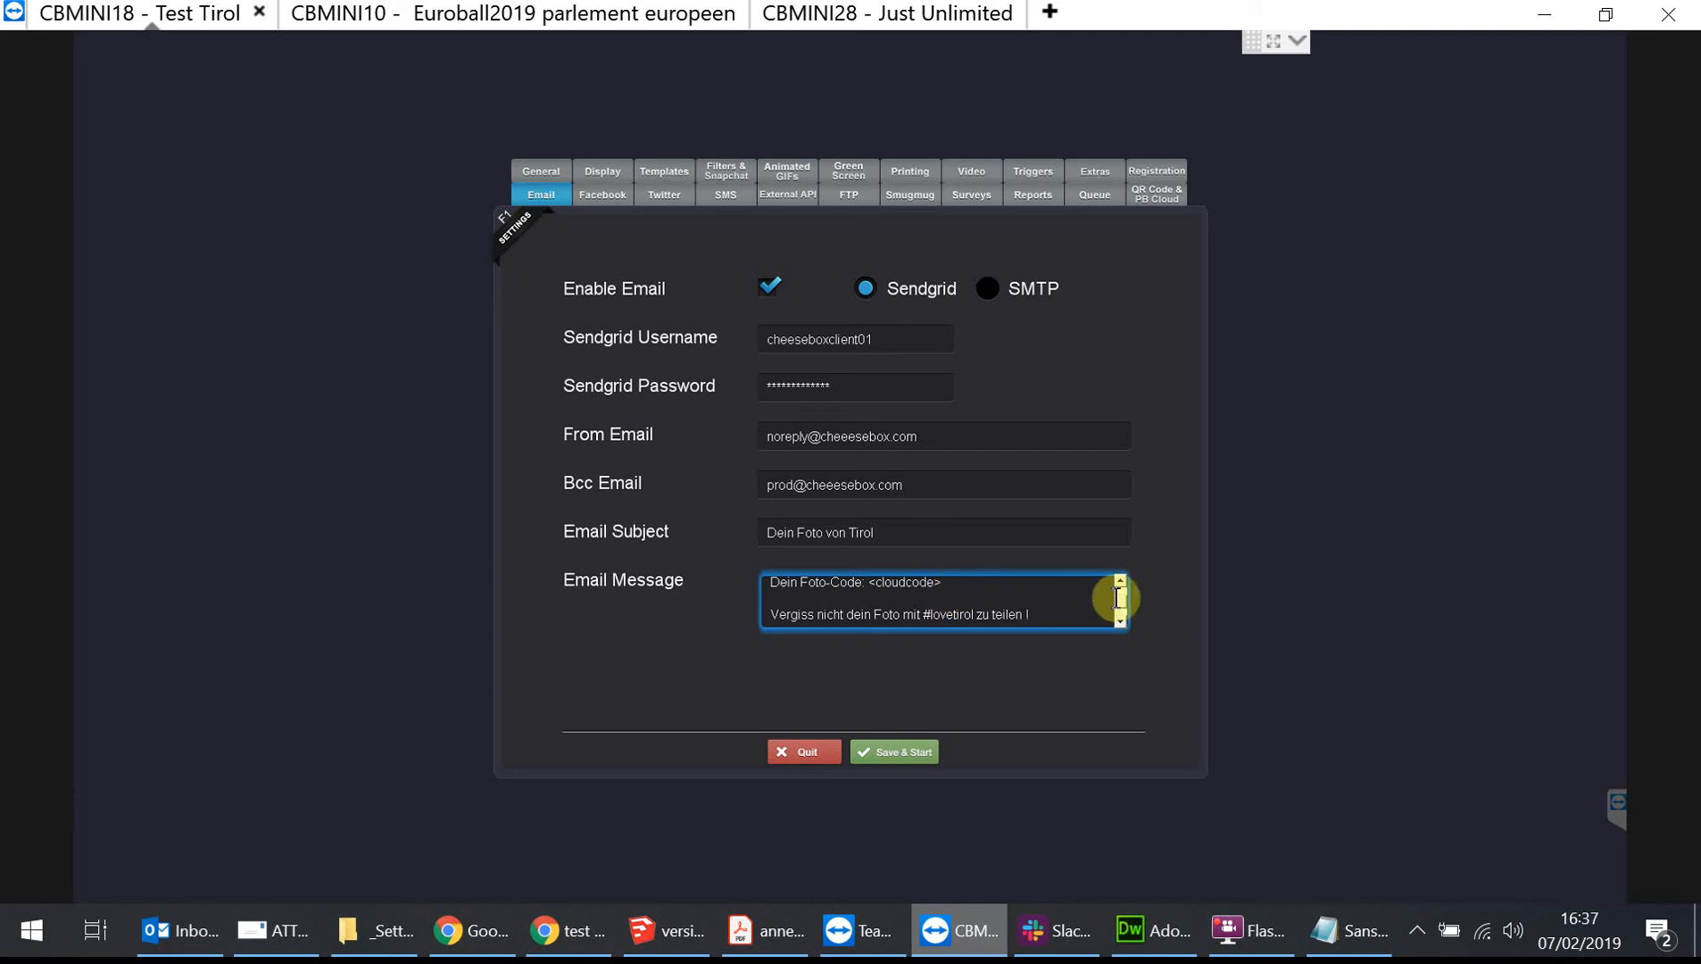
pyautogui.click(1121, 581)
pyautogui.click(1121, 581)
pyautogui.click(1120, 580)
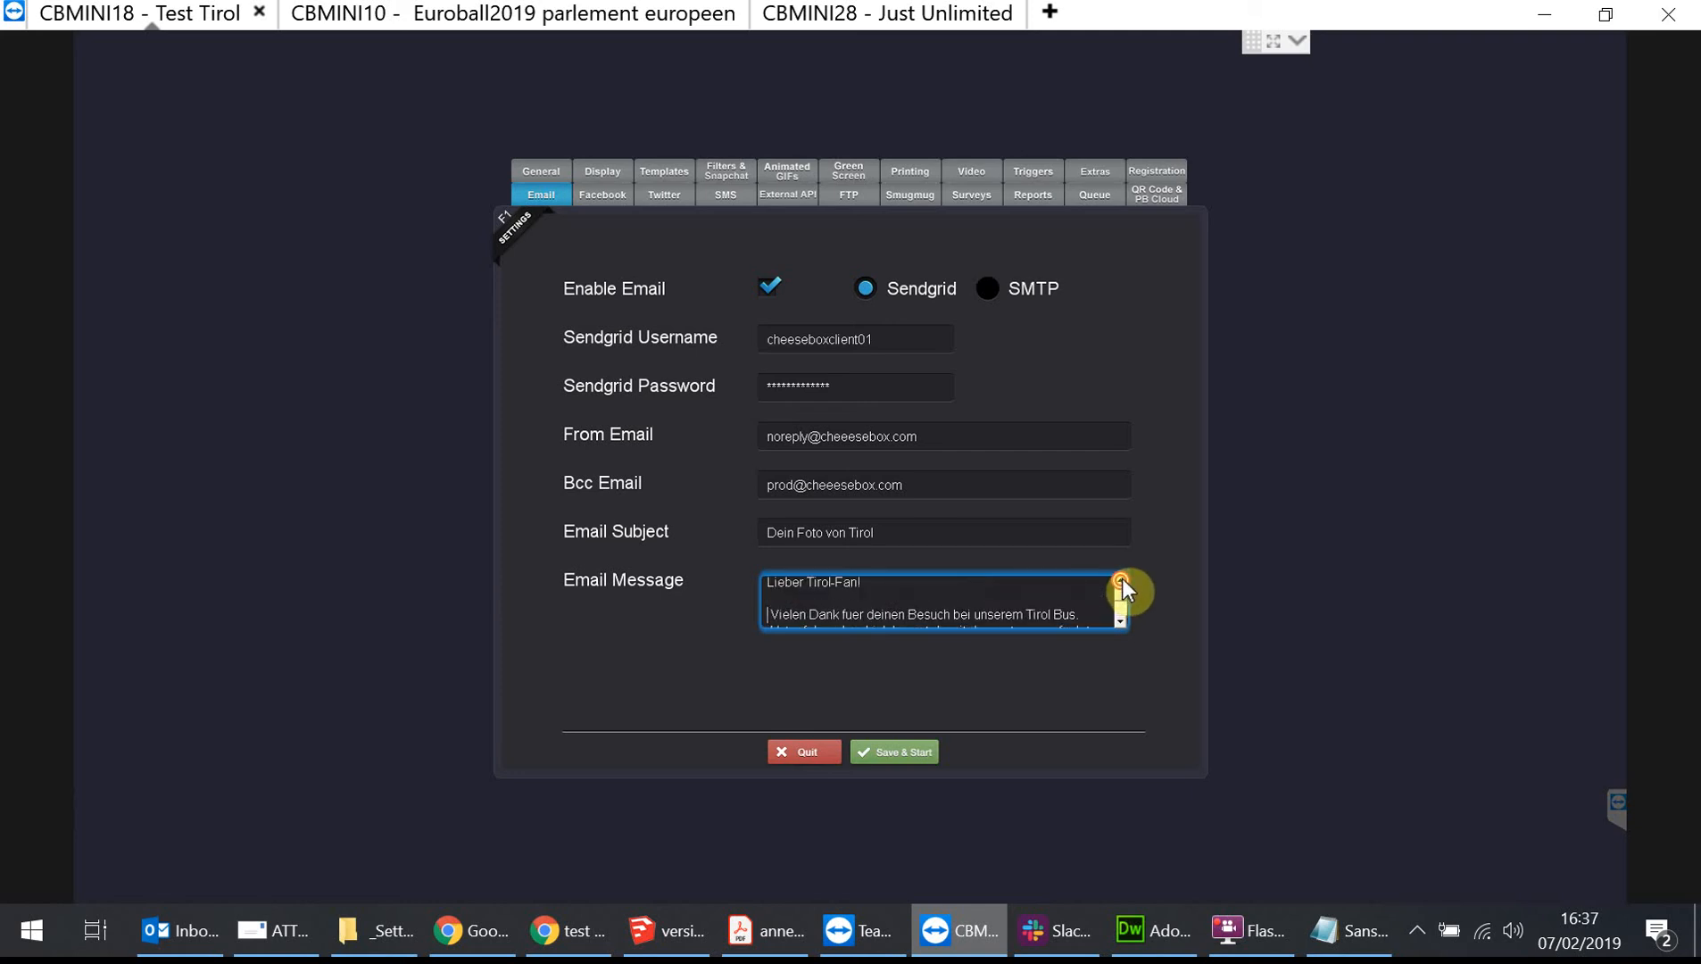
# Review the QR Code & PB Cloud settings and return to the Email settings.
pyautogui.click(1158, 197)
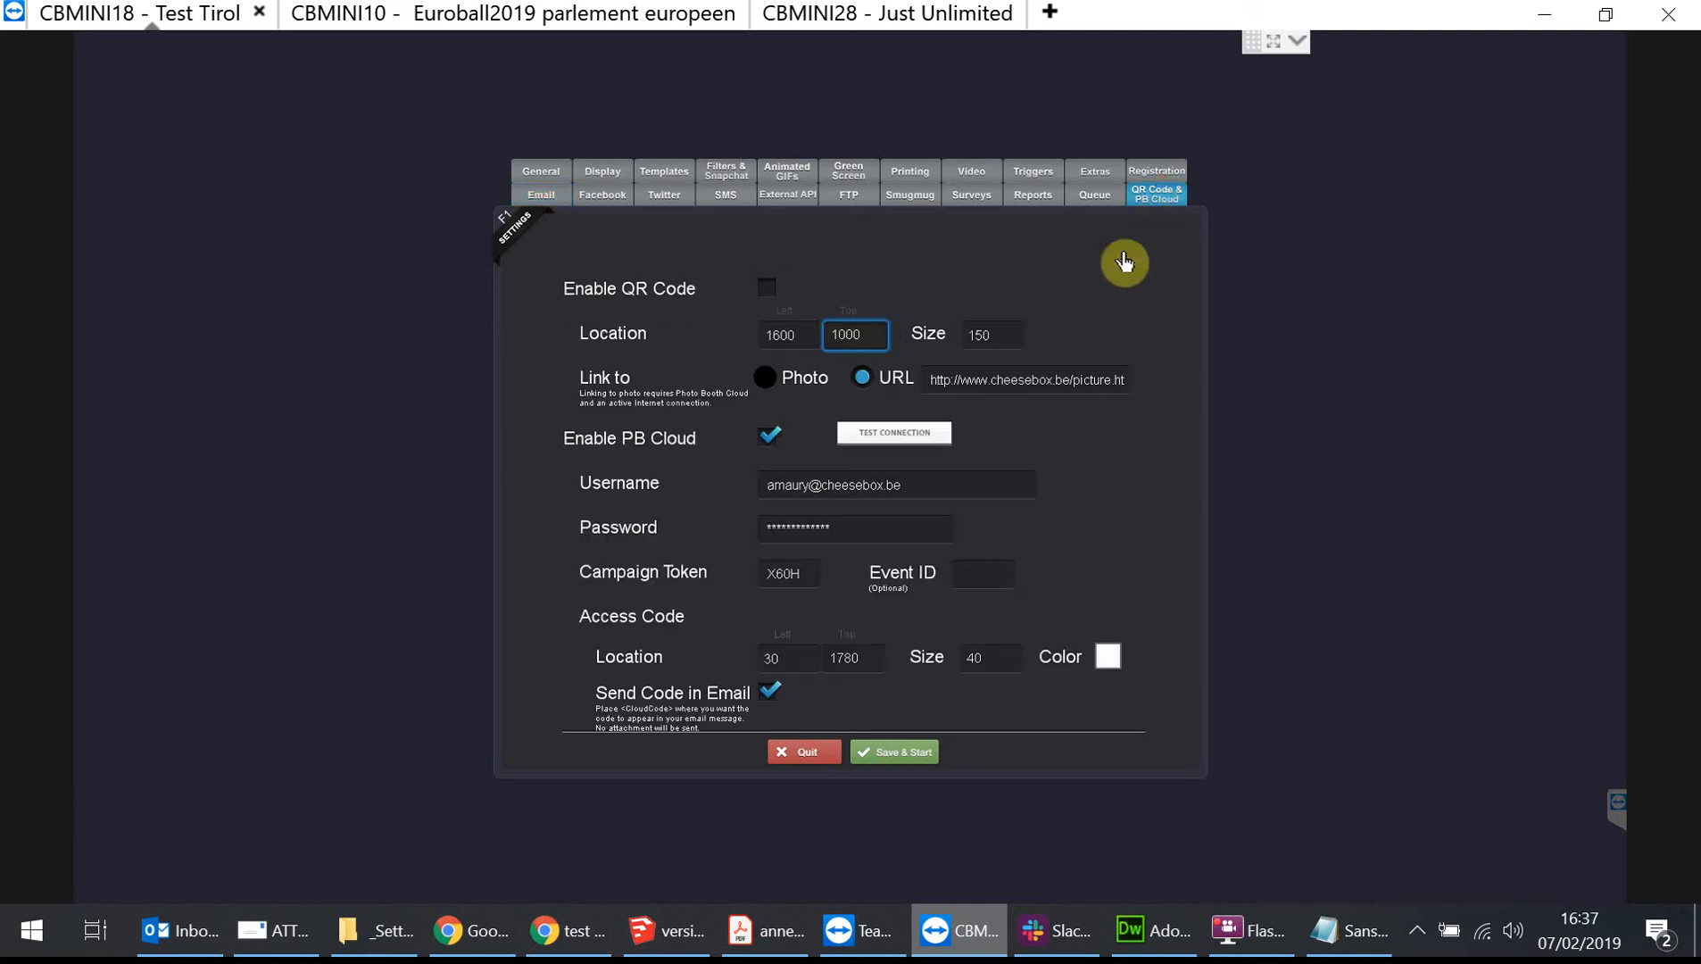
pyautogui.click(538, 172)
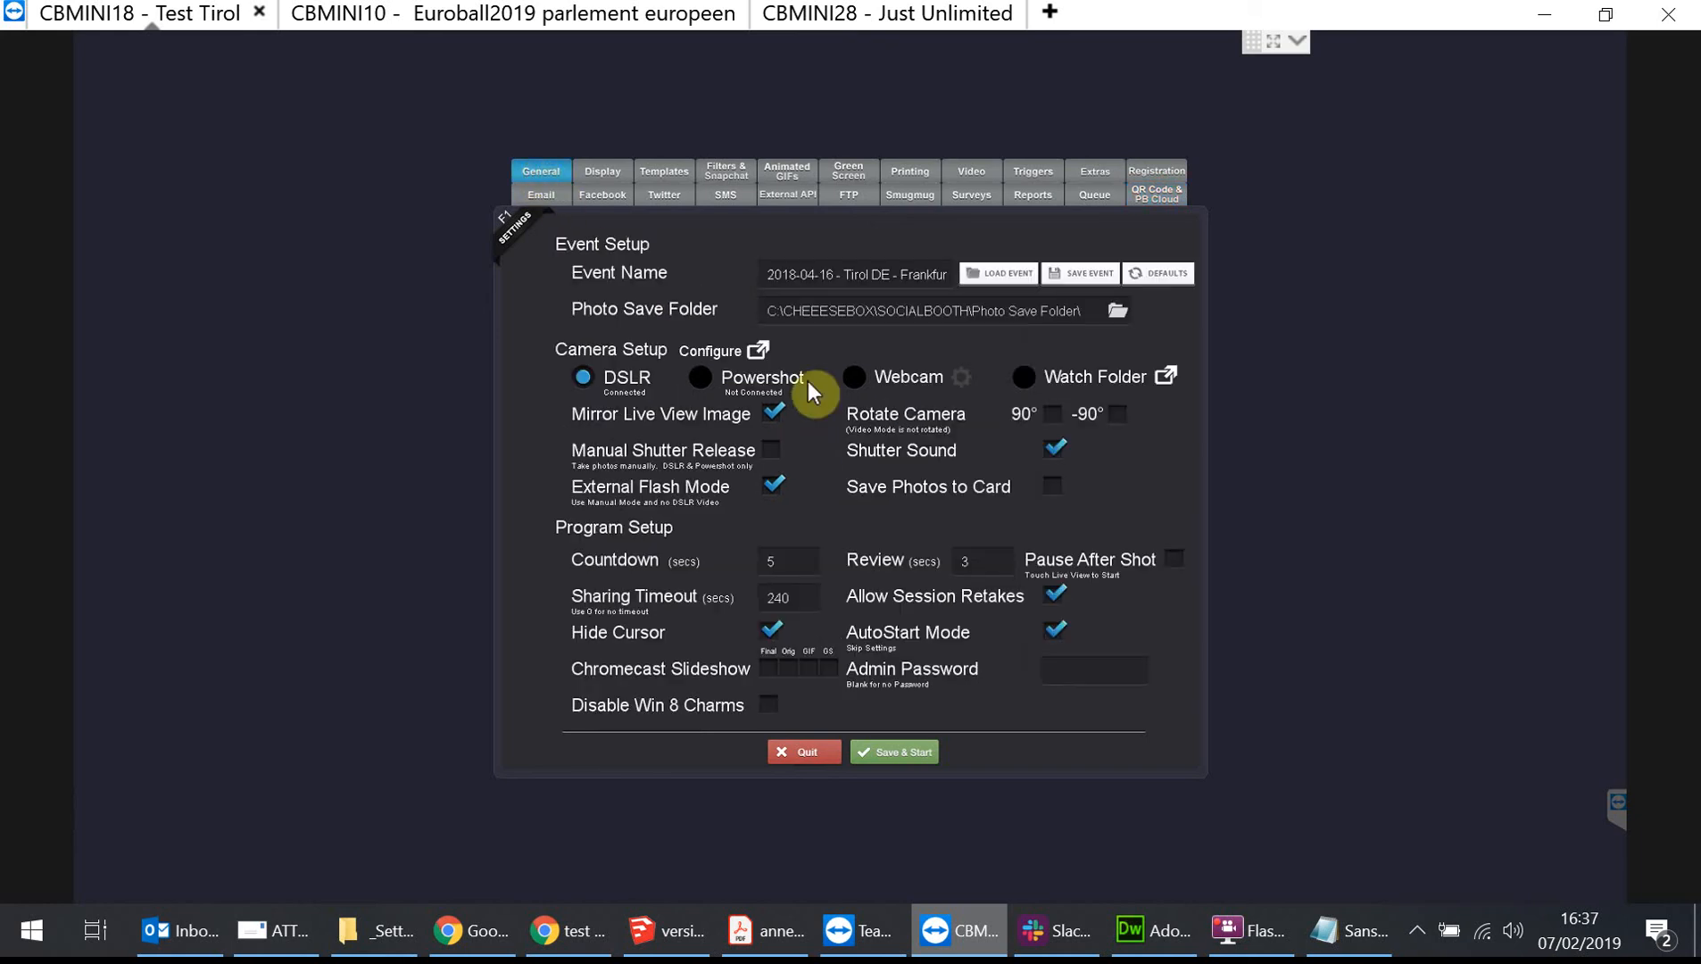
pyautogui.click(541, 196)
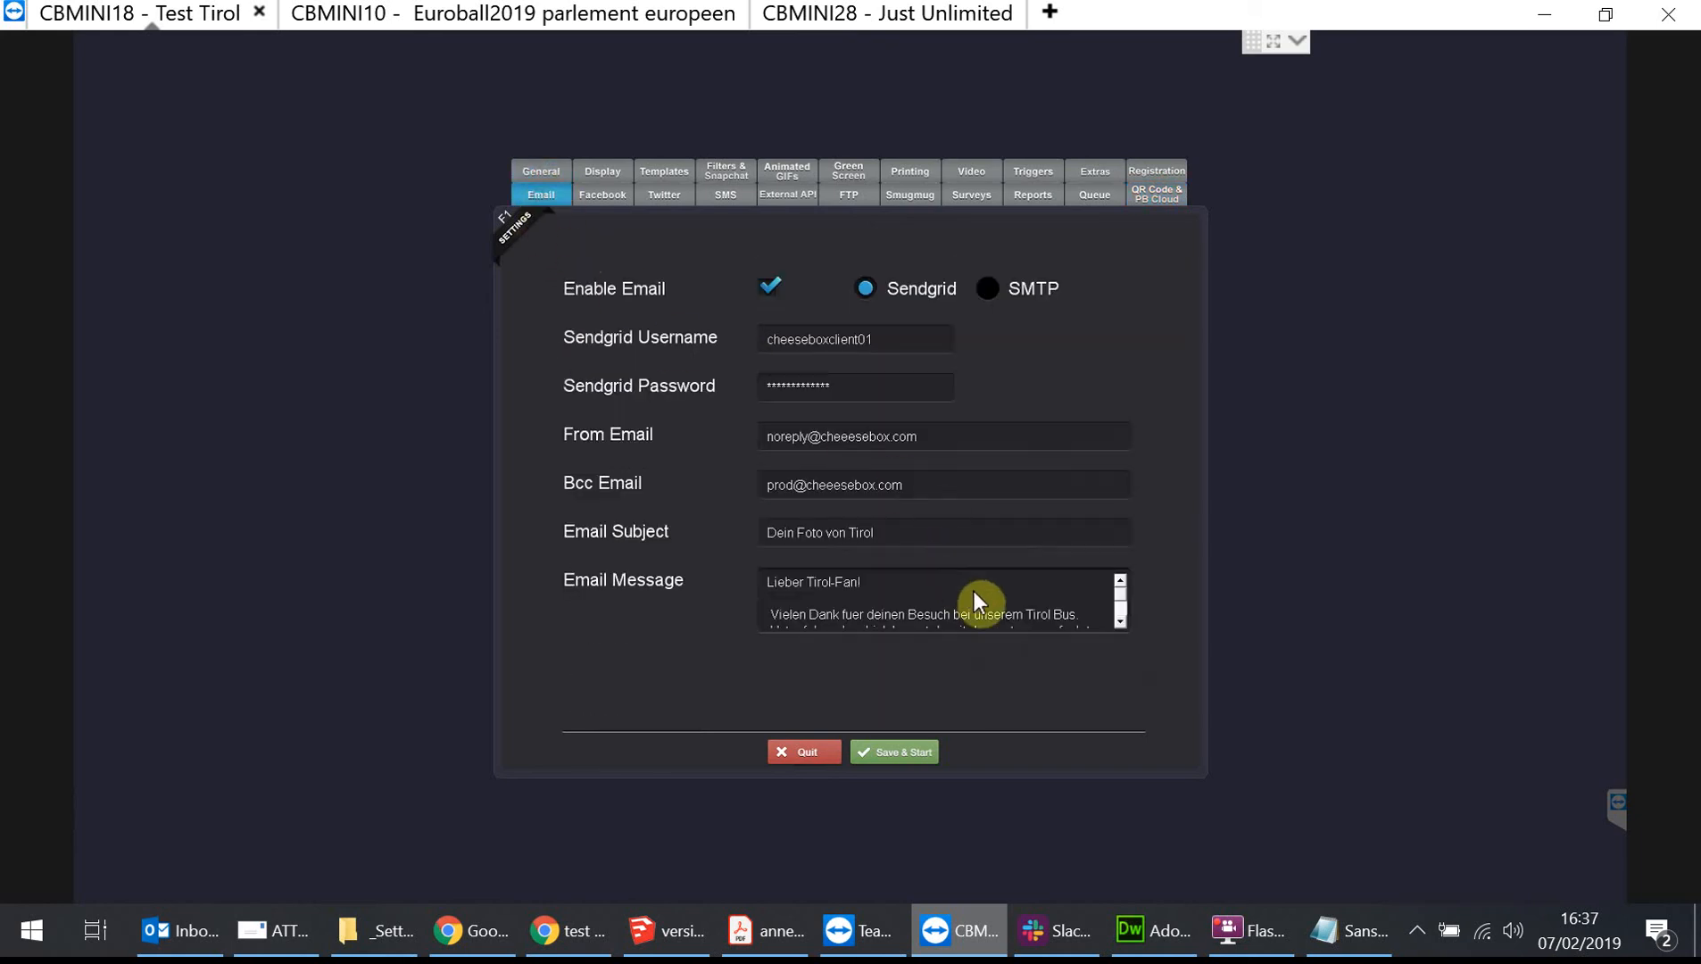